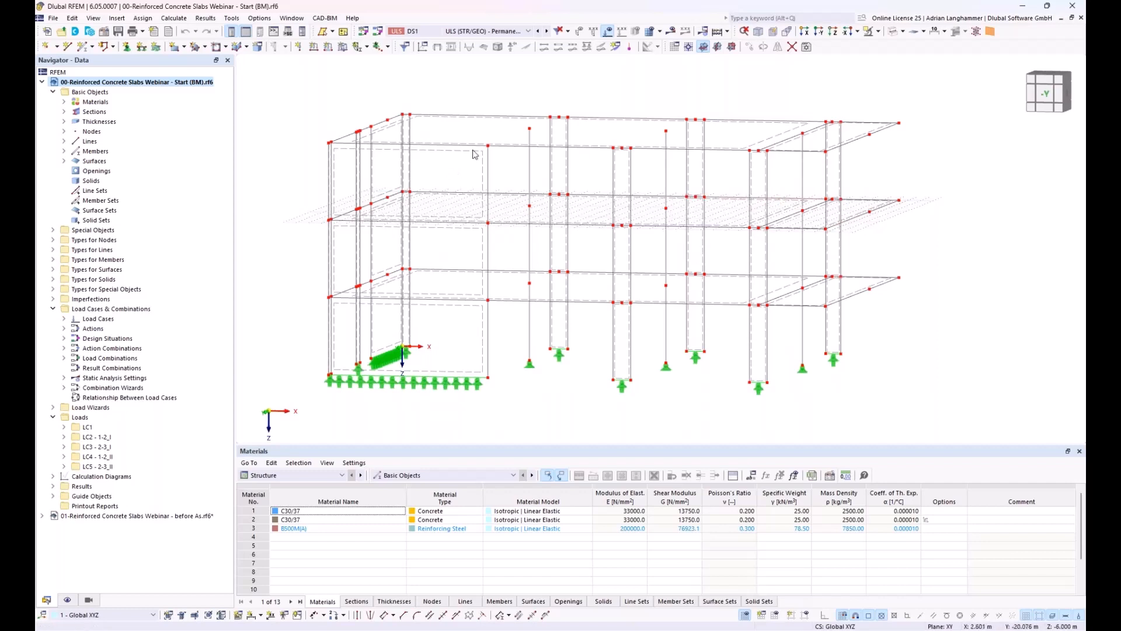
Examine the building model and the surface loads of load cases LC1 through LC5 one after another.
mouse_move(467, 220)
middle_mouse_down()
mouse_move(460, 210)
mouse_move(451, 219)
middle_mouse_up()
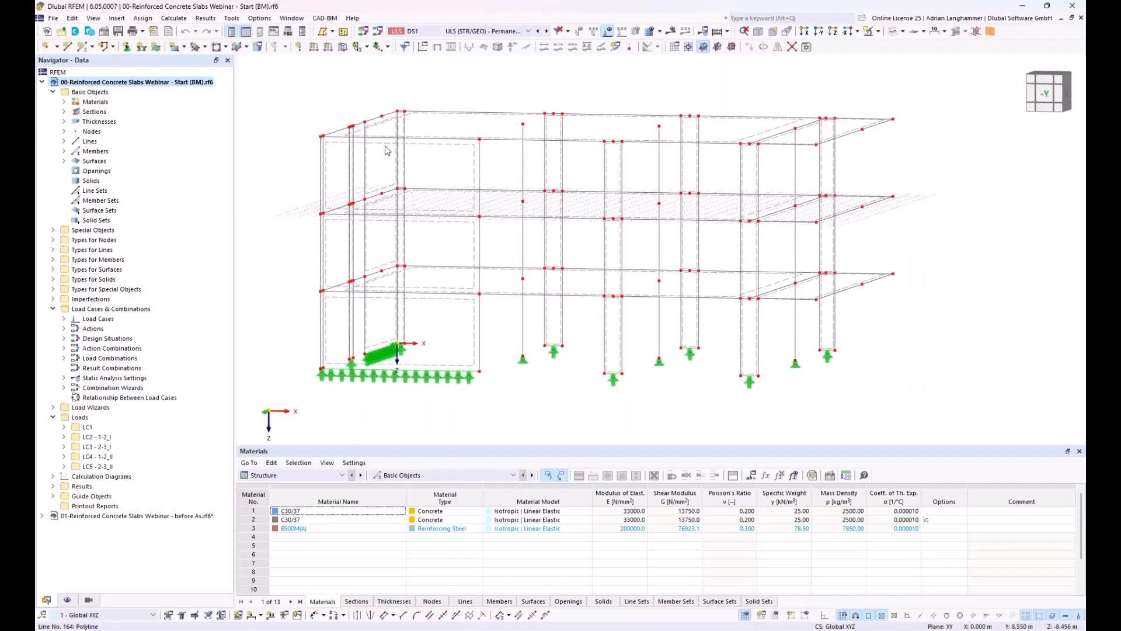
middle_click_drag(492, 216, 490, 215)
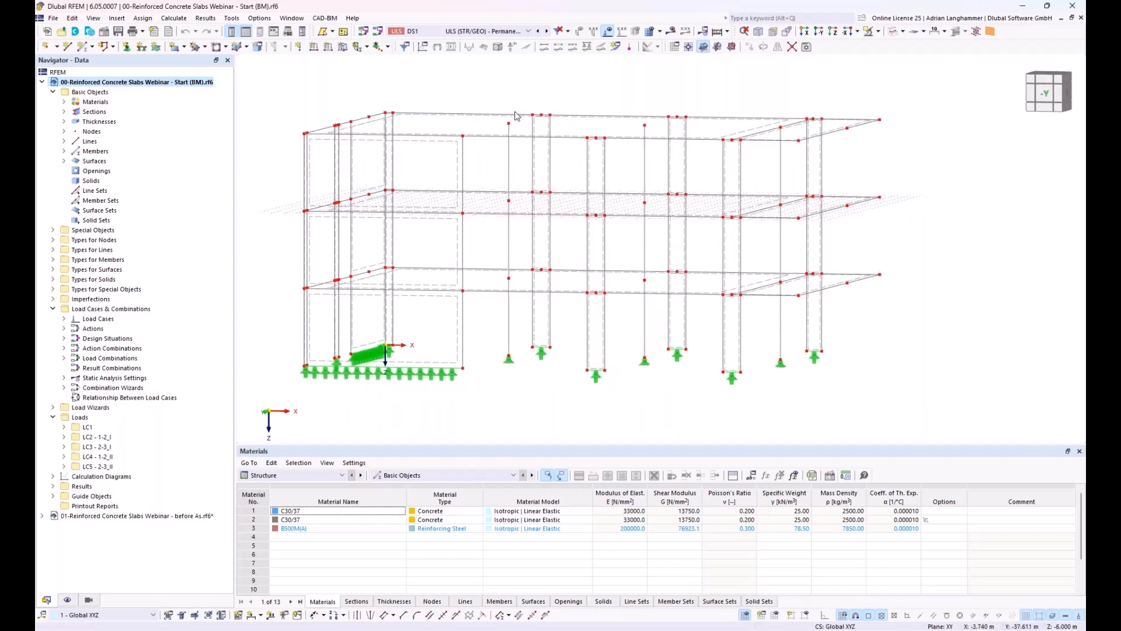
middle_click_drag(723, 335, 866, 308)
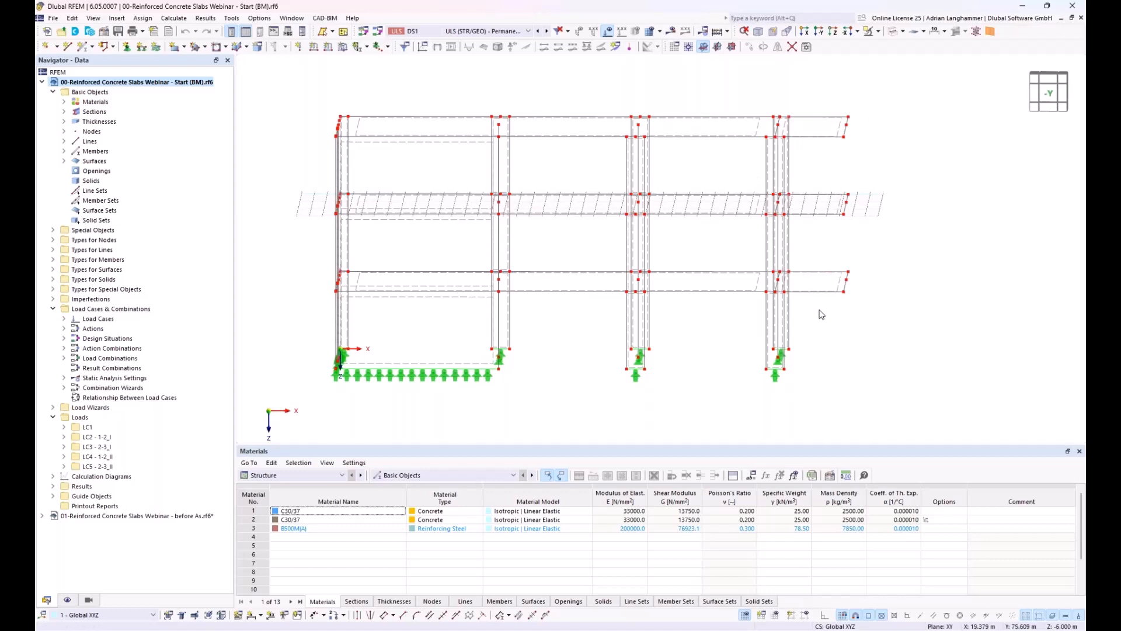
left_click(451, 34)
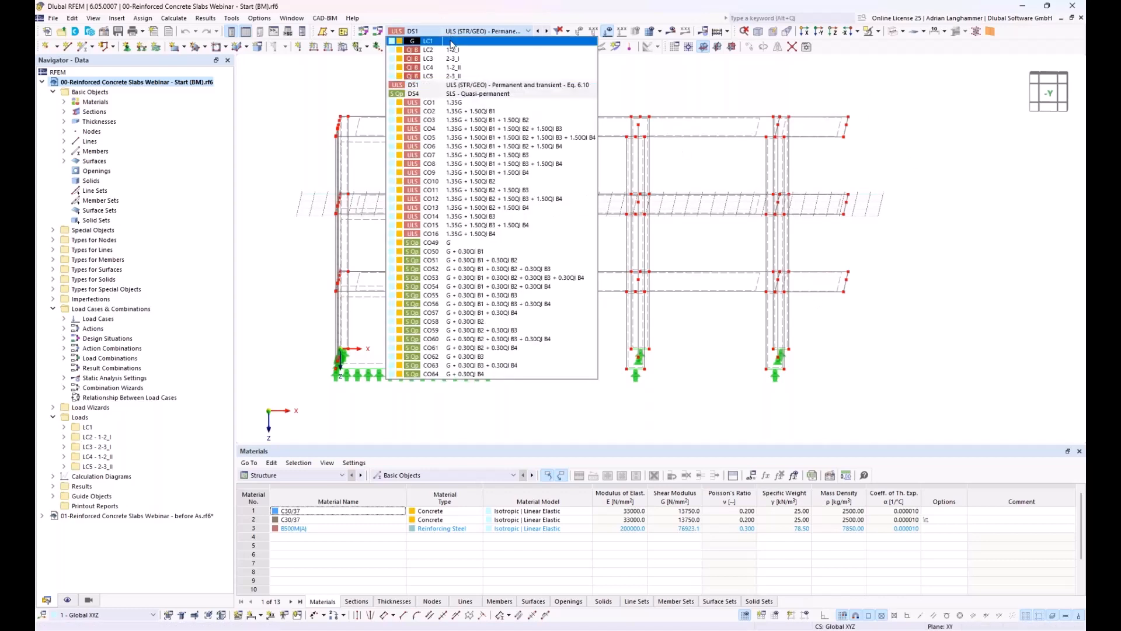
left_click(488, 42)
middle_click_drag(489, 102, 473, 125)
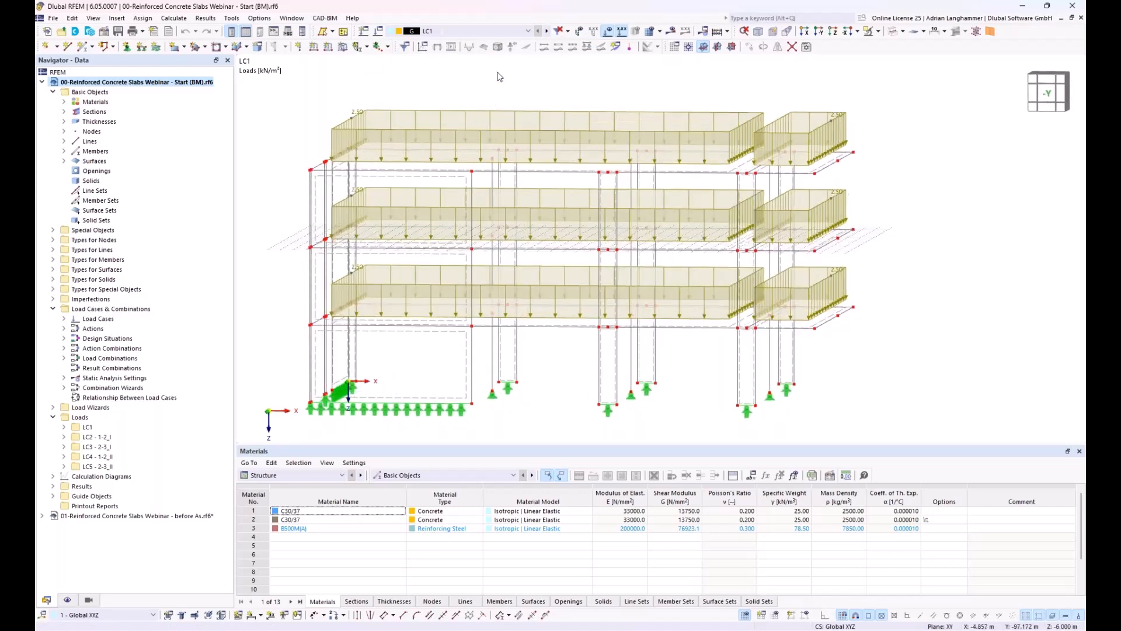
left_click(547, 31)
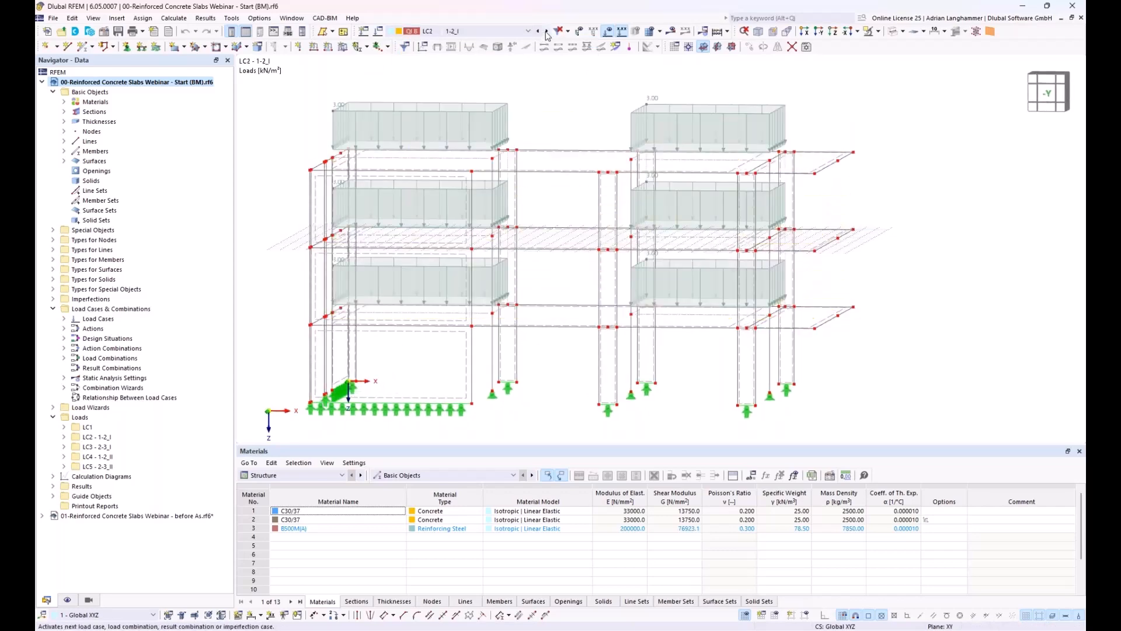
middle_click_drag(542, 91, 541, 102, "ctrl")
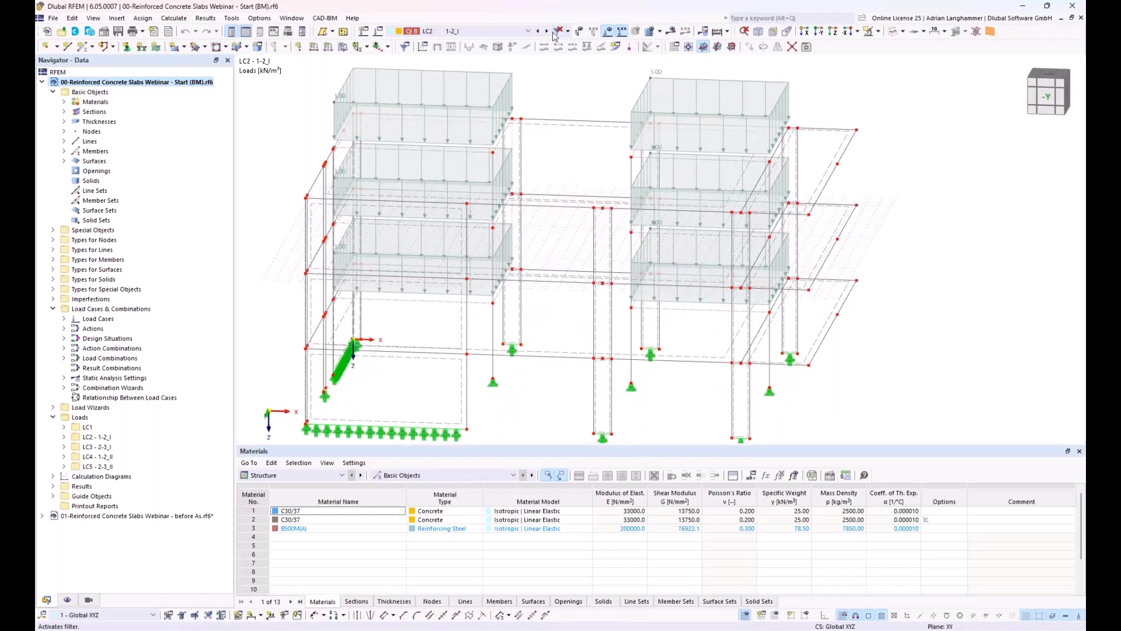
left_click(547, 32)
left_click(546, 31)
left_click(547, 32)
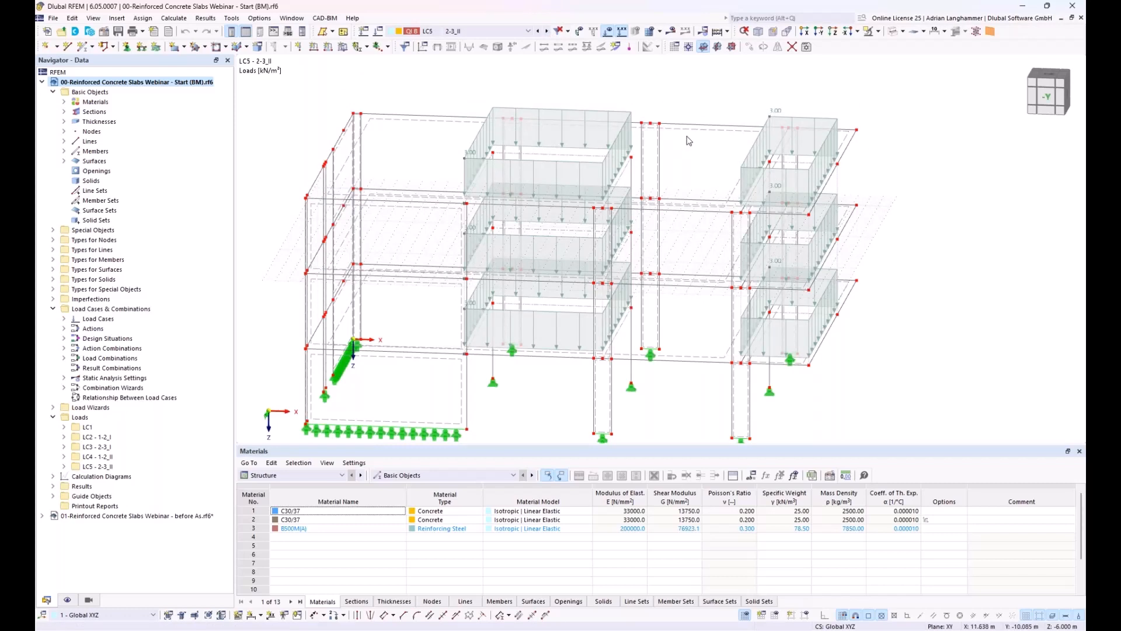
middle_click_drag(904, 269, 875, 231, "ctrl")
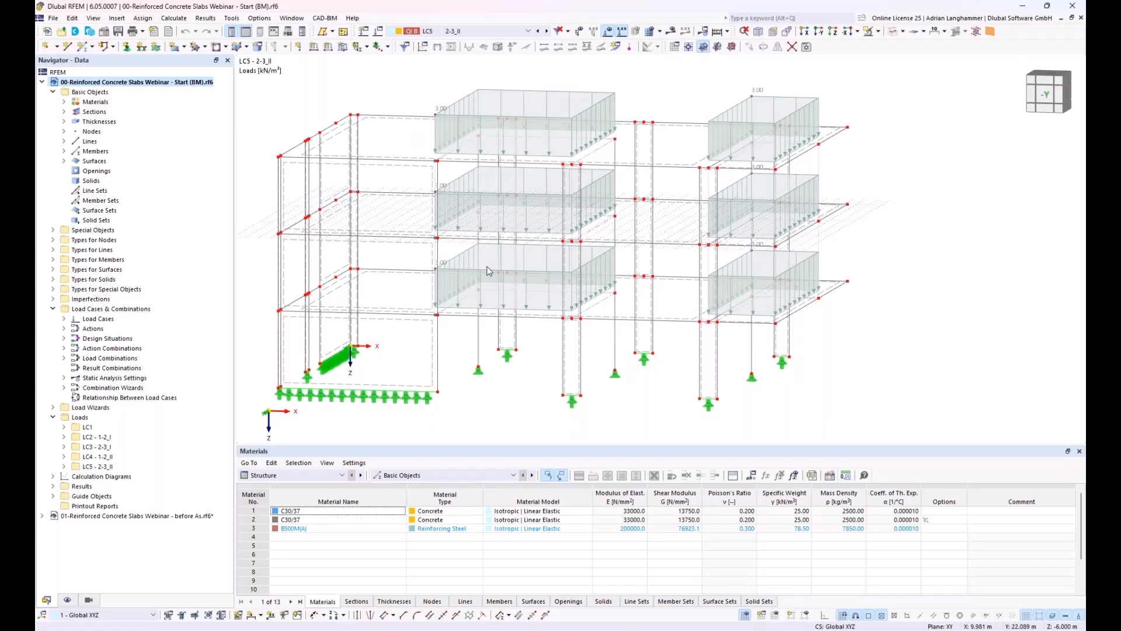
middle_click_drag(360, 270, 283, 217)
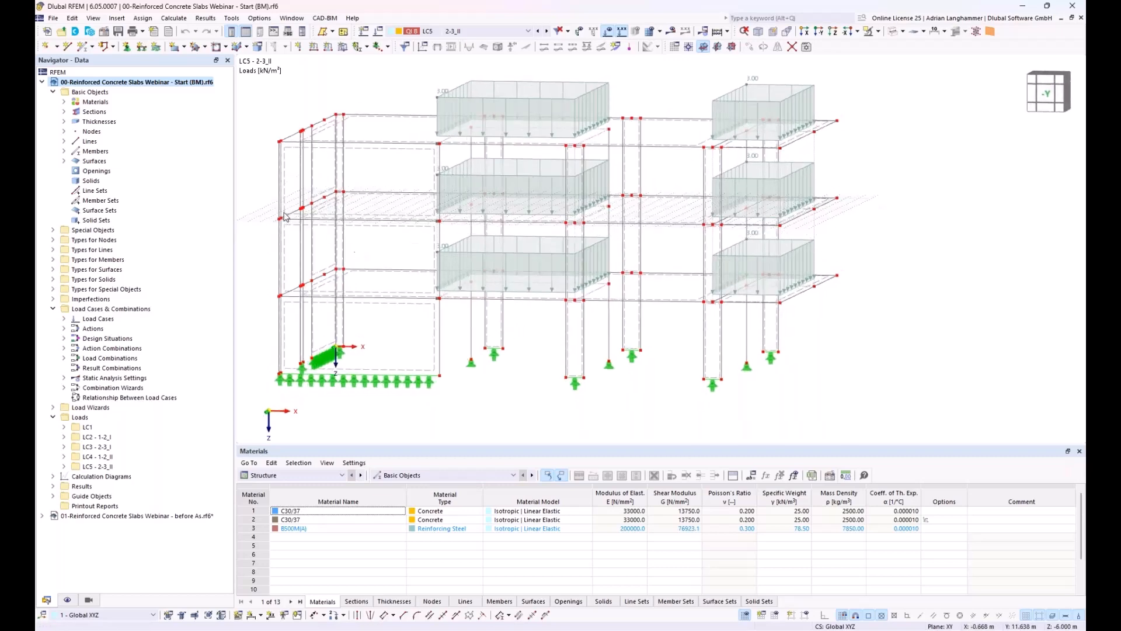
Activate the Building Model and Concrete Design add-ons in the base data of the 00-Reinforced Concrete Slabs Webinar model.
right_click(150, 86)
left_click(168, 91)
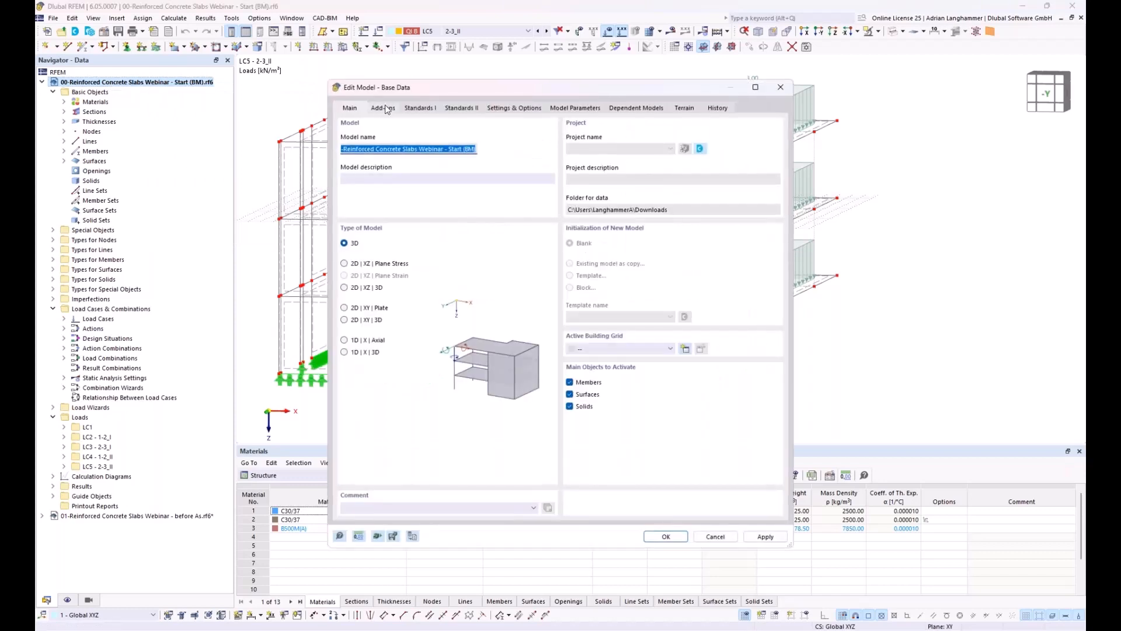
left_click(384, 108)
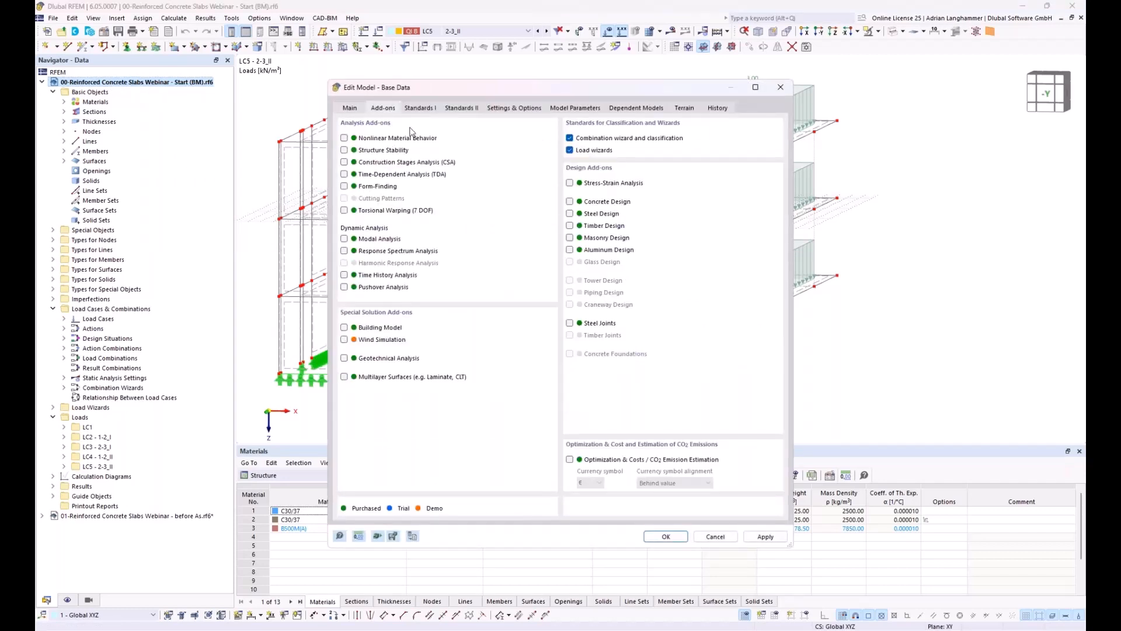
left_click(344, 327)
left_click(569, 201)
left_click_drag(506, 89, 466, 75)
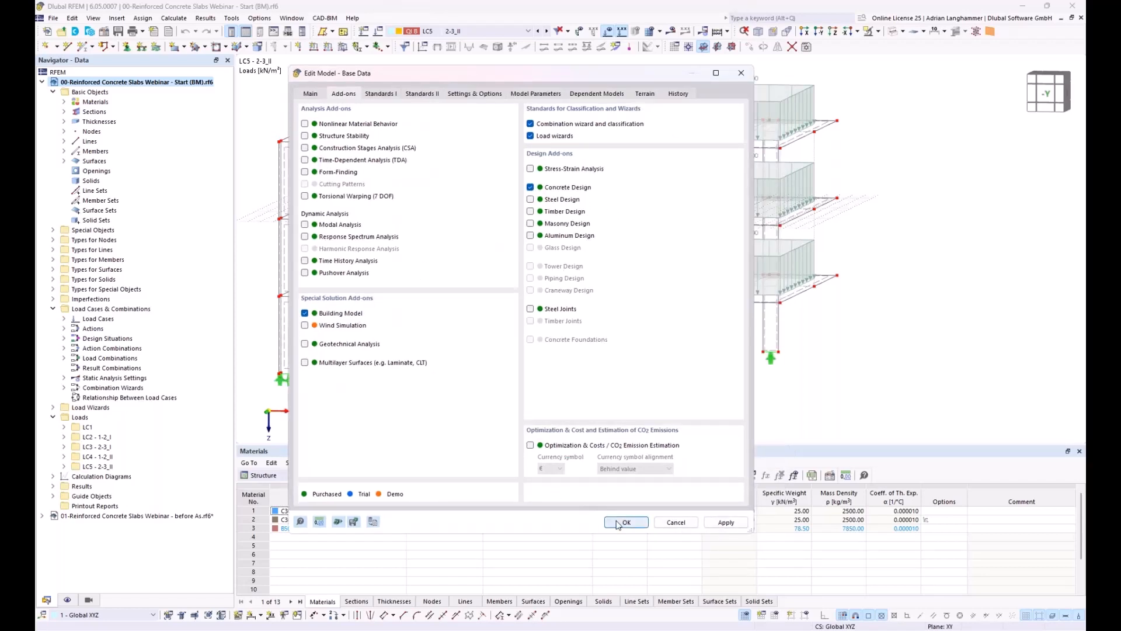
key("Return")
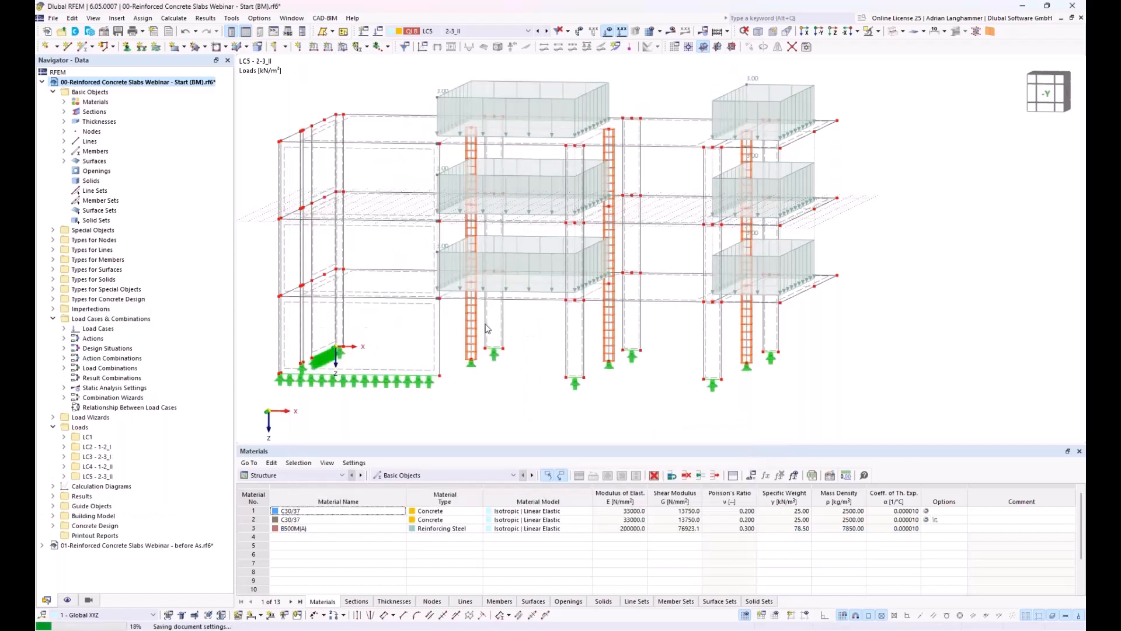
Start a new building story in the building model and generate the stories automatically for all floor levels.
middle_click_drag(268, 168, 281, 162)
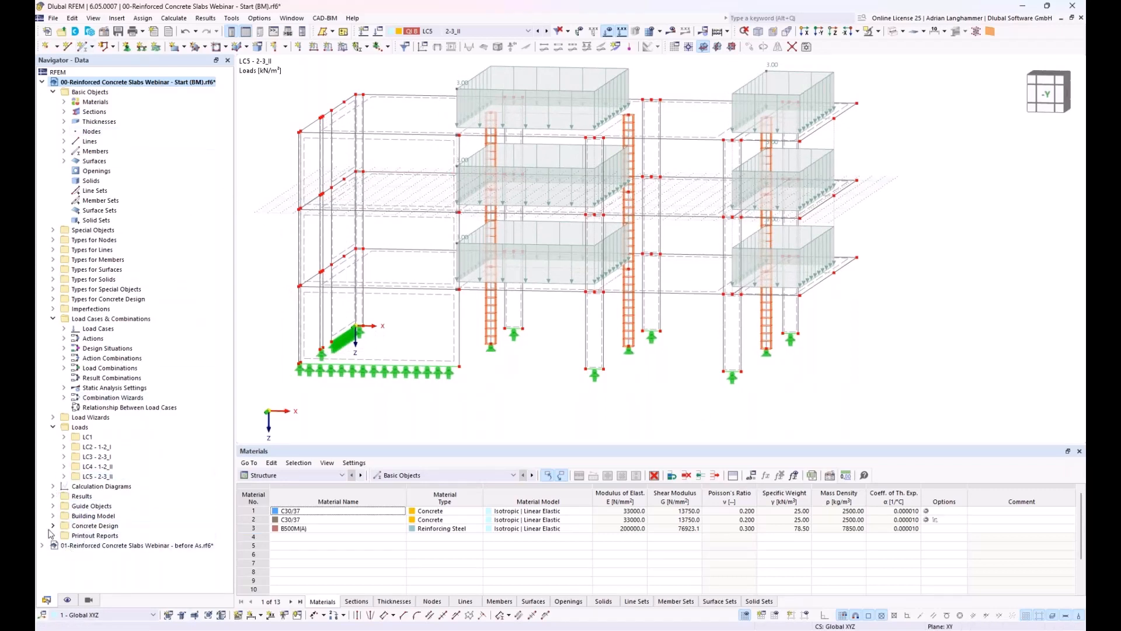
left_click(90, 516)
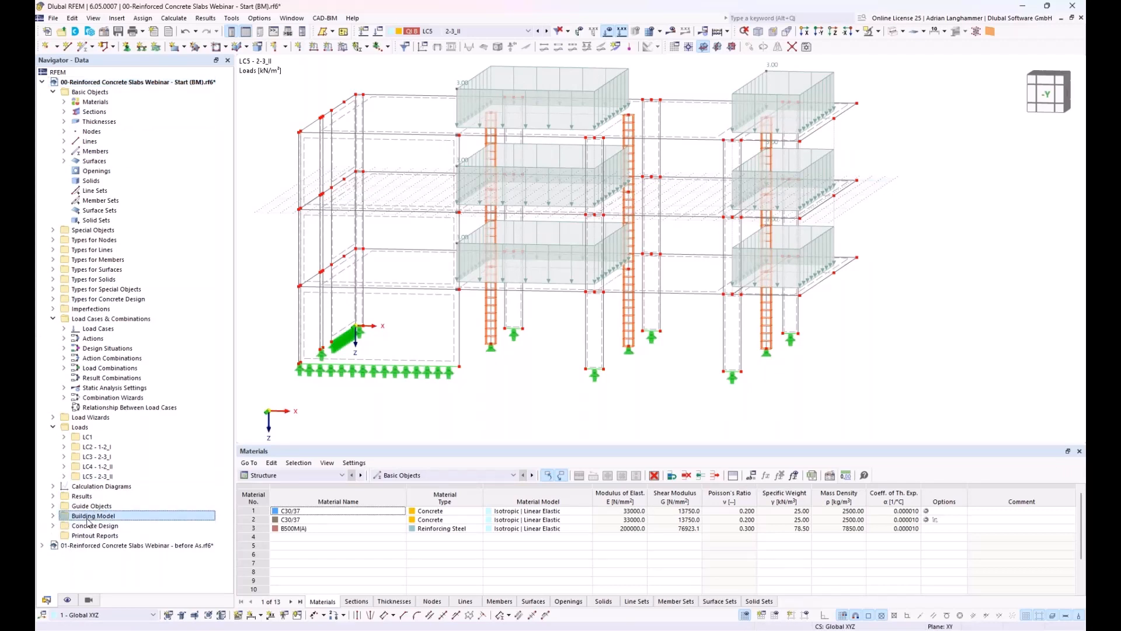
left_click(54, 516)
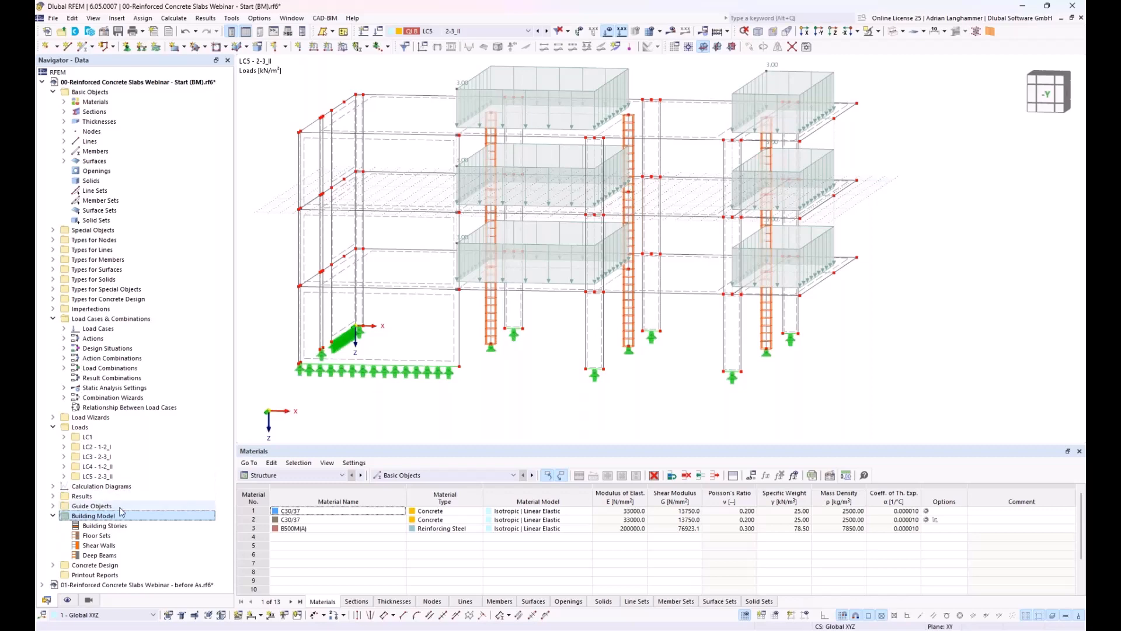
right_click(98, 525)
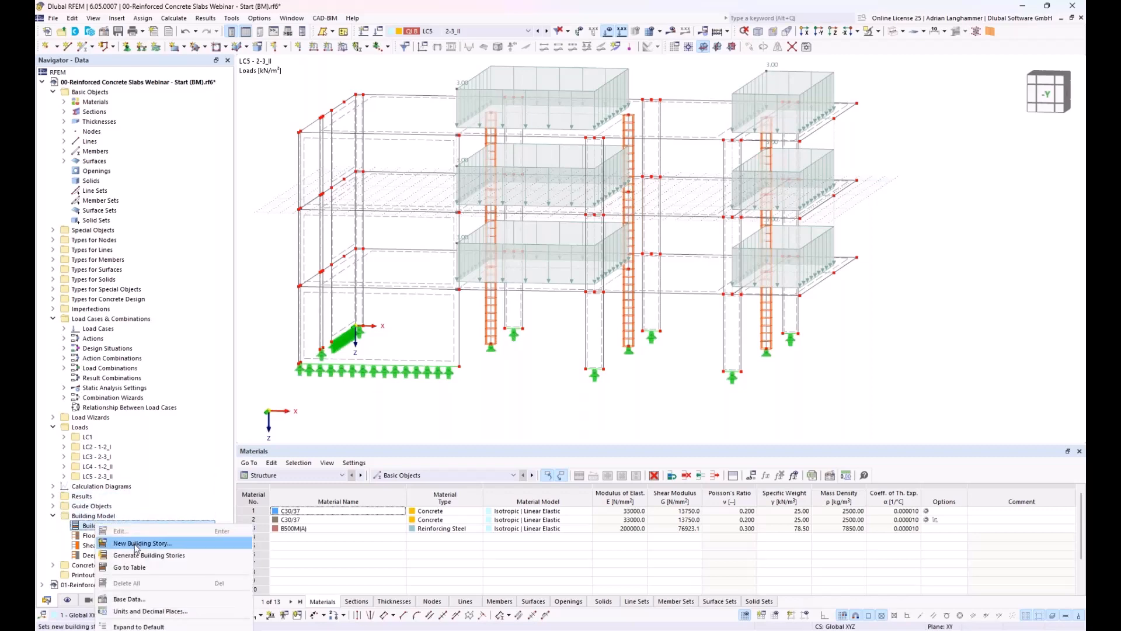
left_click(135, 544)
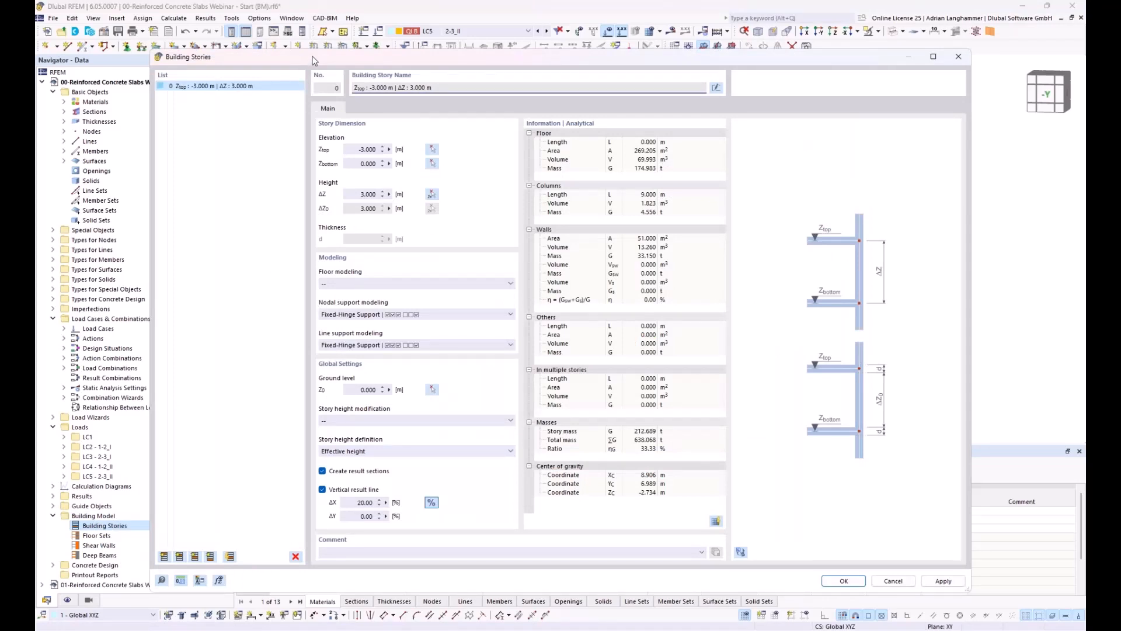
left_click_drag(312, 60, 320, 39)
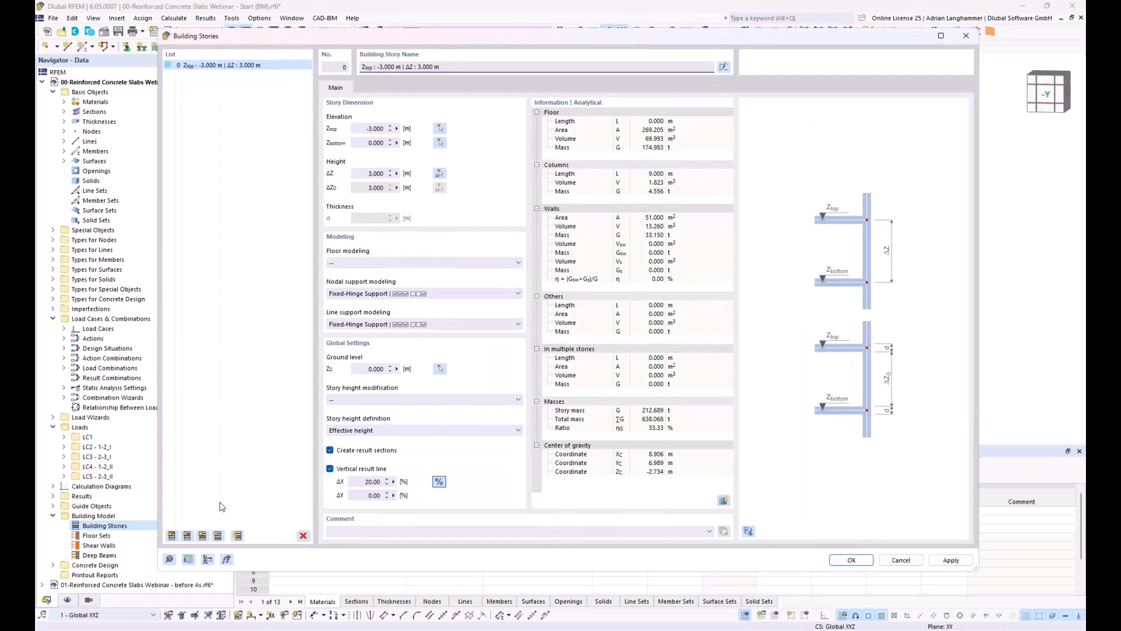
left_click(238, 537)
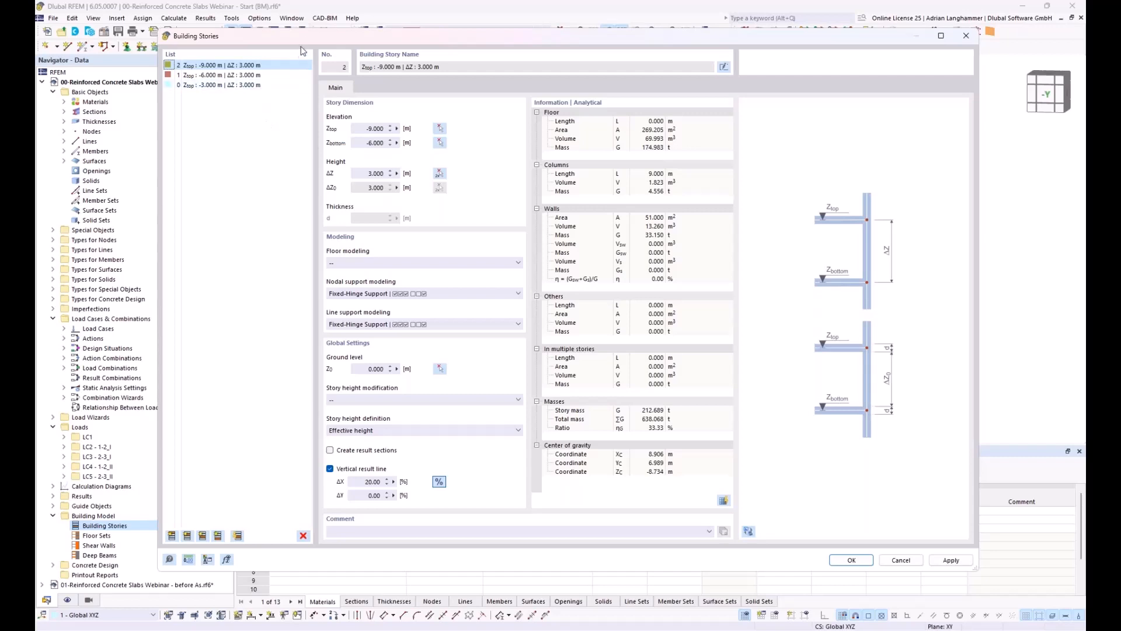
Set the floor modeling of all three building stories to Rigid Diaphragm.
left_click_drag(302, 37, 293, 35)
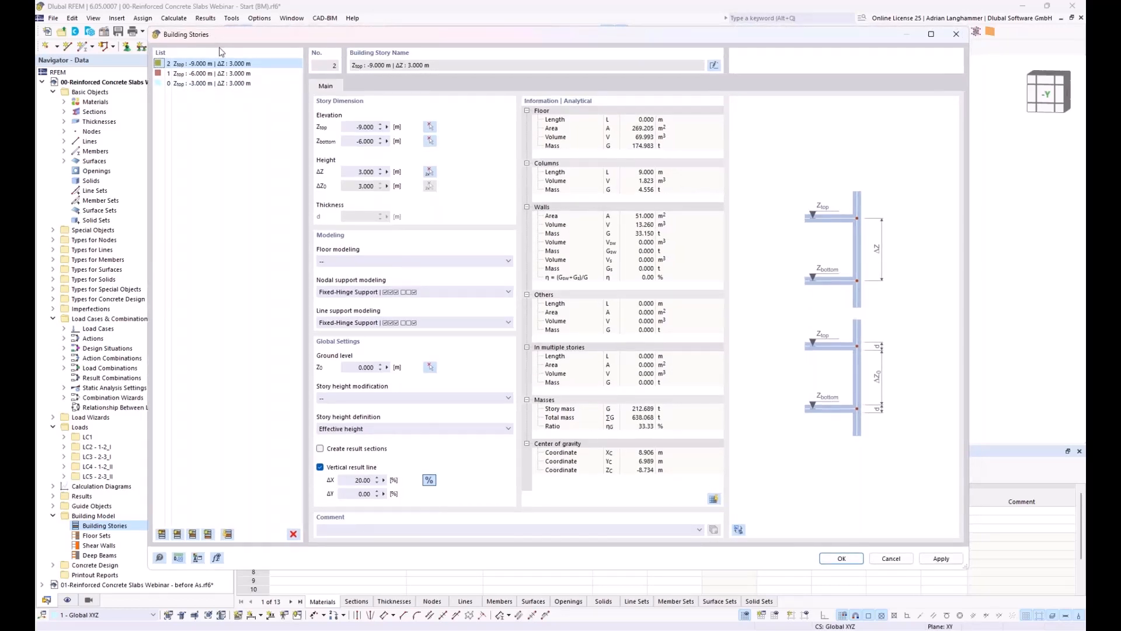
left_click(233, 83, "shift")
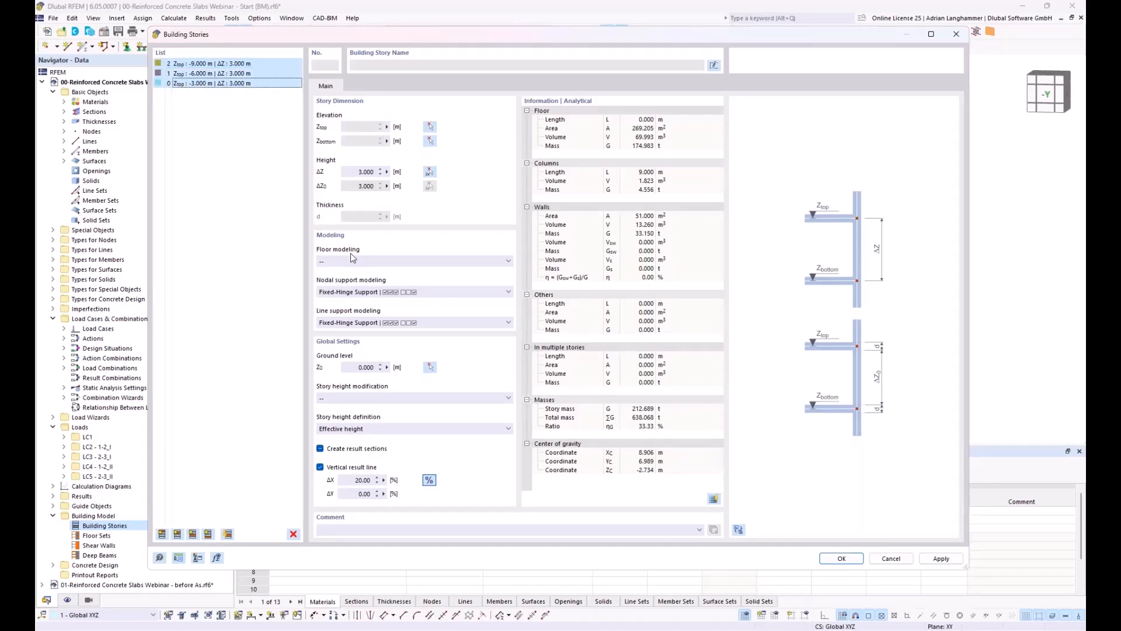
left_click(397, 260)
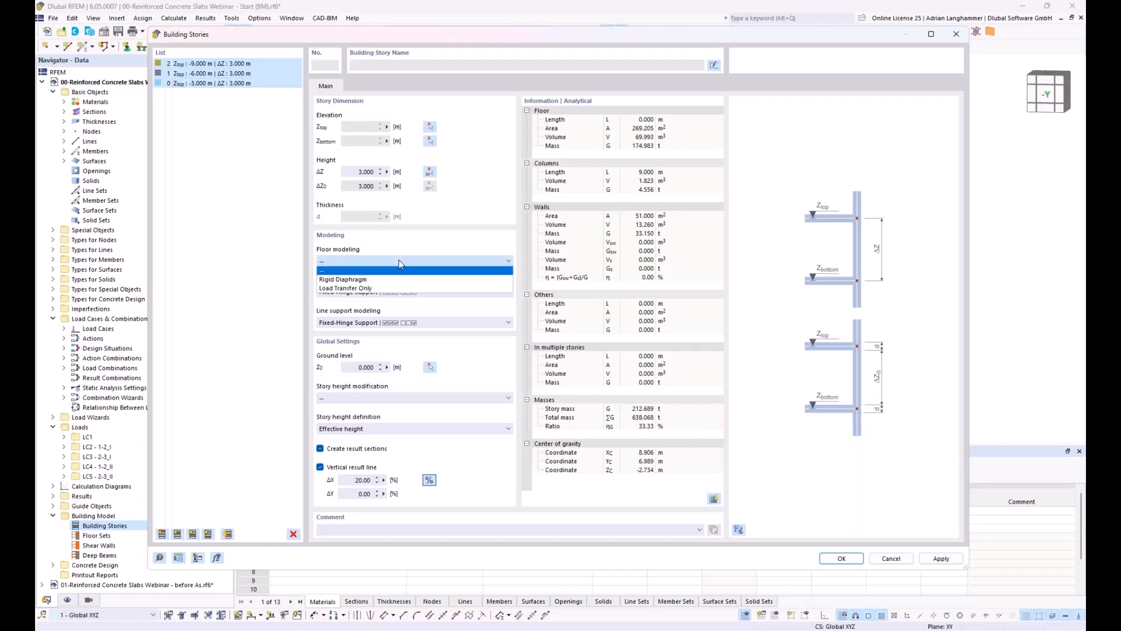
left_click(377, 280)
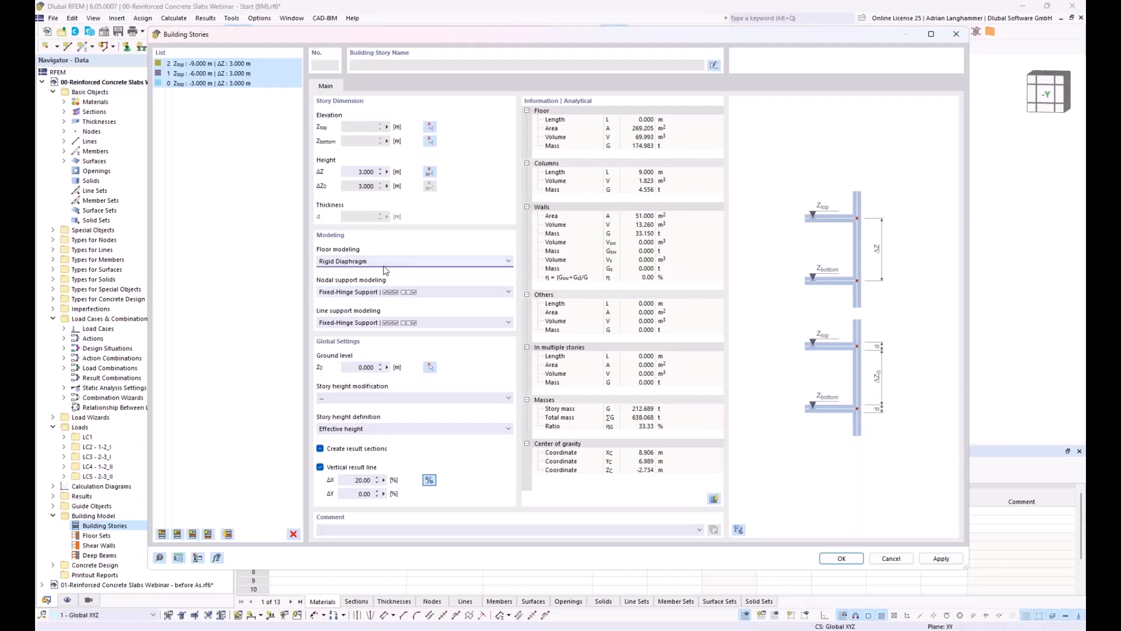
Set the stories' nodal supports to Elastic column according to member type and line supports to Elastic Wall | Hinge-Hinge, and accept.
left_click(432, 292)
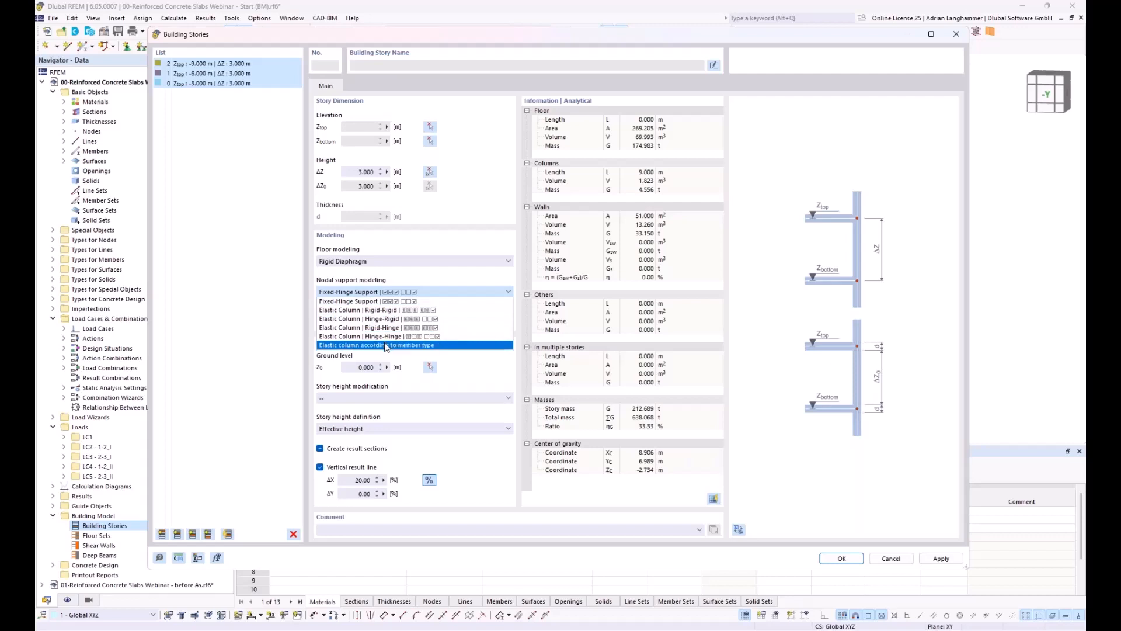
left_click(383, 346)
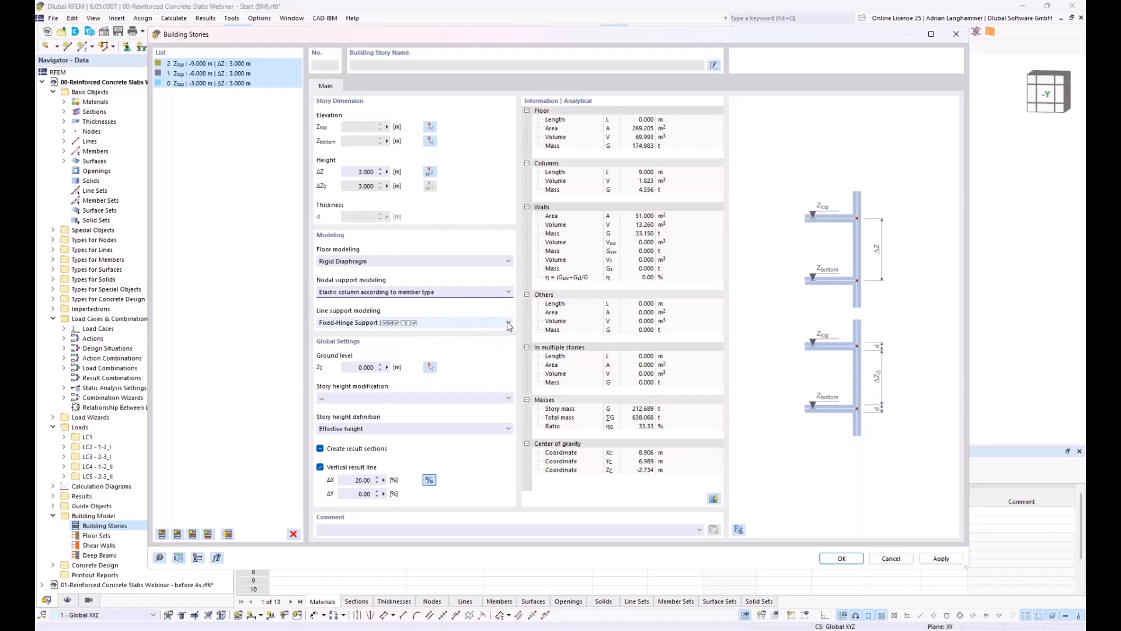
left_click(508, 323)
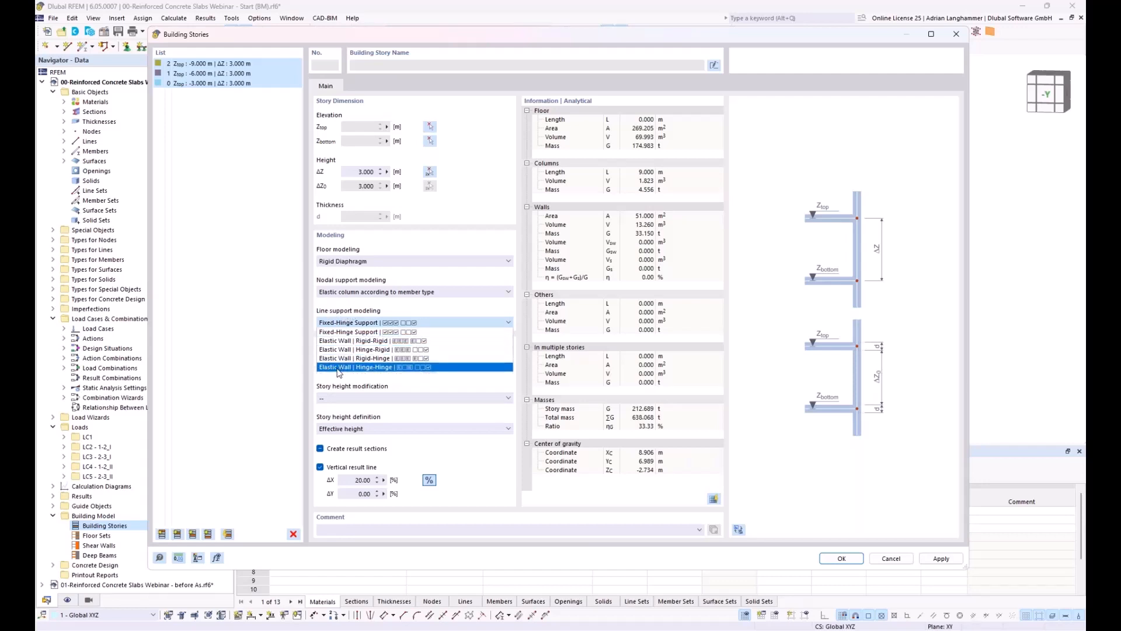
left_click(386, 367)
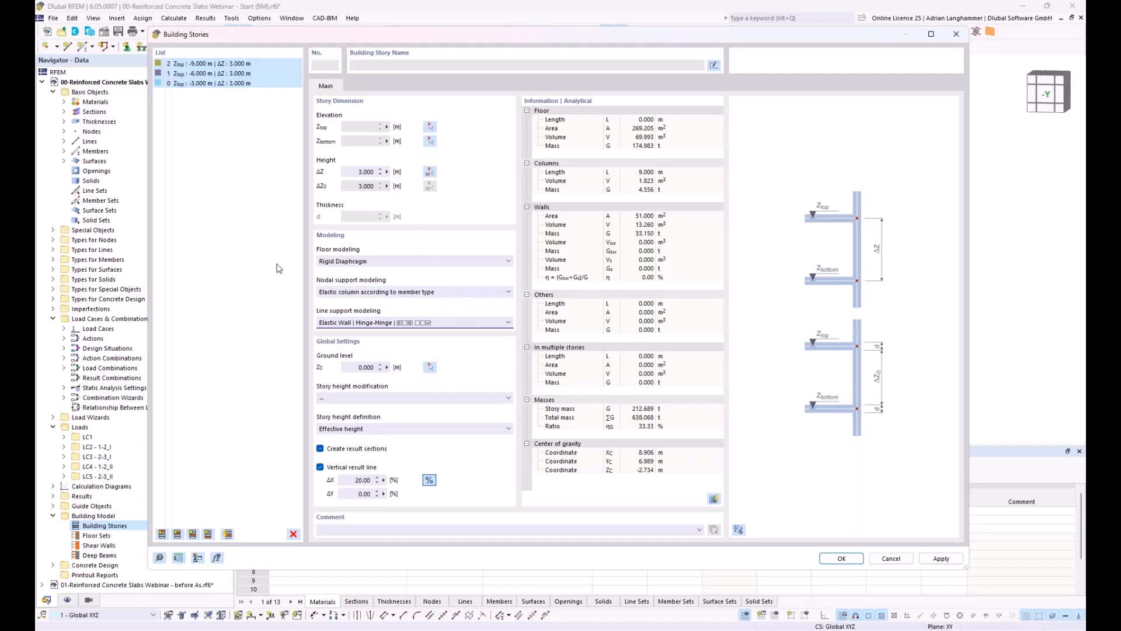
left_click_drag(331, 36, 319, 19)
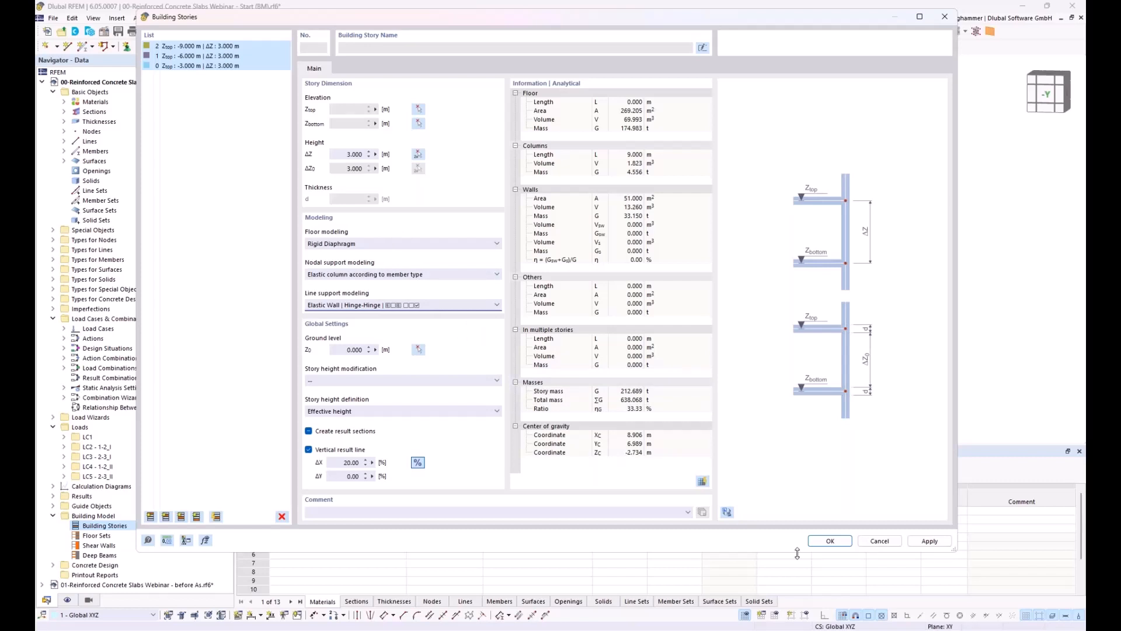
left_click(833, 541)
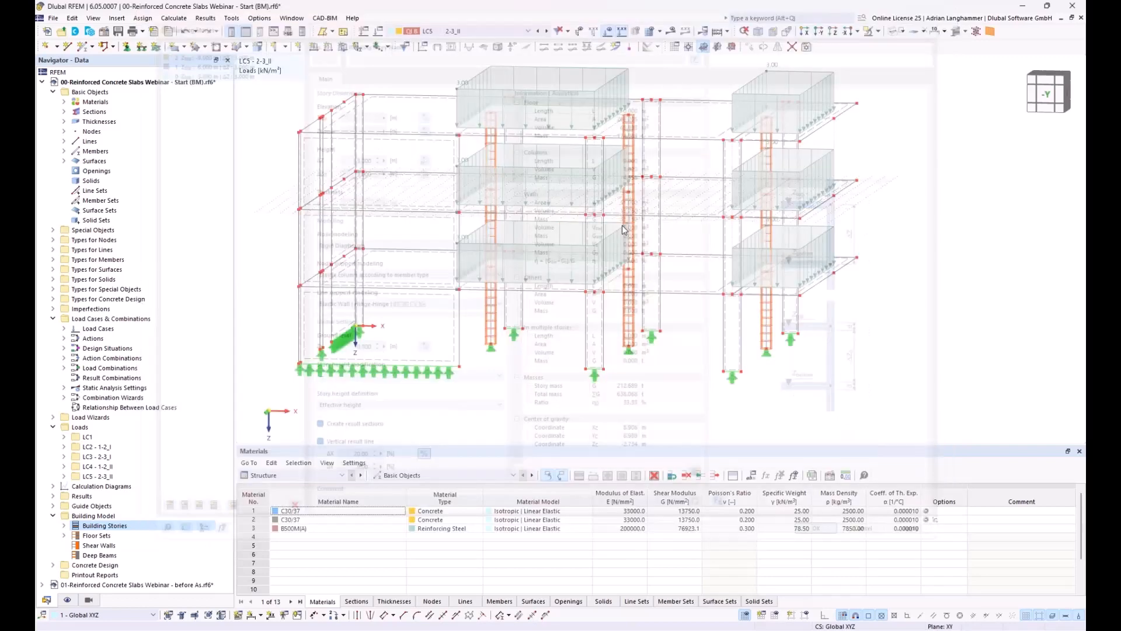
Switch to the 01-Reinforced Concrete Slabs Webinar - before As model and bring up its result display options.
middle_click_drag(426, 265, 456, 256)
left_click(42, 82)
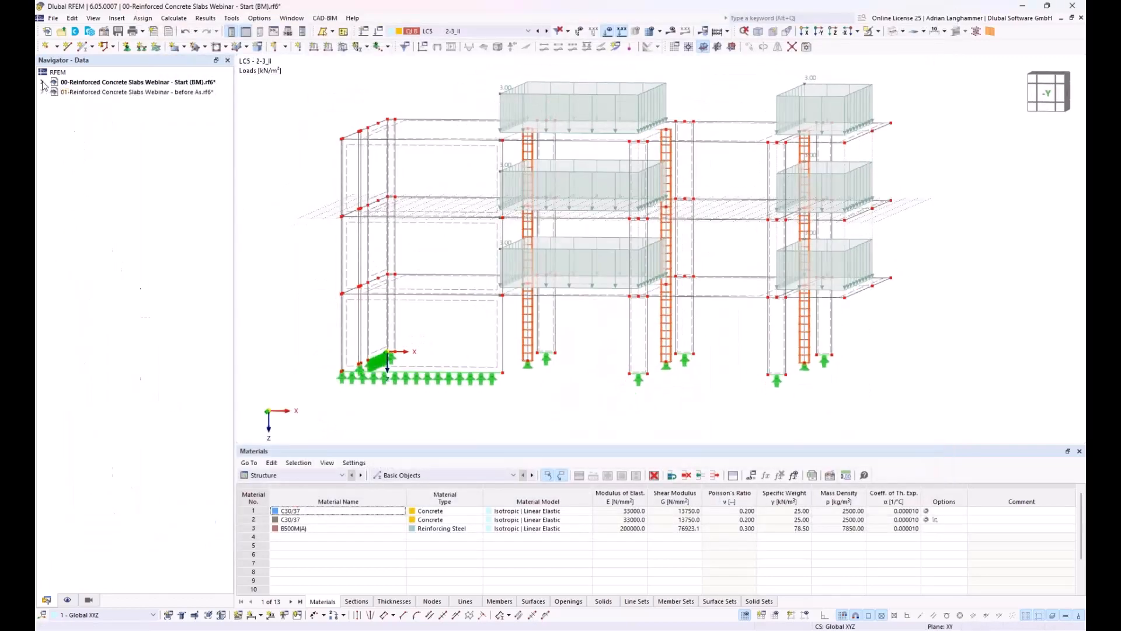
left_click(79, 93)
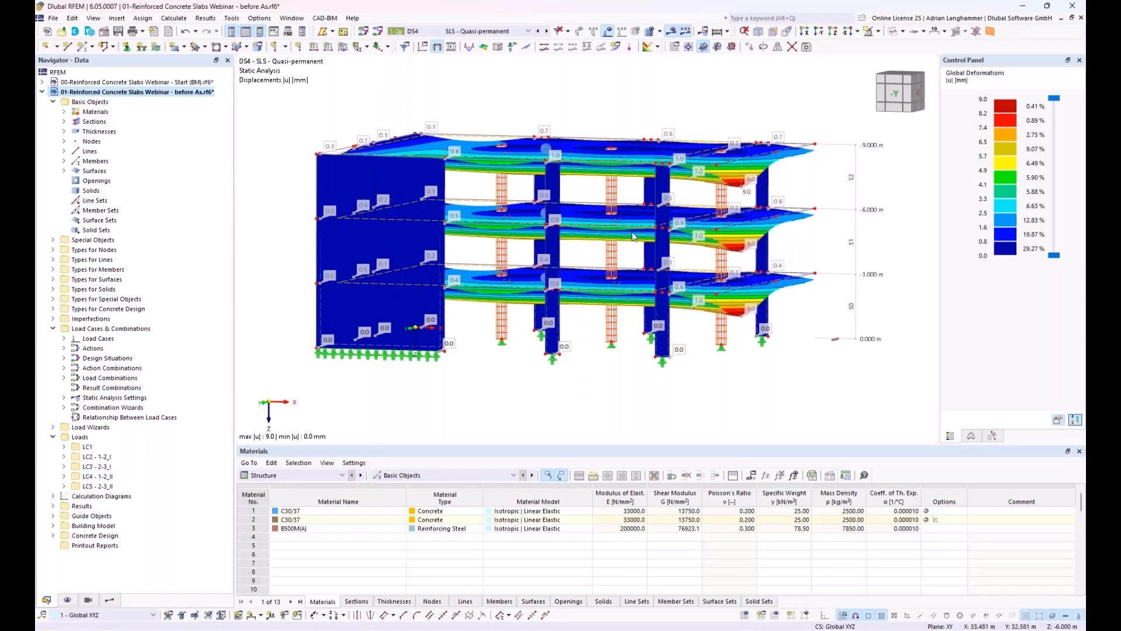
mouse_move(450, 129)
middle_mouse_down()
mouse_move(438, 123)
mouse_move(453, 128)
middle_mouse_up()
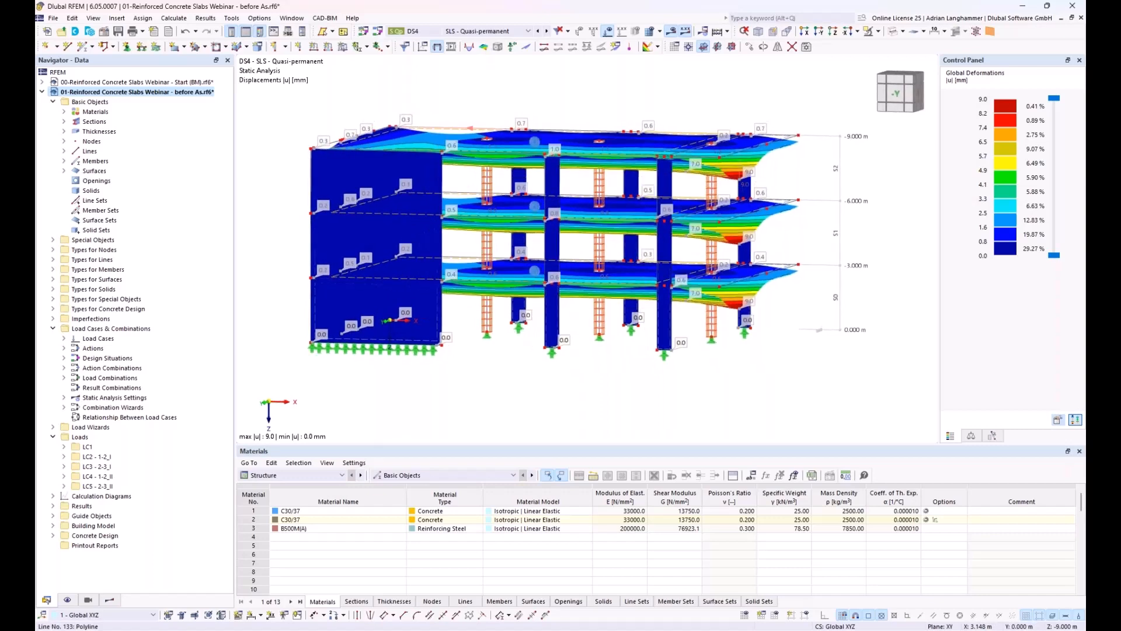
left_click(113, 600)
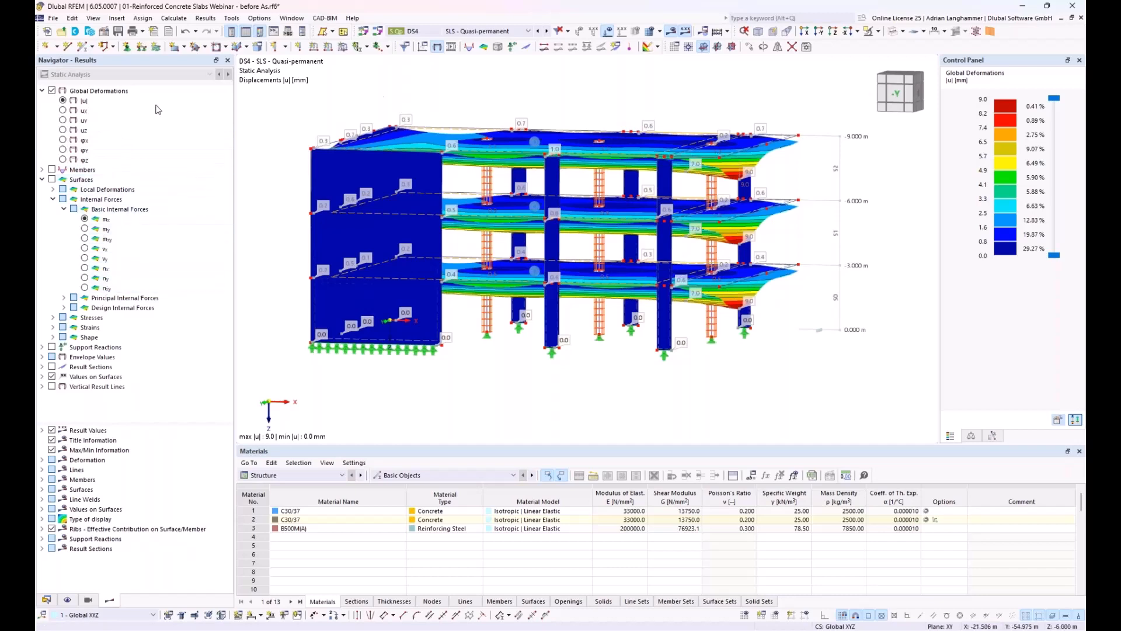
Display the results of load combination CO1 (1.35G) and inspect the displacements of the floor slabs from several angles.
left_click(512, 33)
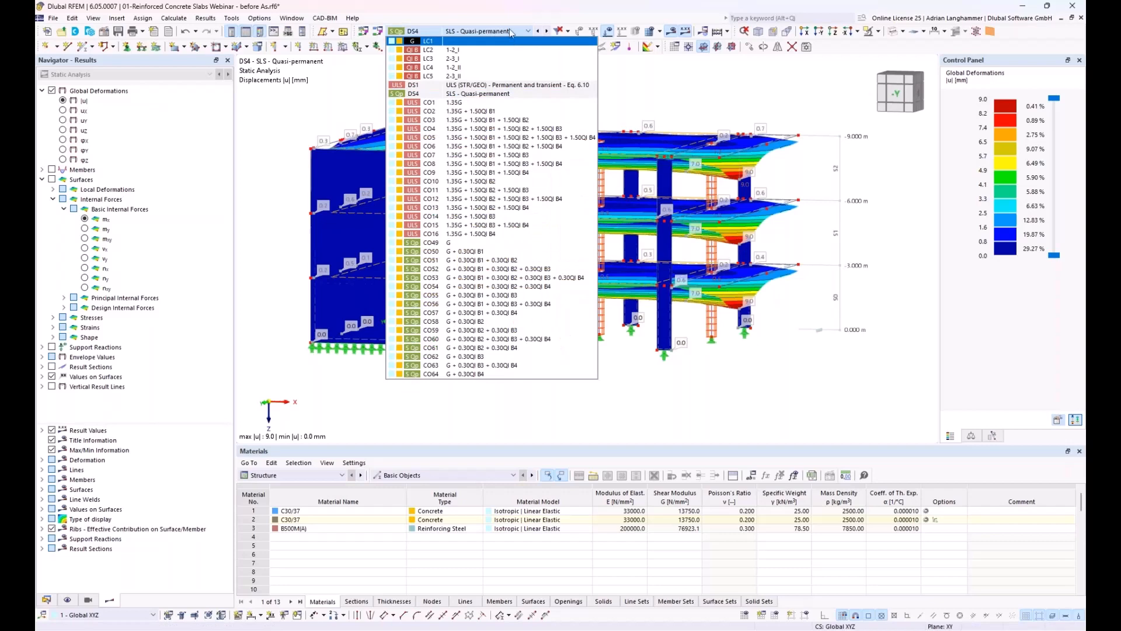
left_click(512, 34)
left_click(484, 34)
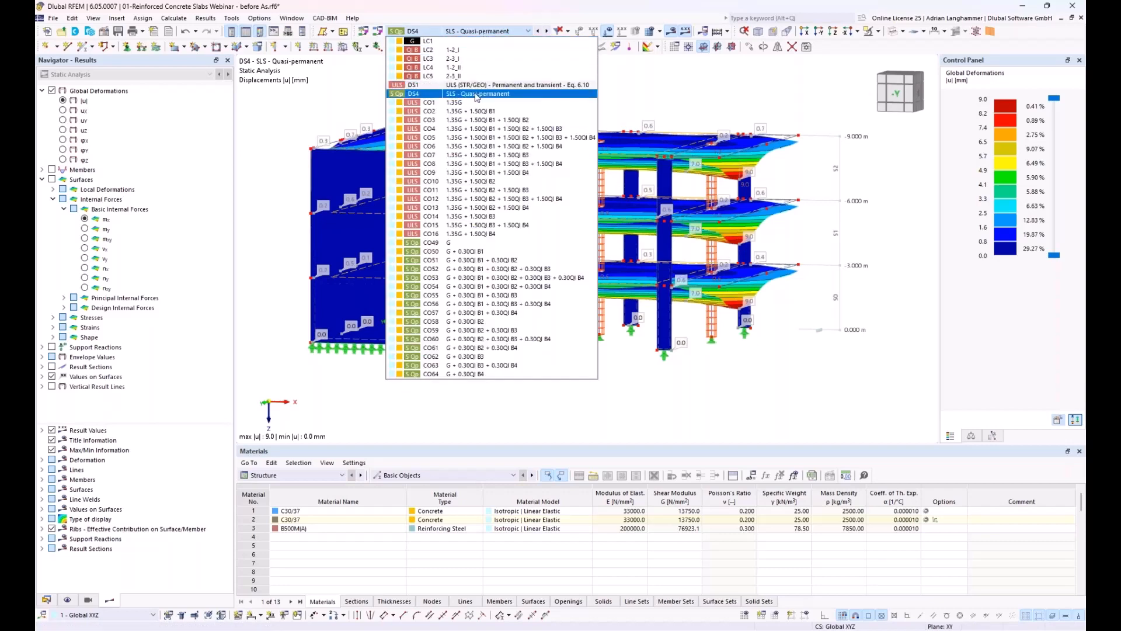
left_click(455, 102)
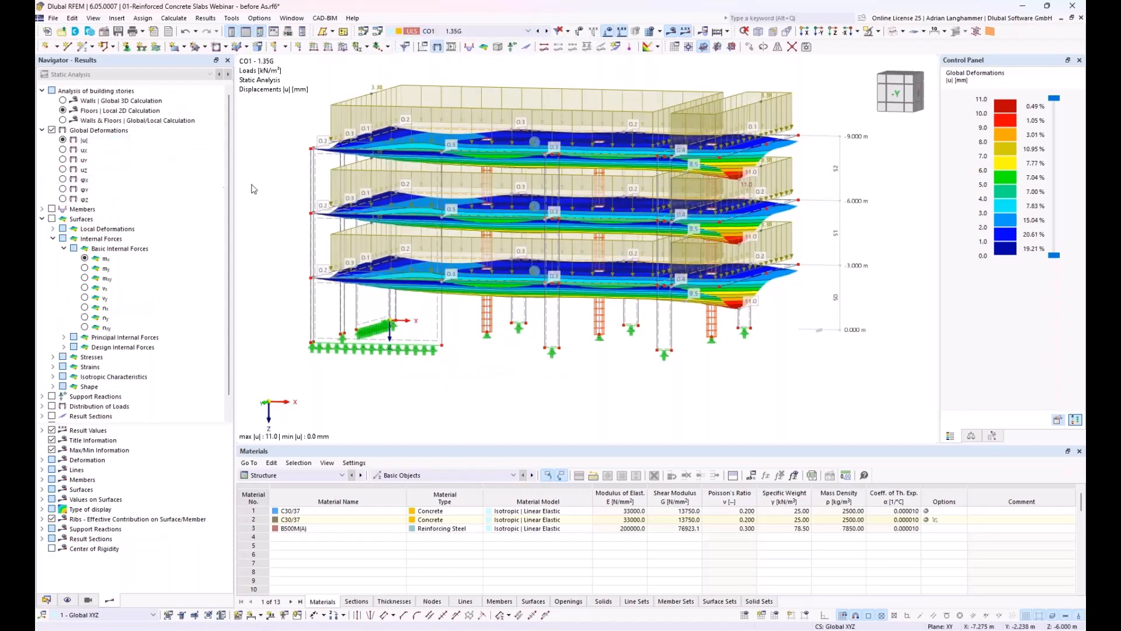
mouse_move(291, 184)
middle_mouse_down()
mouse_move(313, 180)
mouse_move(292, 183)
middle_mouse_up()
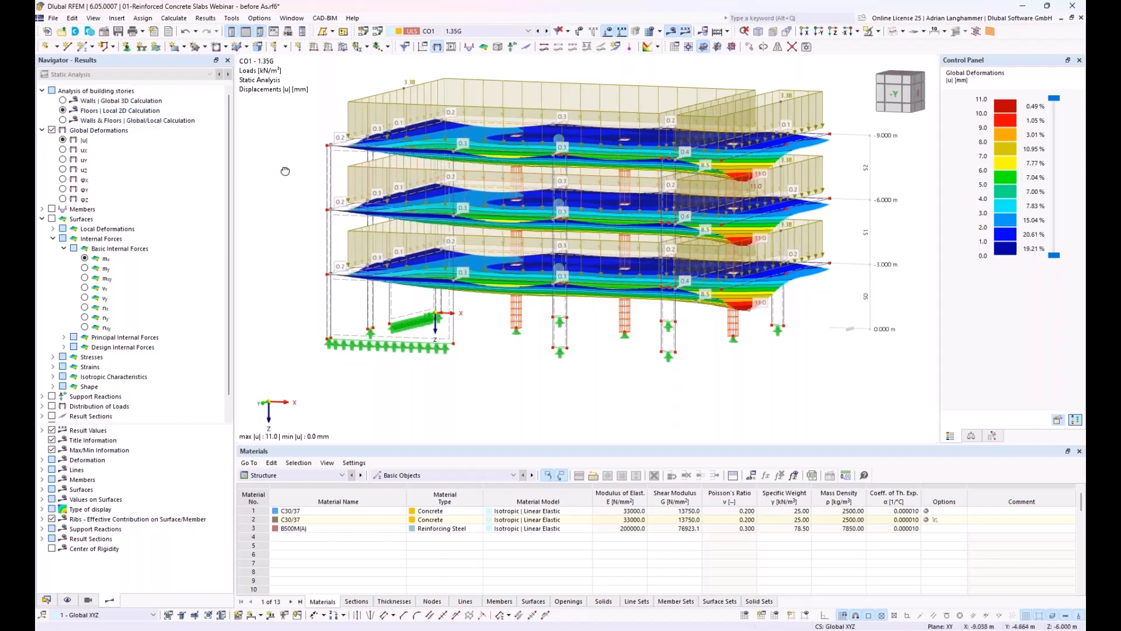
middle_click_drag(285, 171, 288, 179, "ctrl")
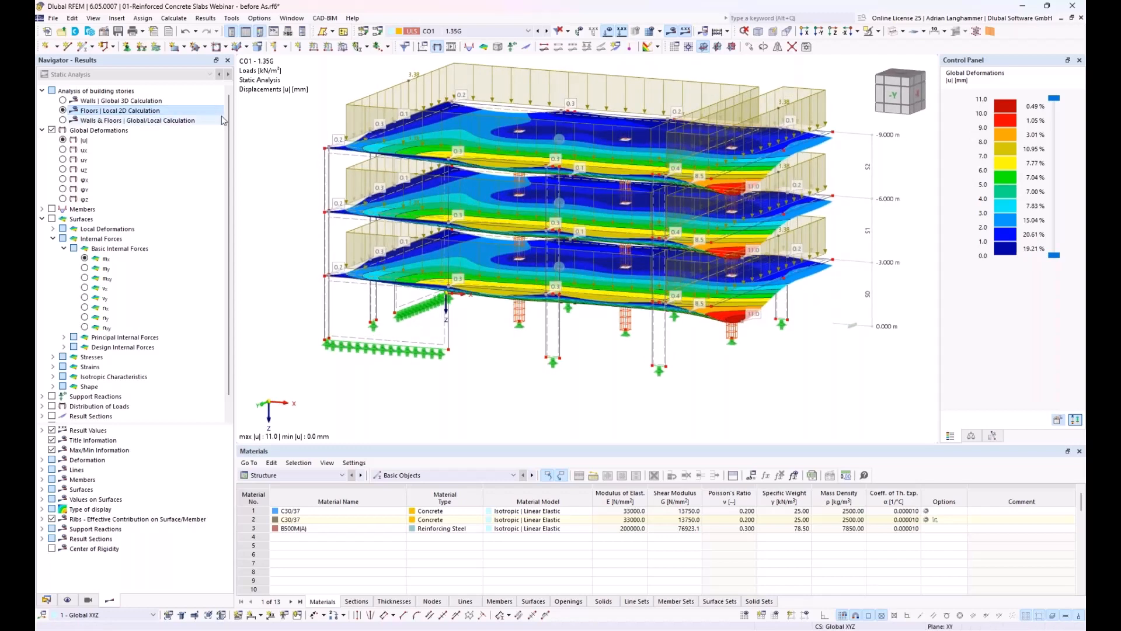
middle_click_drag(583, 299, 538, 306)
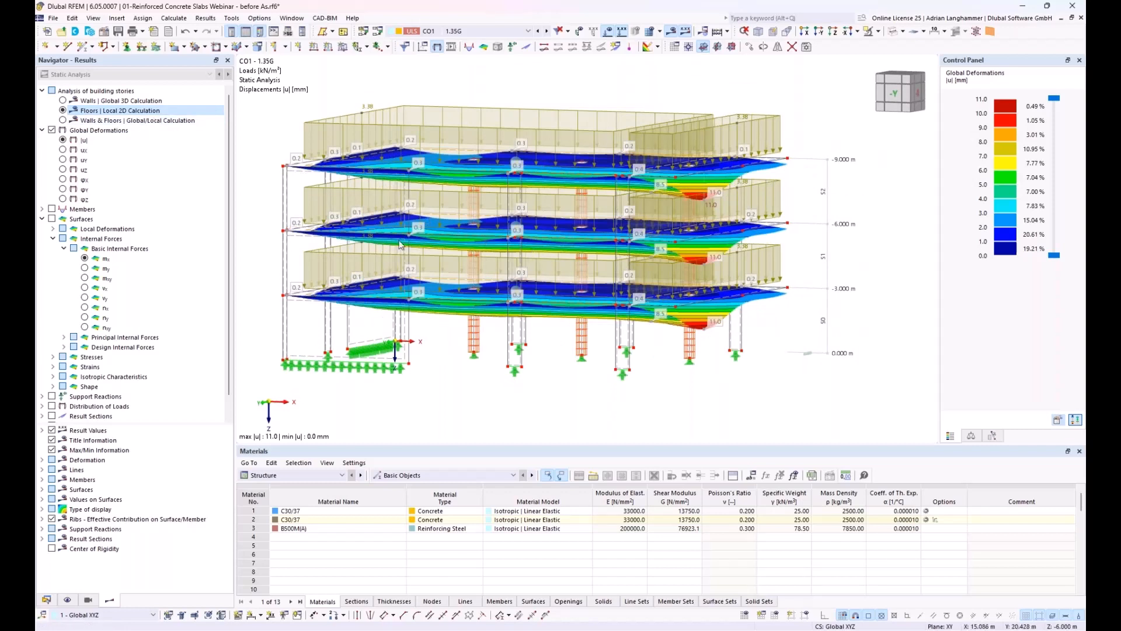
middle_click_drag(442, 281, 463, 273)
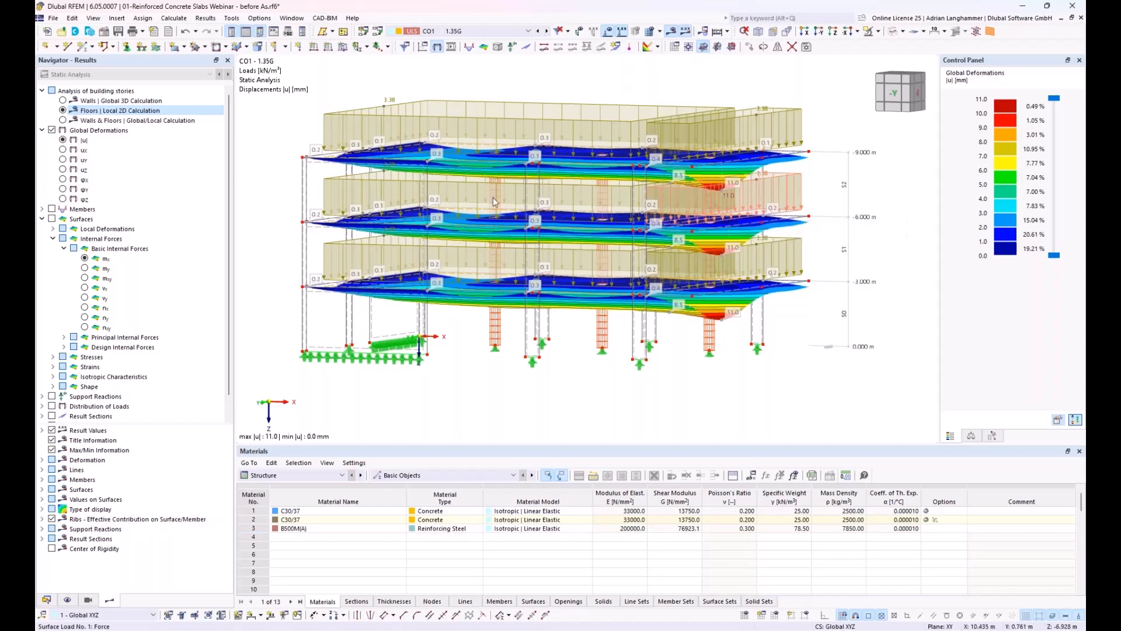
View the building's wall results from the global 3D calculation and return to the floor results from the local 2D calculation.
left_click(62, 121)
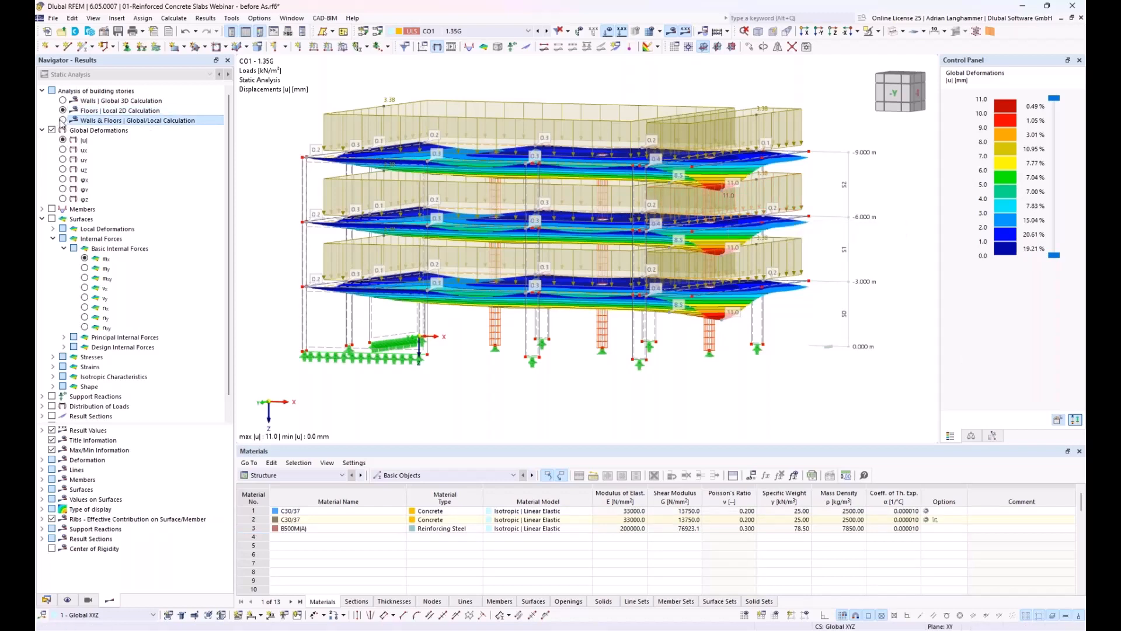
left_click(62, 101)
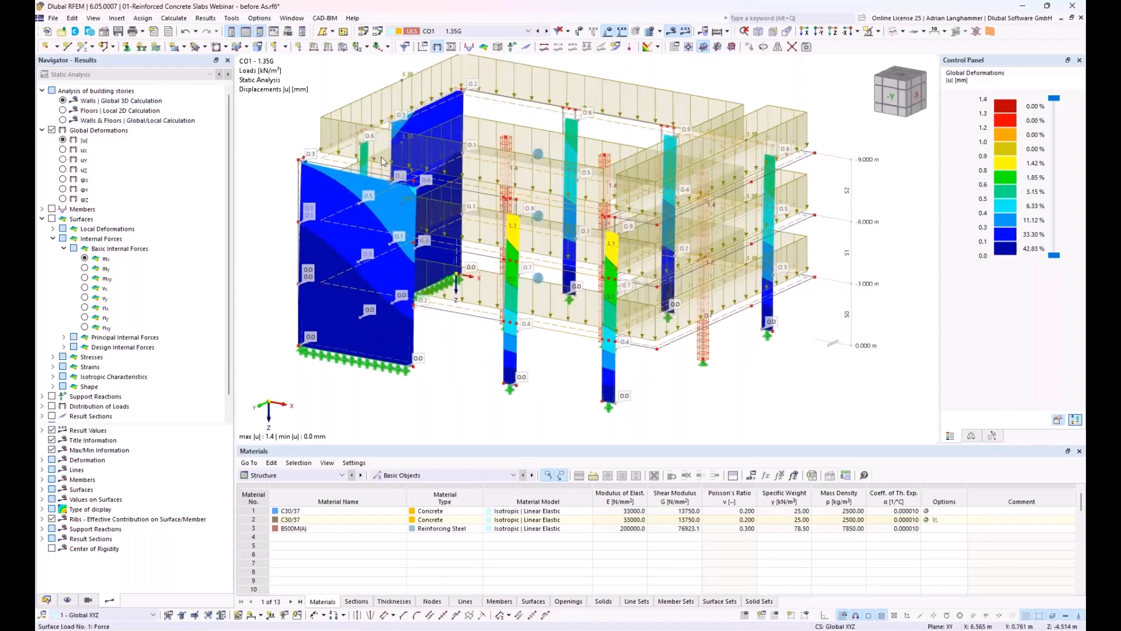
left_click(63, 110)
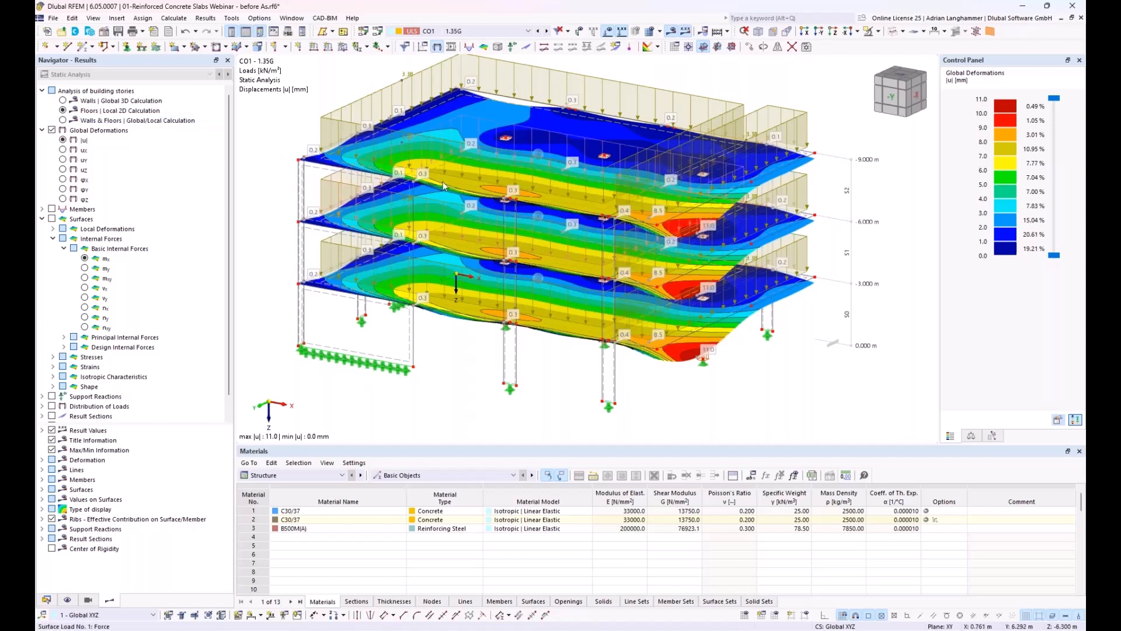
middle_click_drag(448, 251, 543, 170, "ctrl")
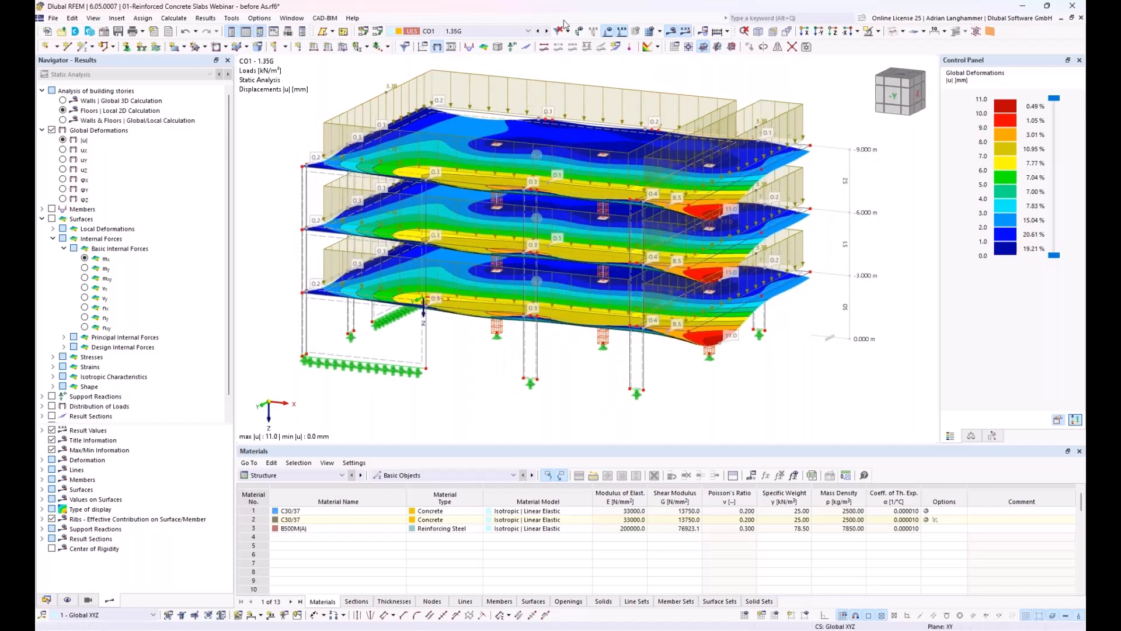
middle_click_drag(543, 169, 540, 138)
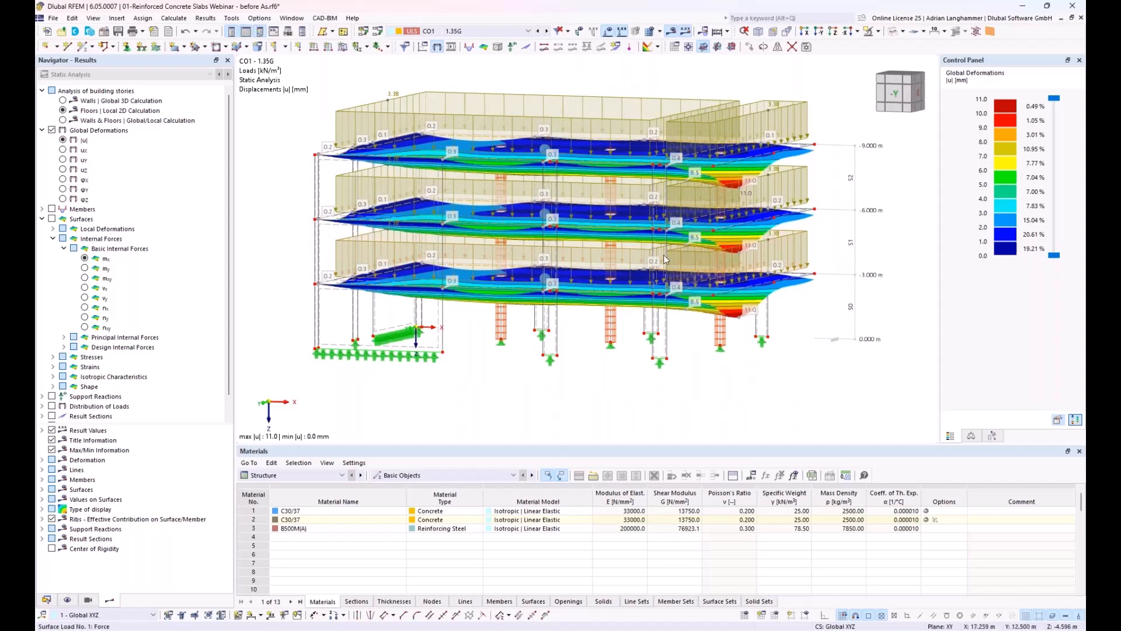
middle_click_drag(664, 256, 671, 252, "ctrl")
Enable the display of loads from distribution surface for the surfaces and inspect the resulting line and point loads on the stories.
left_click(67, 600)
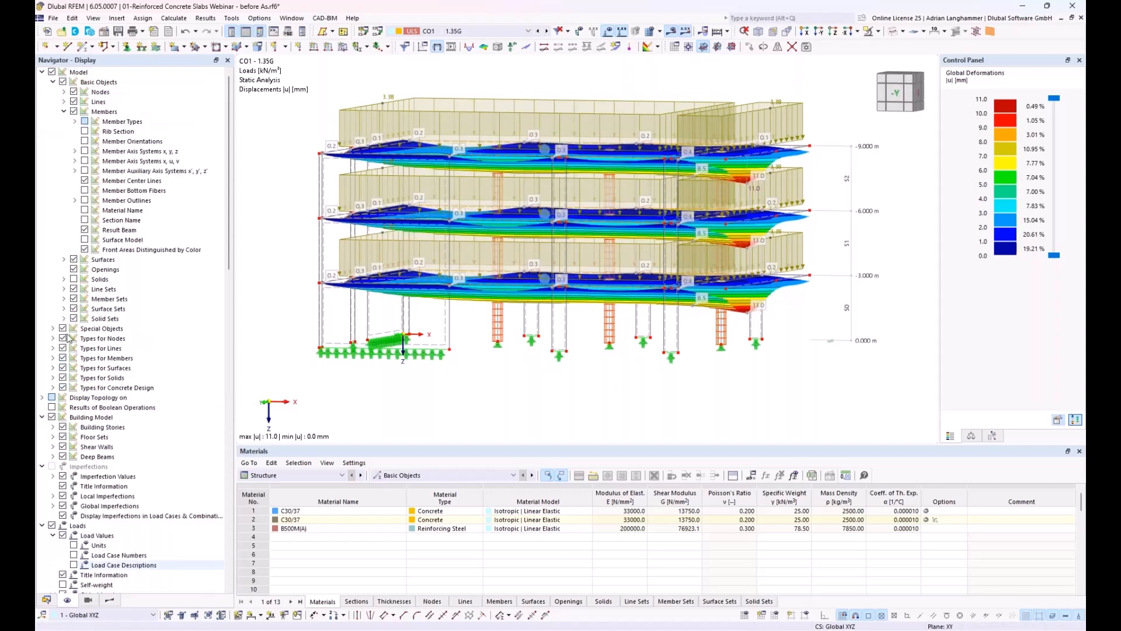
left_click(64, 111)
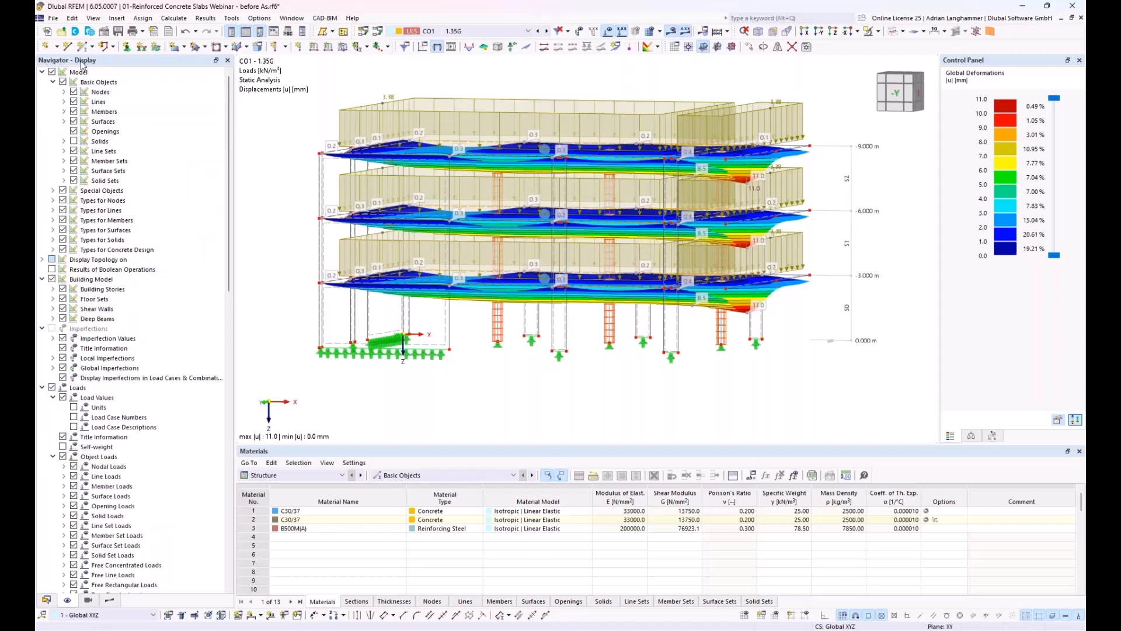
left_click(64, 122)
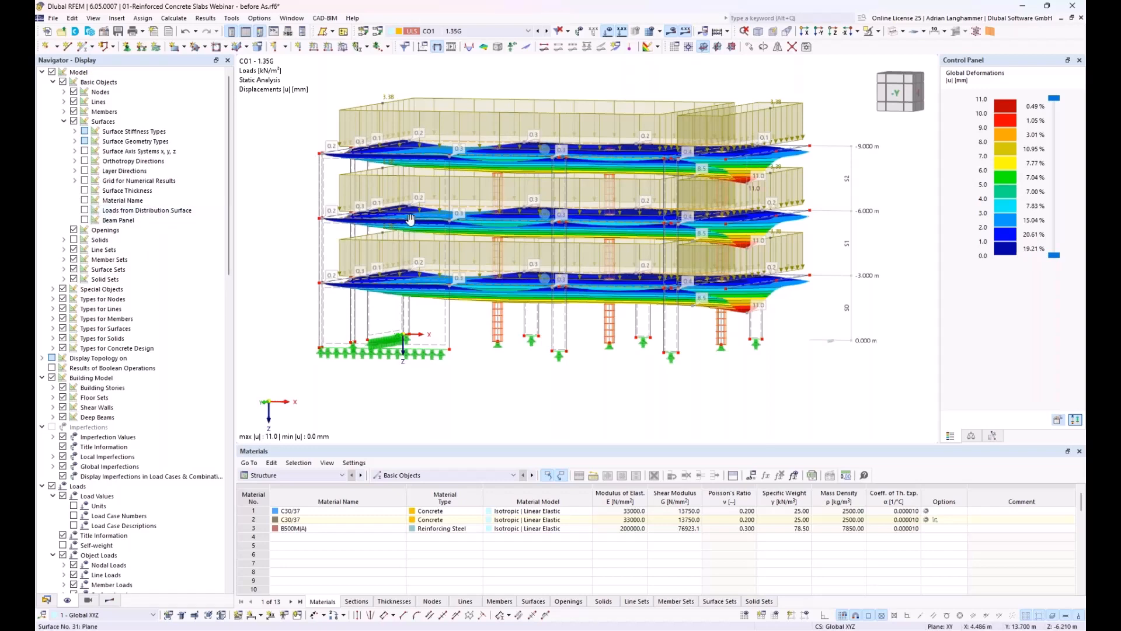
middle_click_drag(409, 219, 424, 239, "ctrl")
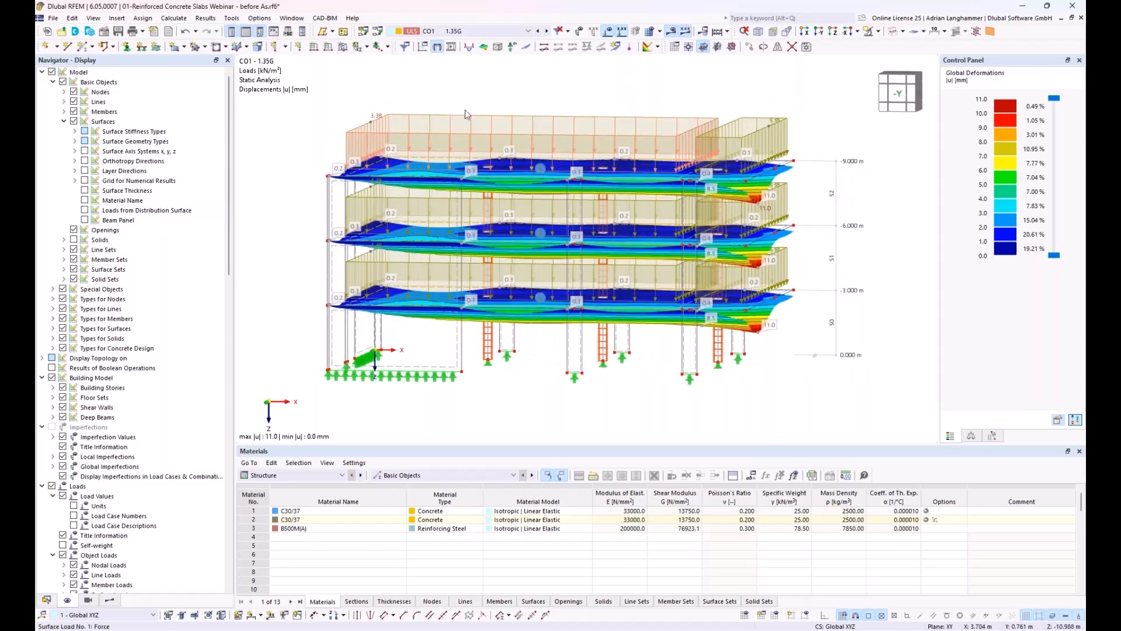
middle_click_drag(484, 98, 479, 107, "ctrl")
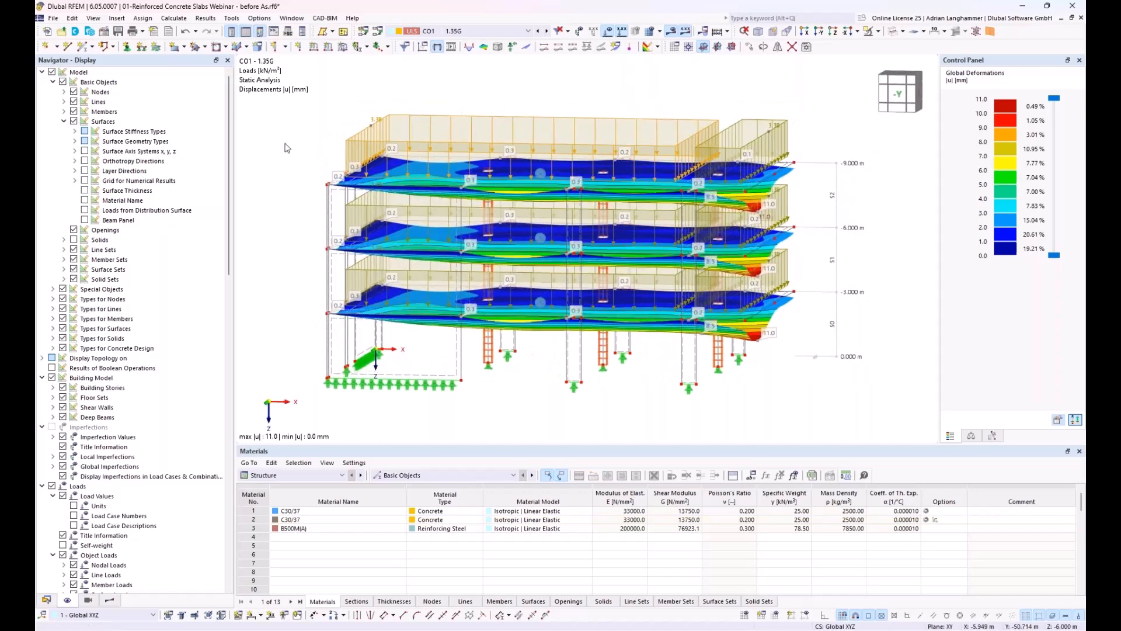
left_click(85, 210)
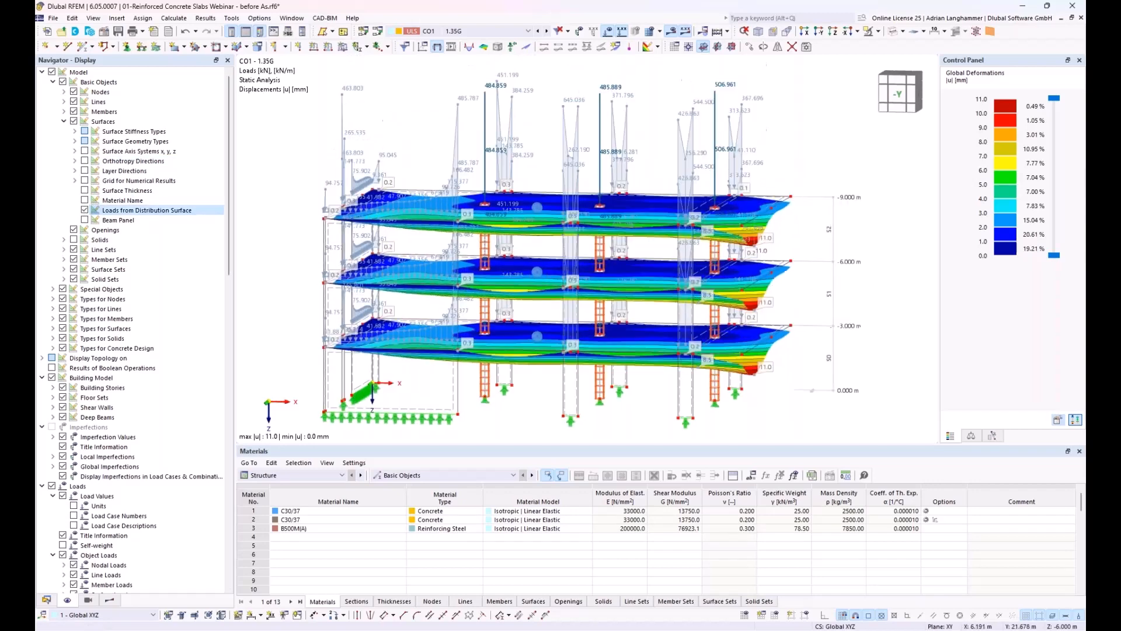
middle_click_drag(551, 181, 534, 206, "ctrl")
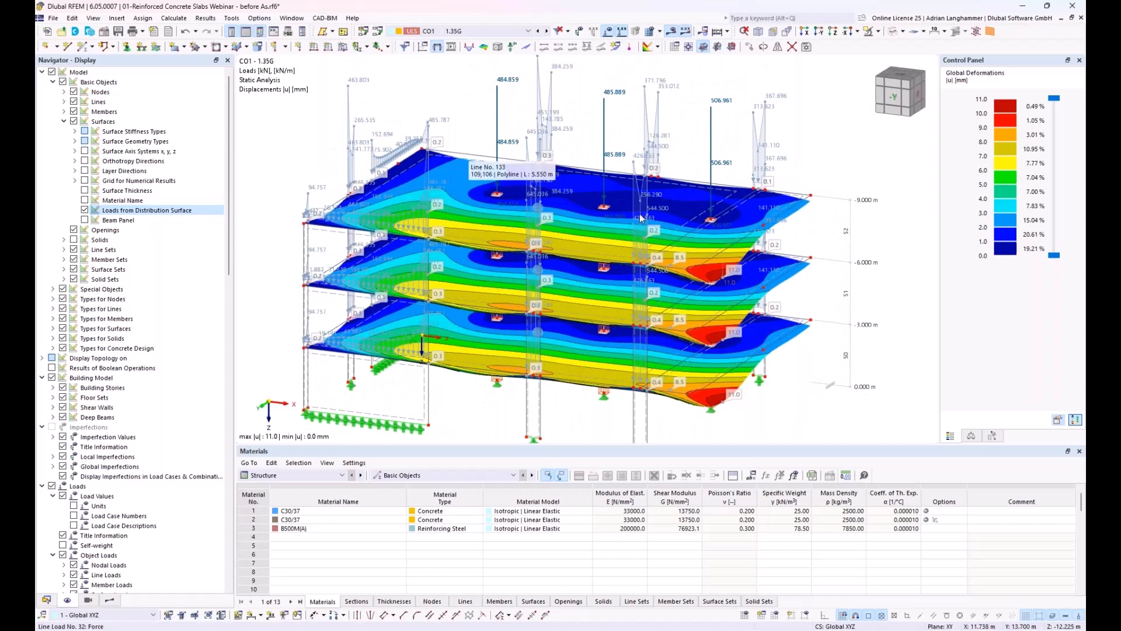
middle_click_drag(628, 233, 643, 244, "ctrl")
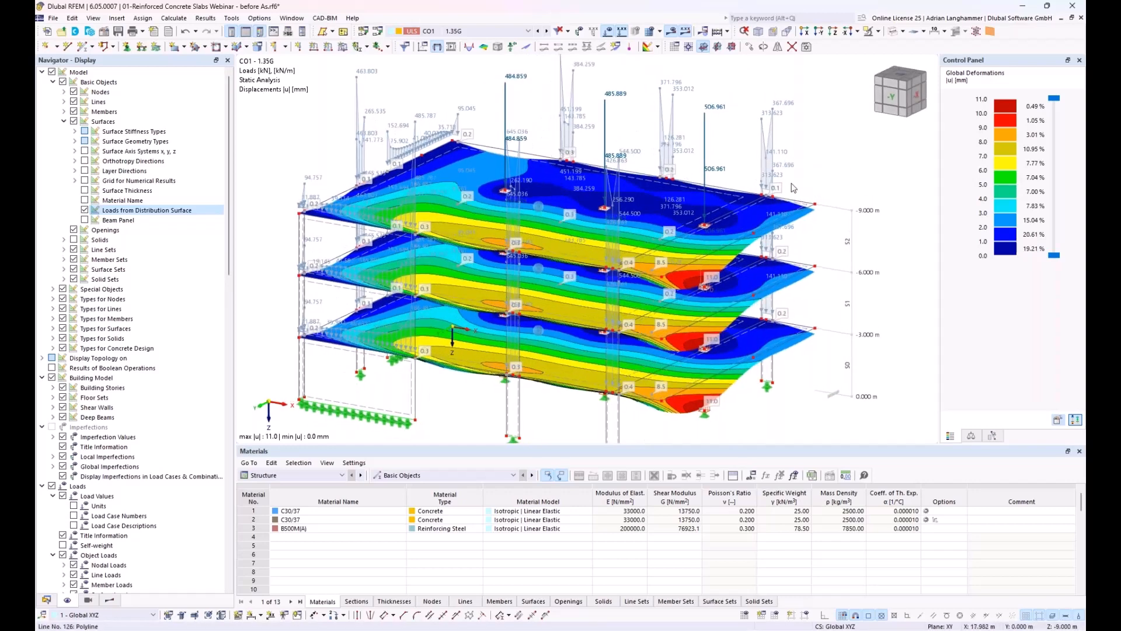
Disable the display of loads from distribution surface and collapse the model's display settings.
left_click(85, 211)
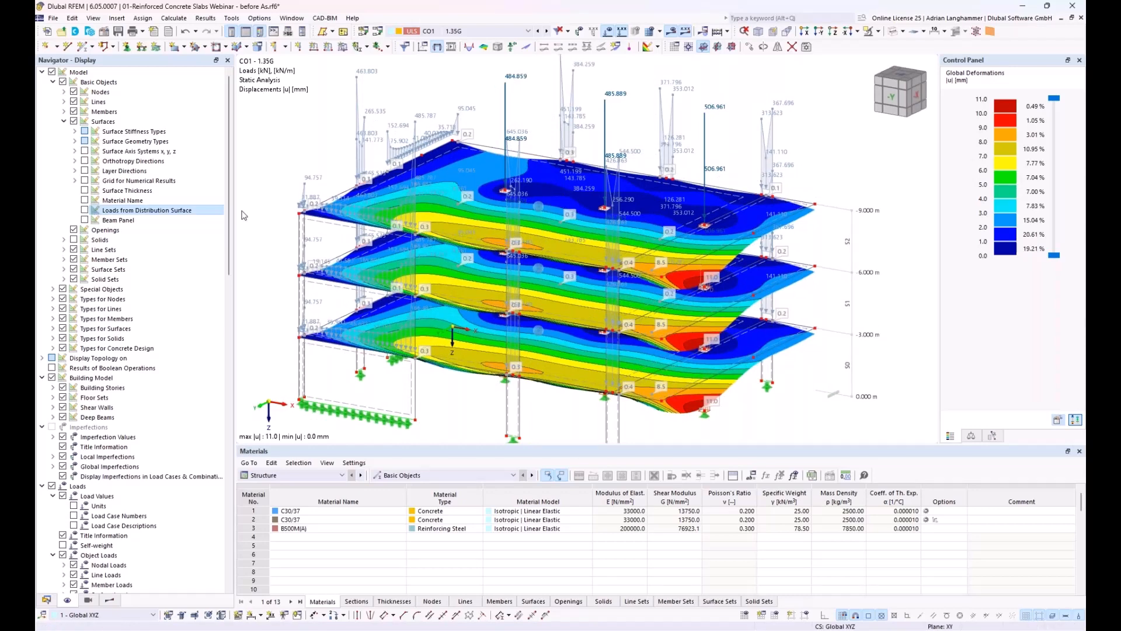
left_click(84, 210)
left_click(85, 210)
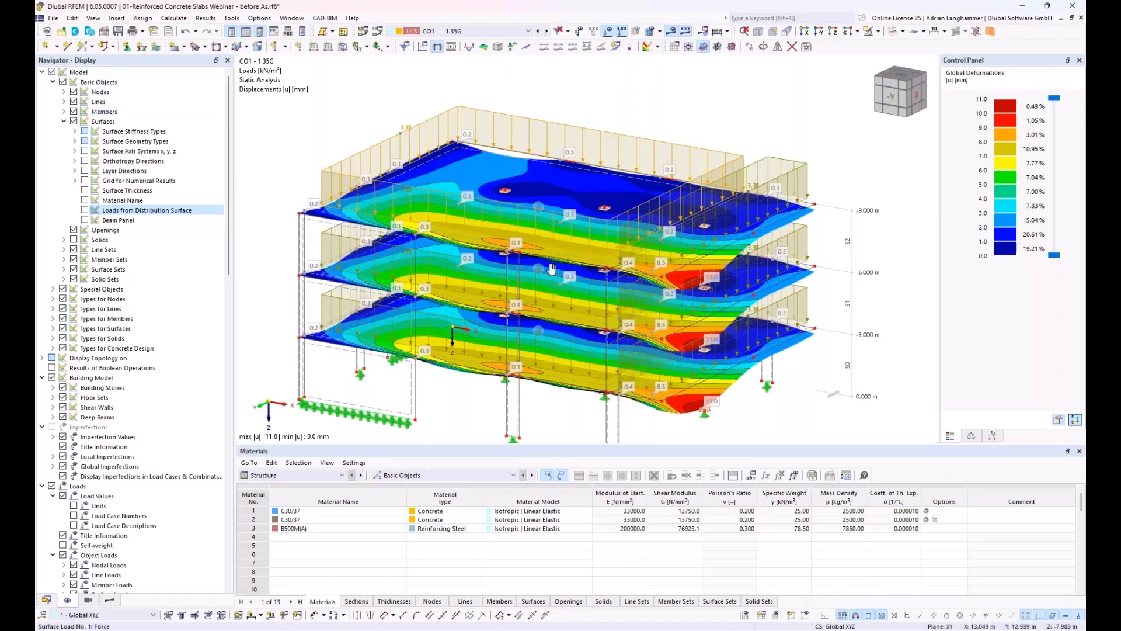
middle_click_drag(552, 268, 635, 272)
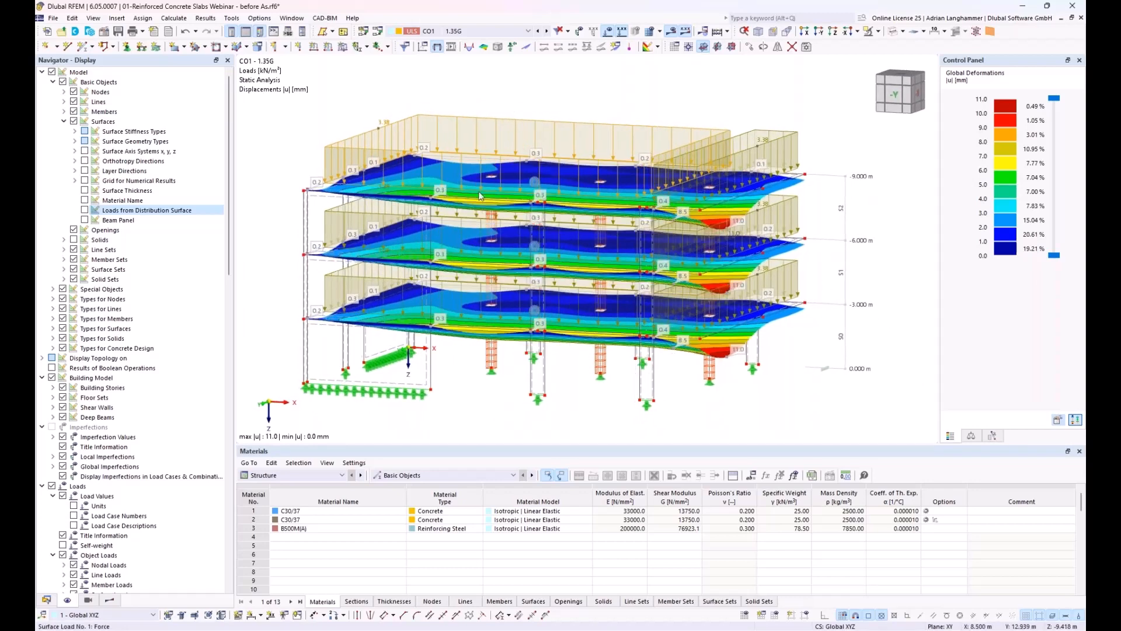
left_click(41, 72)
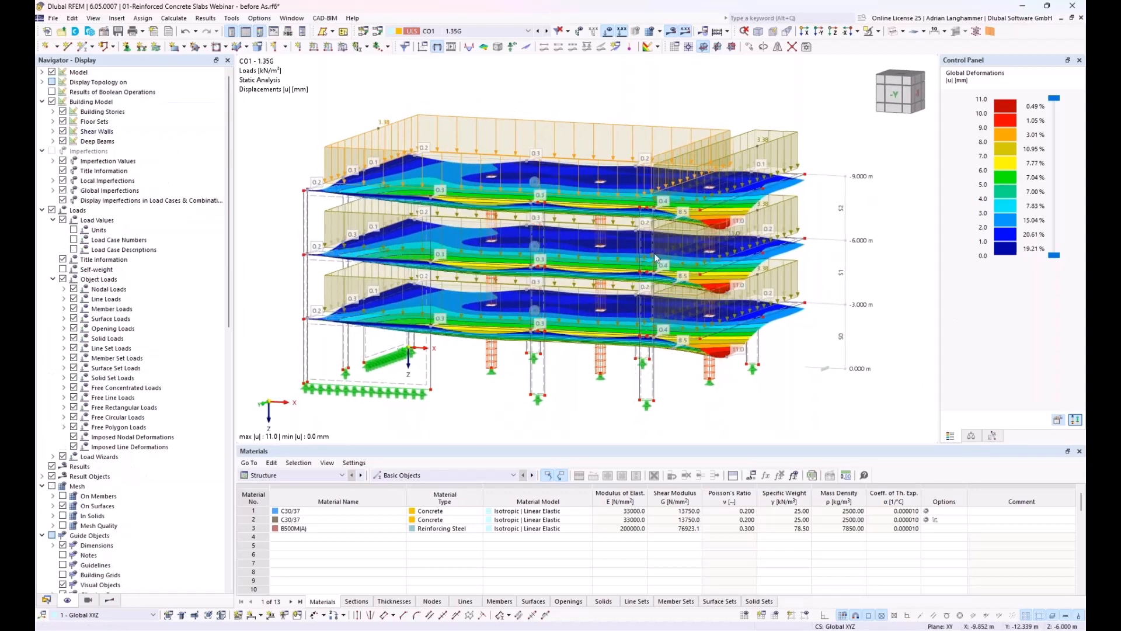
middle_click_drag(608, 232, 631, 237, "ctrl")
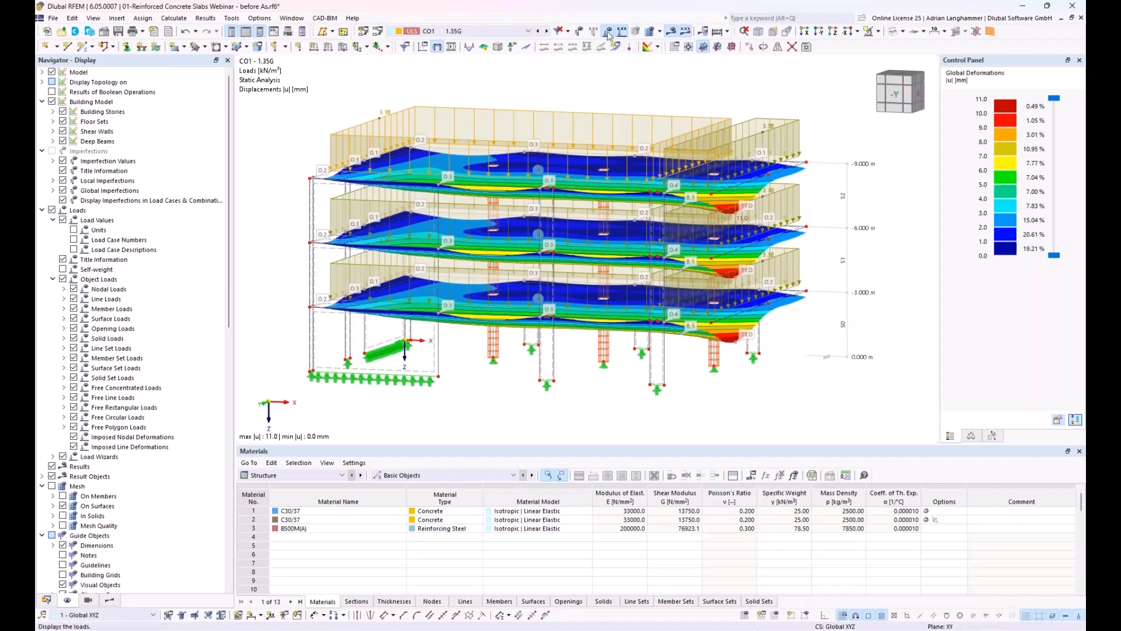
Hide the loads and display the results of design situation DS1, ULS (STR/GEO) - Permanent and transient.
left_click(620, 48)
left_click(525, 31)
left_click(508, 102)
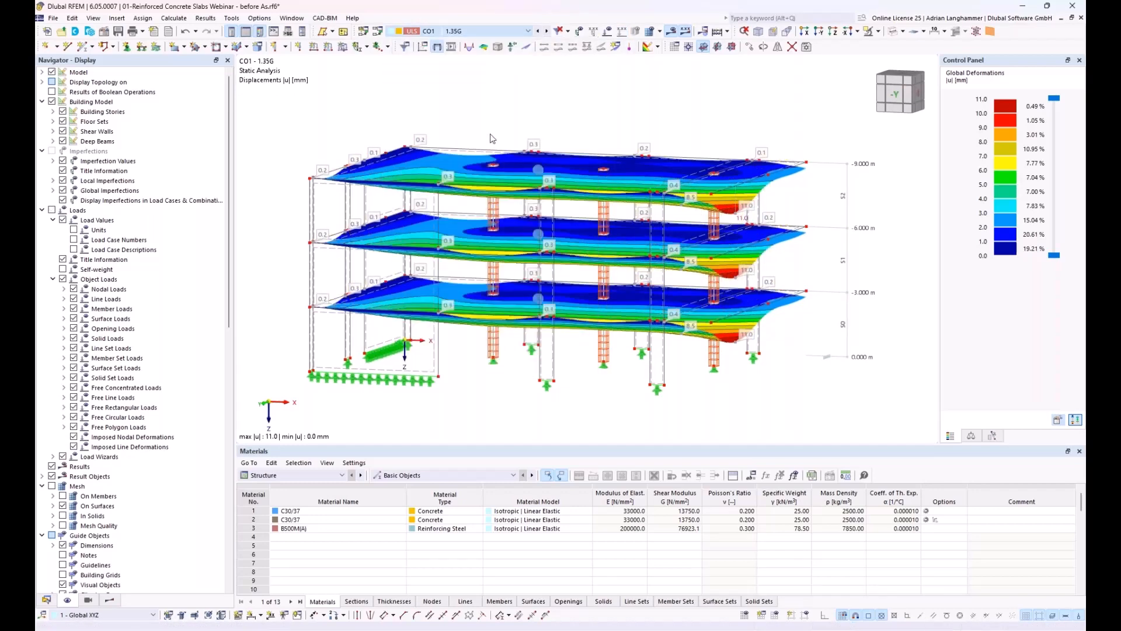
middle_click_drag(454, 146, 420, 117)
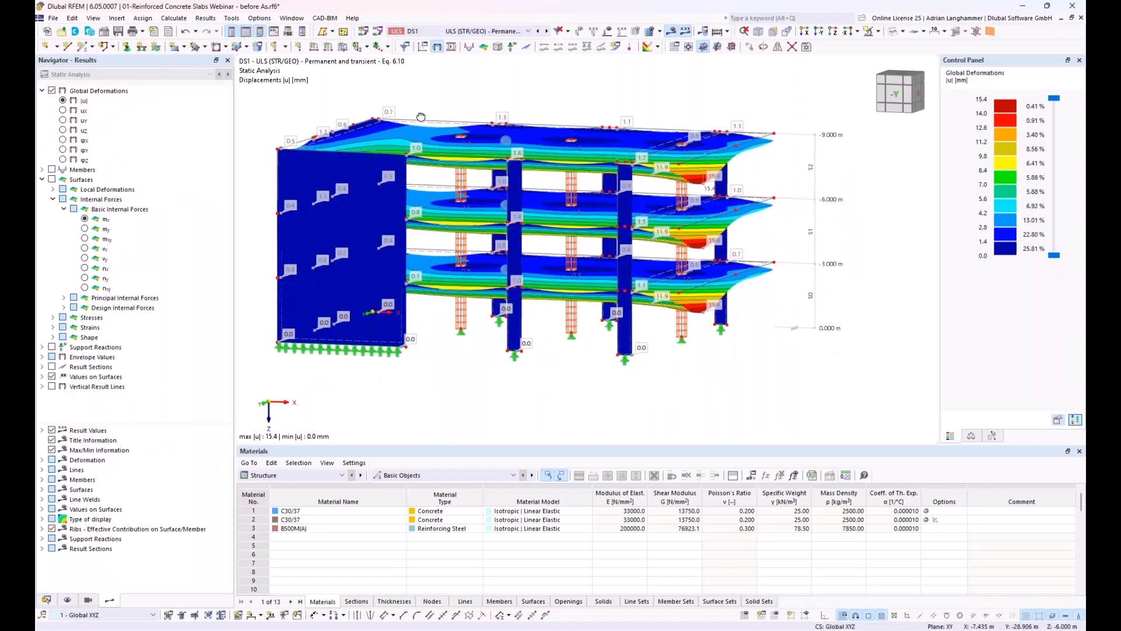
Expand the Concrete Design data, including its ultimate and serviceability configurations, and the Types for Concrete Design to review the available entries.
left_click(46, 600)
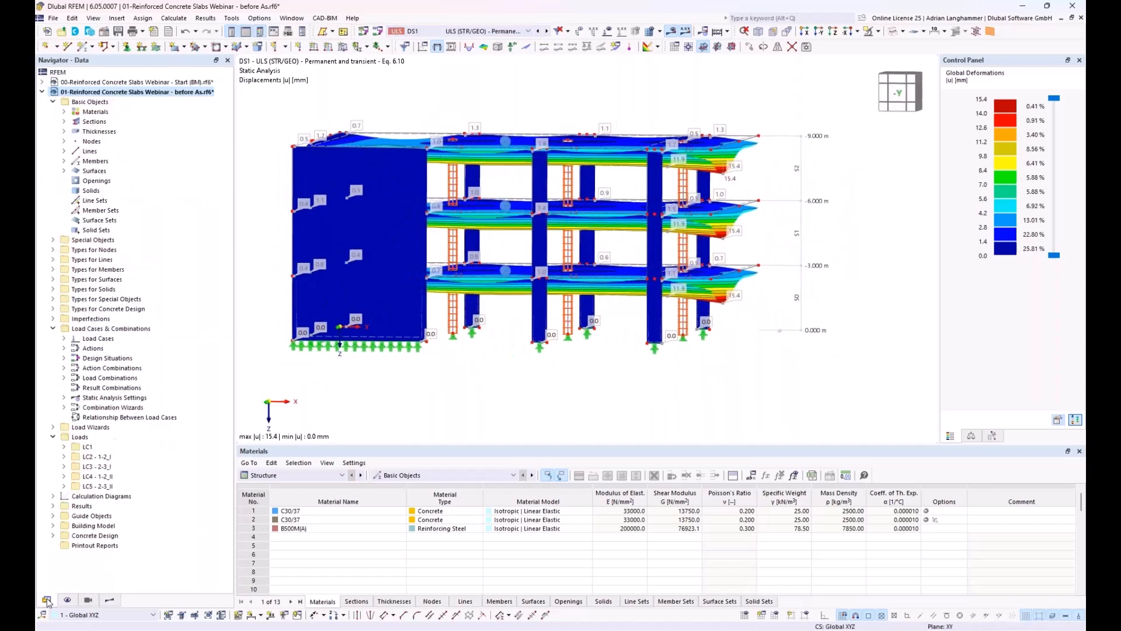
left_click(53, 535)
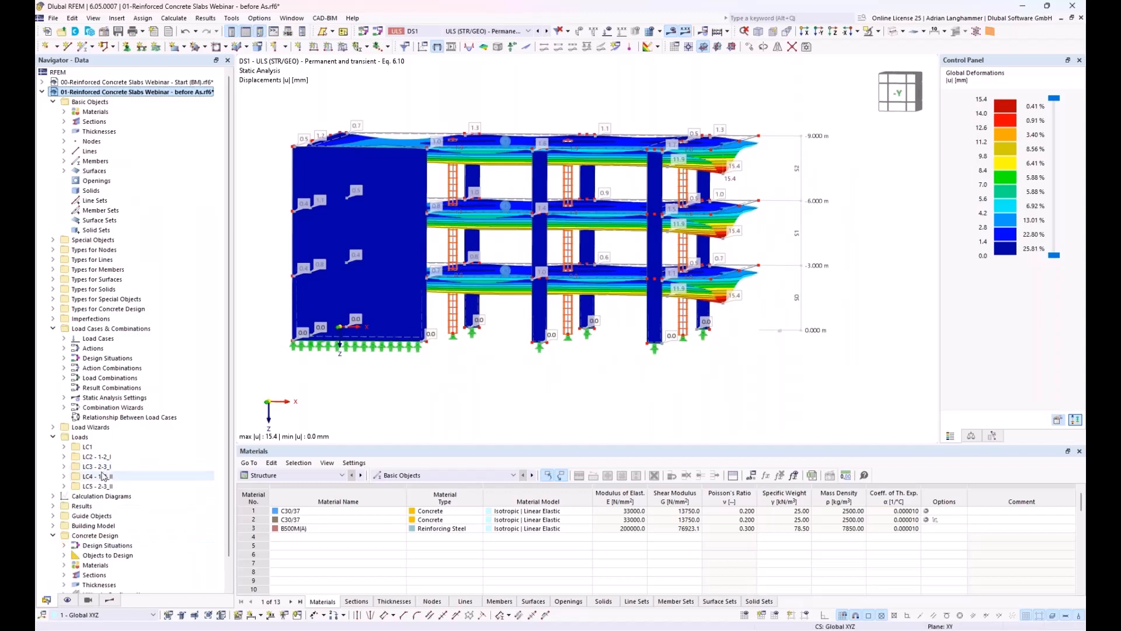
scroll(117, 490, "down", 1)
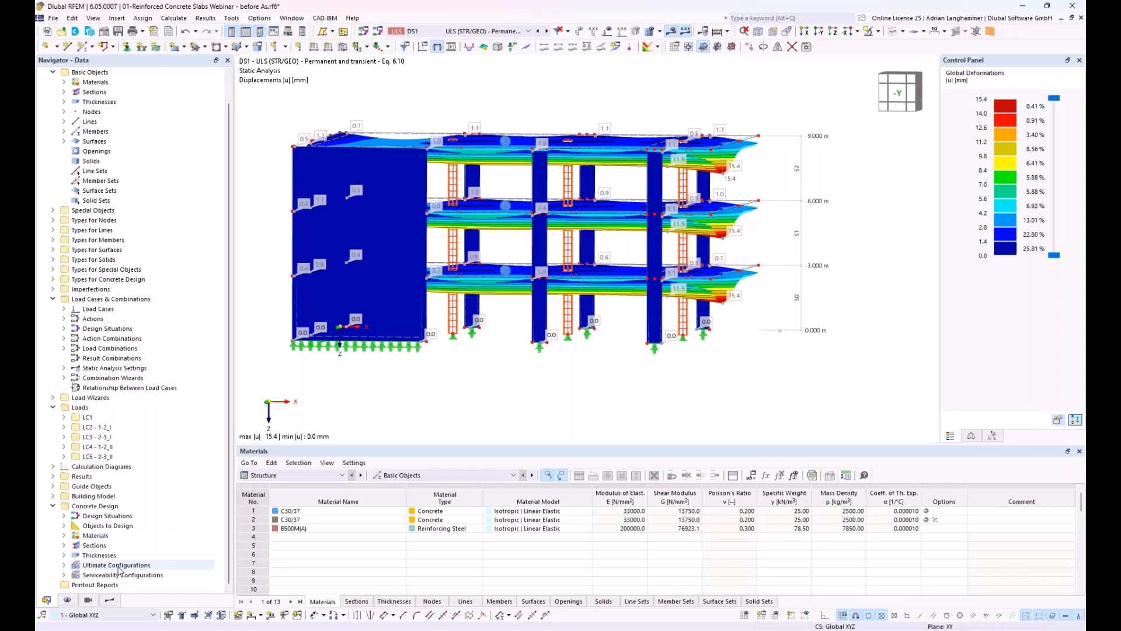
left_click(92, 507)
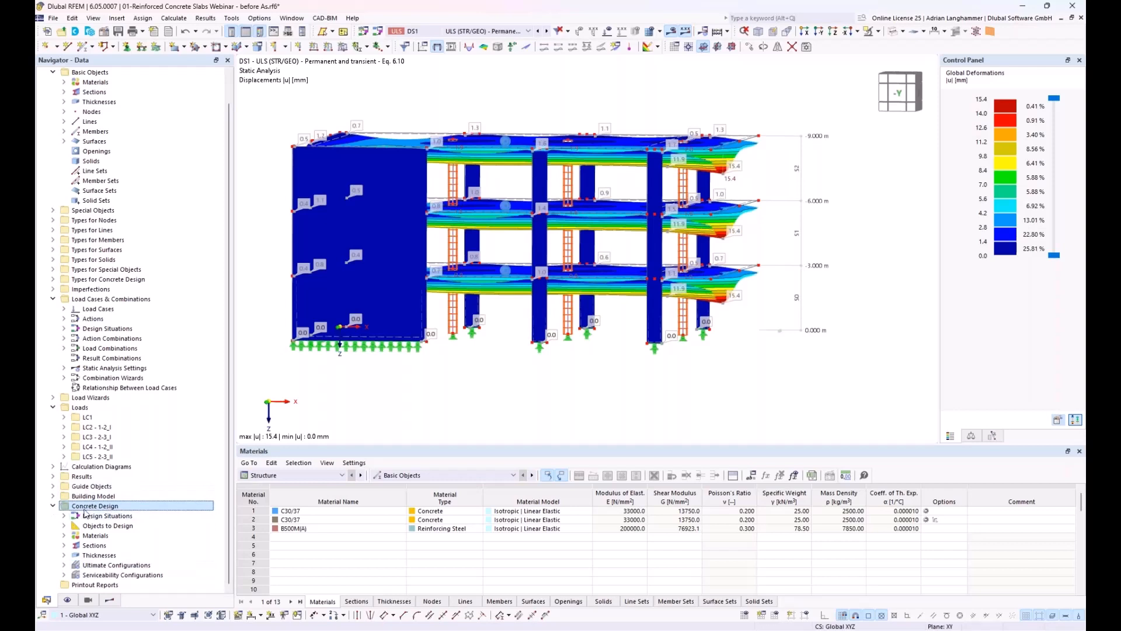
left_click(66, 565)
left_click(64, 574)
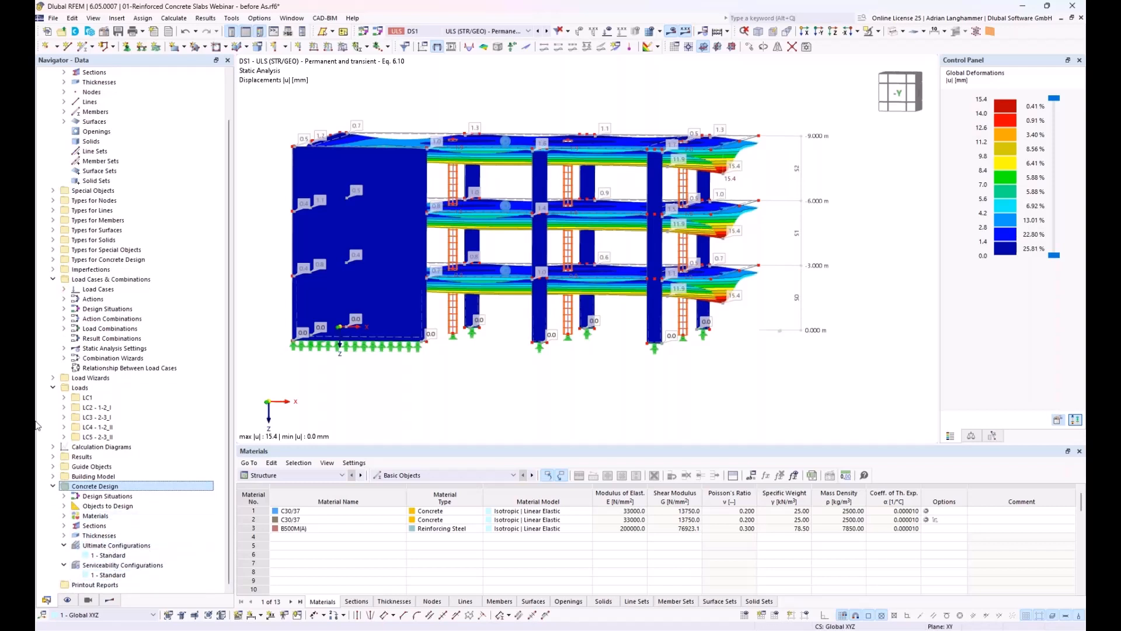
left_click(54, 260)
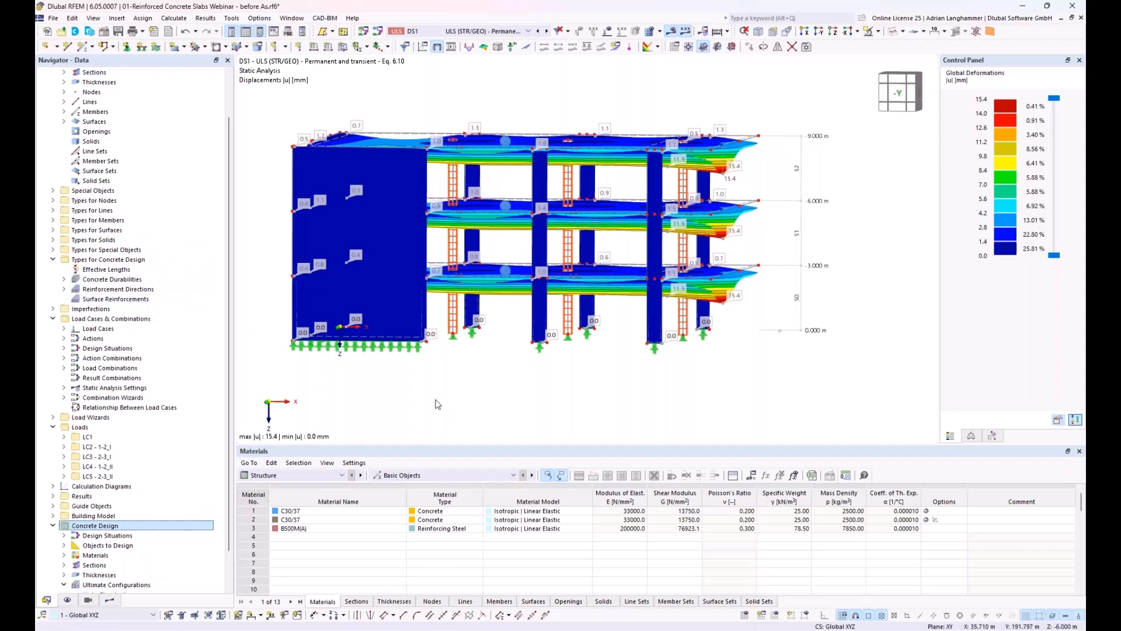
Show the Concrete Design input data table with the objects to design.
left_click(323, 475)
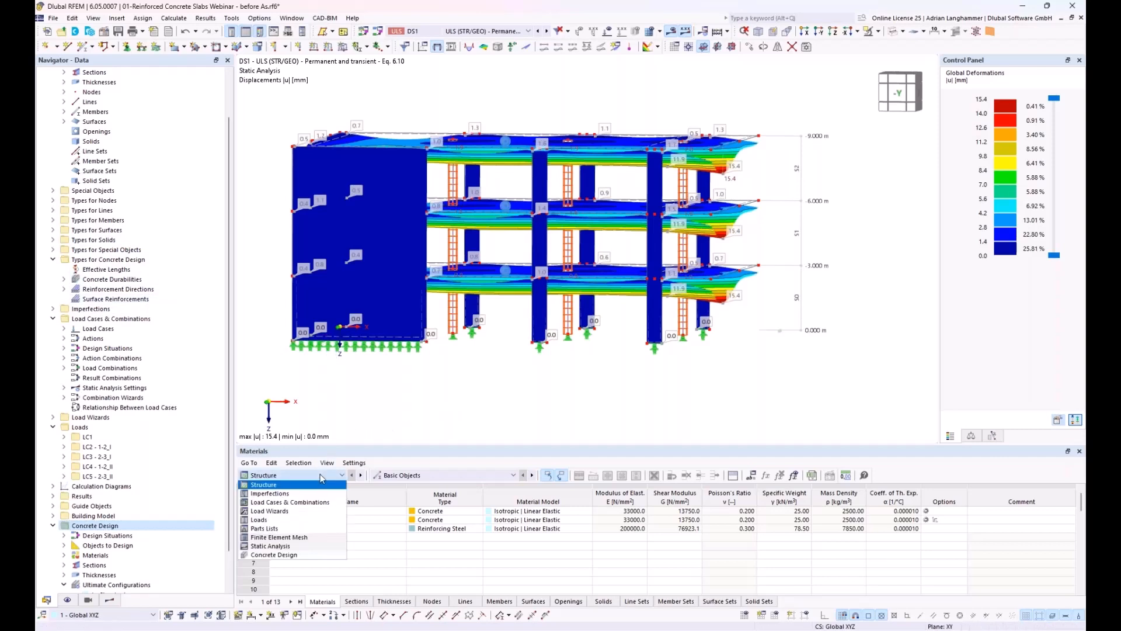
left_click(274, 555)
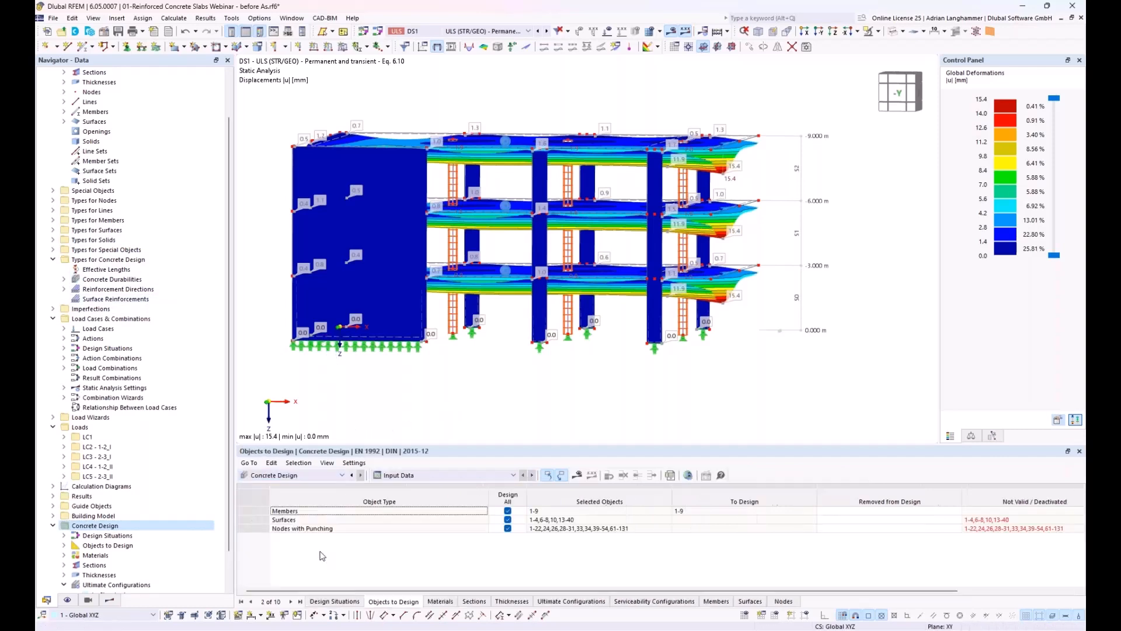
Select the middle storey at the 6 m level and isolate it so only its objects are displayed.
left_click(296, 476)
left_click(268, 554)
middle_click_drag(347, 244, 377, 251)
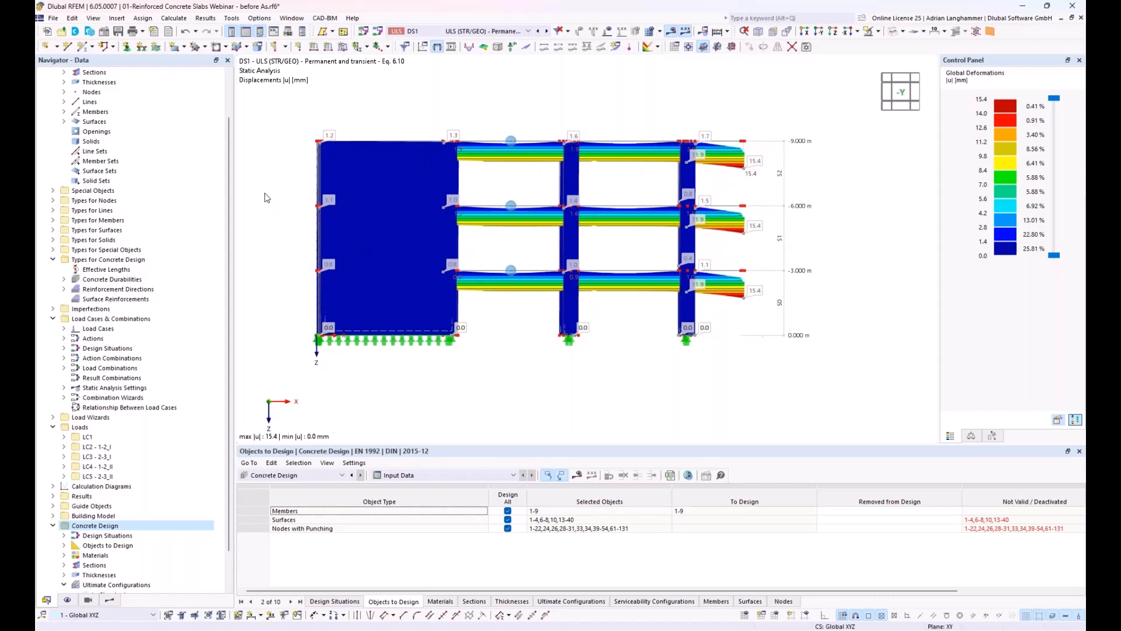
left_click_drag(254, 190, 854, 234)
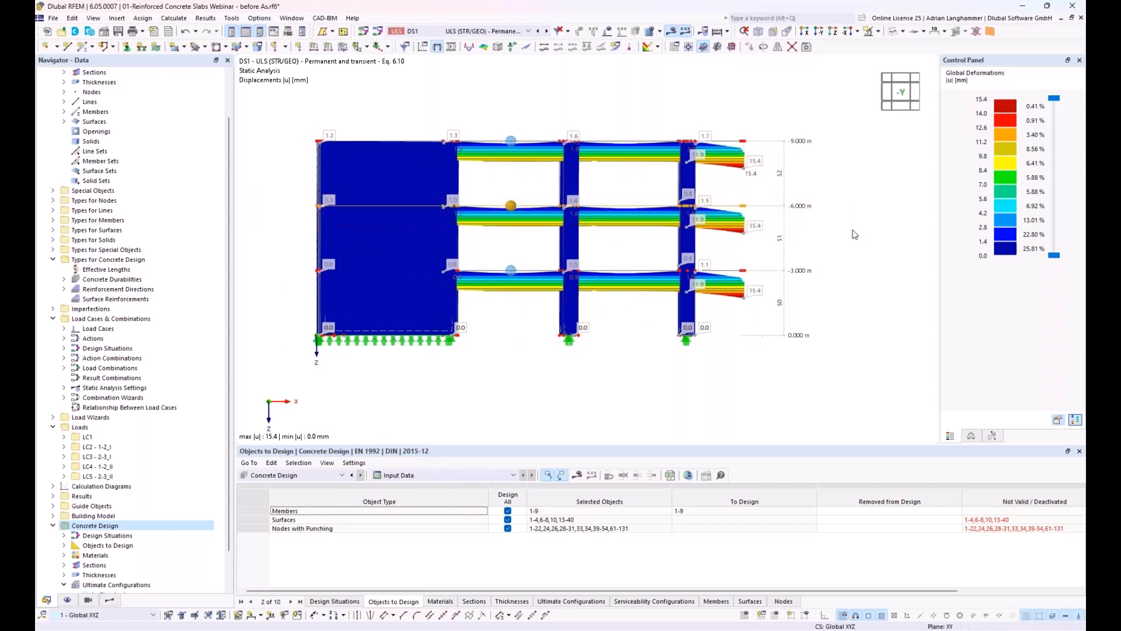
left_click(877, 32)
left_click(874, 46)
Hide the calculated results and view the isolated storey slab in plan from above.
middle_click_drag(811, 191, 717, 144, "ctrl")
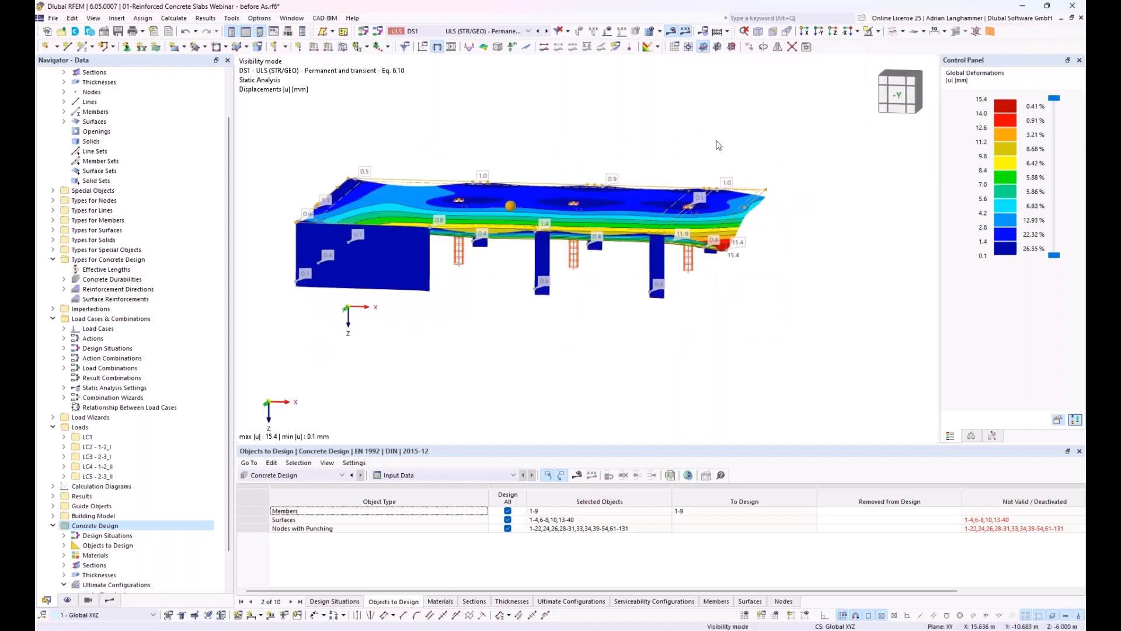
left_click(703, 47)
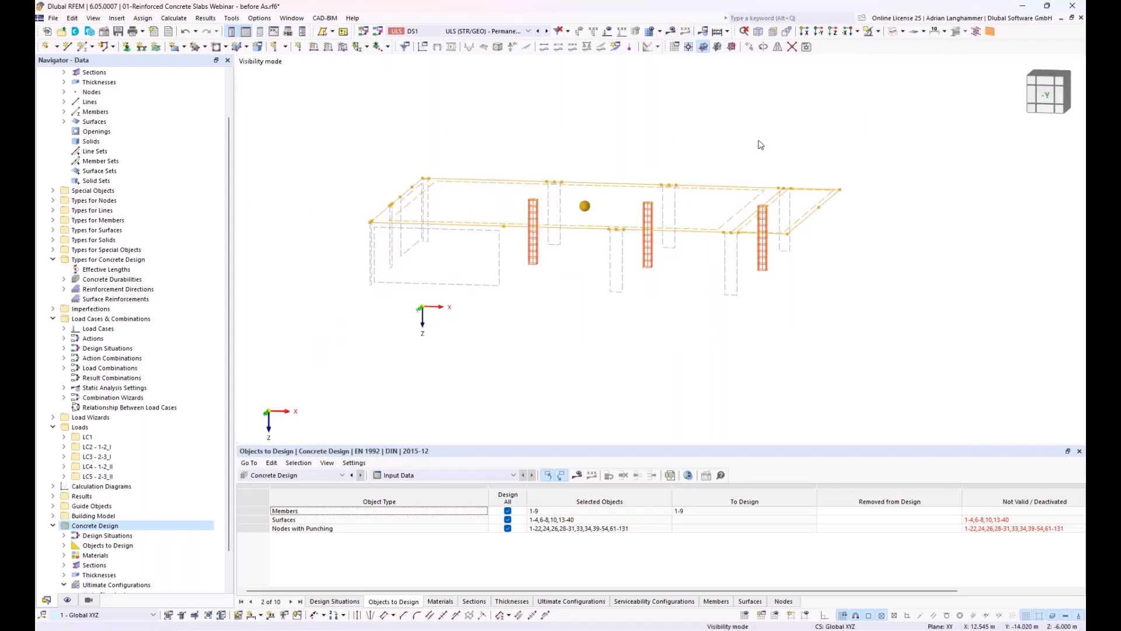
left_click(833, 34)
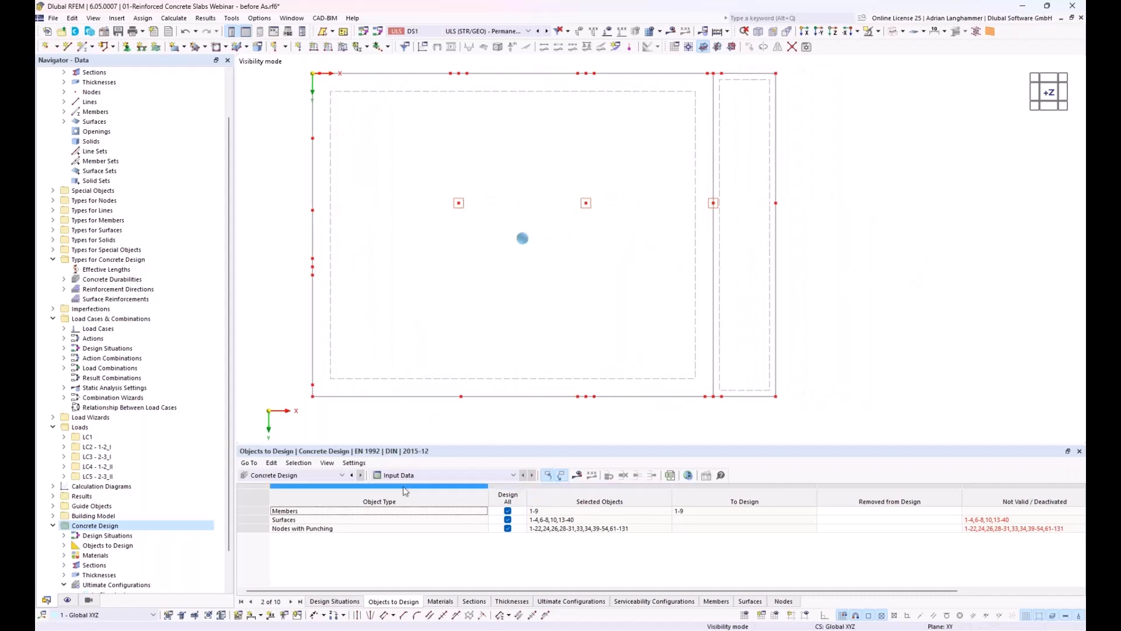
Disable Design All for members, nodes with punching and surfaces in the Objects to Design table.
left_click(507, 511)
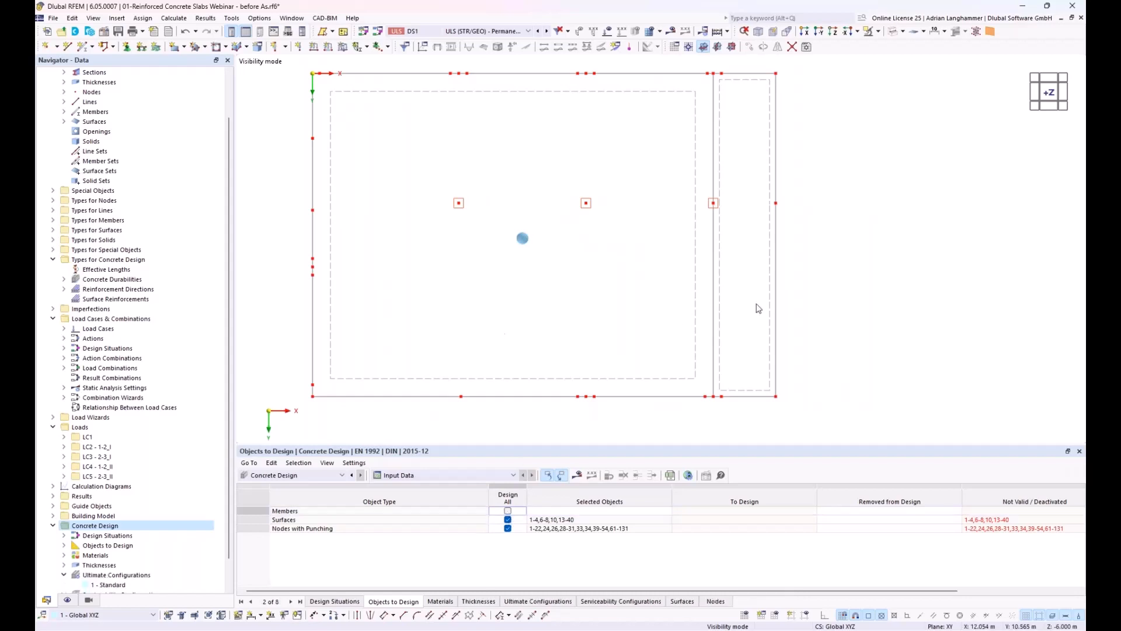
left_click(509, 529)
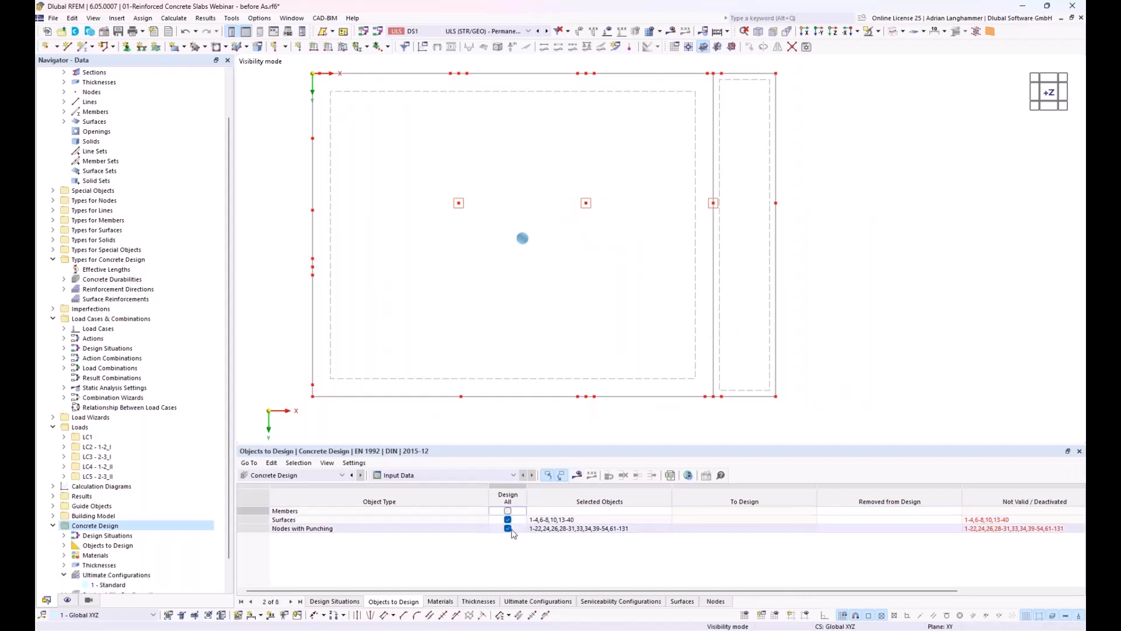
left_click(510, 530)
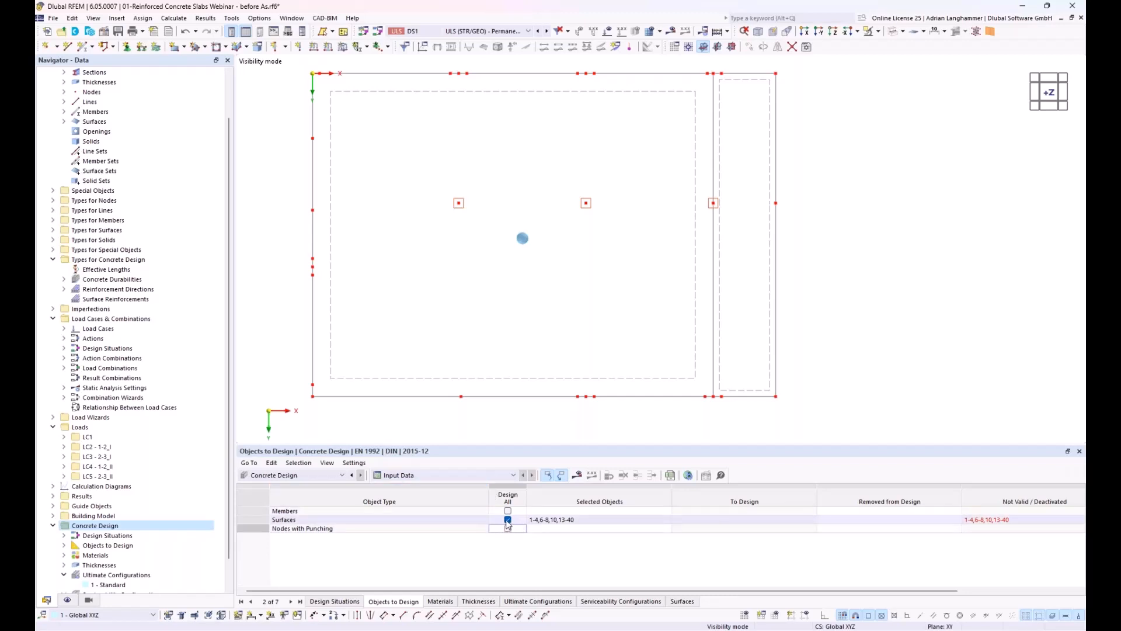
left_click(508, 519)
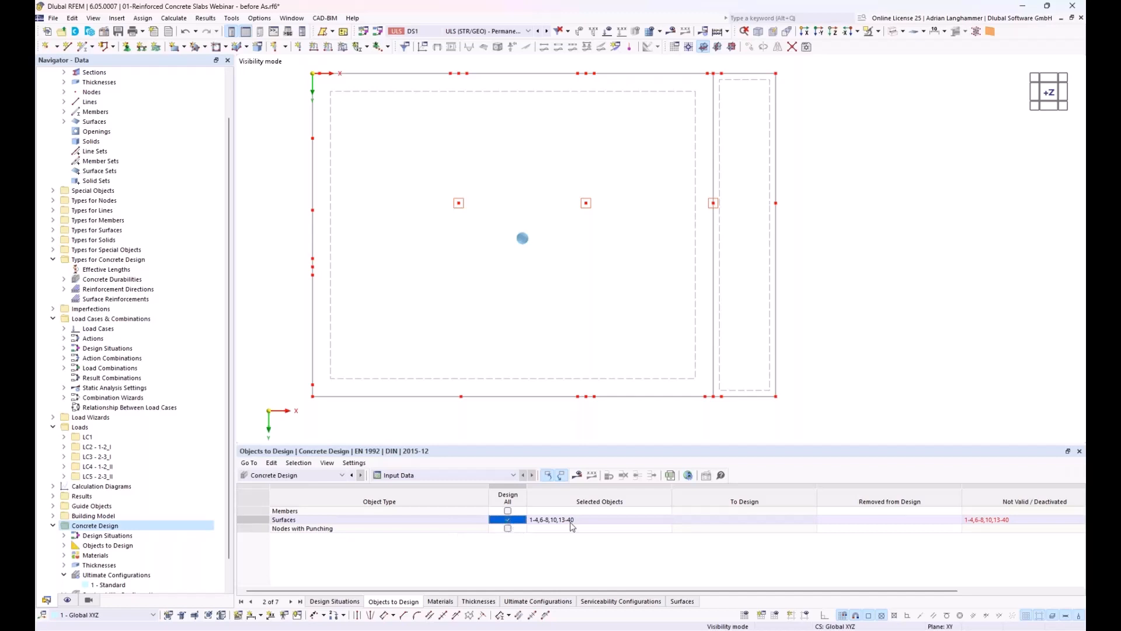
Limit the surfaces selected for concrete design to slab surfaces 17 and 18.
left_click(596, 519)
left_click(667, 520)
left_click_drag(828, 319, 678, 293)
left_click(198, 172)
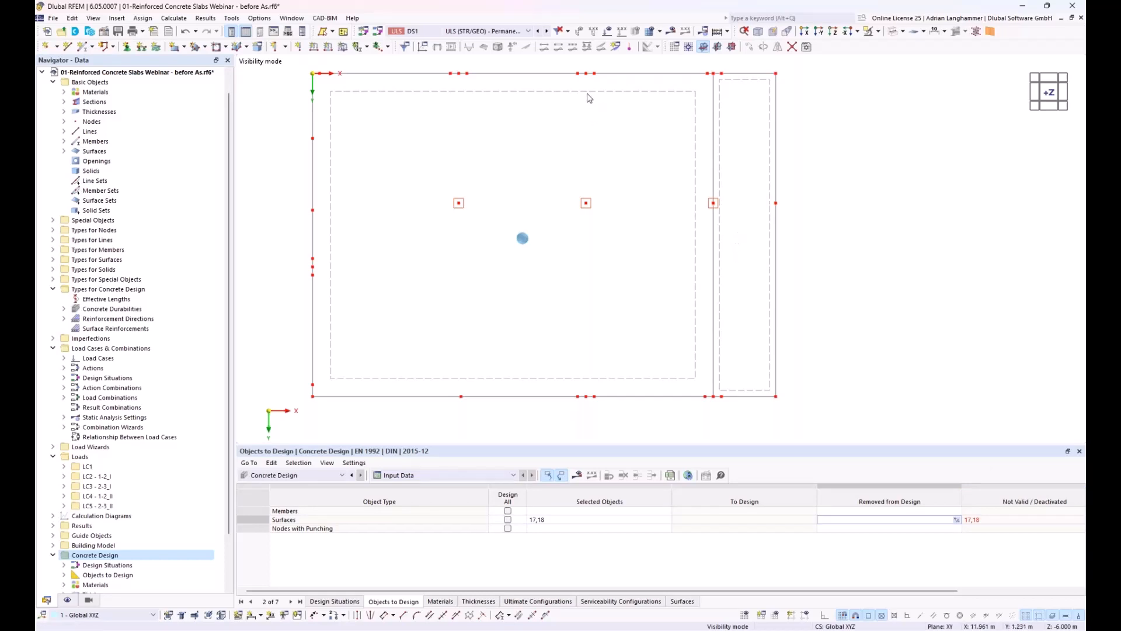
key("Escape")
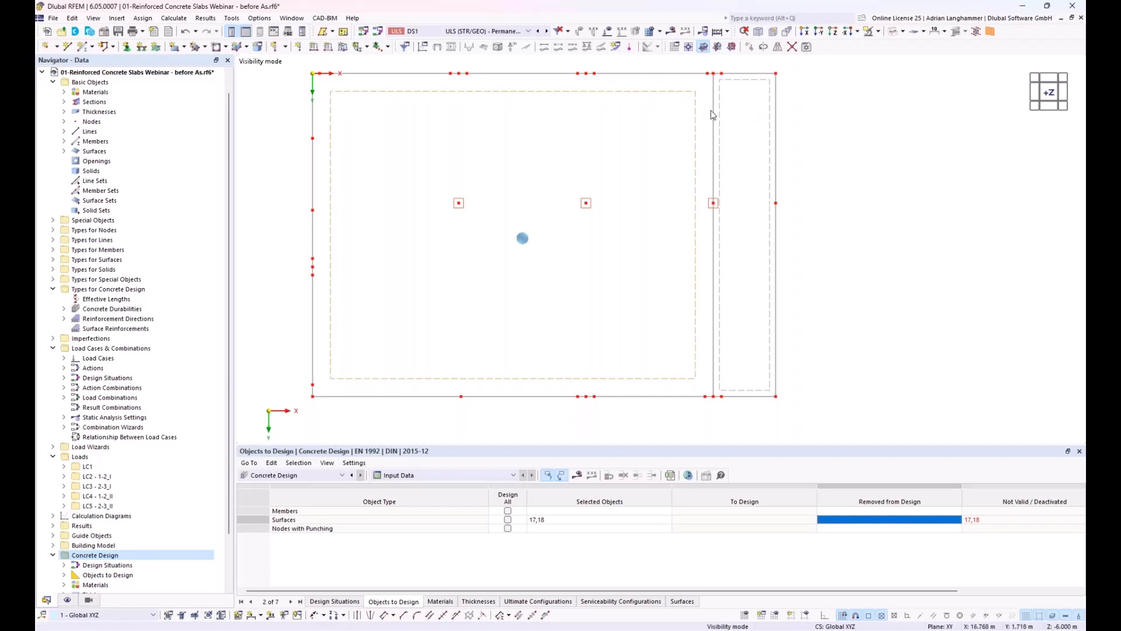
Edit slab surfaces 17 and 18 and review their concrete cover and reinforcement directions for both surface sides.
mouse_move(721, 106)
double_click(721, 102)
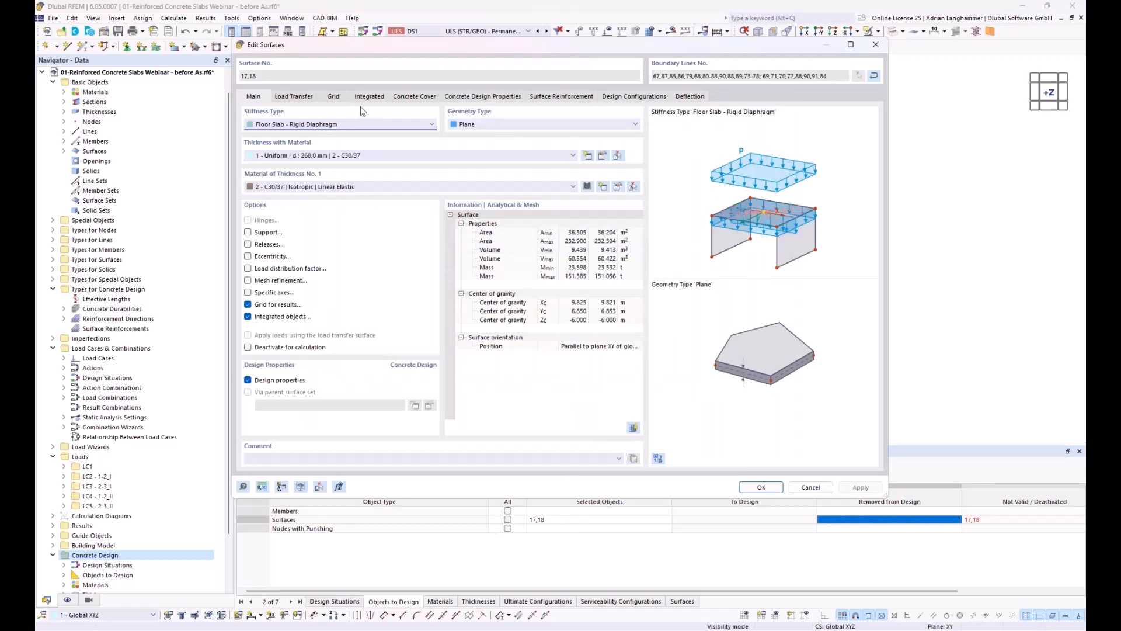
left_click(412, 97)
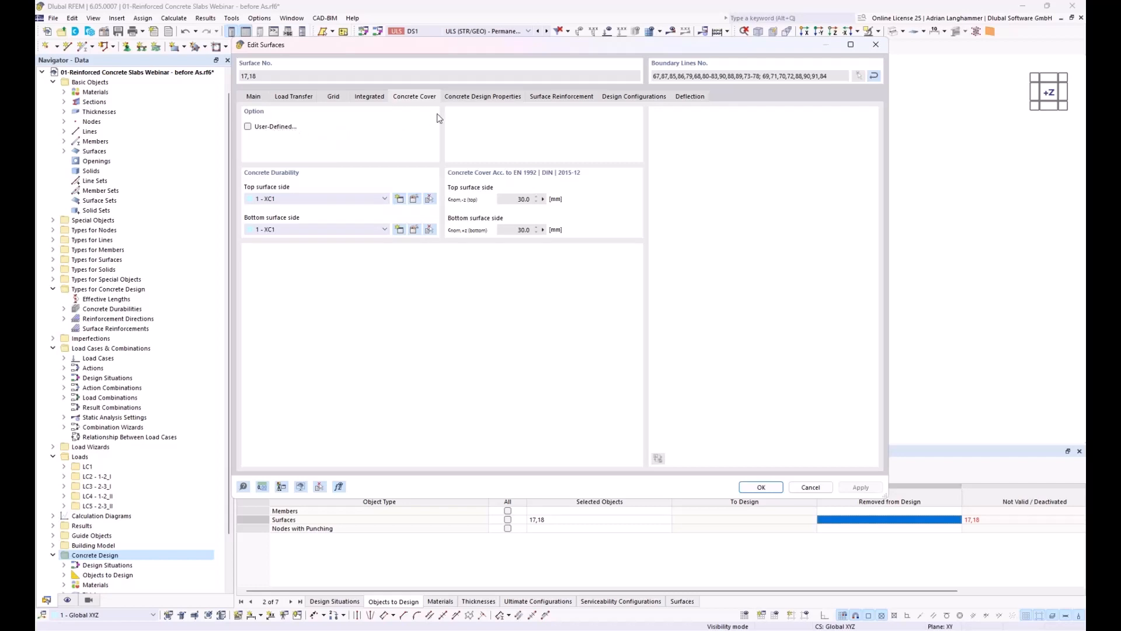
left_click(462, 99)
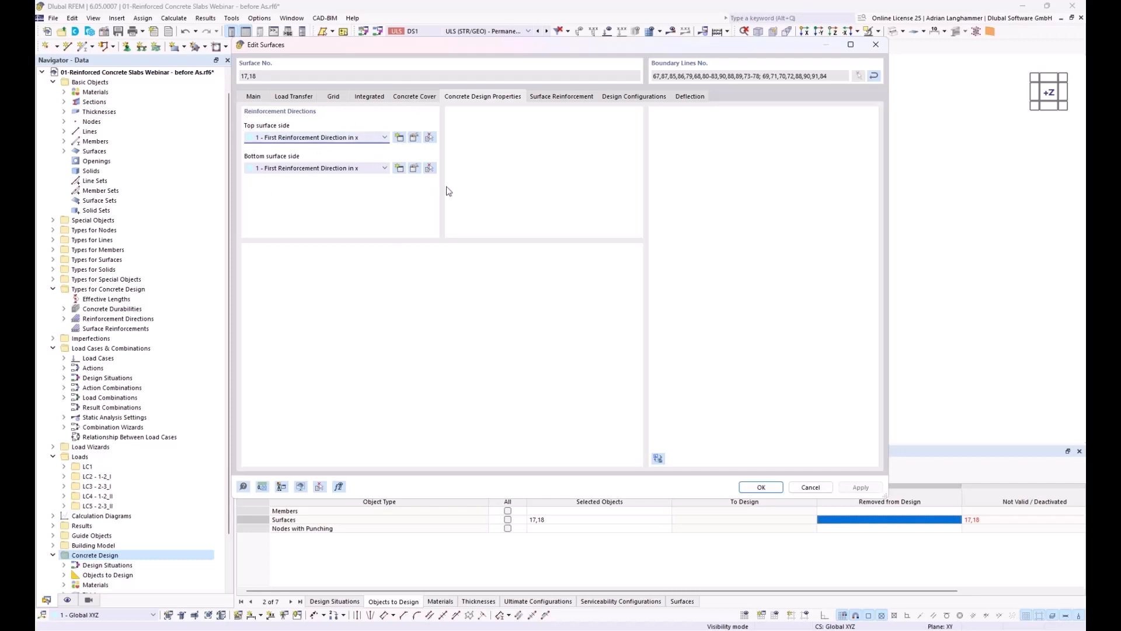
Create a surface reinforcement for surfaces 17 and 18 with reinforcement type Mesh and Q-Mesh Q424A.
left_click(560, 97)
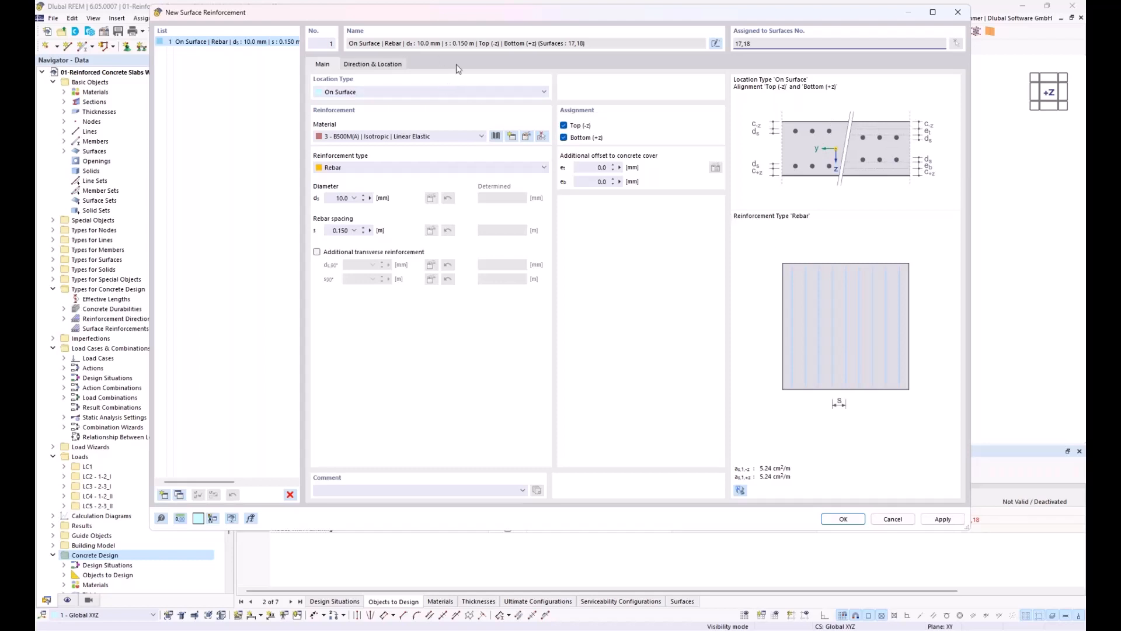
left_click_drag(449, 12, 450, 51)
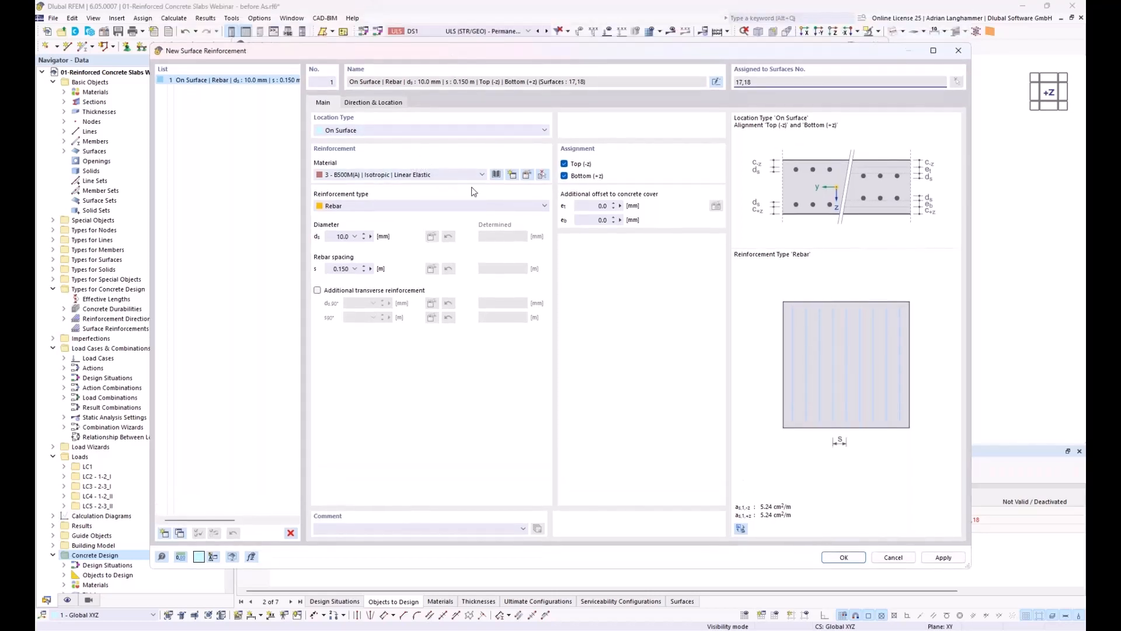
left_click(462, 207)
left_click(447, 216)
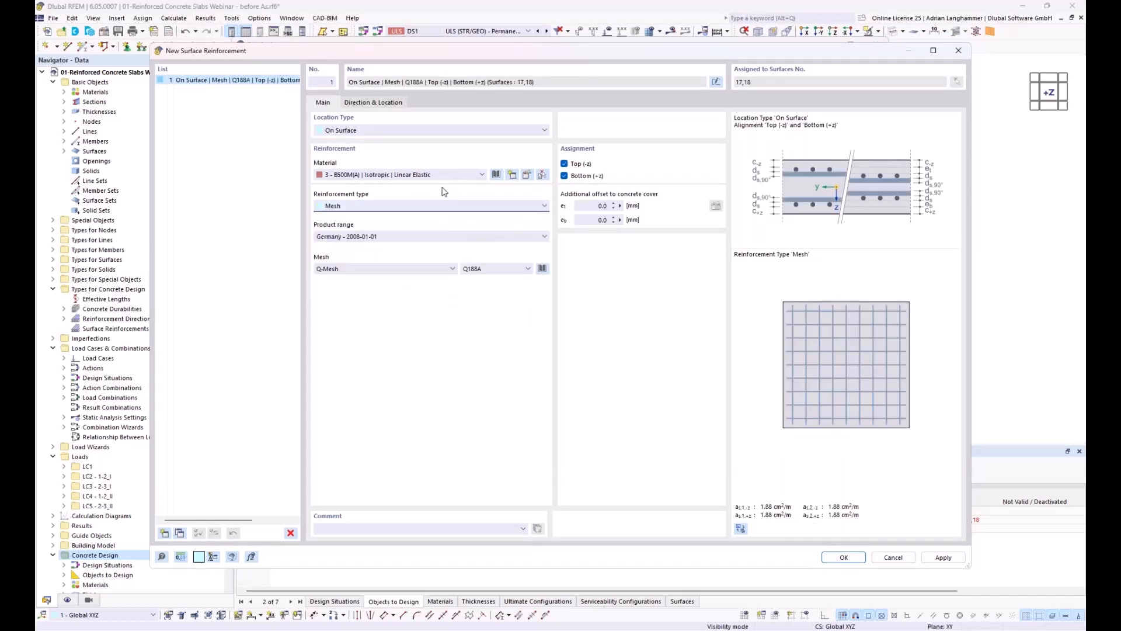
left_click(502, 269)
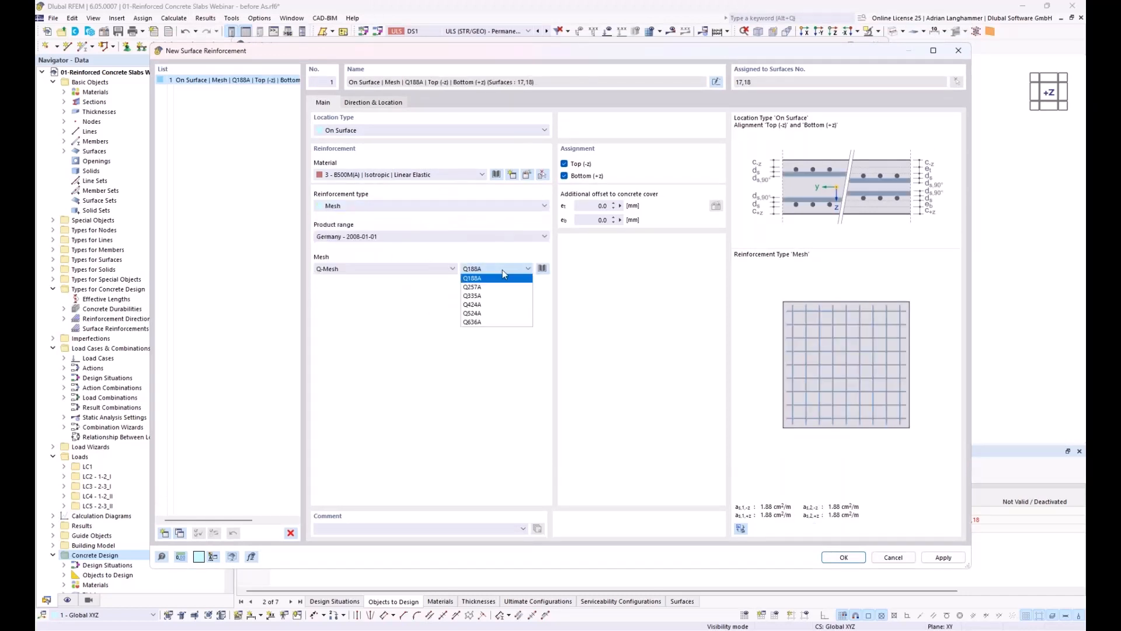
left_click(473, 304)
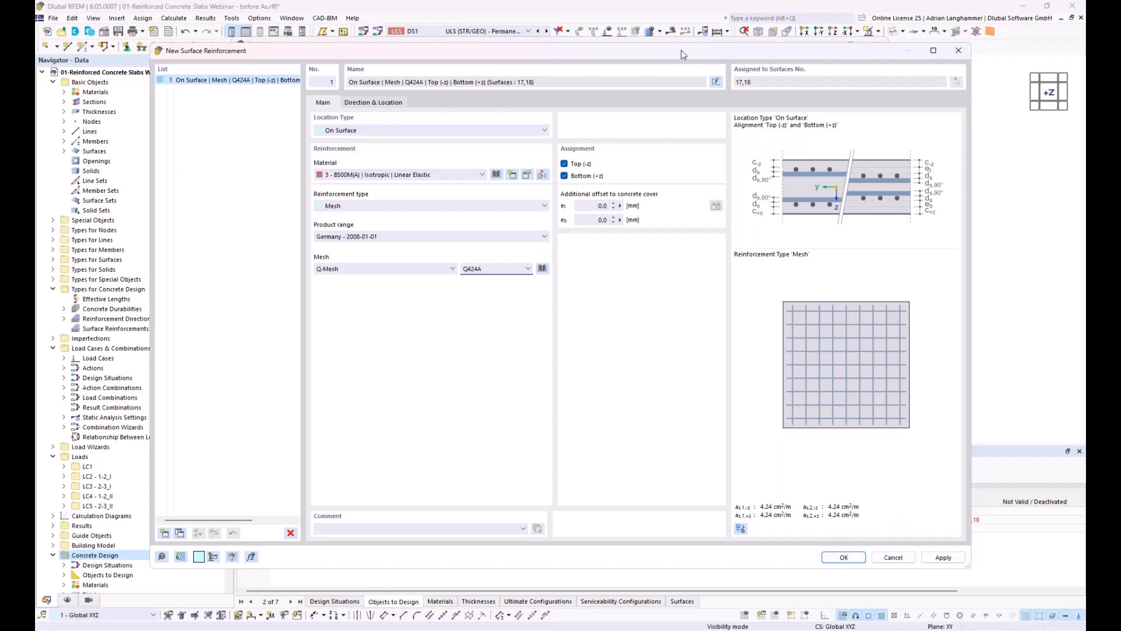
Apply the Q424A mesh reinforcement on the top and bottom sides, make its dialog smaller, and confirm it.
left_click_drag(684, 54, 642, 31)
left_click(902, 533)
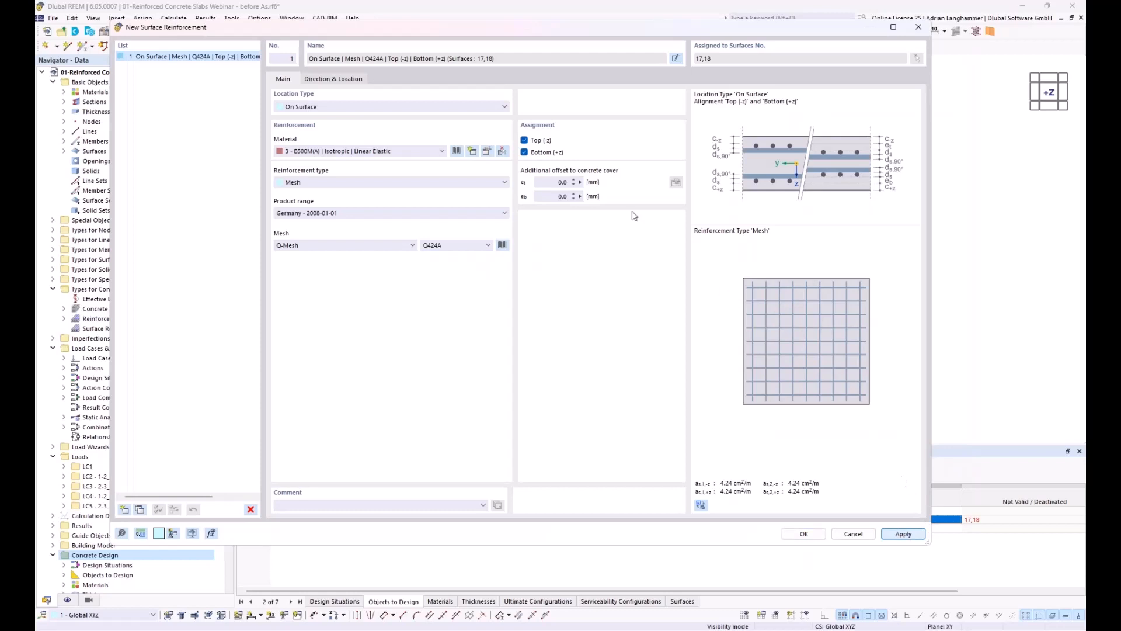
left_click_drag(573, 33, 629, 112)
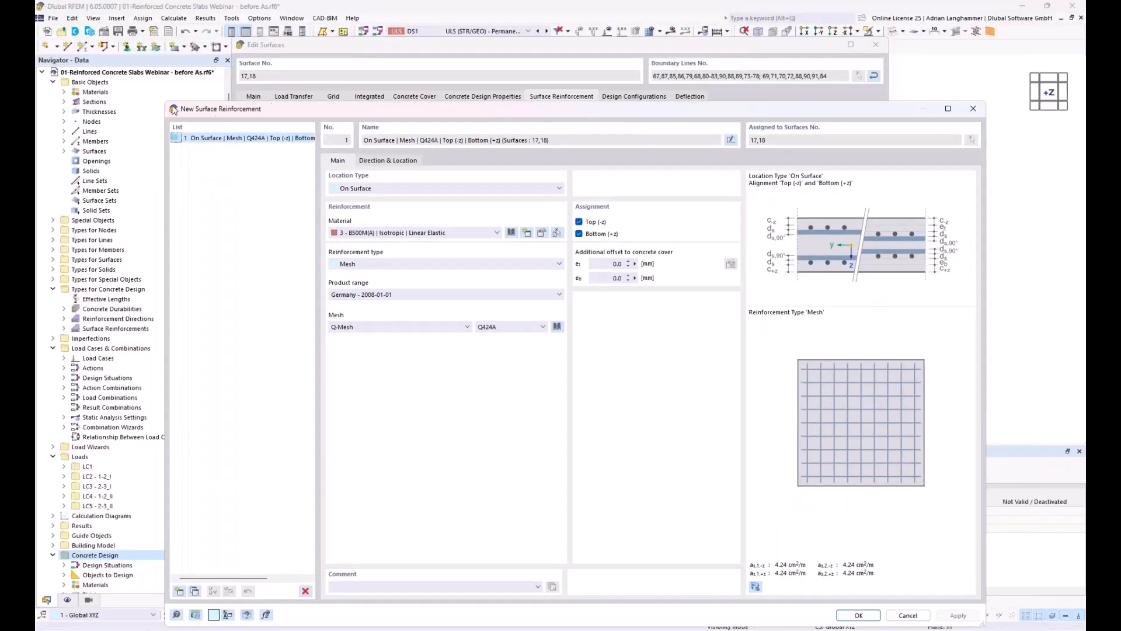
left_click_drag(165, 101, 219, 132)
left_click_drag(332, 138, 276, 16)
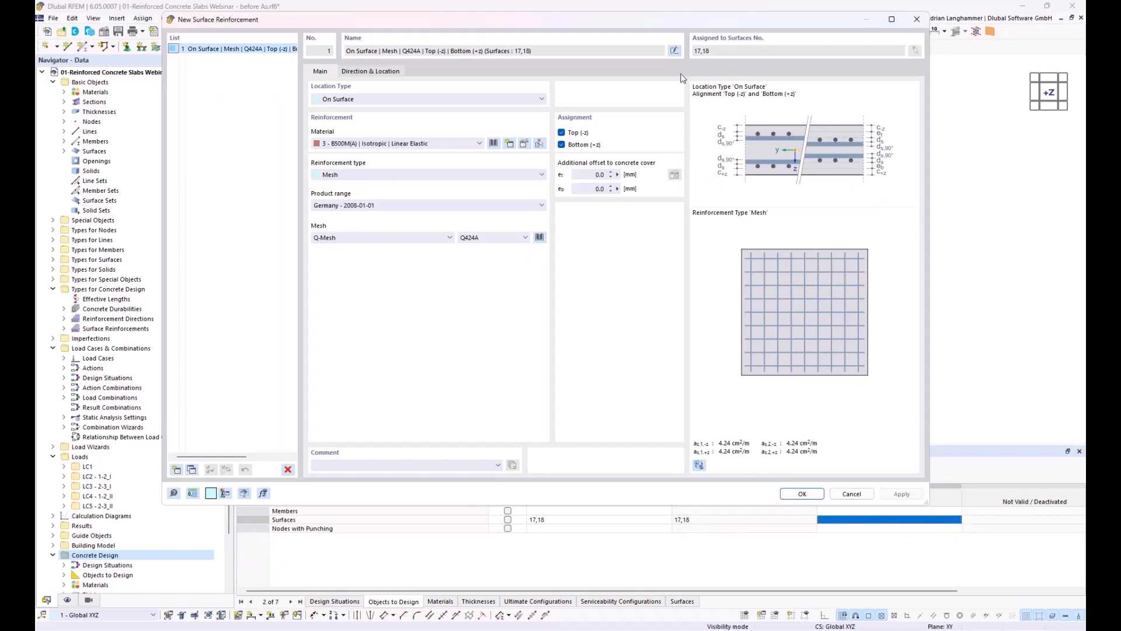
left_click_drag(657, 20, 546, 95)
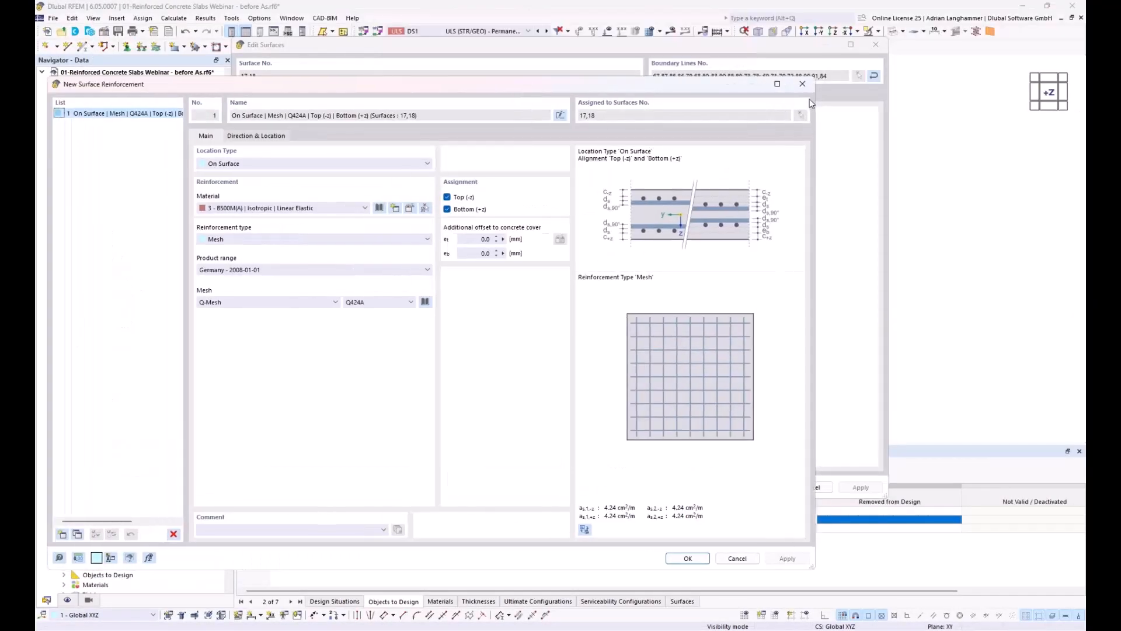
left_click(688, 558)
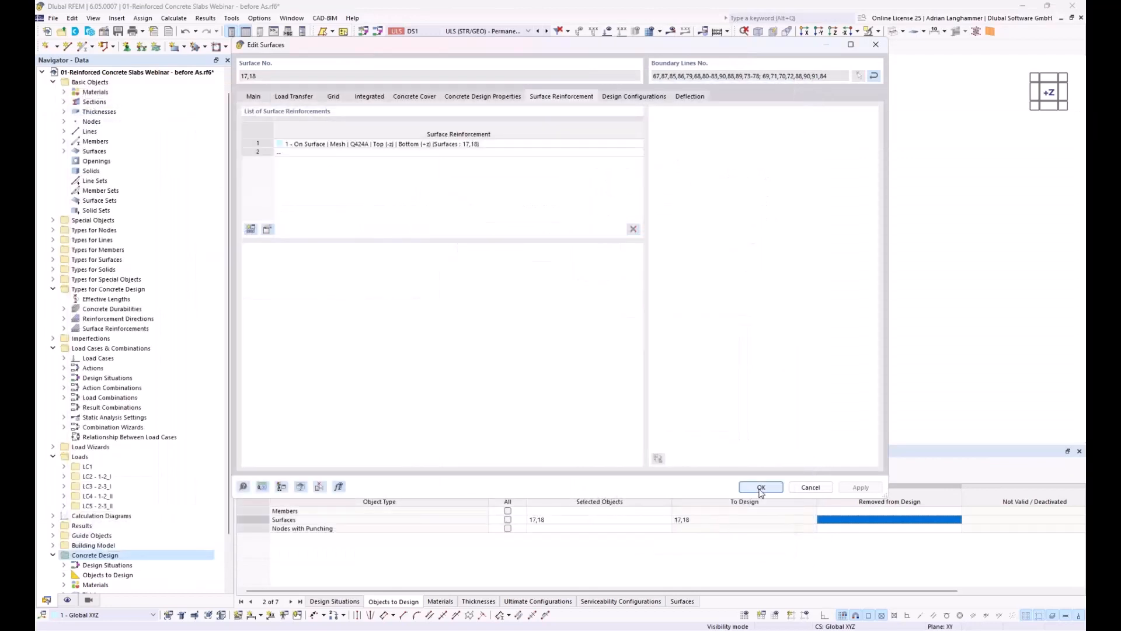
Check the ultimate and serviceability configurations assigned to surfaces 17 and 18 and confirm the surface edits.
left_click(622, 96)
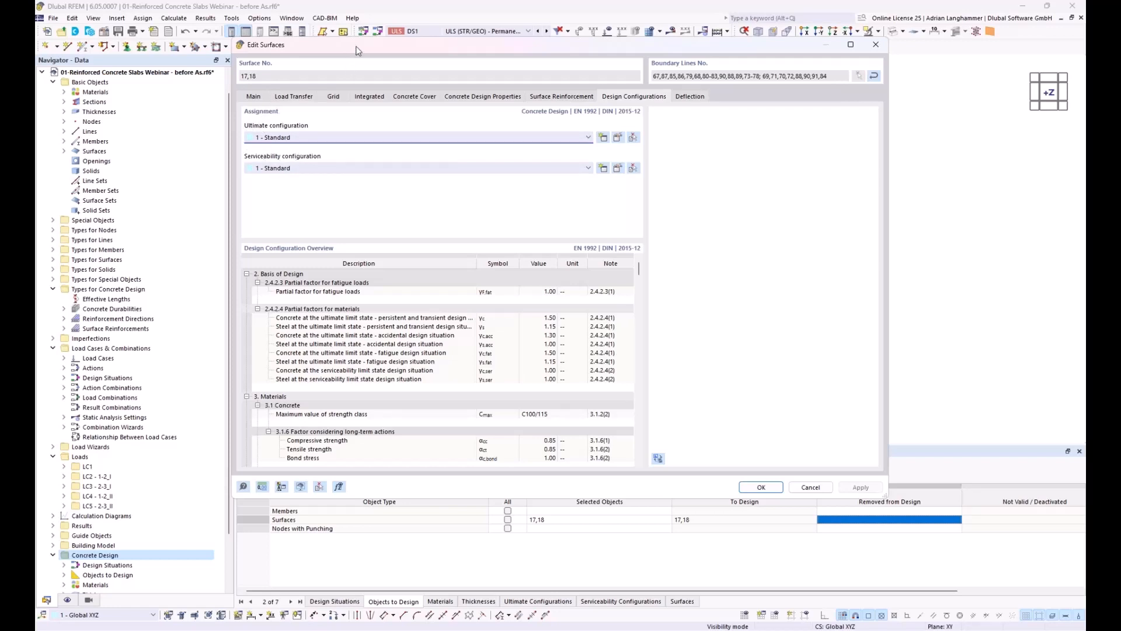
left_click_drag(356, 47, 379, 42)
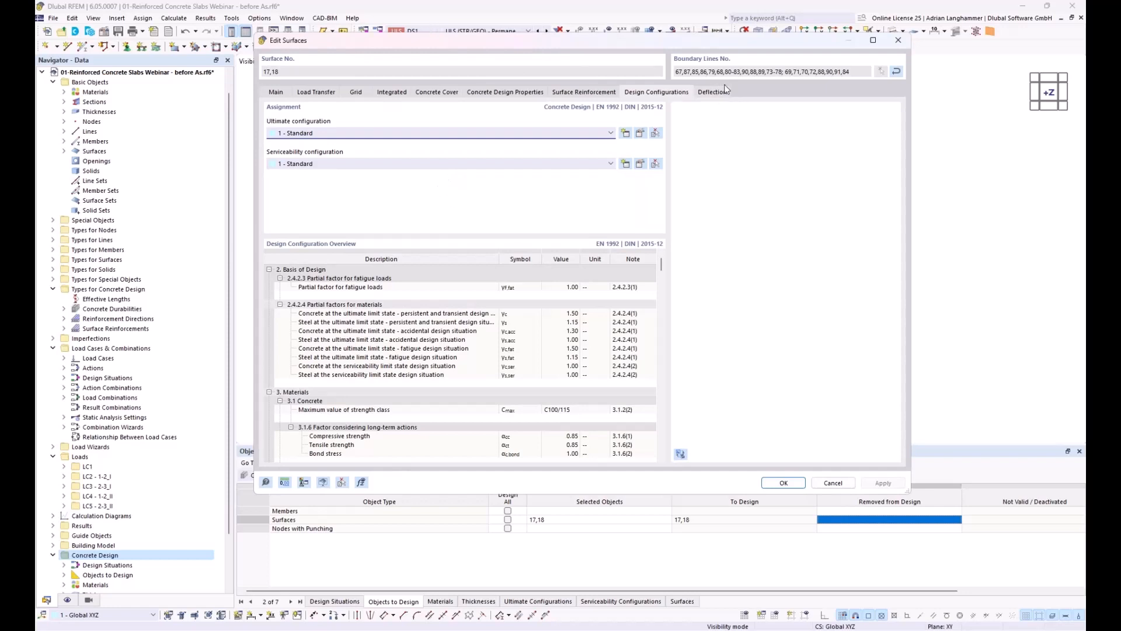
left_click_drag(661, 43, 650, 33)
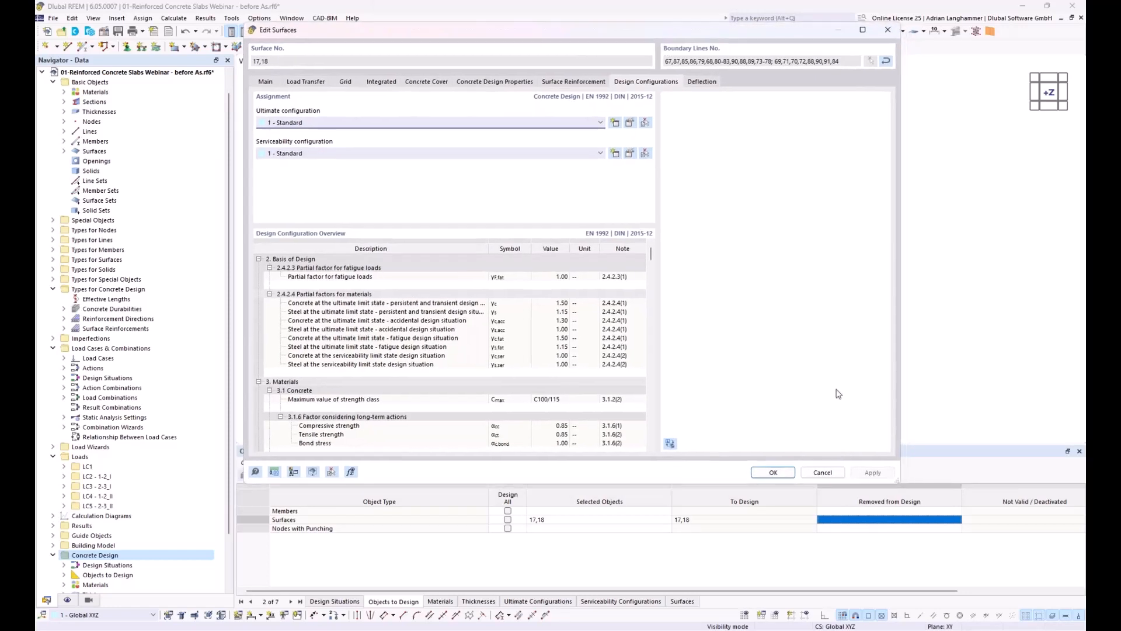
left_click(776, 472)
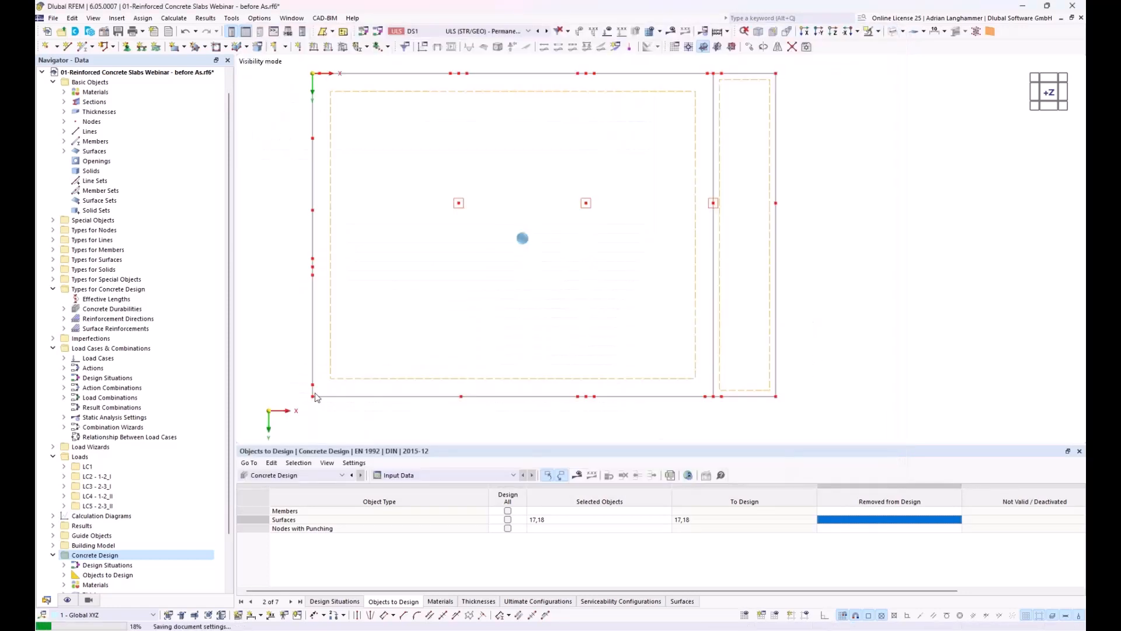
Review the surface design parameters of the standard ultimate configuration and close it without changes.
middle_click_drag(279, 341, 288, 341)
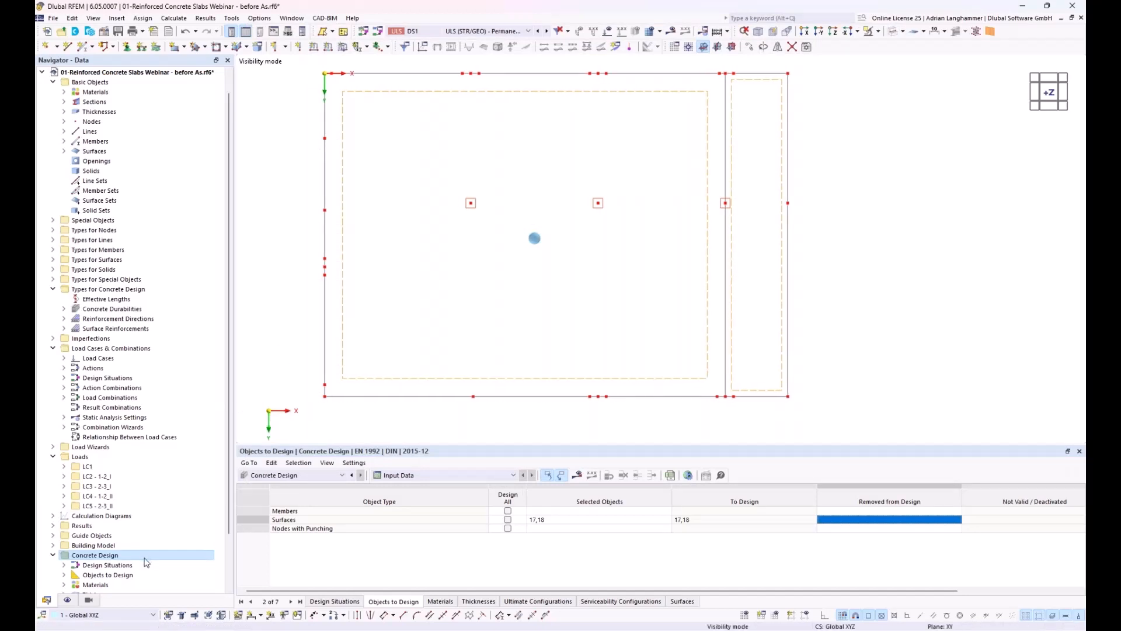
scroll(112, 452, "down", 2)
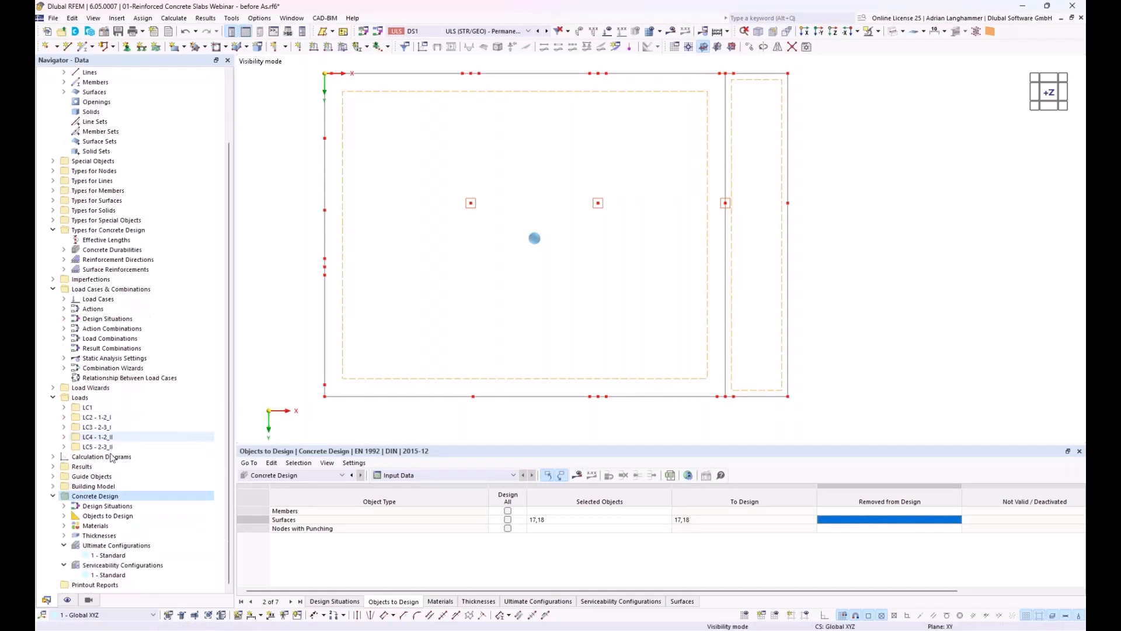
left_click(111, 556)
left_click(117, 575)
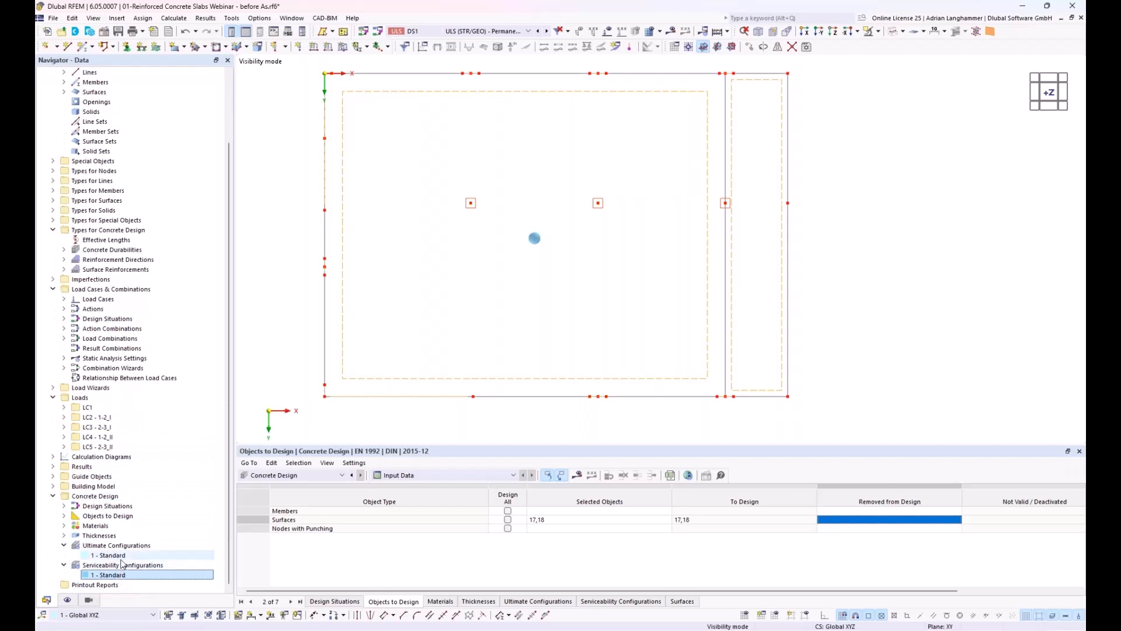
double_click(112, 557)
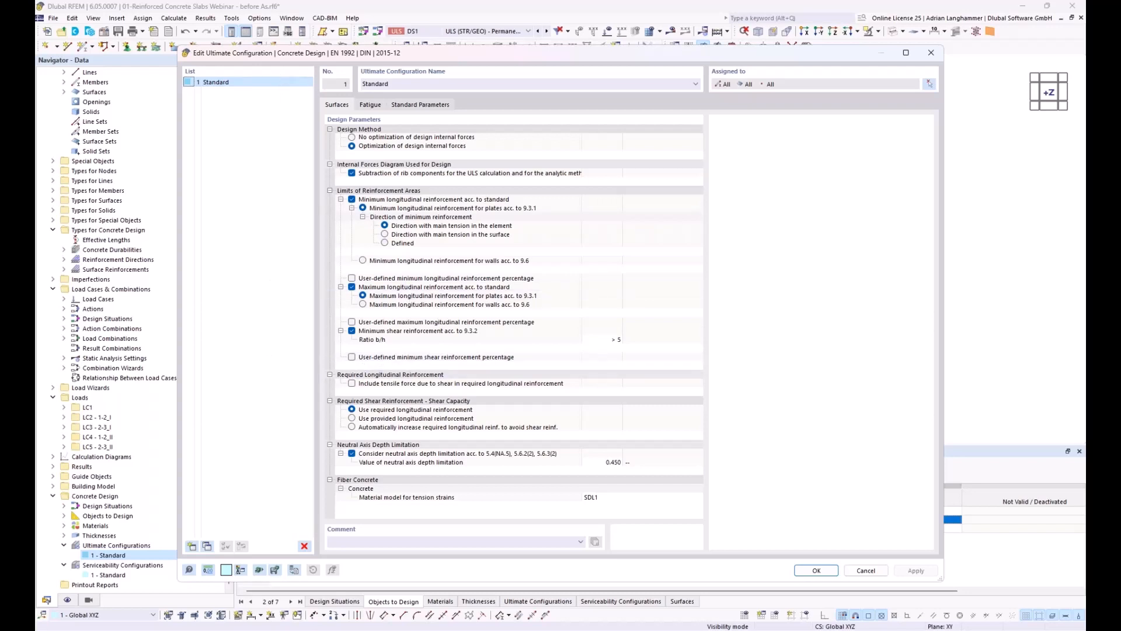
left_click(866, 571)
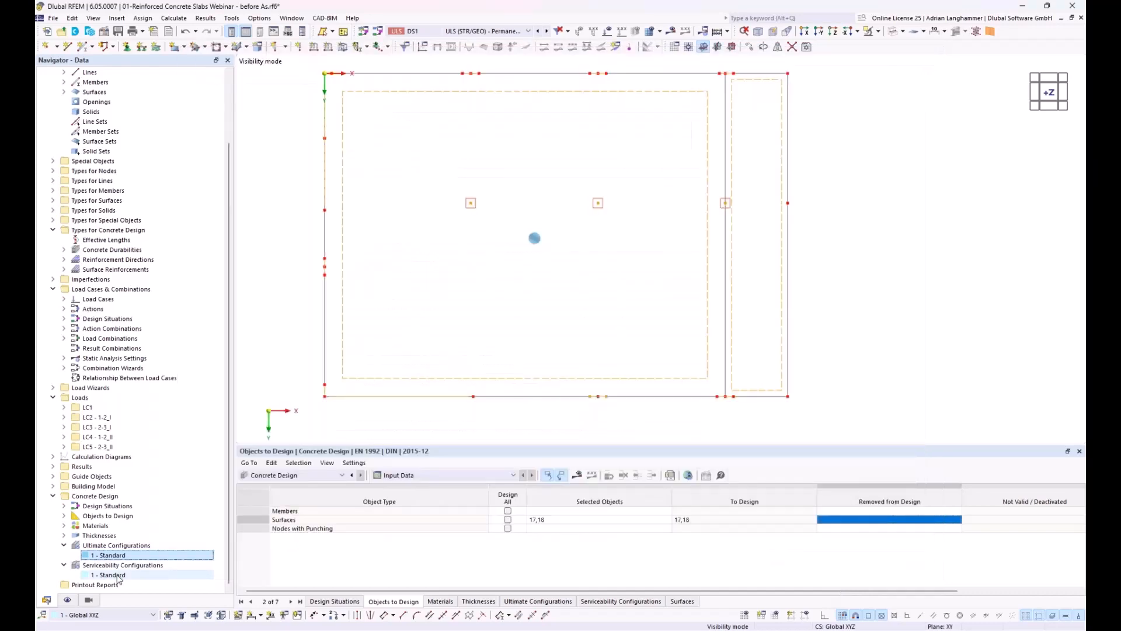
In the standard serviceability configuration, disable the limitation of steel stress and use the bending restraint approach (kc = 0.4) for minimum reinforcement.
double_click(104, 575)
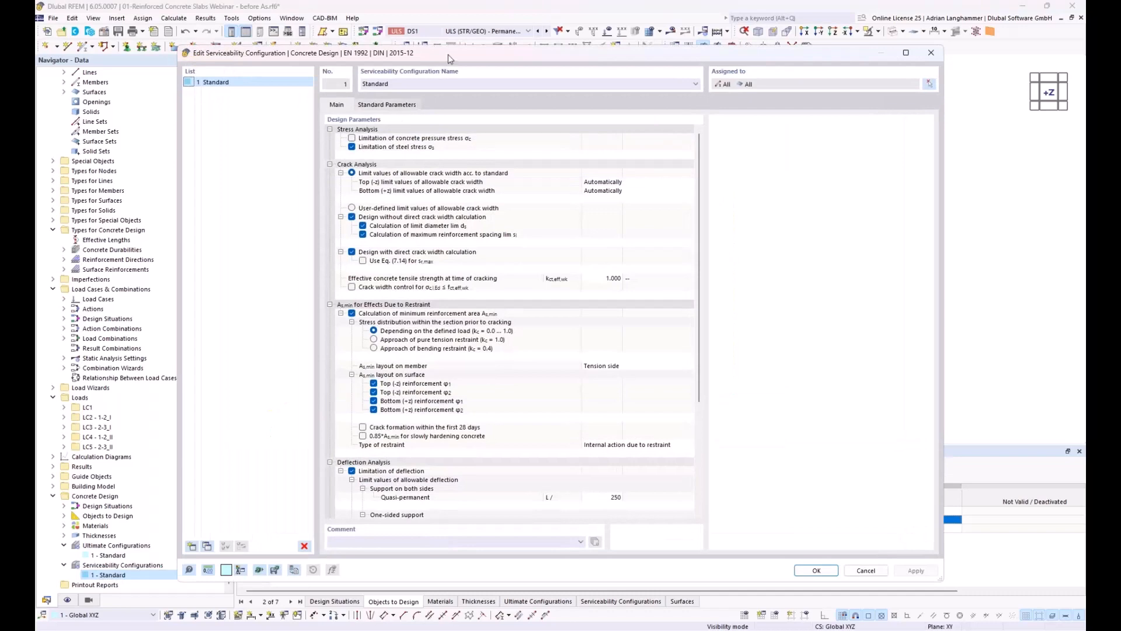
mouse_move(447, 54)
left_mouse_down()
mouse_move(439, 36)
mouse_move(453, 33)
left_mouse_up()
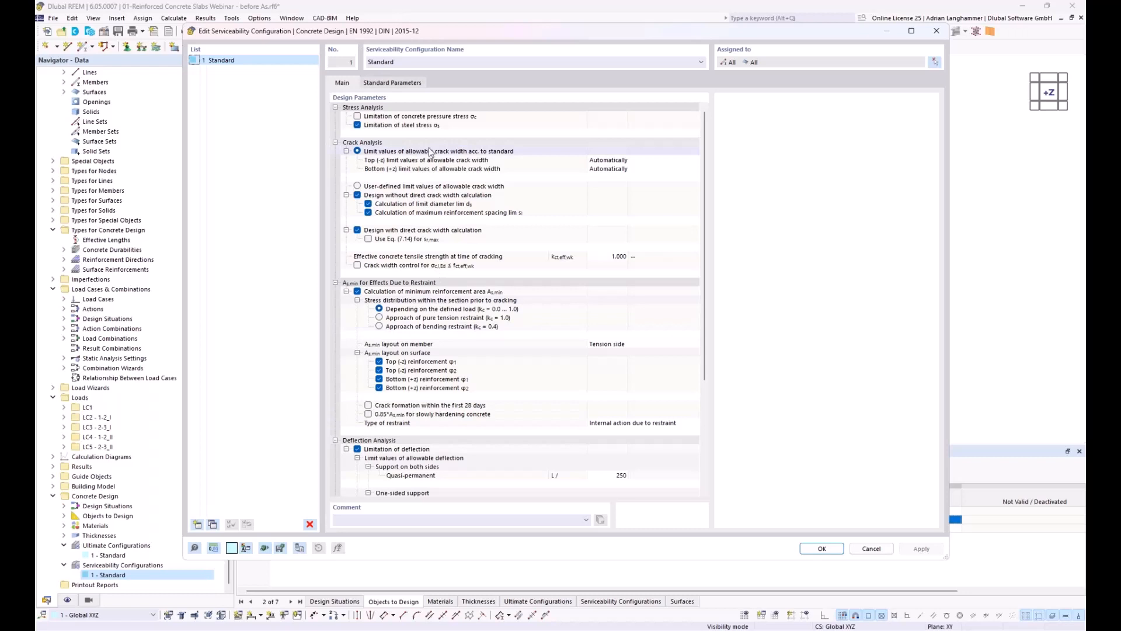
left_click(358, 124)
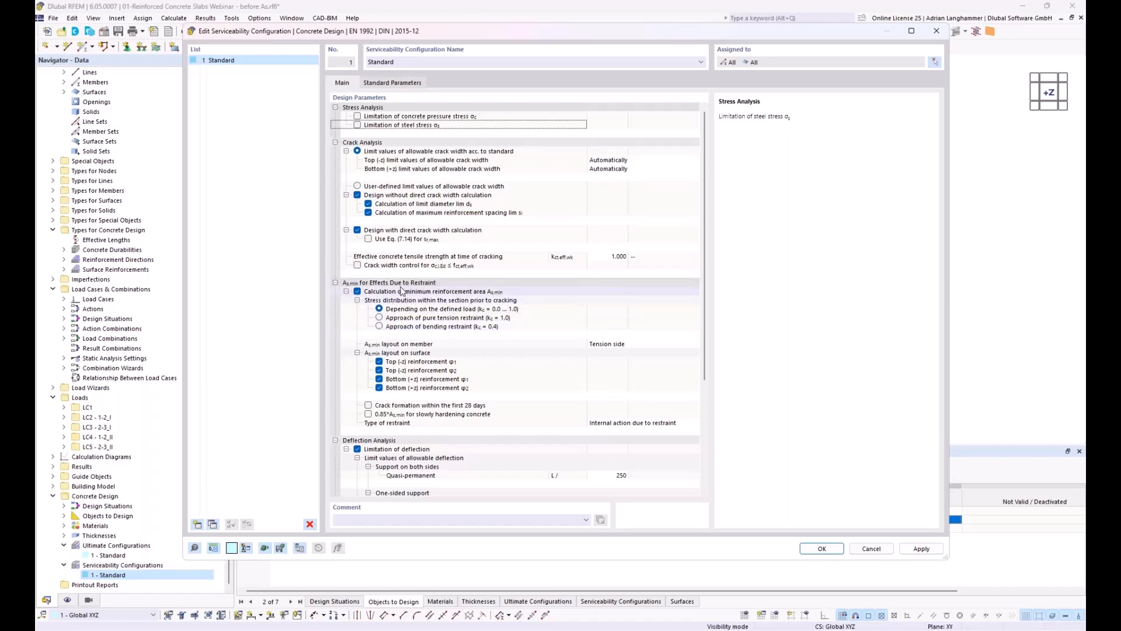
left_click(380, 327)
left_click(379, 326)
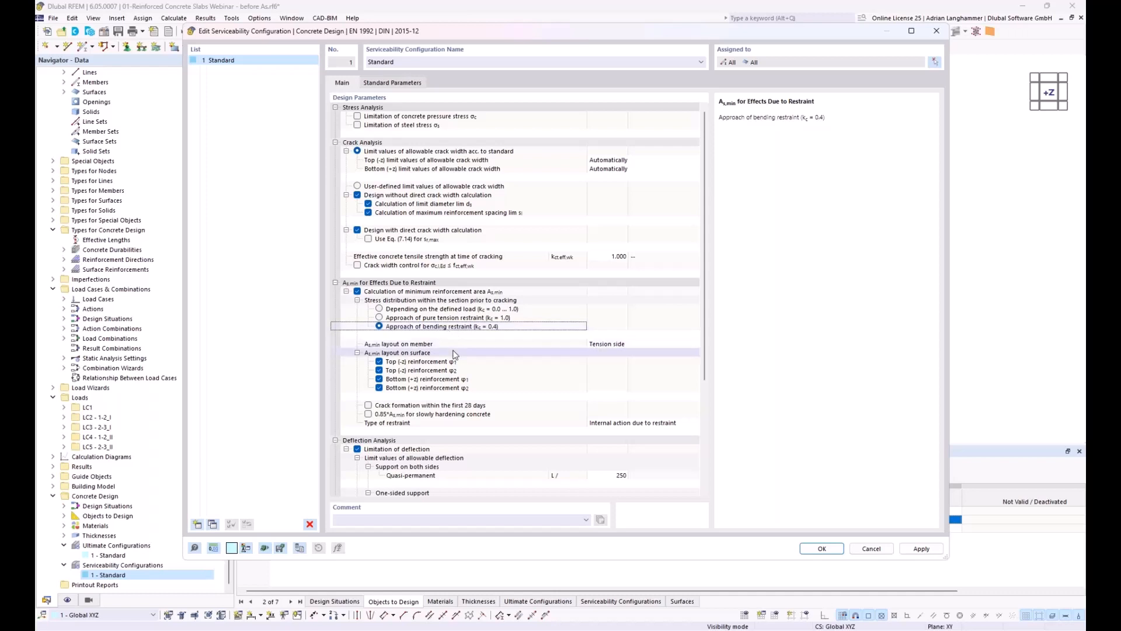
Disable the limitation of deflection in the serviceability configuration, check the automatic increase of longitudinal reinforcement, and confirm the configuration.
scroll(383, 367, "down", 6)
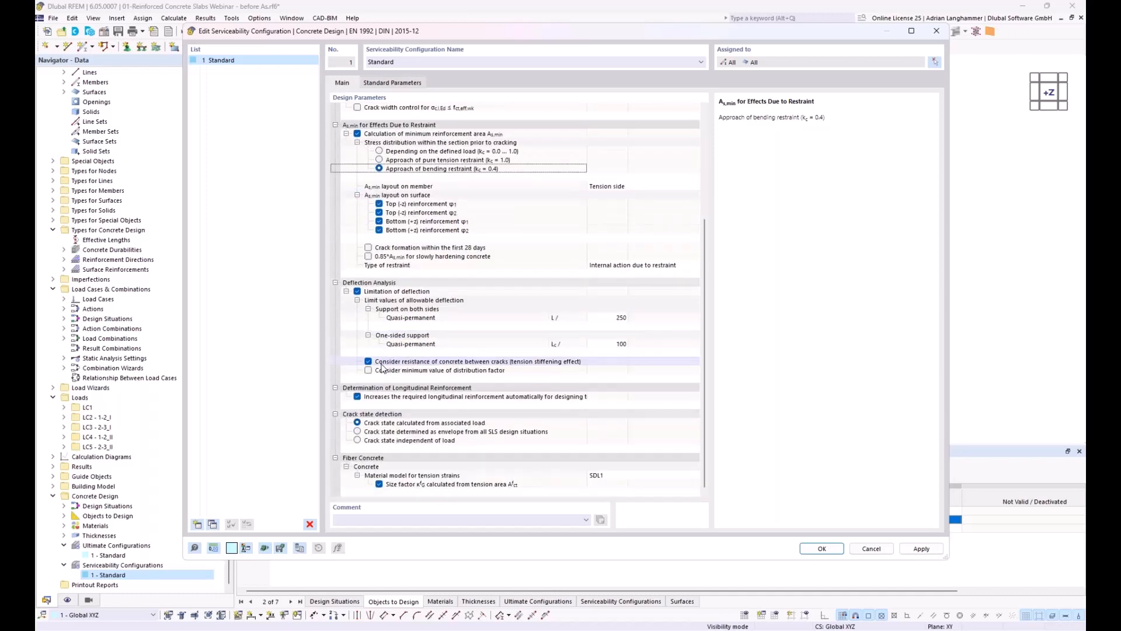
left_click(357, 292)
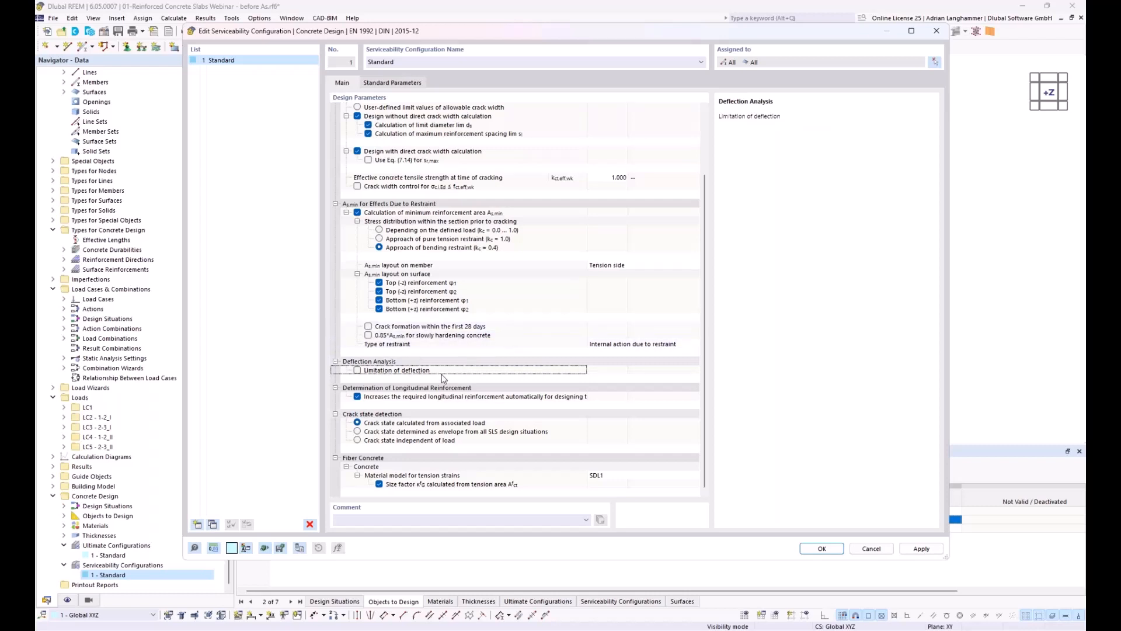
left_click(433, 399)
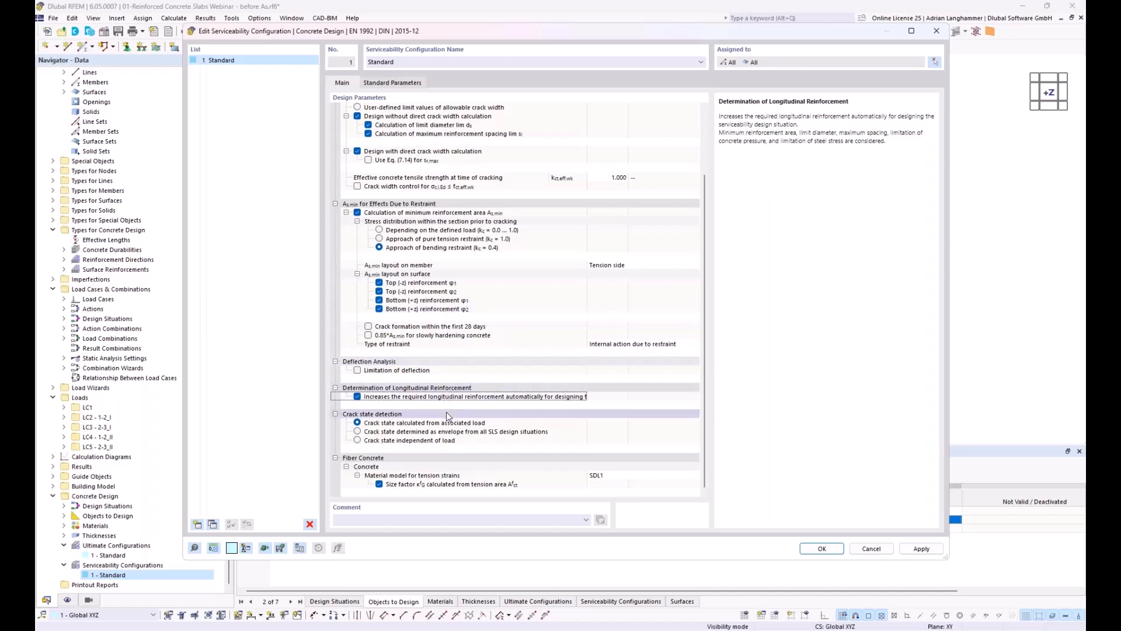
left_click(815, 548)
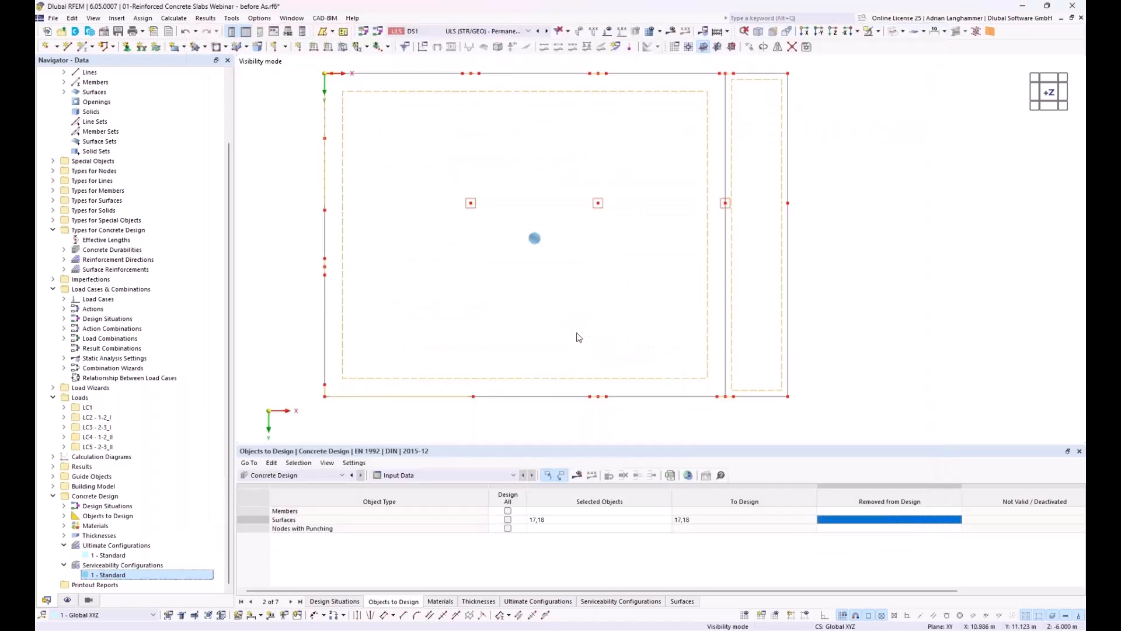
Enlarge the model view above the design table and calculate the concrete design results for surfaces 17 and 18.
middle_click_drag(564, 332, 599, 367)
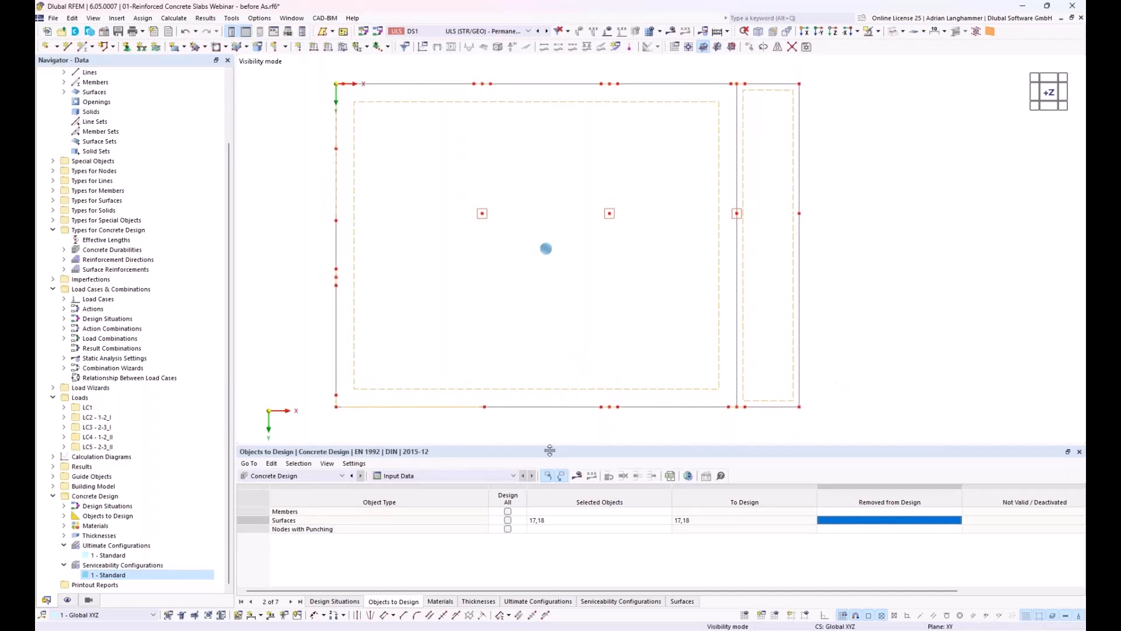
left_click_drag(547, 444, 548, 463)
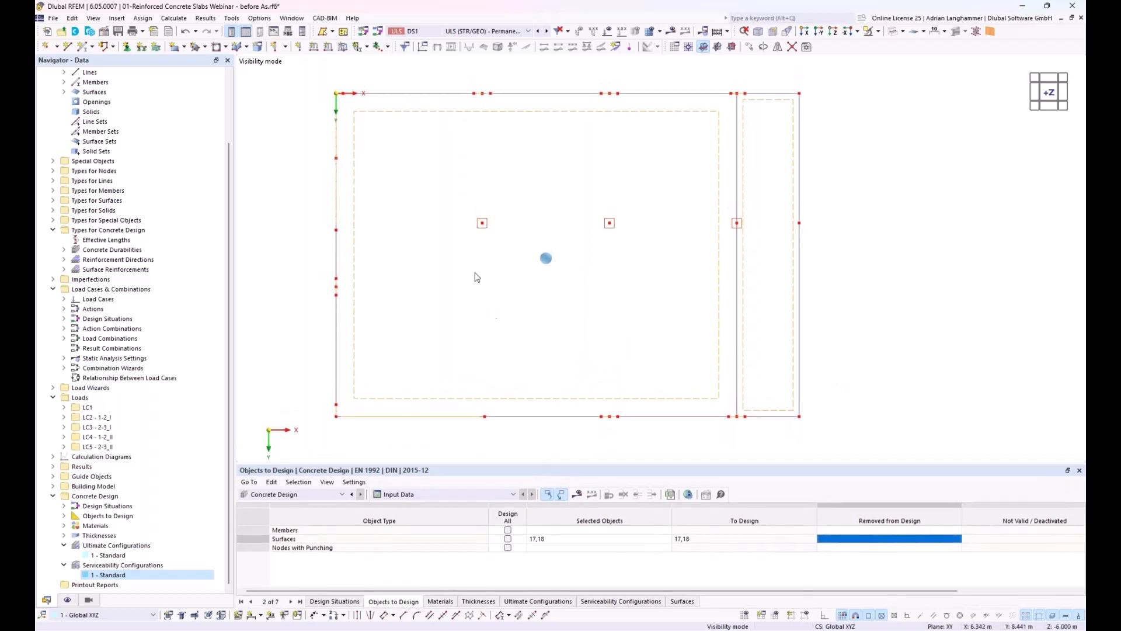
left_click(577, 494)
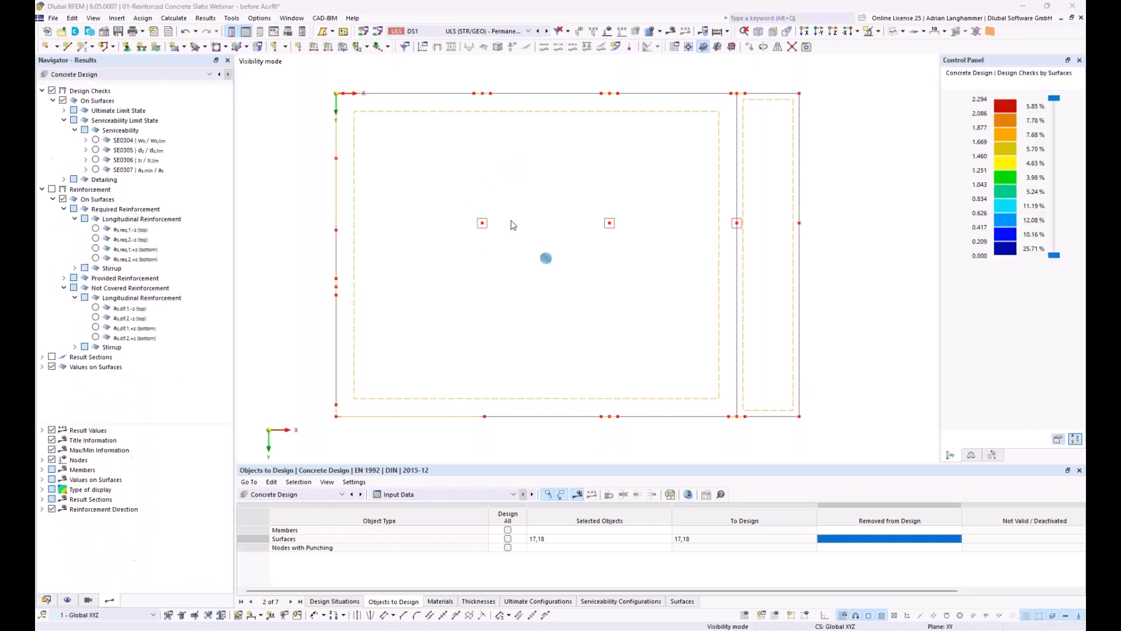
Review the required longitudinal reinforcement of the slab on the top and bottom sides in both reinforcement directions.
left_click(96, 230)
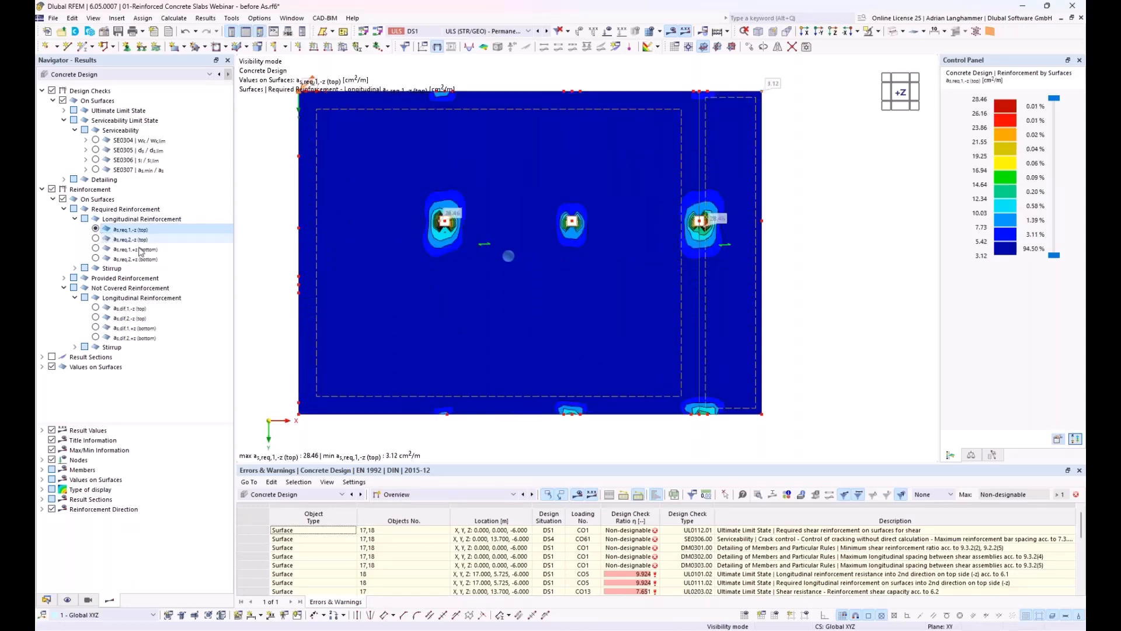
middle_click_drag(279, 191, 347, 196)
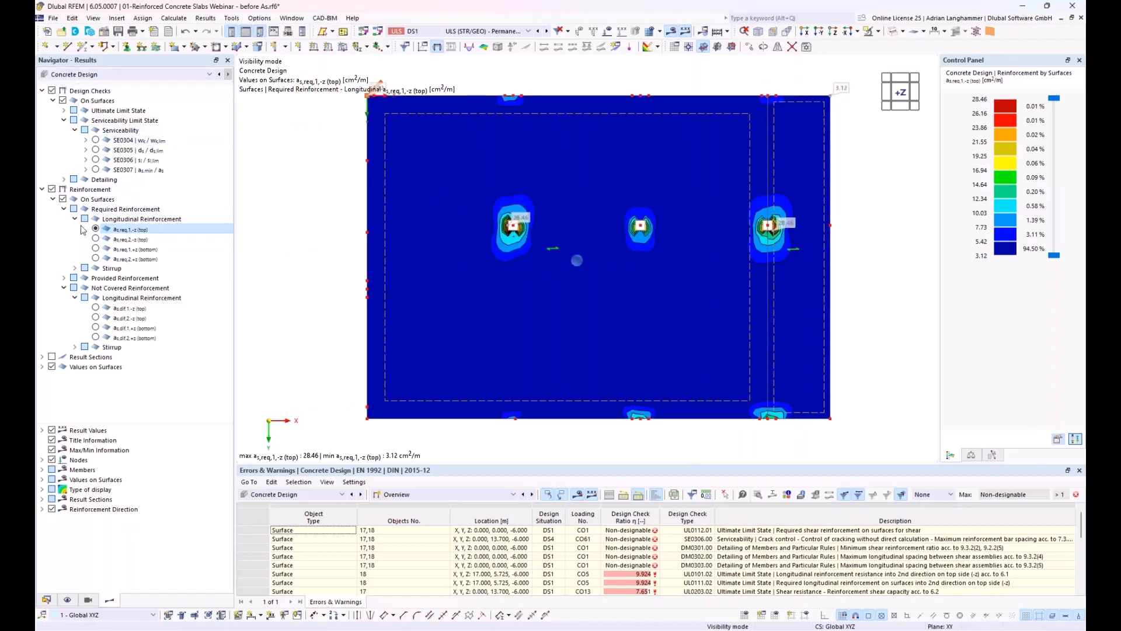
left_click(109, 190)
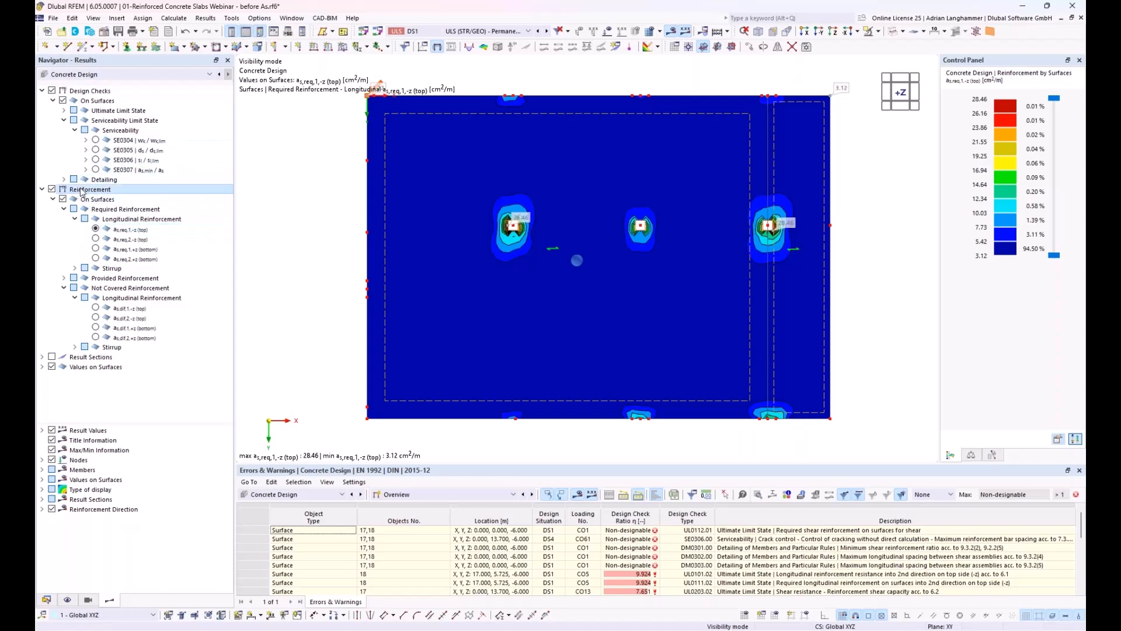
left_click(96, 241)
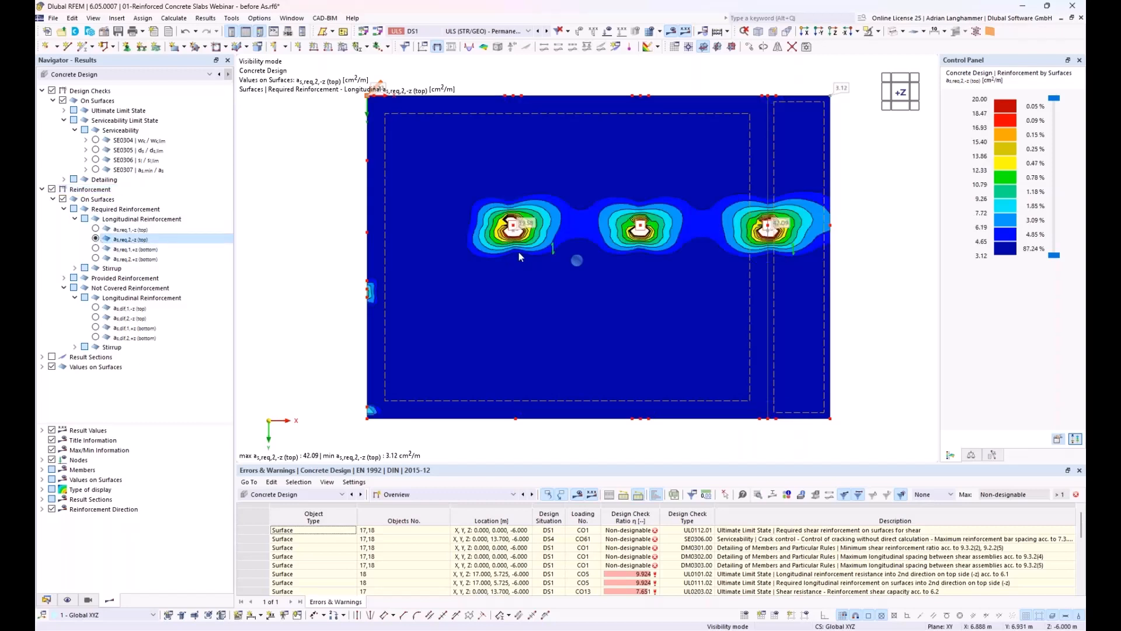
left_click(96, 249)
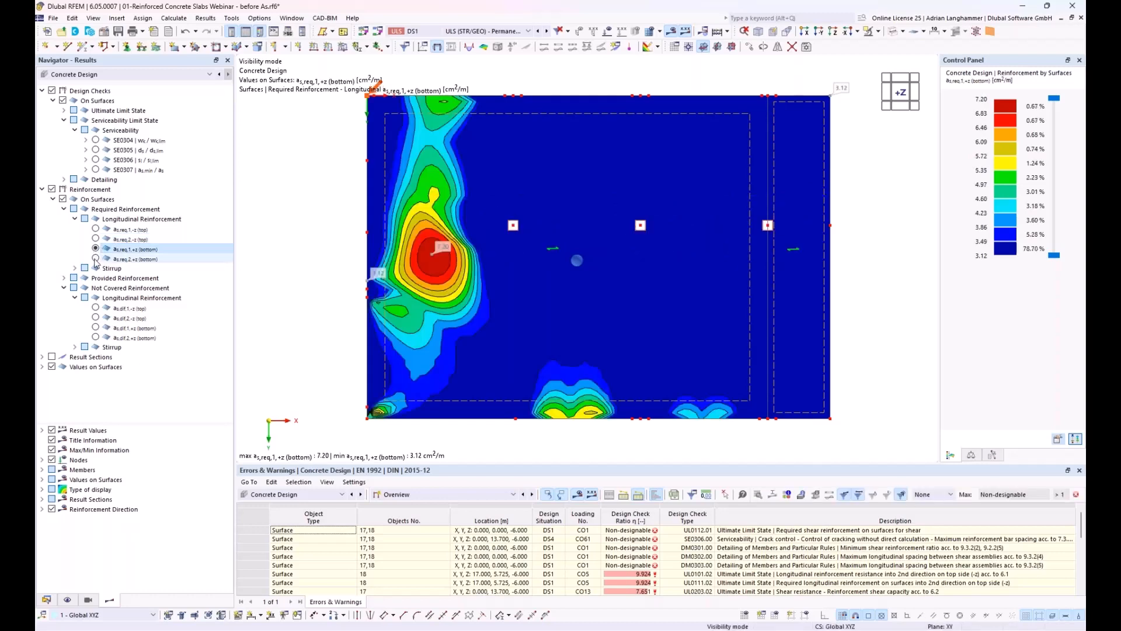
left_click(96, 259)
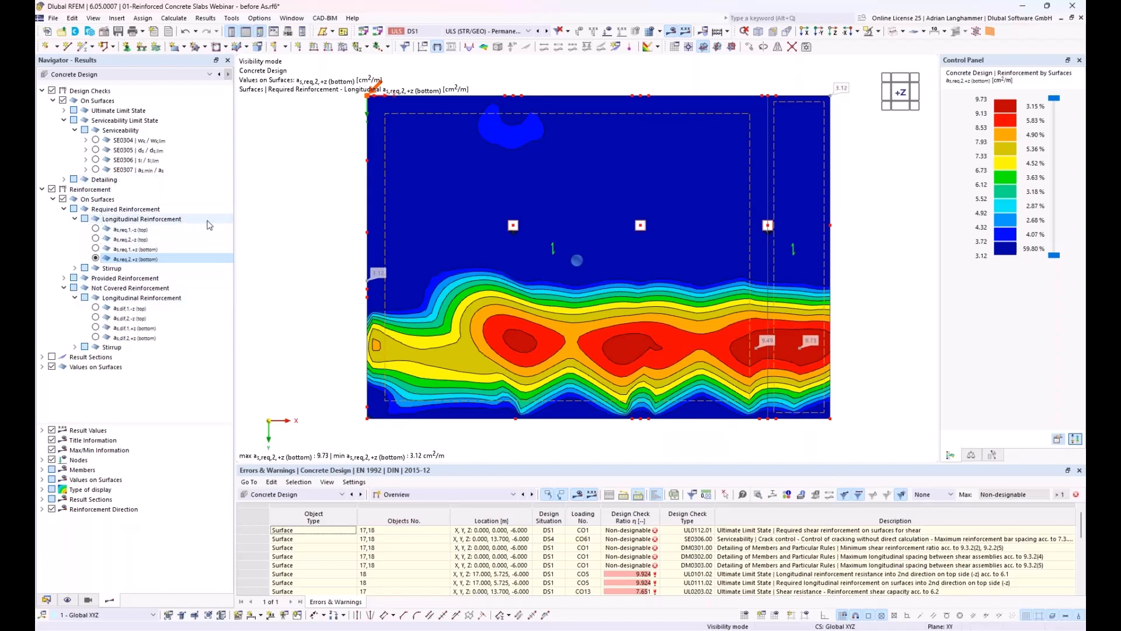
Compare the provided and not covered longitudinal reinforcement in the first direction on the top side of the slab.
left_click(96, 308)
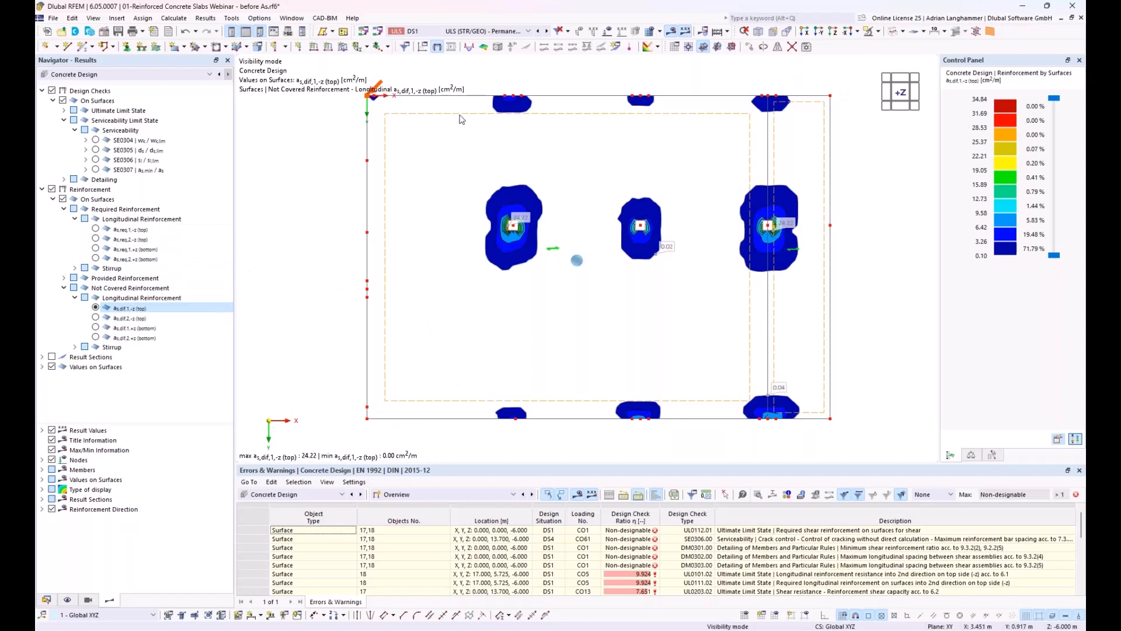
left_click(64, 277)
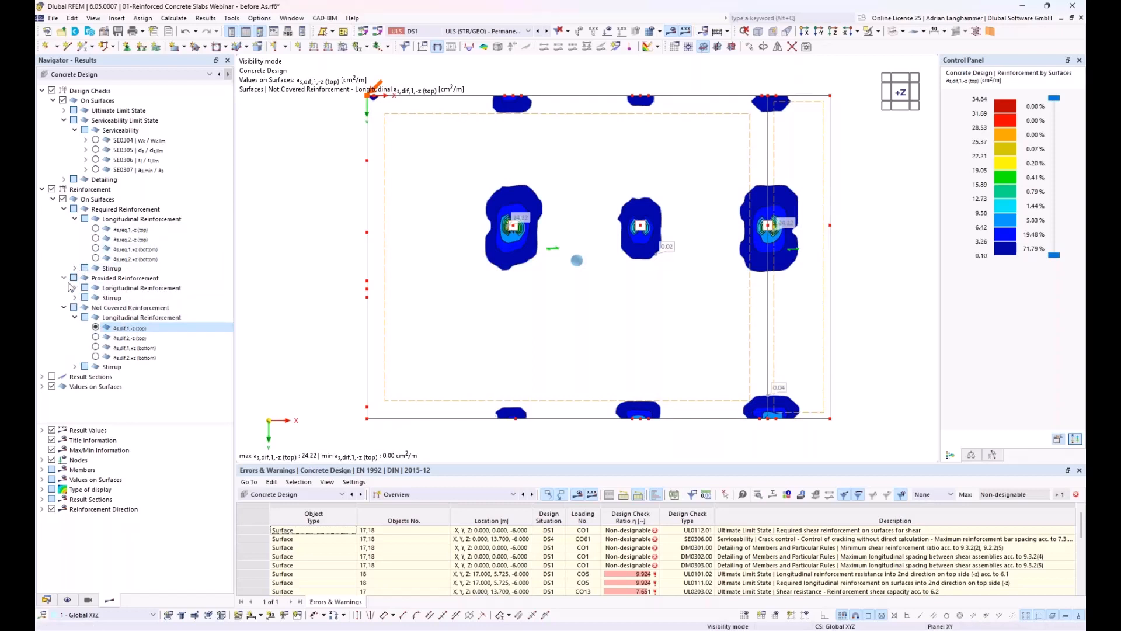
left_click(75, 287)
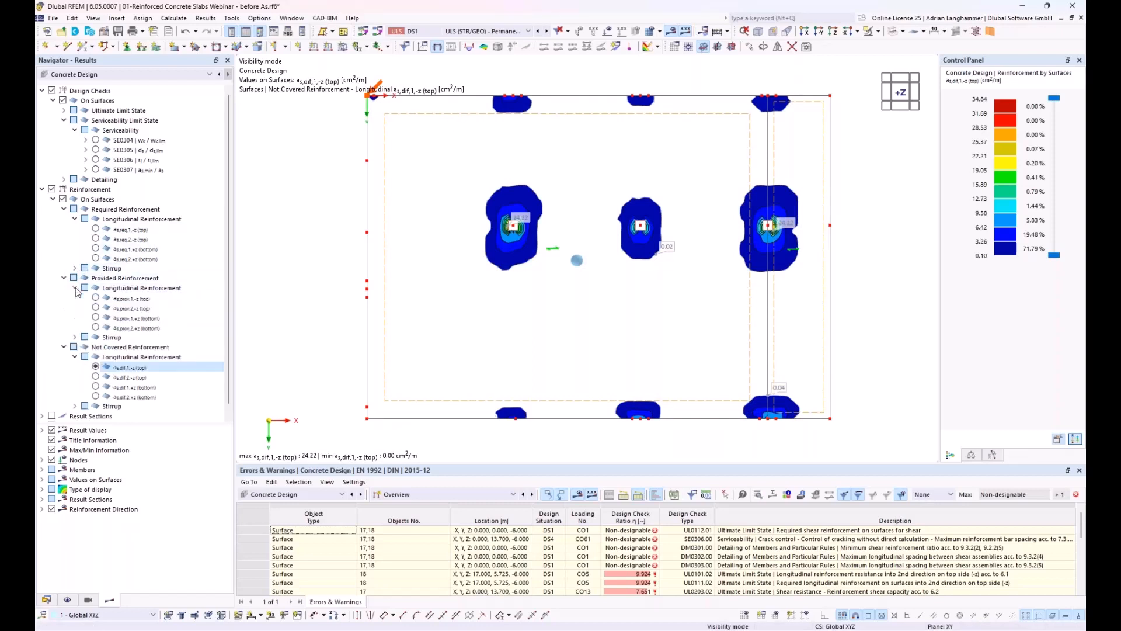
left_click(104, 299)
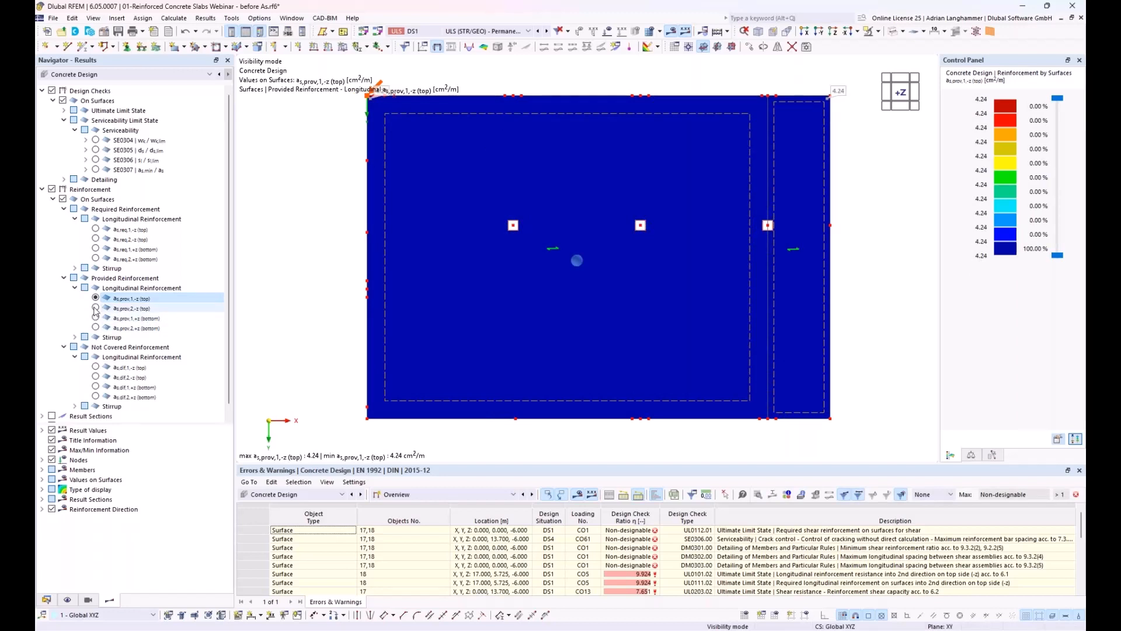
left_click(96, 368)
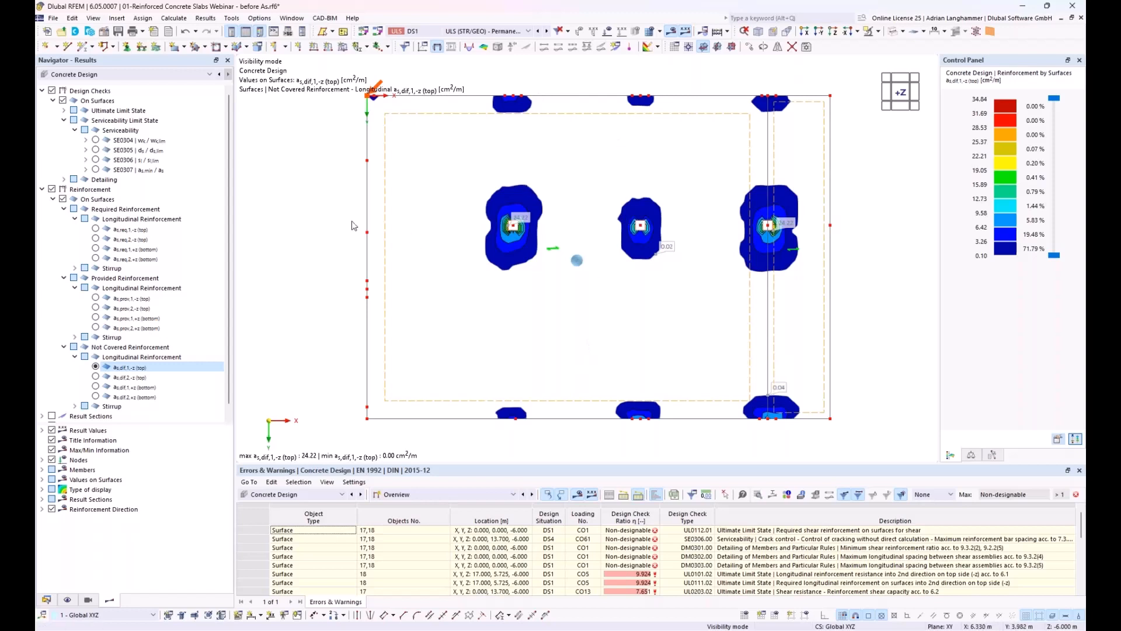
Turn off the deletion of add-on results by changing input data in the global concrete design settings and confirm.
left_click(426, 494)
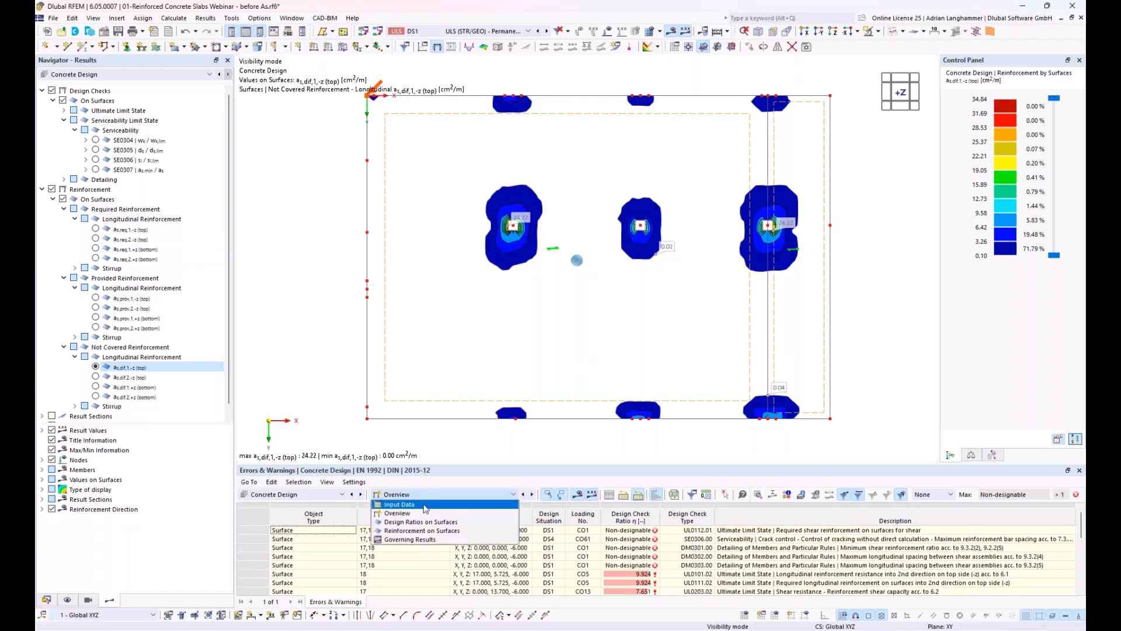
left_click(419, 503)
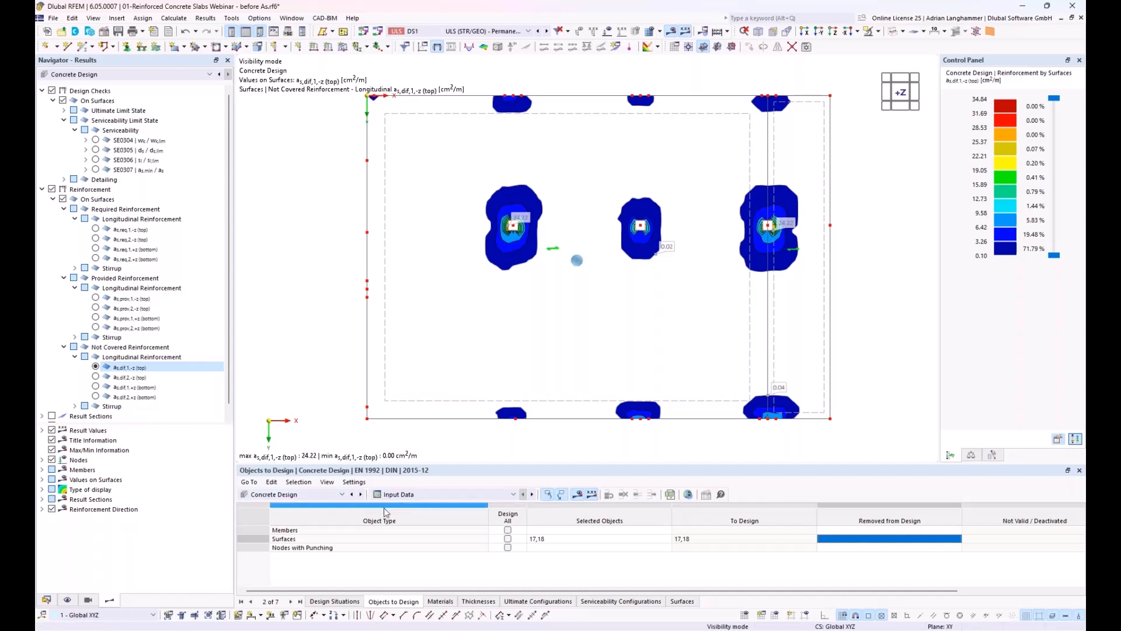
left_click(688, 494)
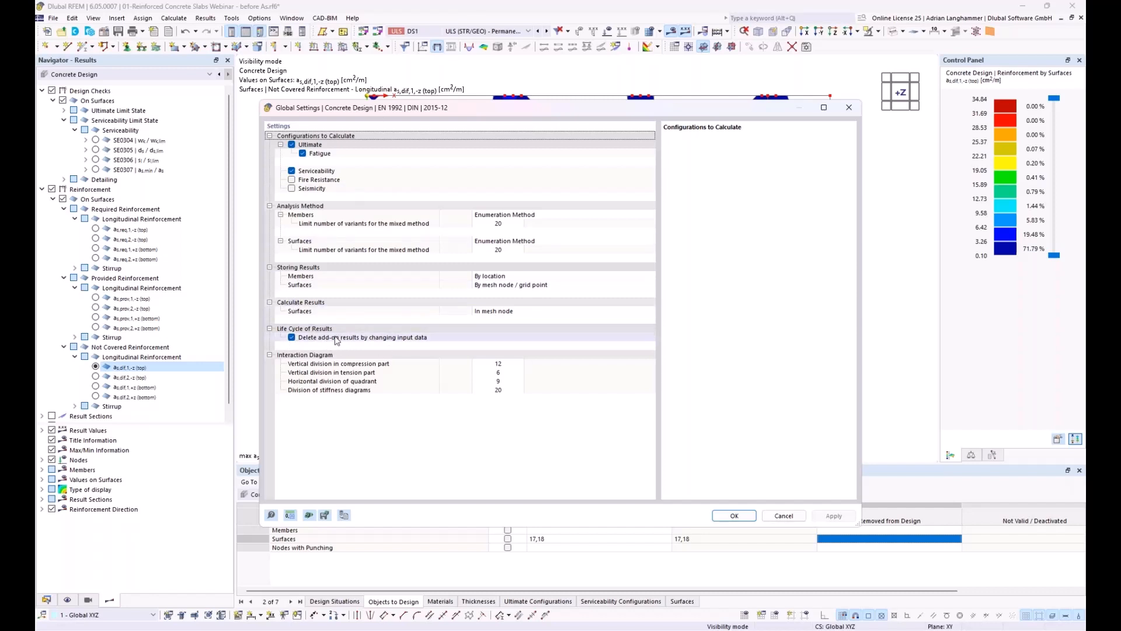
left_click_drag(465, 113, 495, 90)
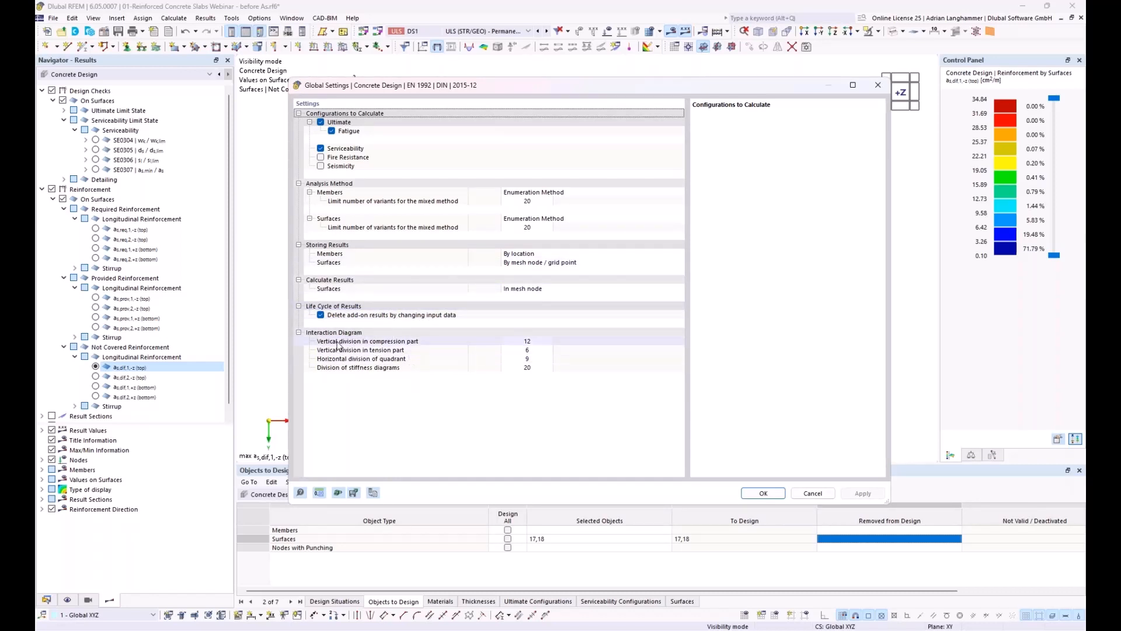
left_click(320, 315)
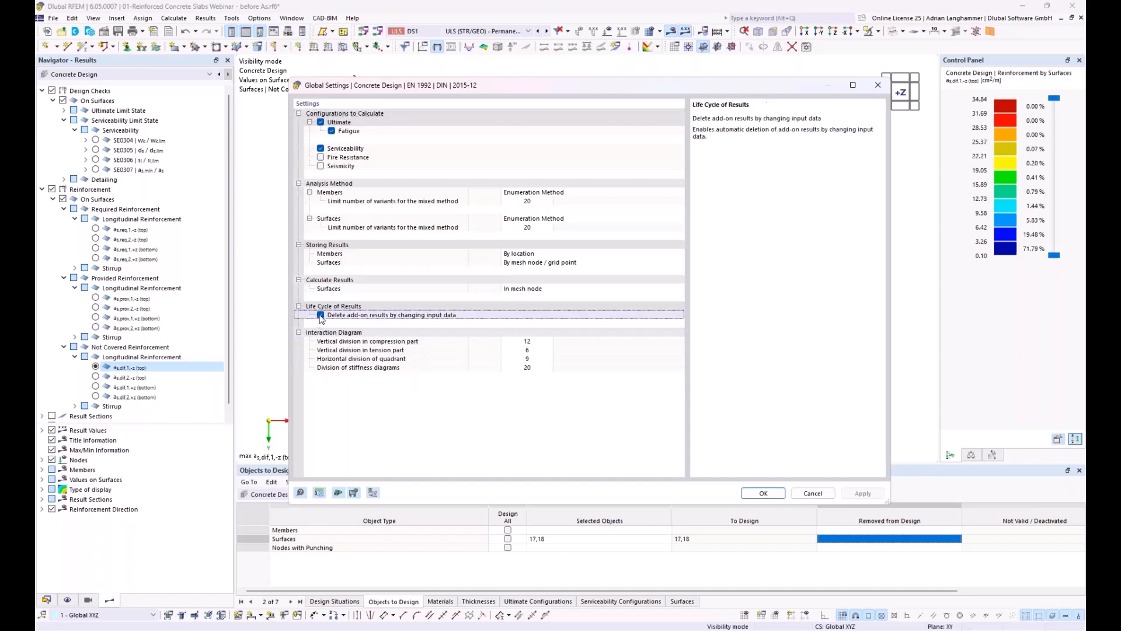
key("Return")
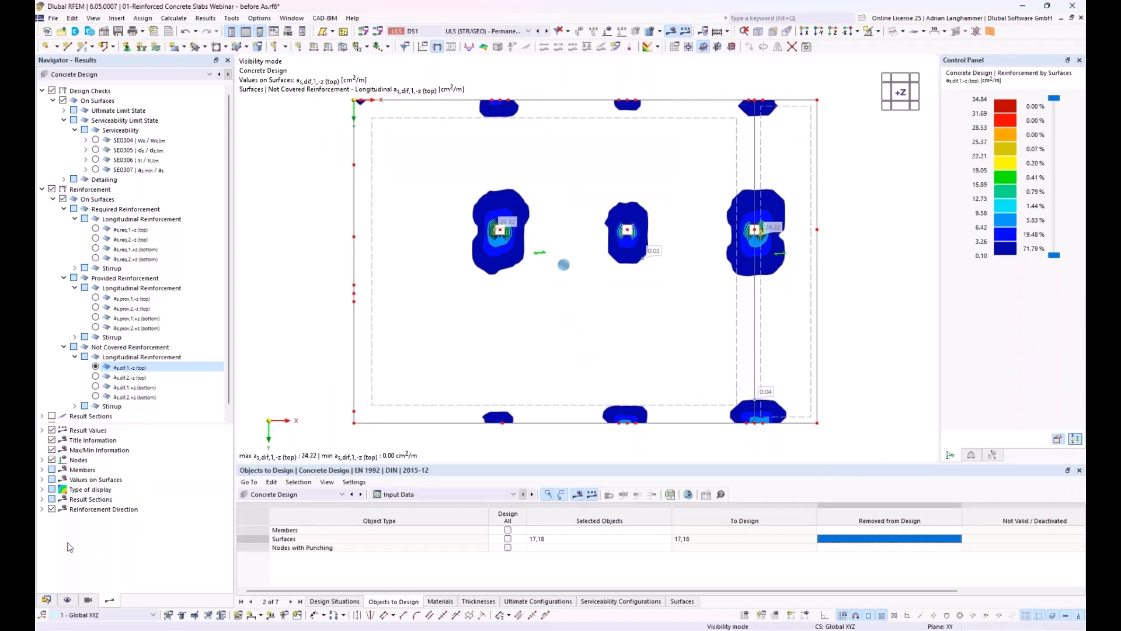
Check the not covered top reinforcement in the second direction and return to the first-direction result.
left_click(46, 600)
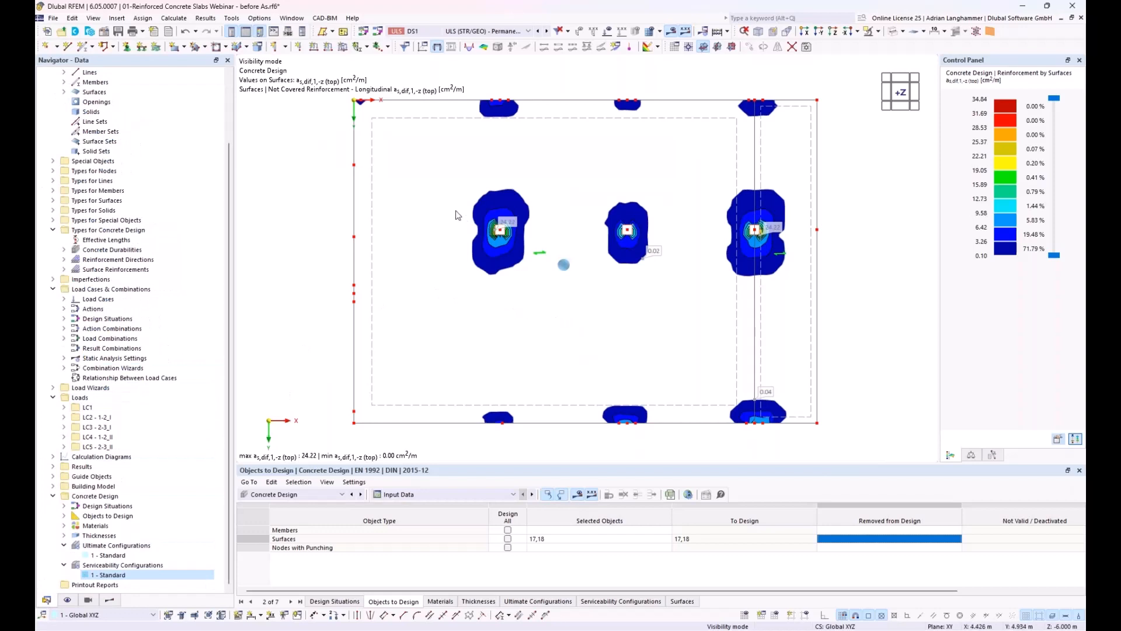
left_click(110, 600)
left_click(95, 377)
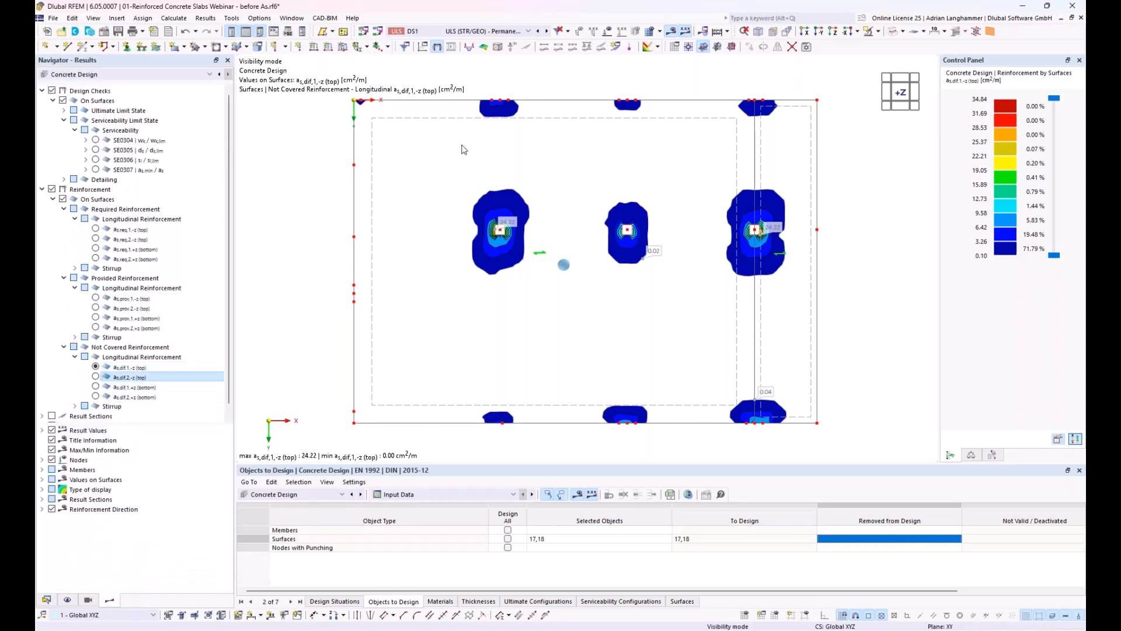
left_click(94, 367)
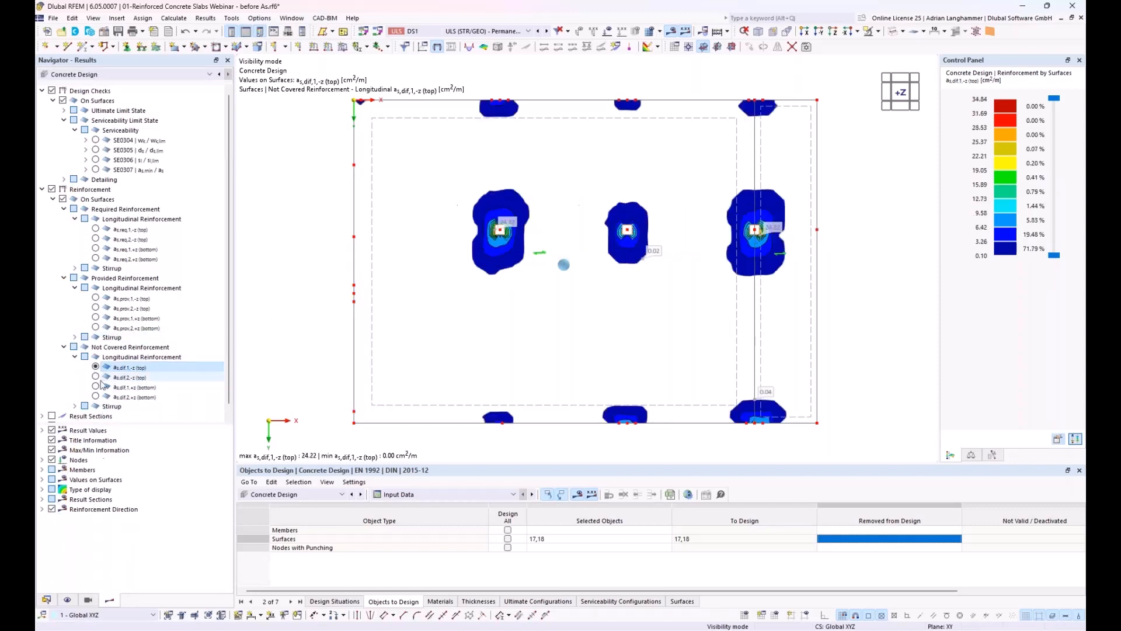
Create a new surface reinforcement and set its location type to Free Rectangular.
left_click(46, 599)
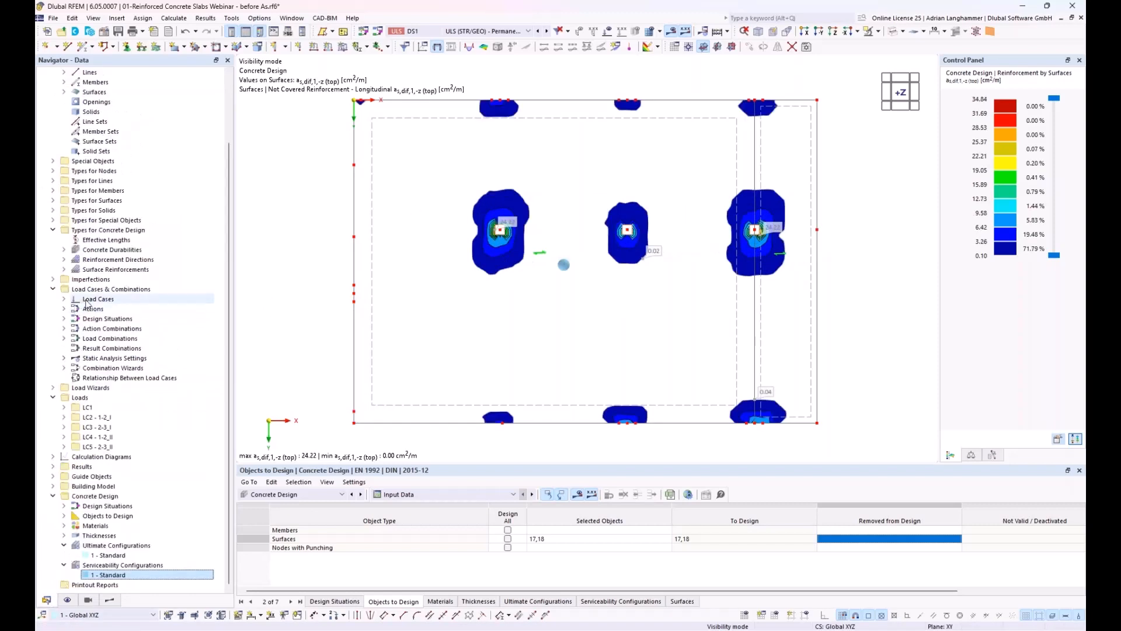
left_click(94, 270)
left_click(65, 270)
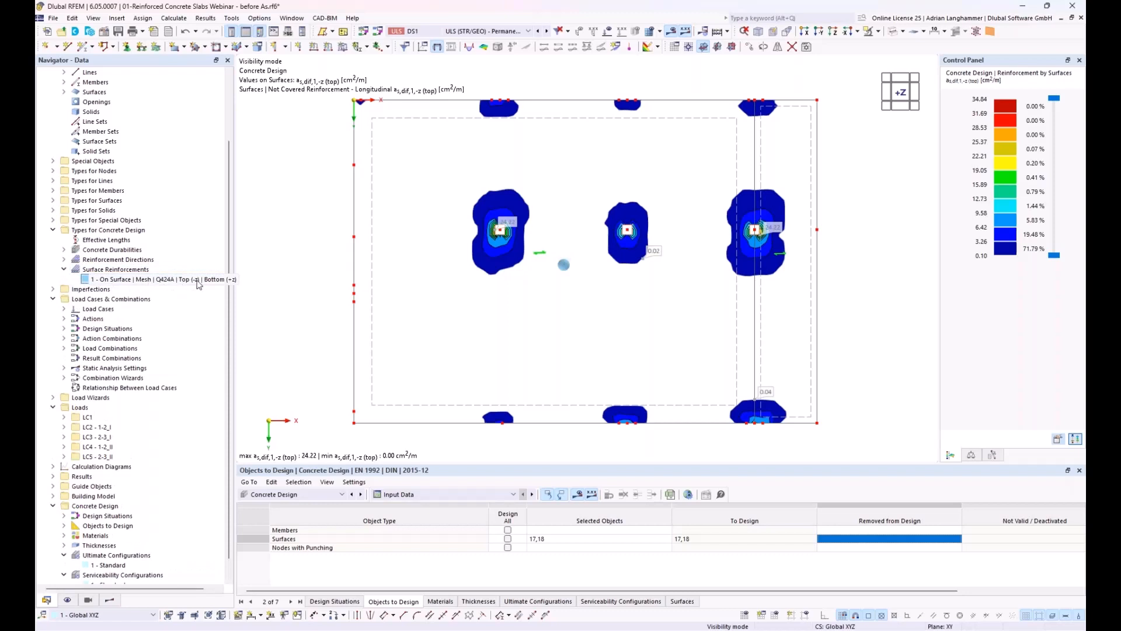
right_click(126, 272)
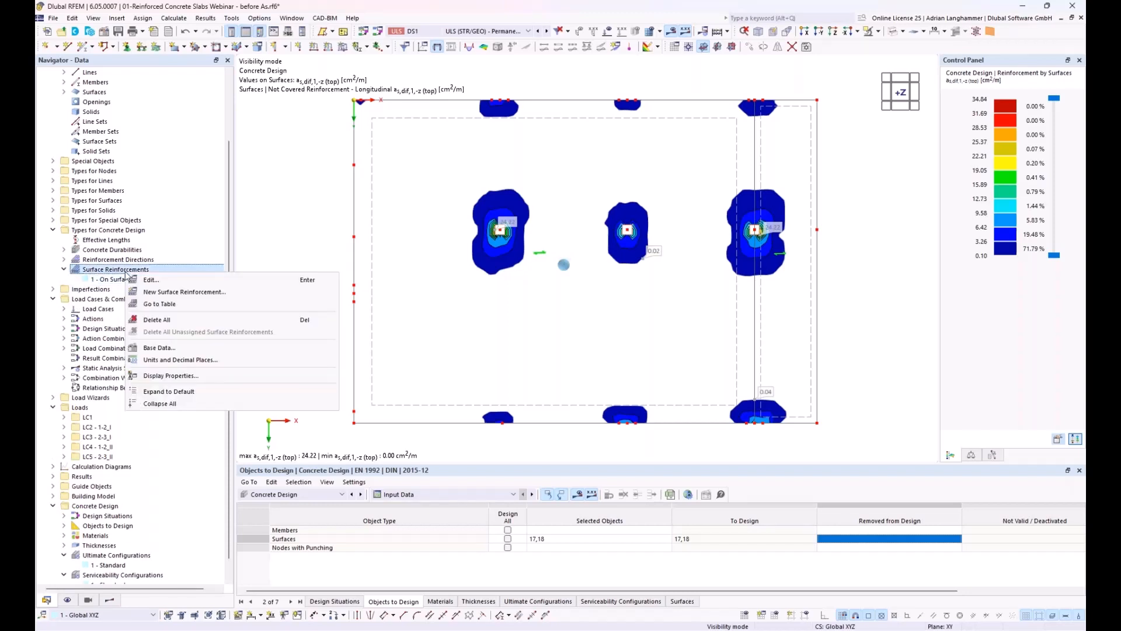
left_click(150, 292)
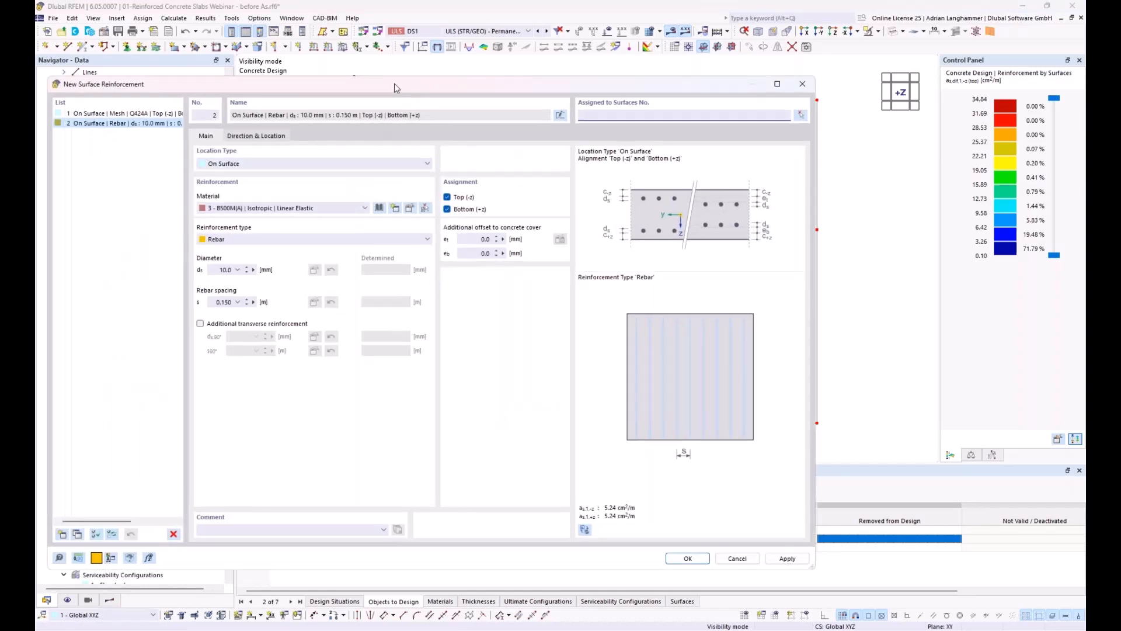
left_click_drag(394, 88, 488, 91)
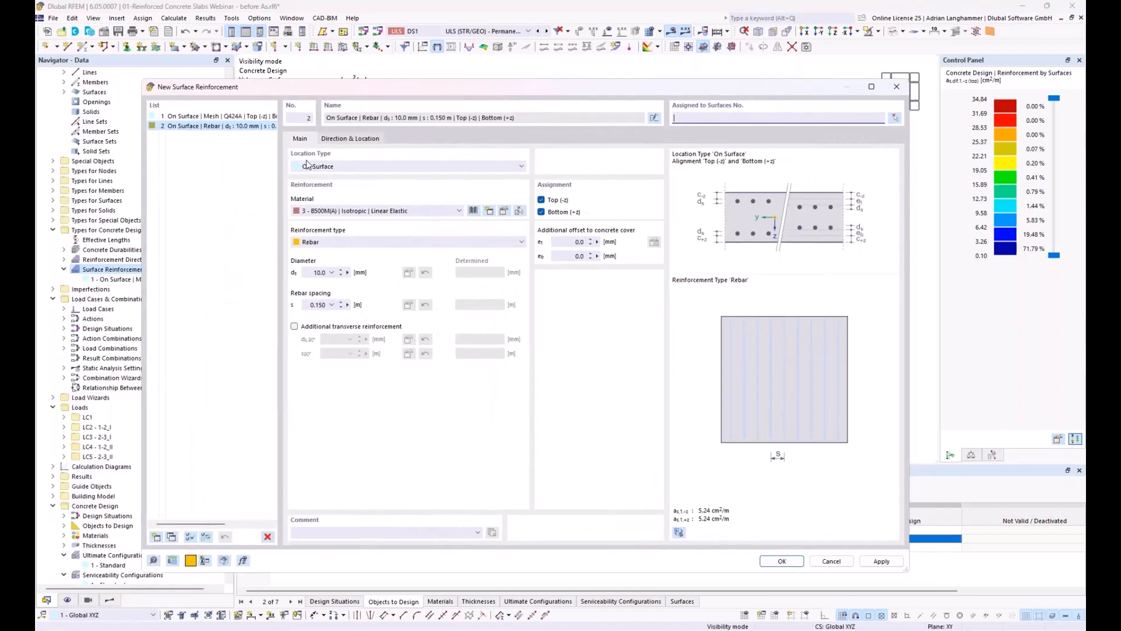
left_click(362, 168)
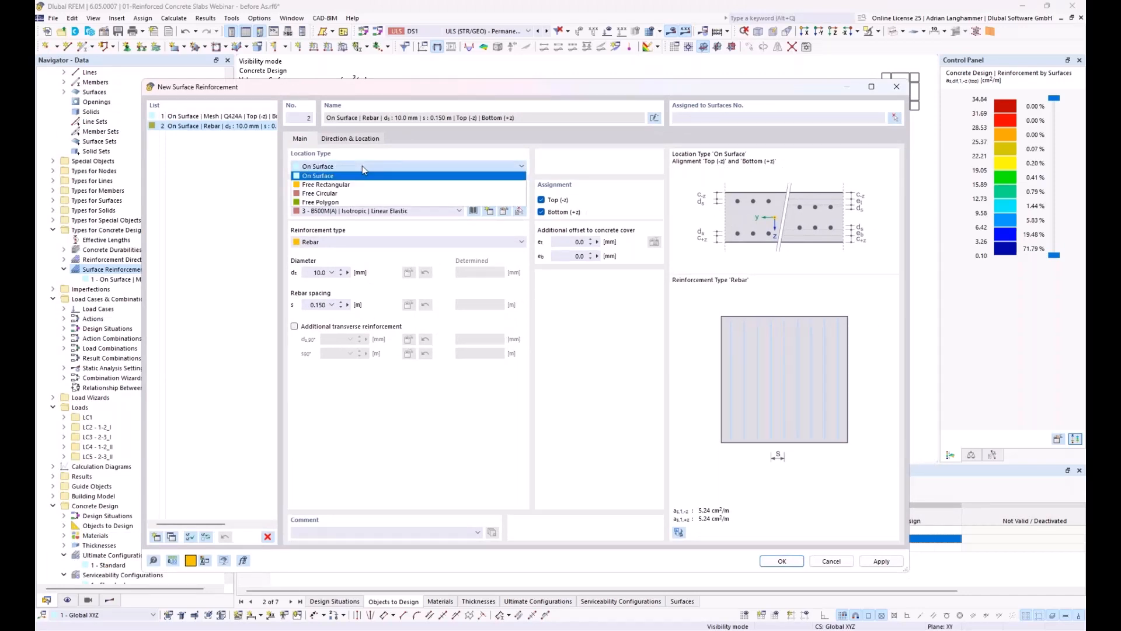
left_click(361, 186)
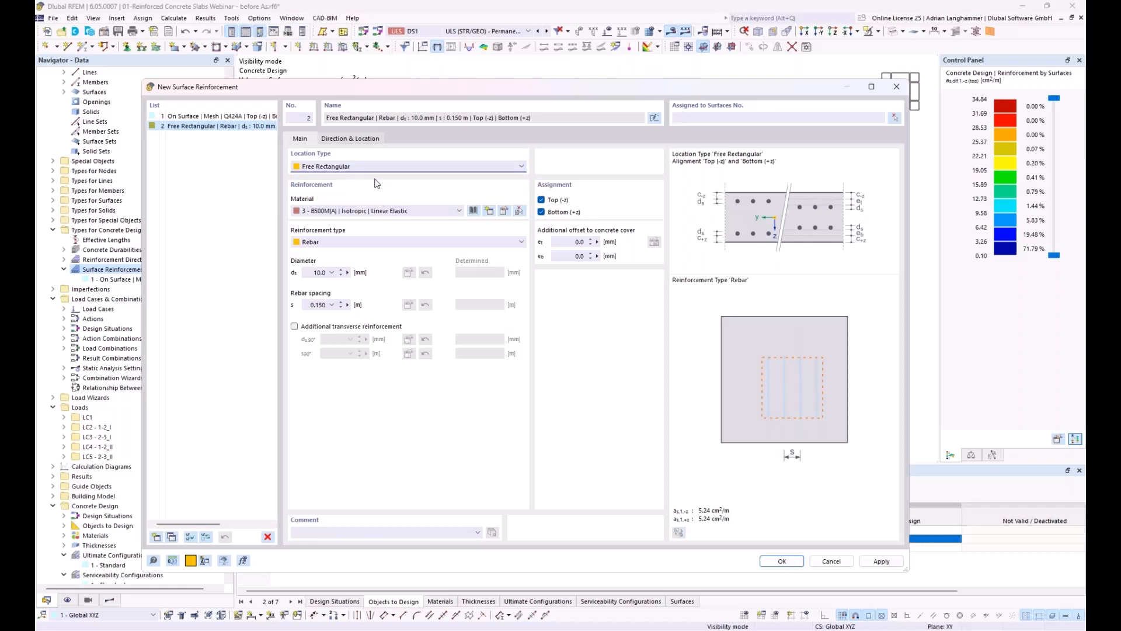
Limit the new reinforcement to the top side of the slab and assign it to surfaces 17 and 18.
left_click(542, 212)
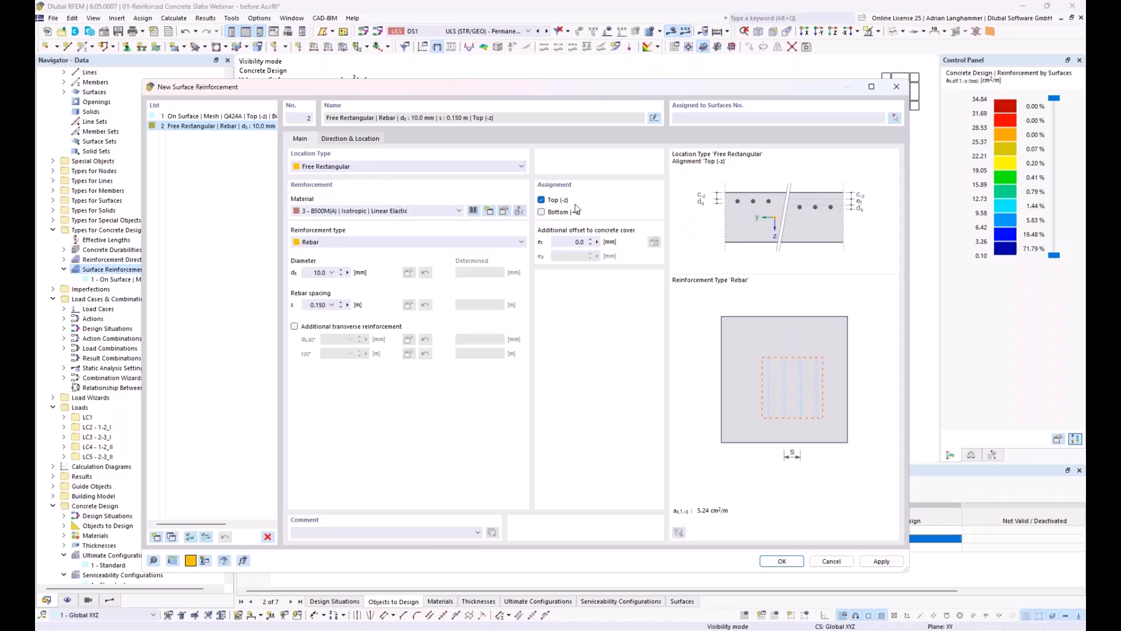
left_click(894, 118)
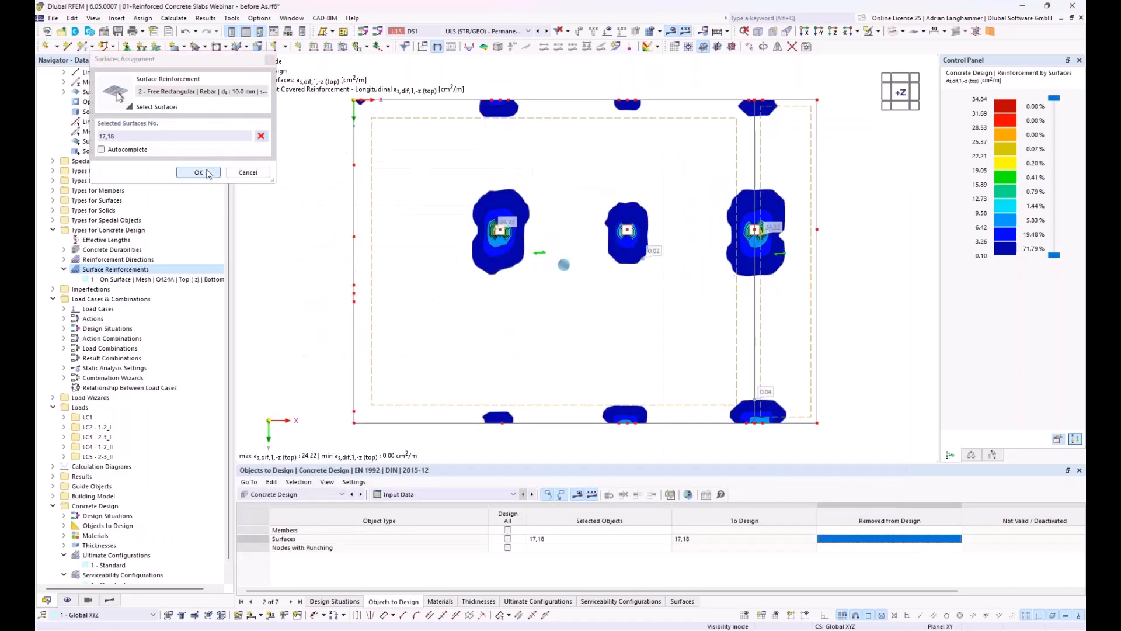
left_click(198, 173)
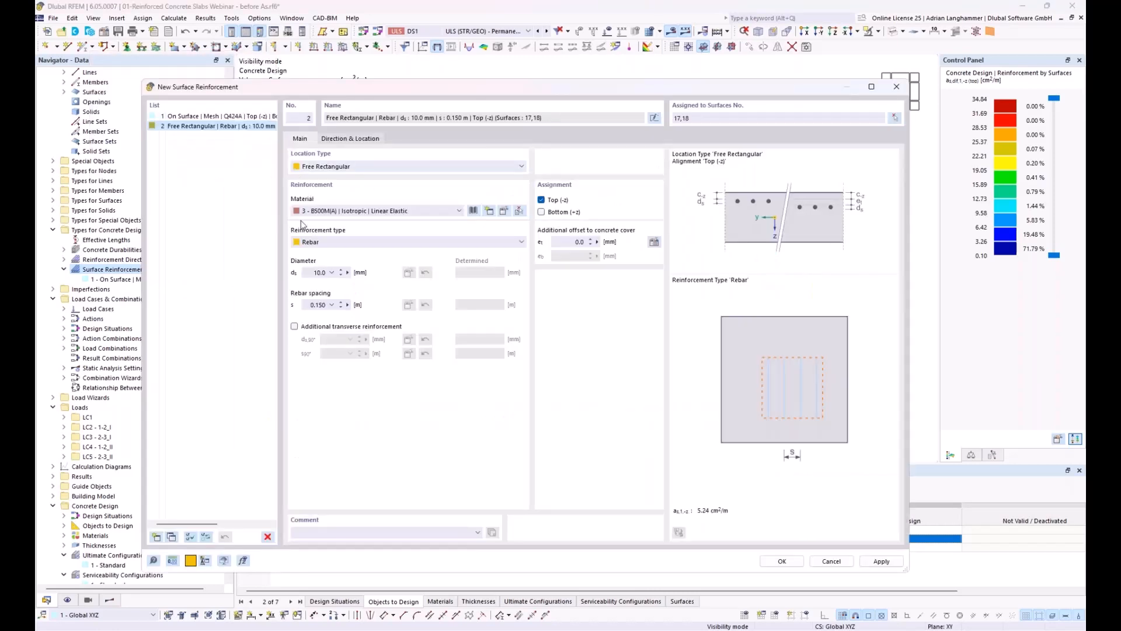
Set the rebar diameter to 20 mm and add transverse reinforcement with a 20 mm diameter.
left_click(319, 272)
type("20")
left_click(295, 326)
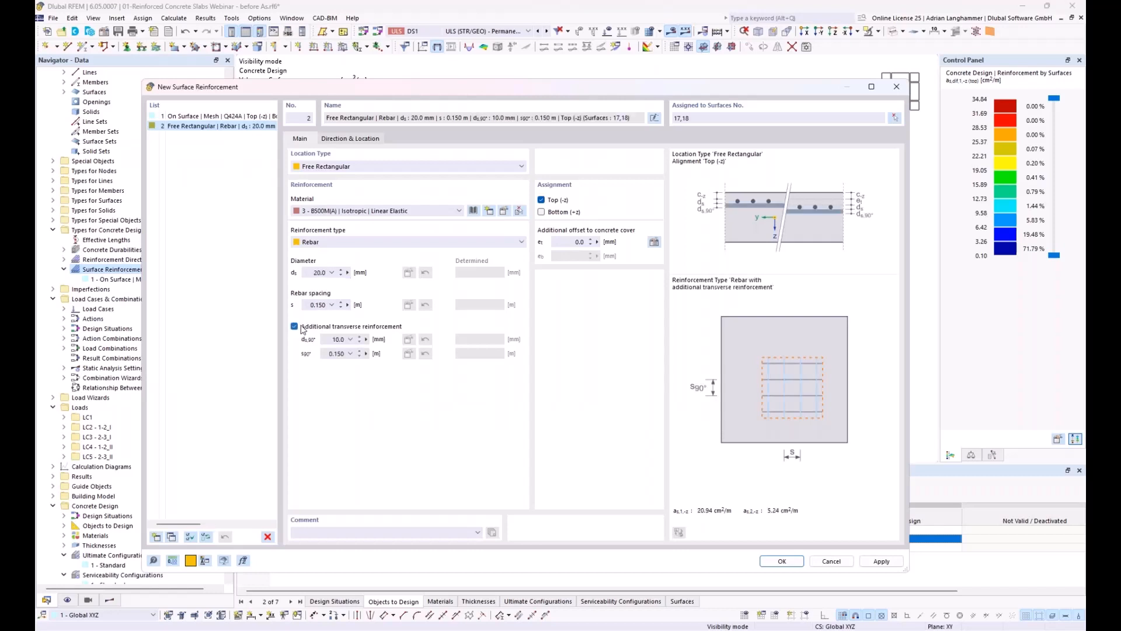
left_click(335, 339)
type("20")
Set the main rebar spacing to automatic with an increment of 0.050 m.
left_click(309, 304)
left_click(332, 305)
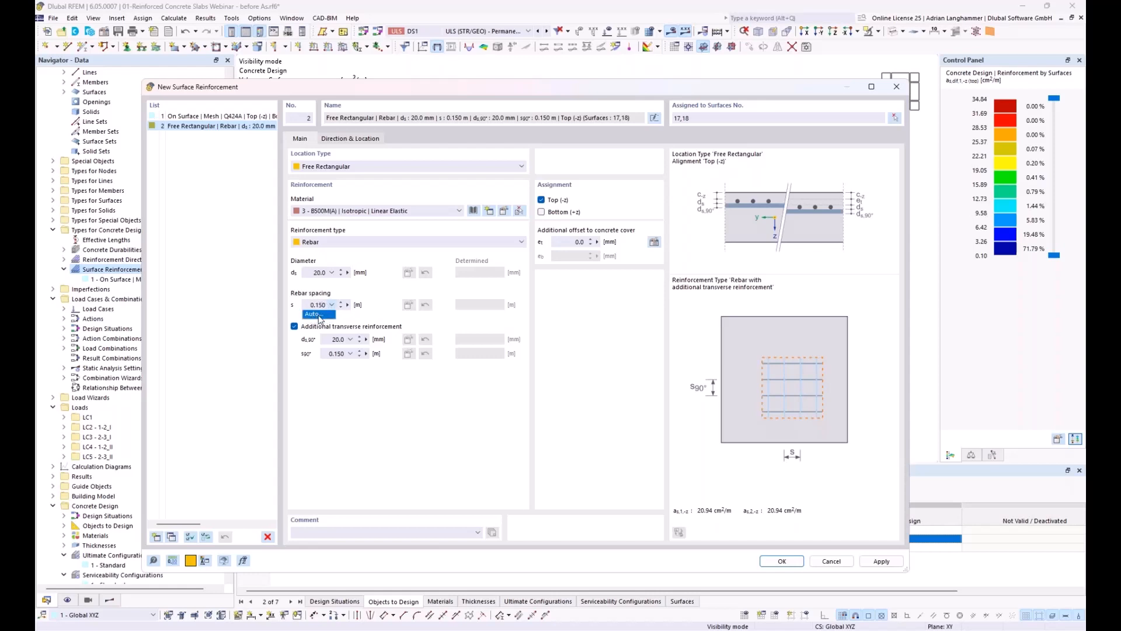
left_click(318, 315)
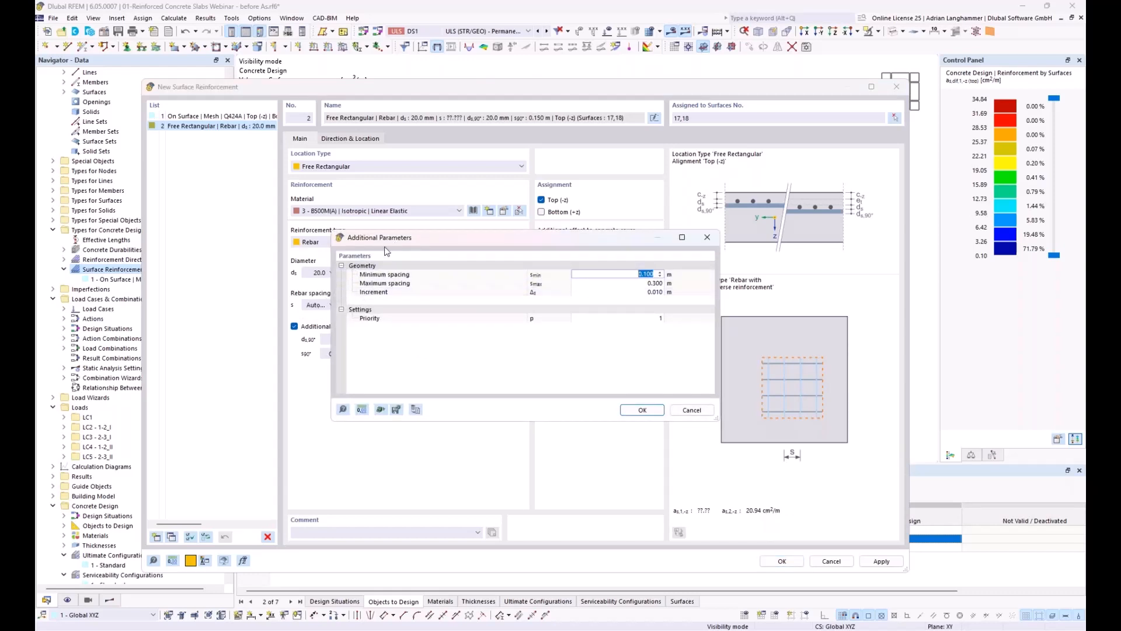
left_click_drag(412, 239, 475, 191)
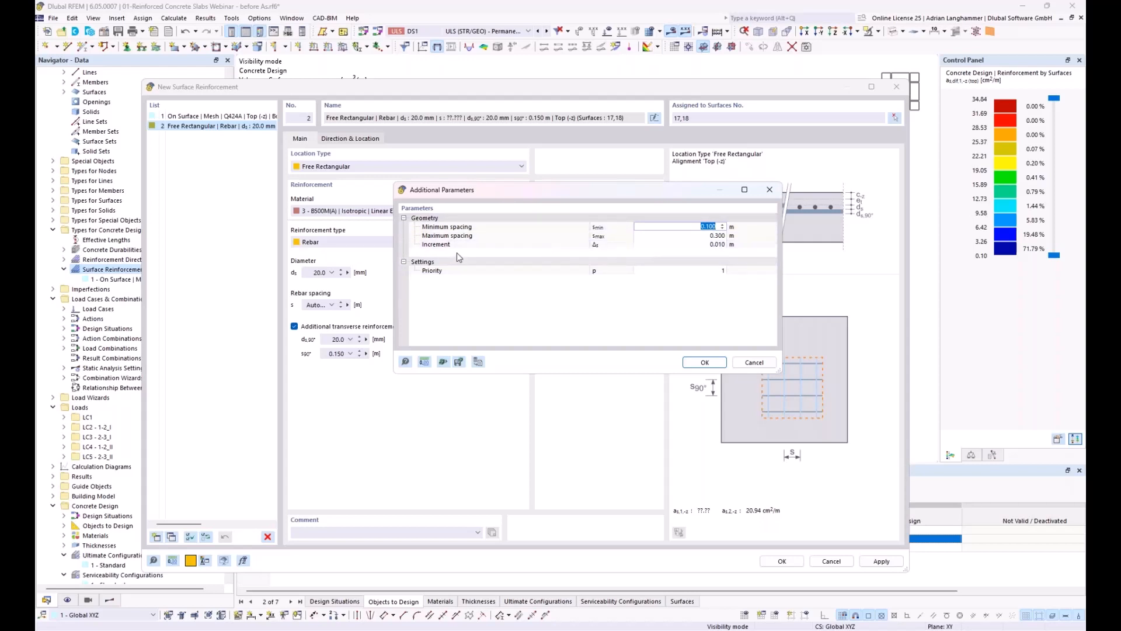
left_click(658, 248)
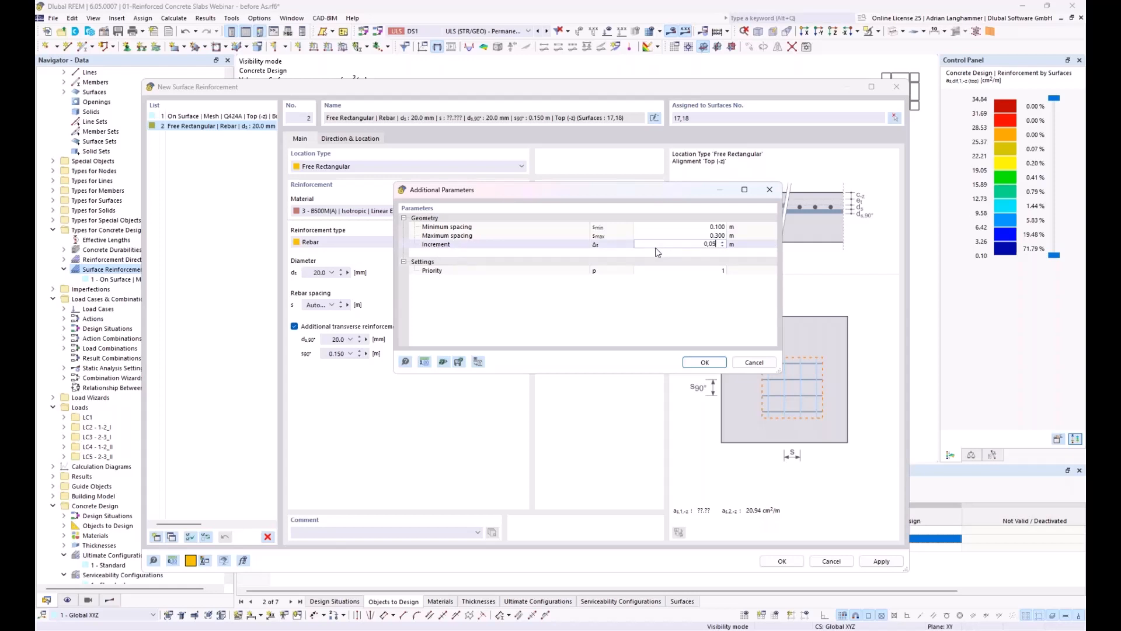
left_click(700, 362)
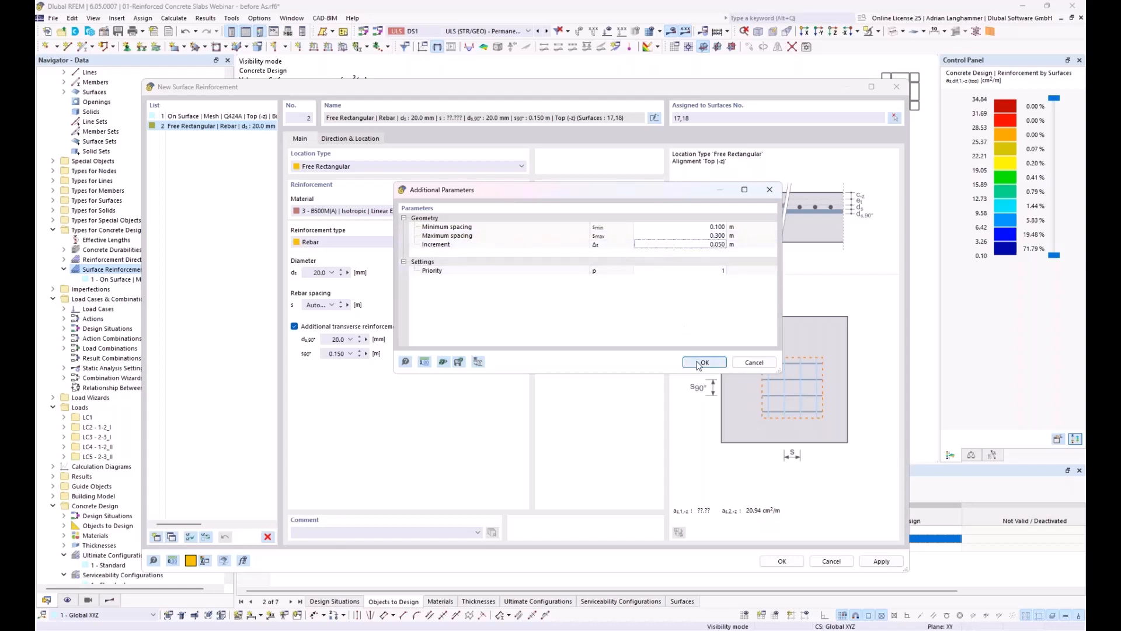
Set the transverse rebar spacing to automatic with an increment of 0.05 m.
left_click(350, 354)
left_click(336, 363)
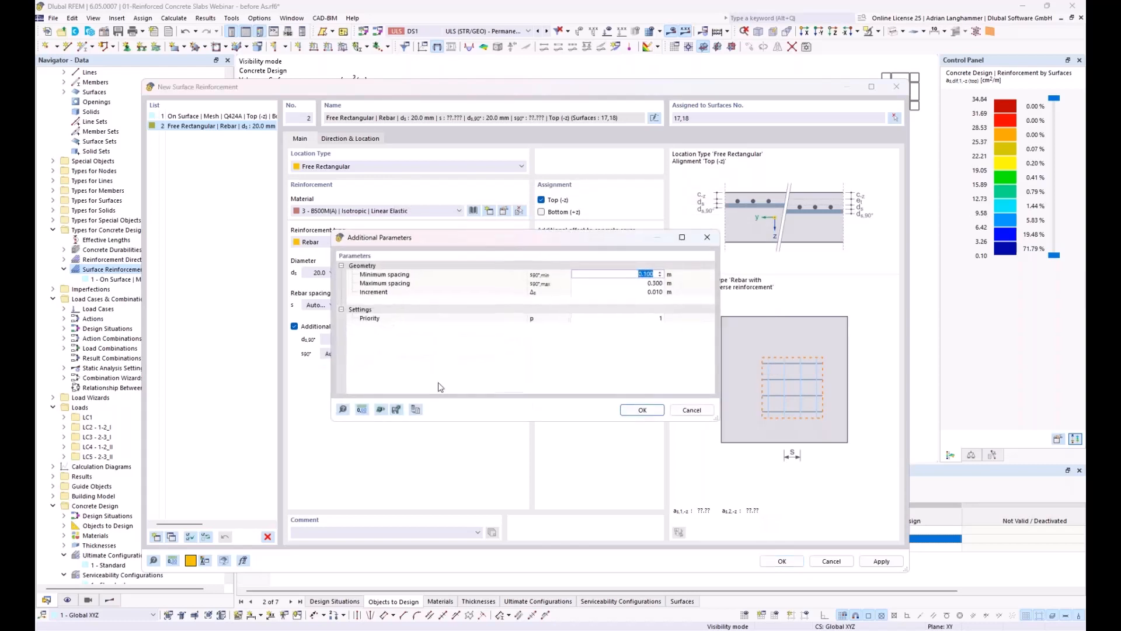
left_click(629, 292)
type("0.05")
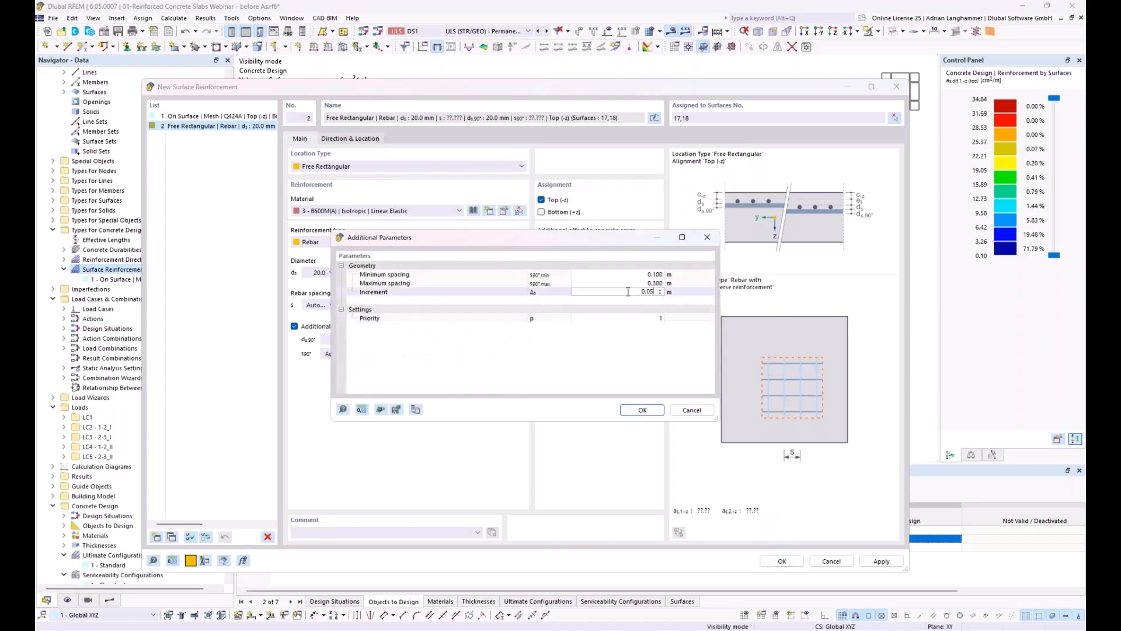
left_click(642, 410)
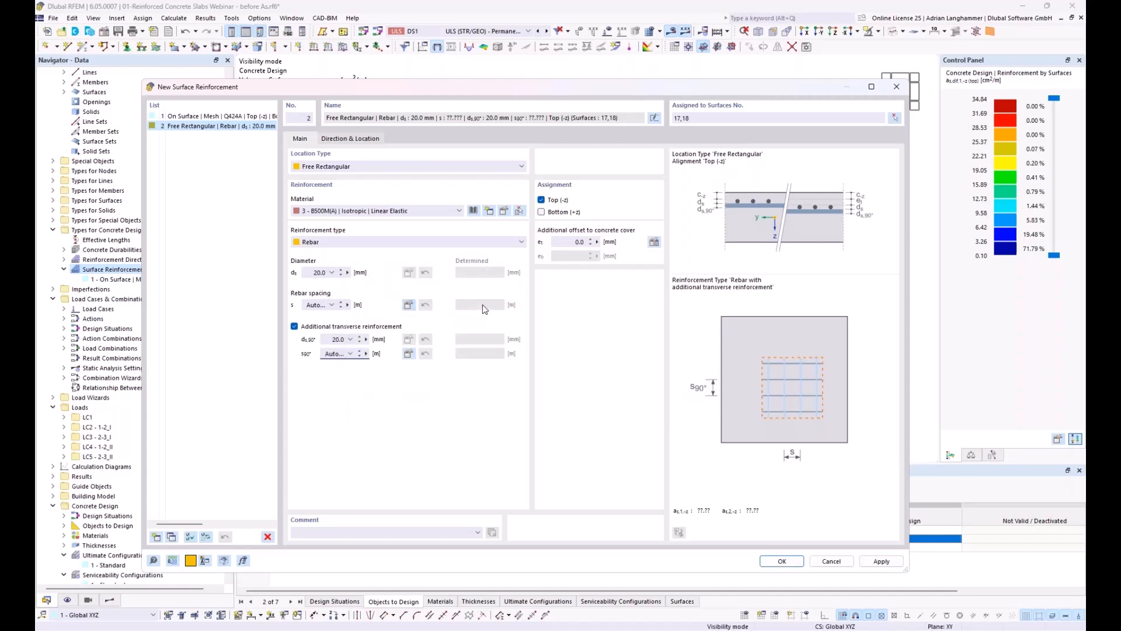
Define the rectangle by center and sides of 2.500 m each, centered on the interior column at X 6.200, Y 5.500 m, and apply it.
left_click(353, 141)
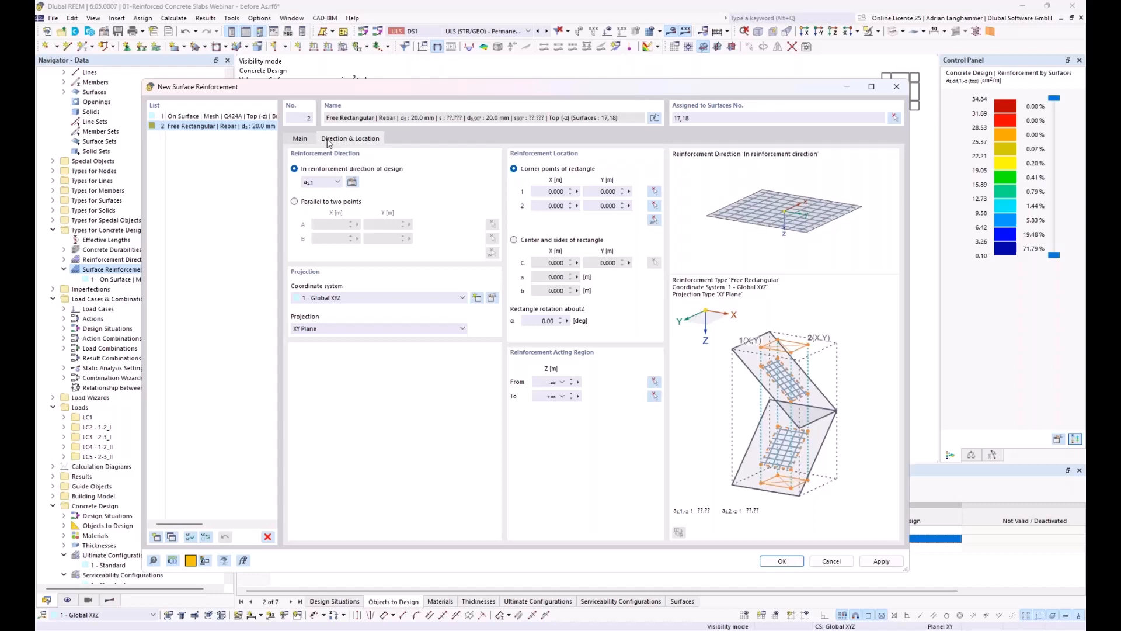
left_click(514, 240)
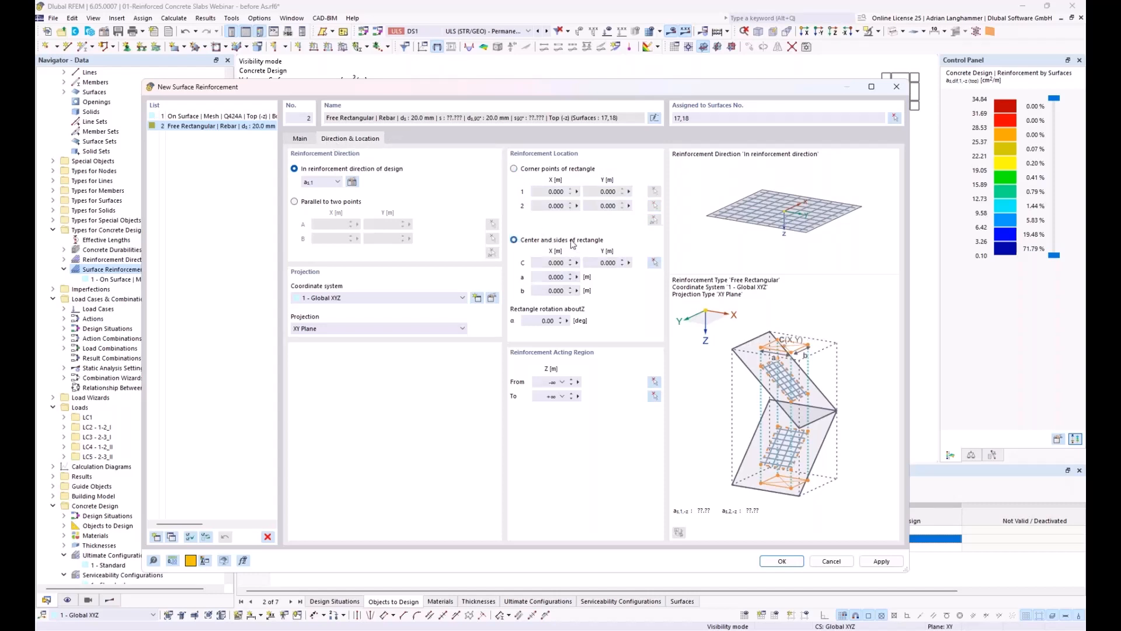
left_click(544, 279)
key("Tab")
left_click(555, 277)
left_click(655, 262)
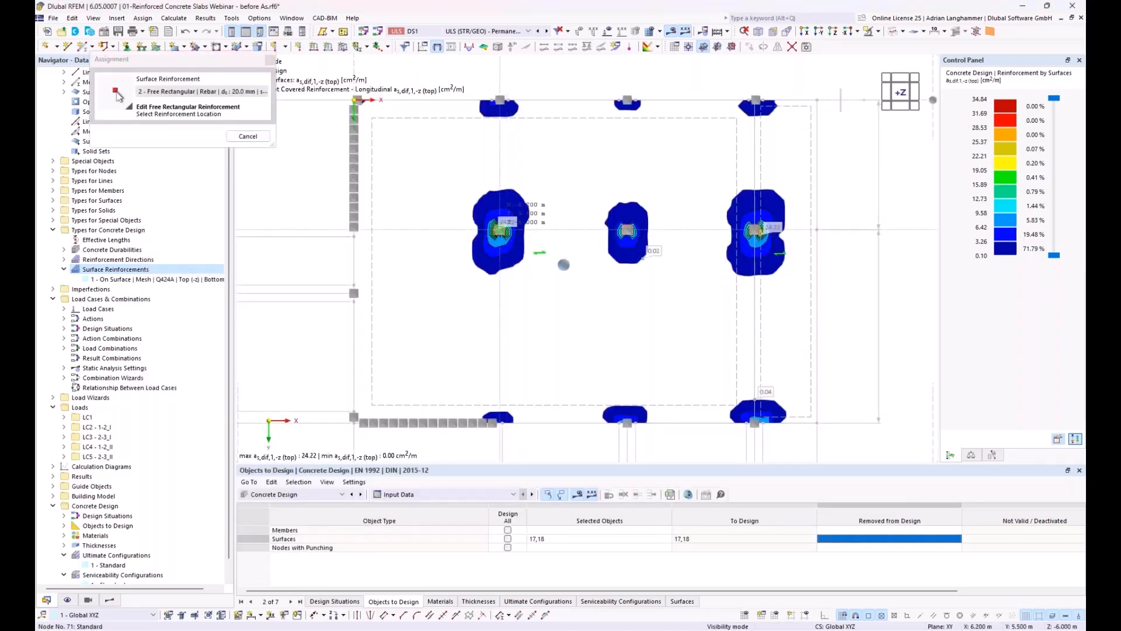
left_click(563, 264)
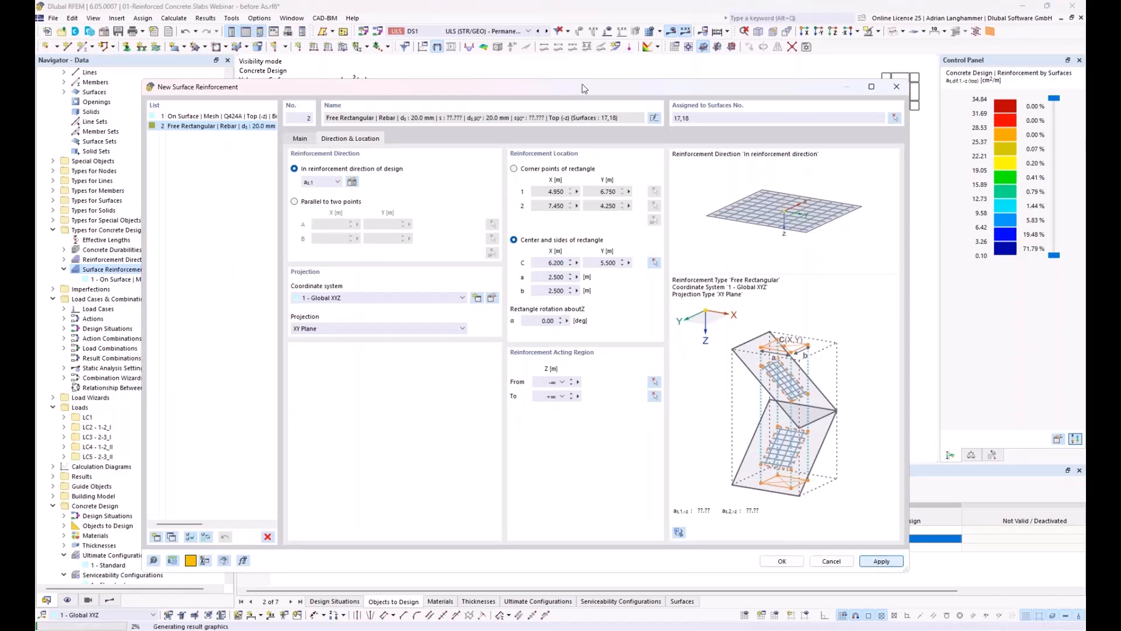
Copy the rectangular reinforcement and center the copy at the slab edge at X 6.300, Y 13.700 m.
left_click_drag(490, 90, 555, 46)
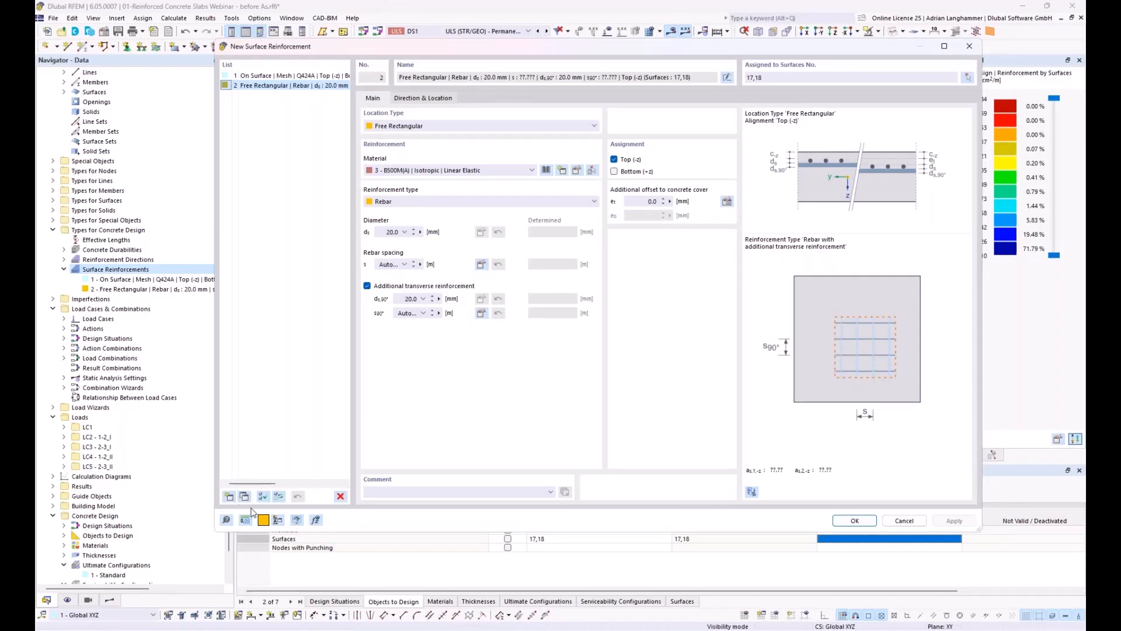
left_click_drag(454, 49, 523, 101)
left_click(281, 545)
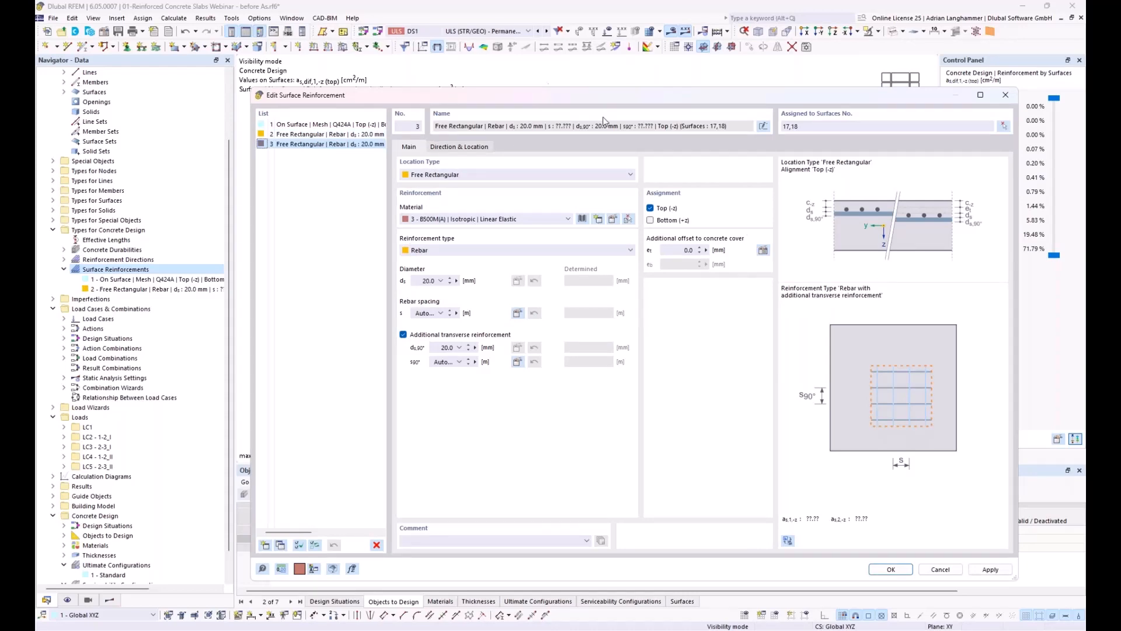
left_click(468, 148)
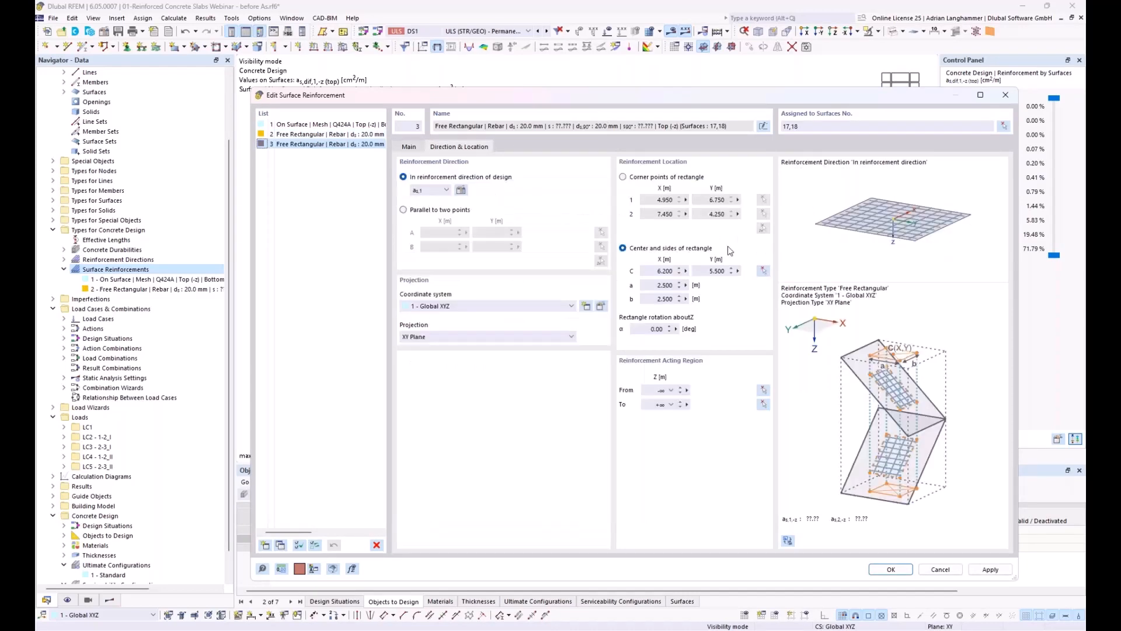
left_click(764, 271)
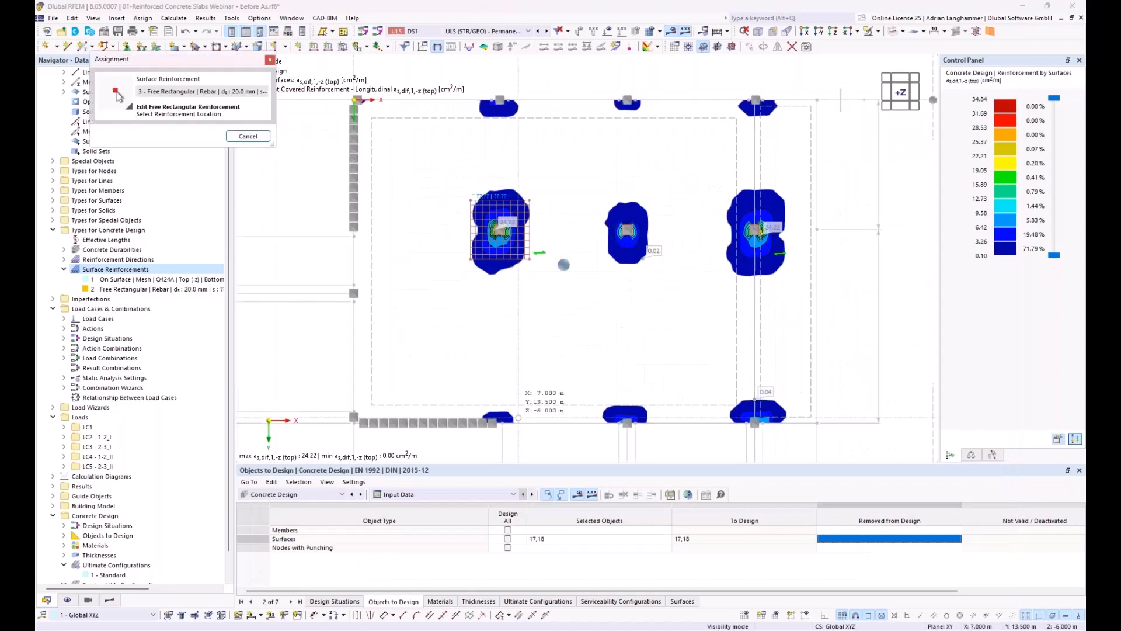
left_click(501, 421)
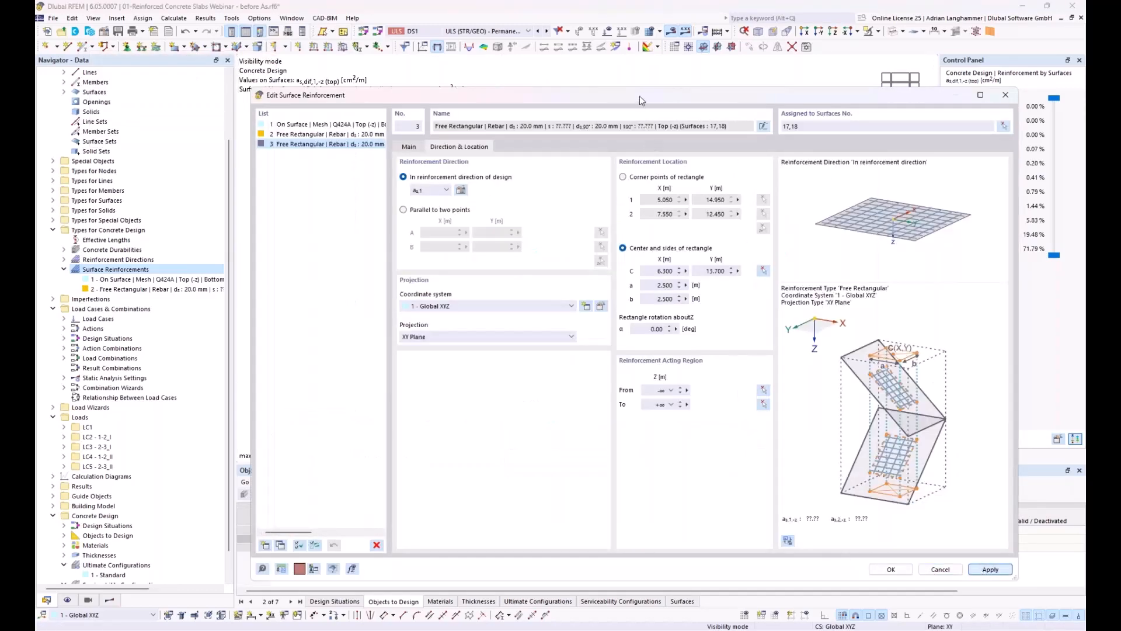
Copy the reinforcement again, center it at the opposite slab edge at X 6.200, Y 0.000 m, and confirm the surface reinforcements.
left_click_drag(639, 96, 608, 23)
left_click(249, 478)
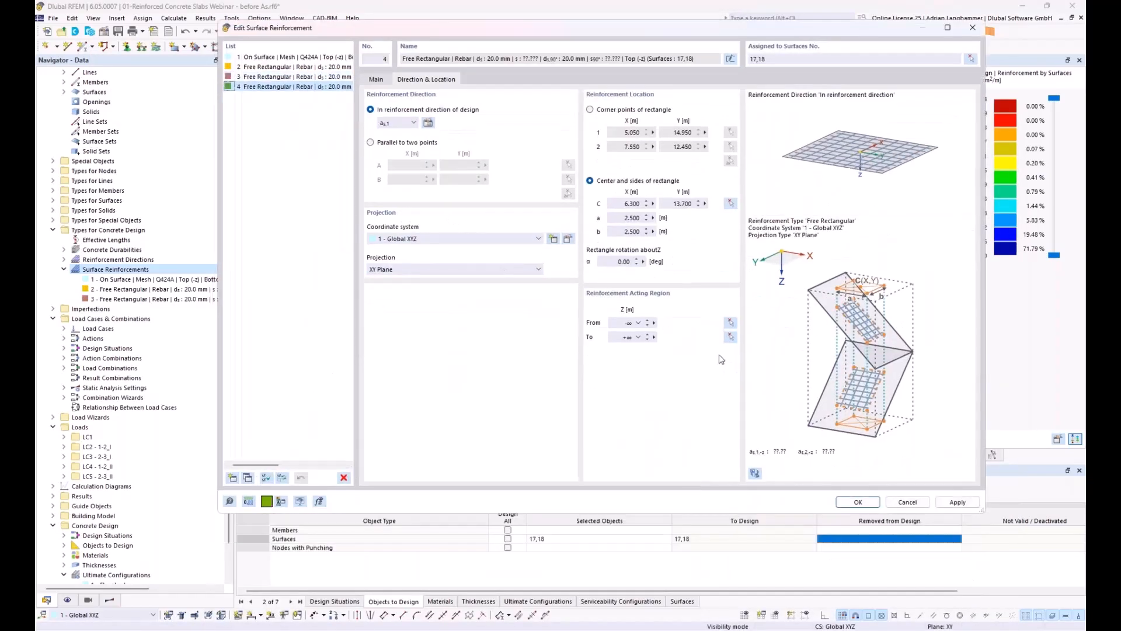
left_click(731, 204)
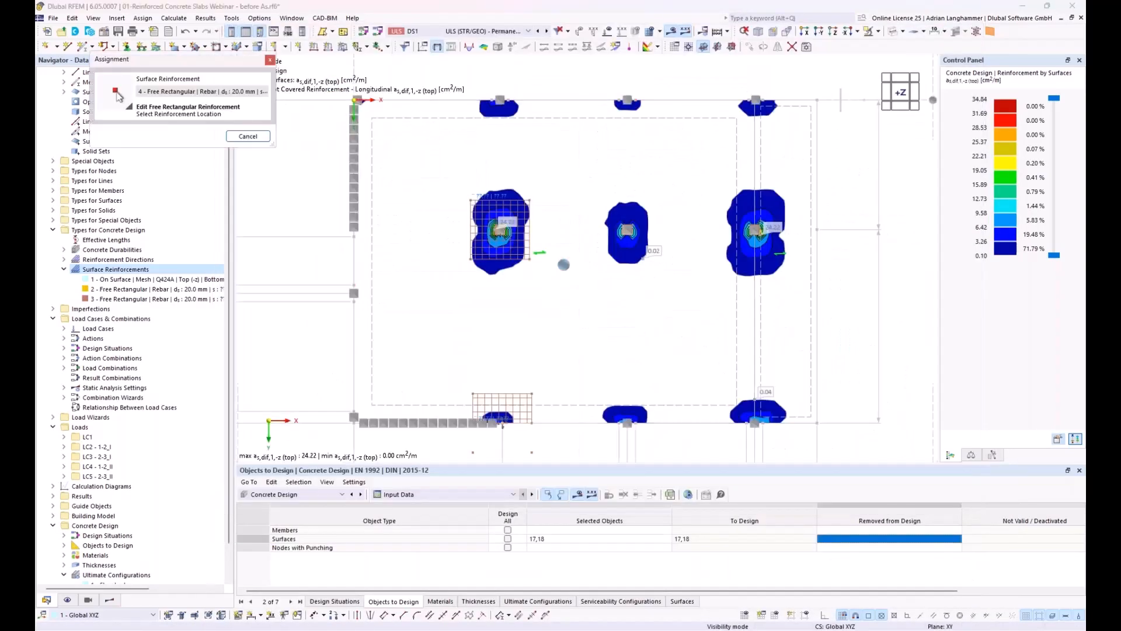
left_click(499, 100)
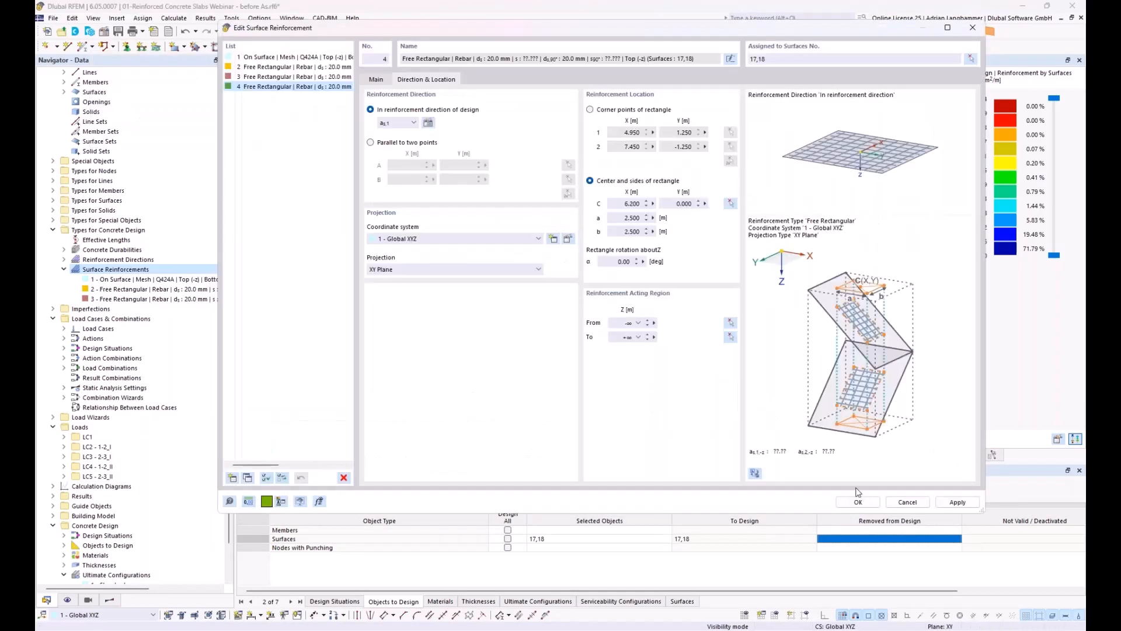
left_click(952, 504)
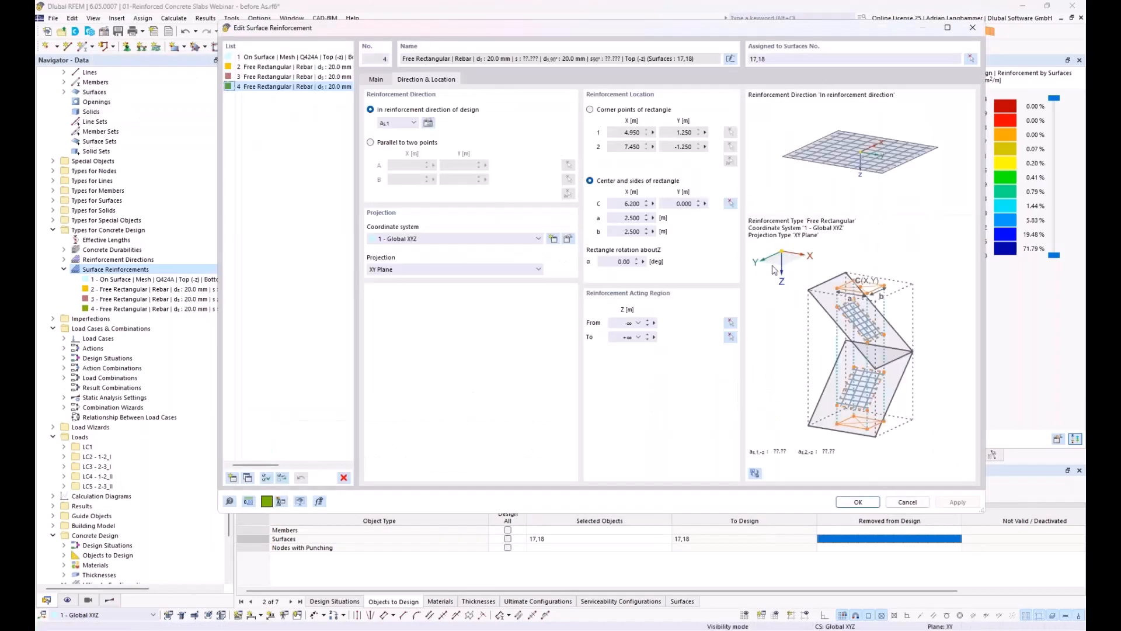
left_click_drag(610, 33, 575, 59)
left_click(820, 532)
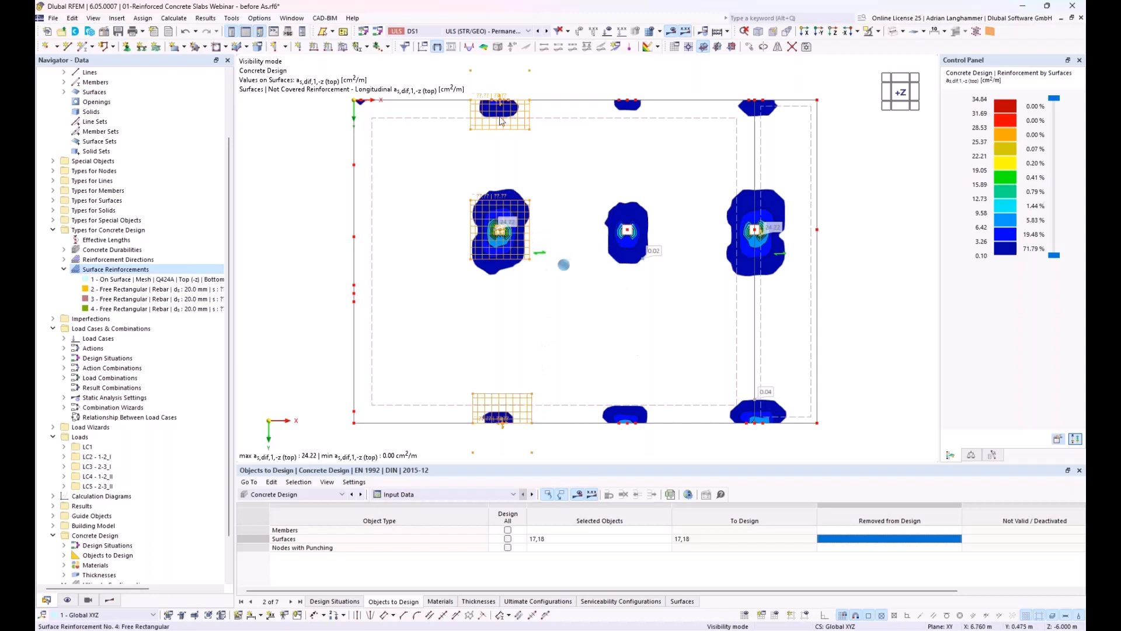
Copy the three selected rectangular reinforcements in 2 steps with a displacement vector of X 5.400 m, taken from the distance between neighbouring columns.
middle_click_drag(588, 255, 564, 256)
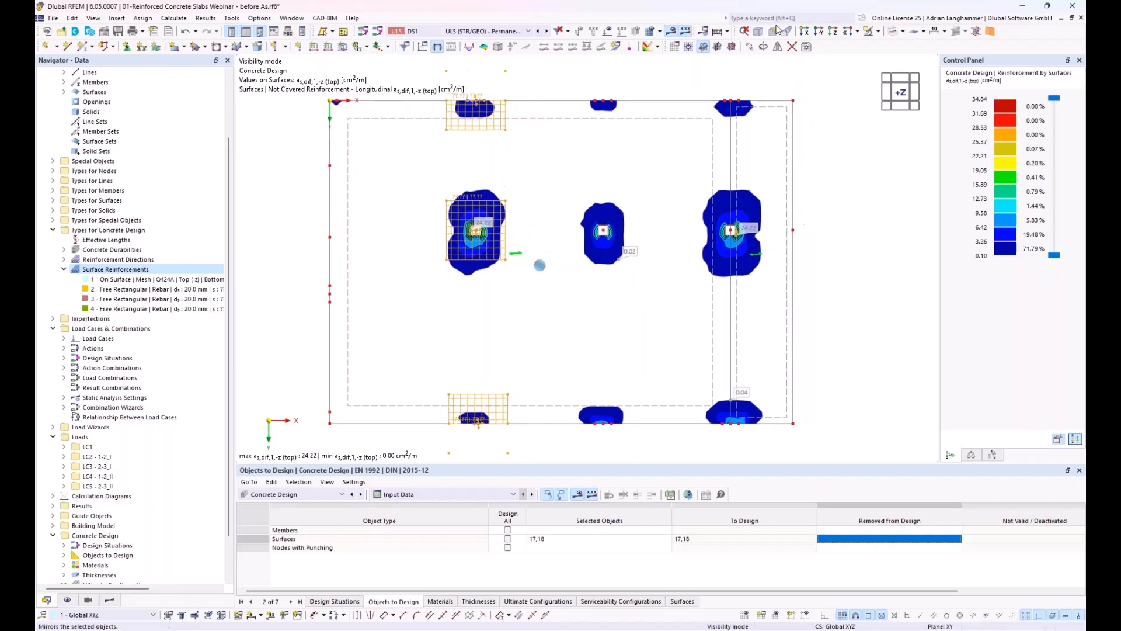
left_click(750, 51)
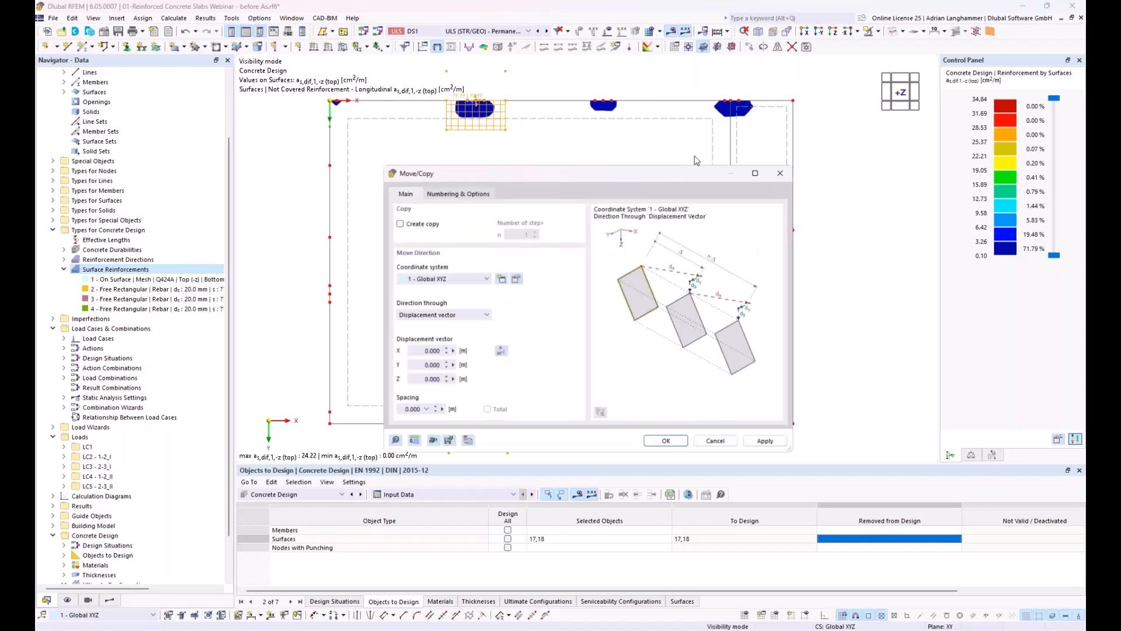
left_click(418, 225)
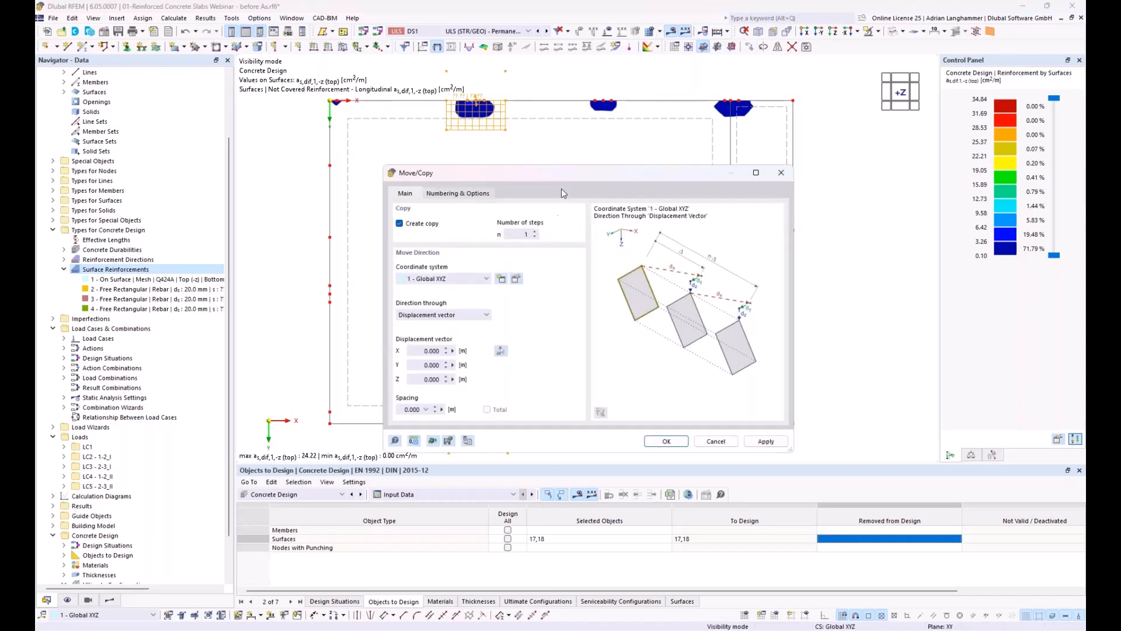
left_click(534, 232)
left_click(500, 351)
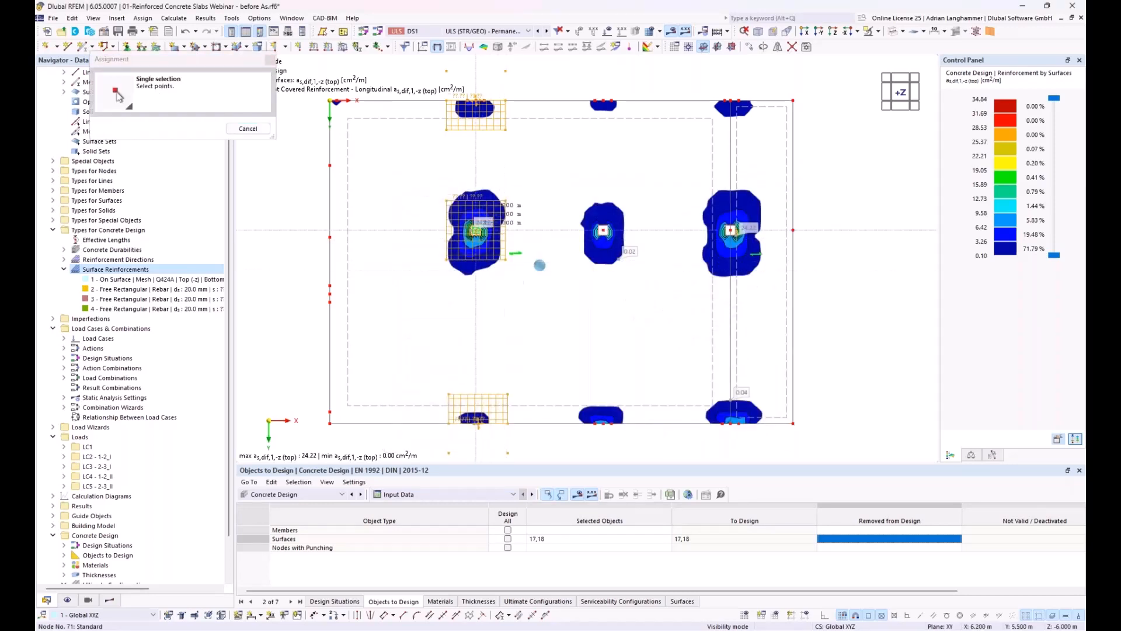
left_click(476, 230)
left_click(603, 230)
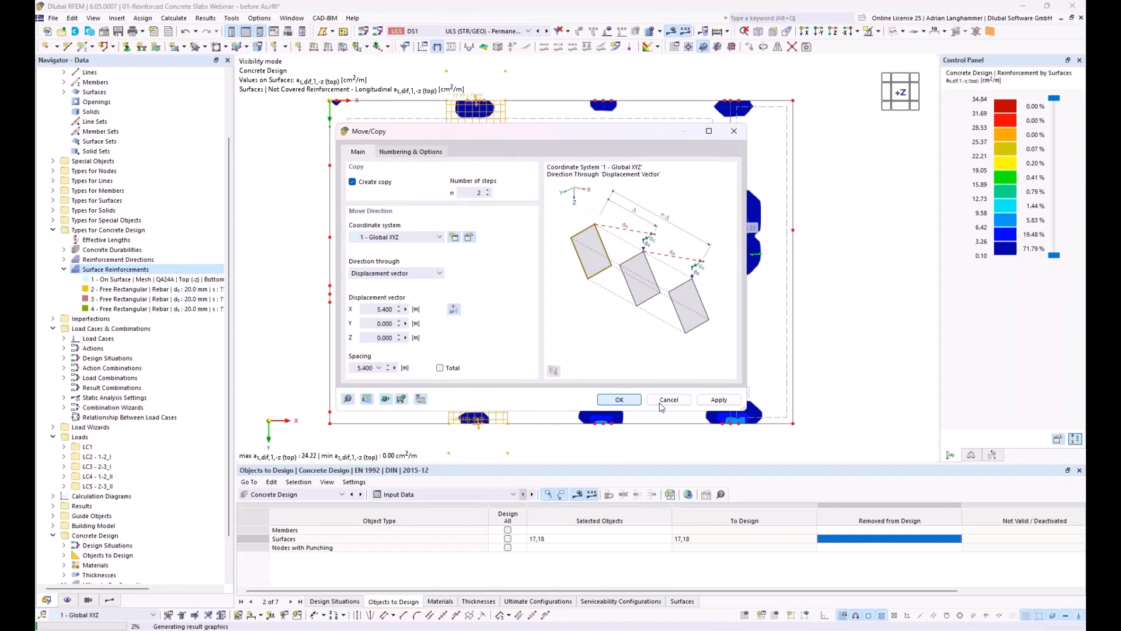
left_click(619, 400)
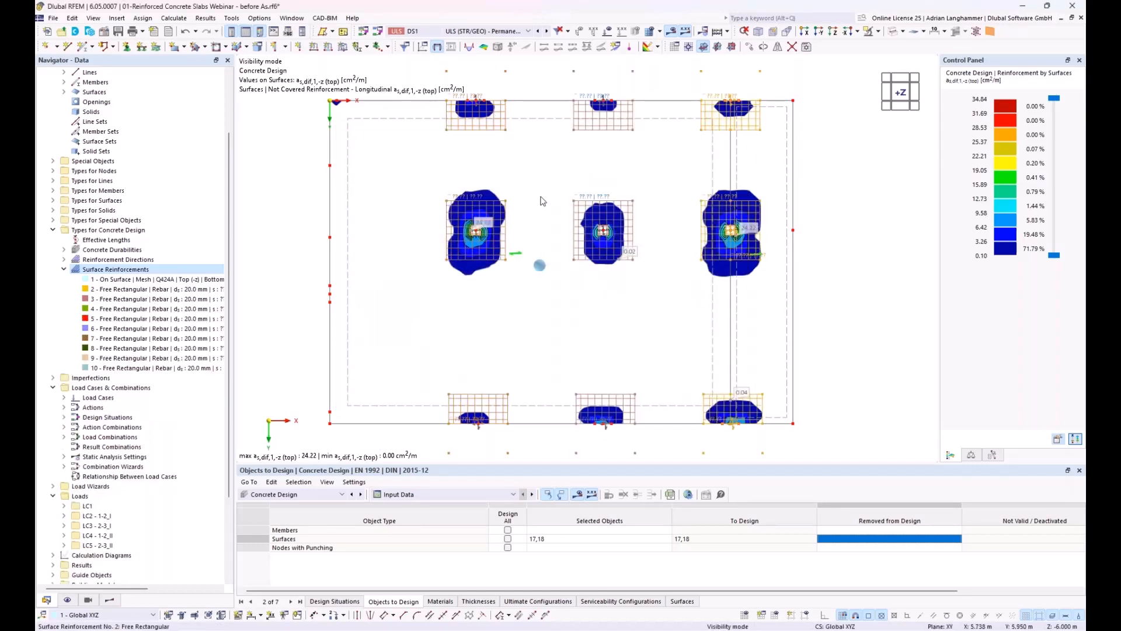
middle_click_drag(479, 350, 509, 368)
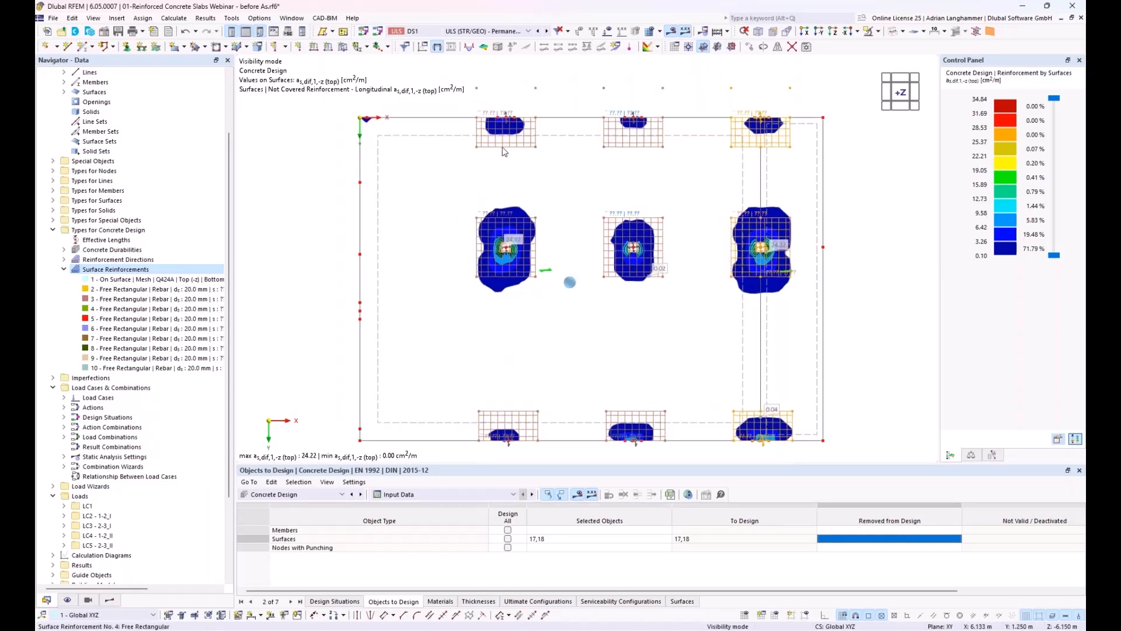
double_click(499, 415)
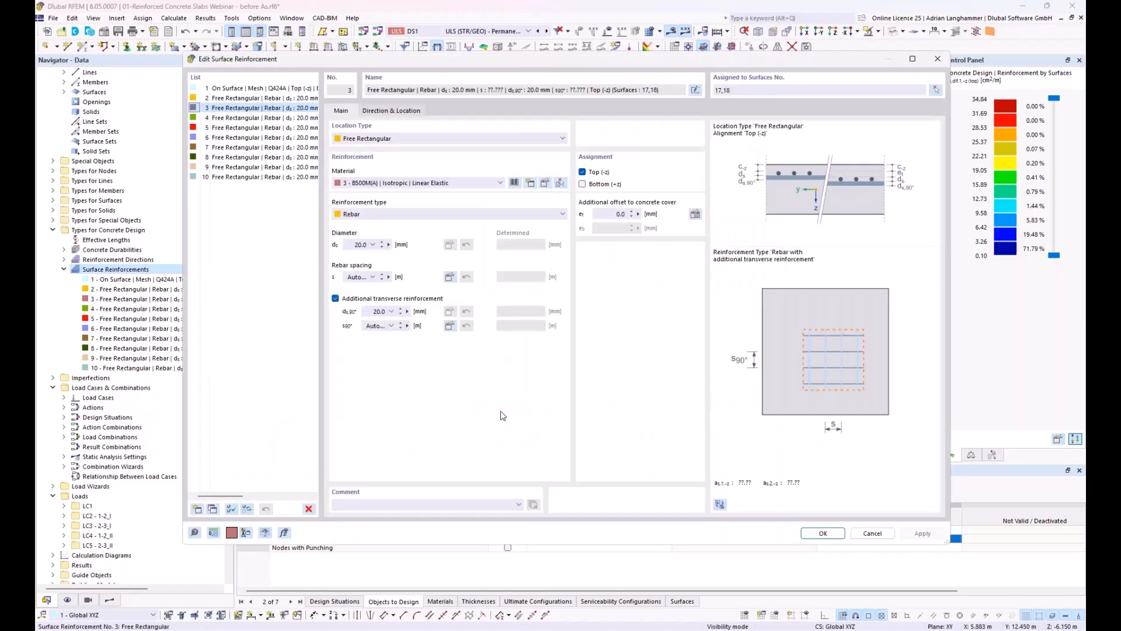
left_click_drag(494, 64, 769, 91)
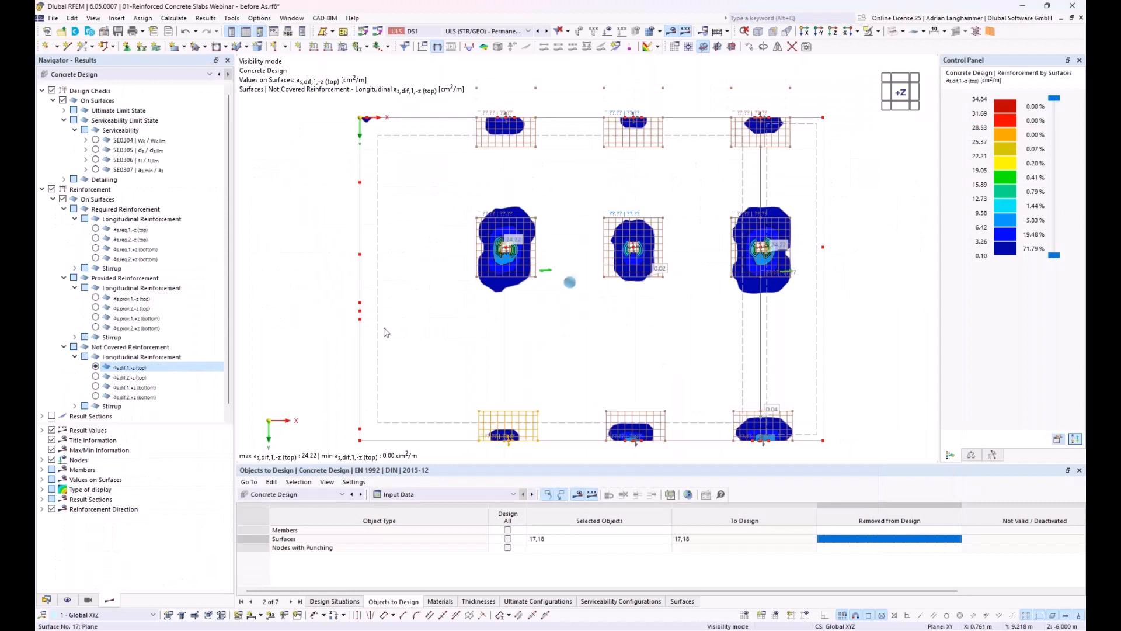
Check the not covered top longitudinal reinforcement in direction 2 and direction 1 around the copied rectangles.
left_click(95, 377)
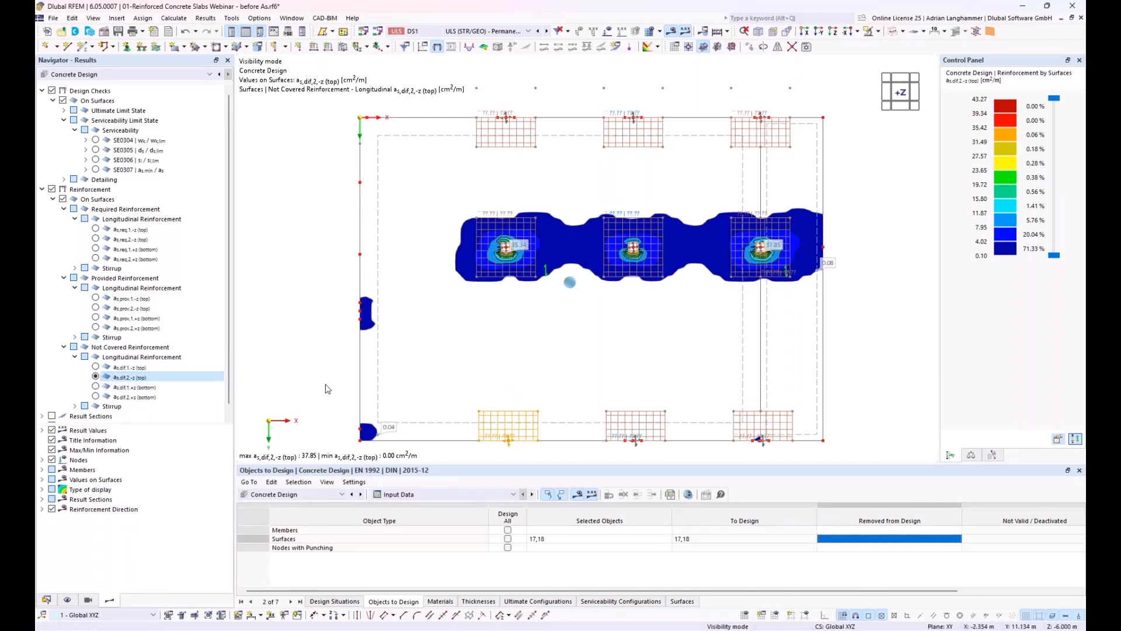
left_click(97, 367)
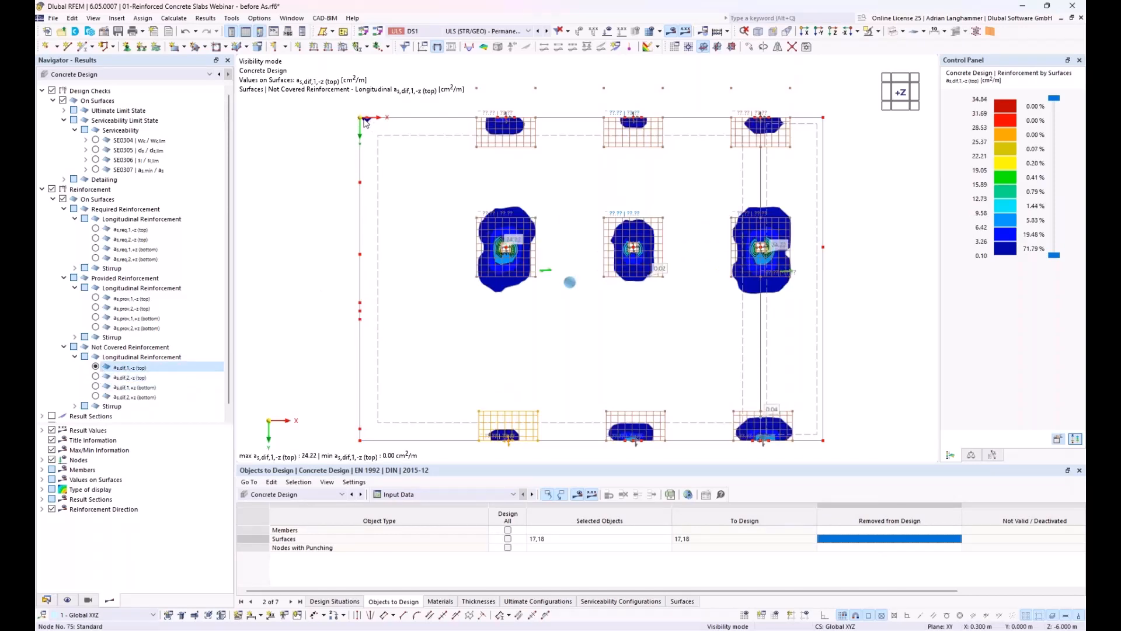
middle_click_drag(409, 200, 415, 170)
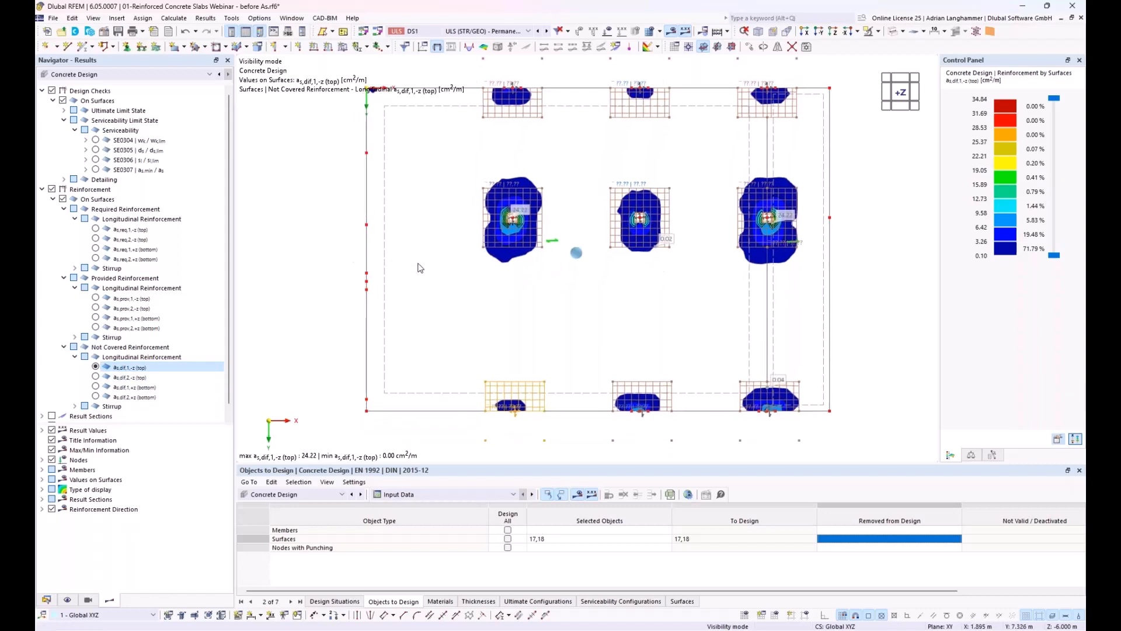
middle_click_drag(422, 279, 427, 301)
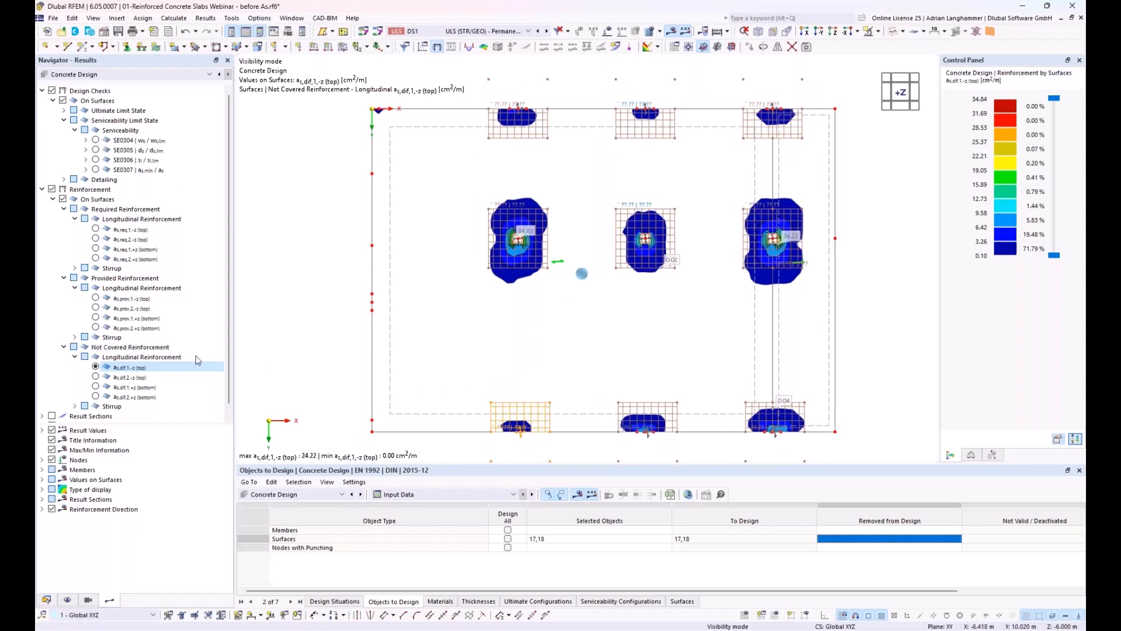
Copy the rectangular reinforcement of the edge rectangle and center the copy at the slab corner at X 0.000, Y 13.700 m.
double_click(544, 406)
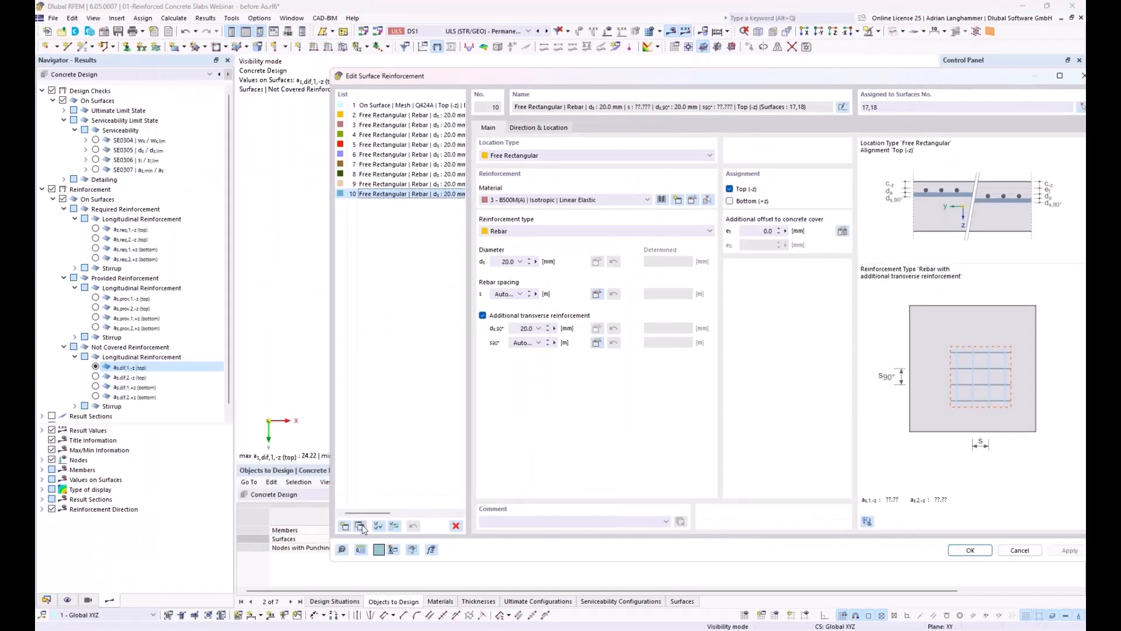
left_click(361, 526)
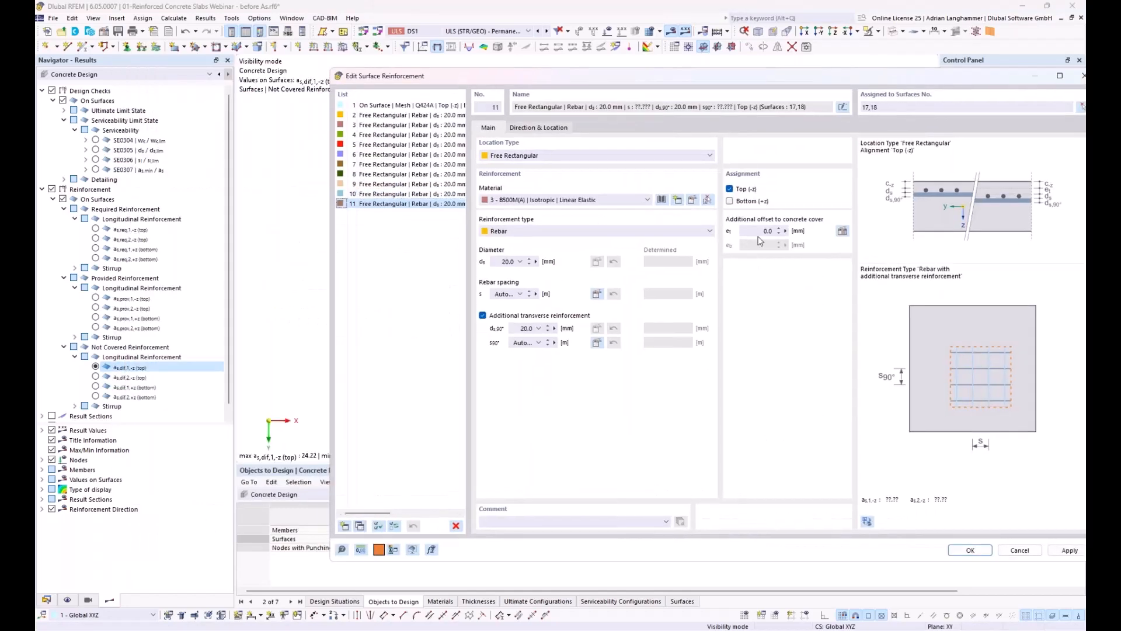
left_click(549, 129)
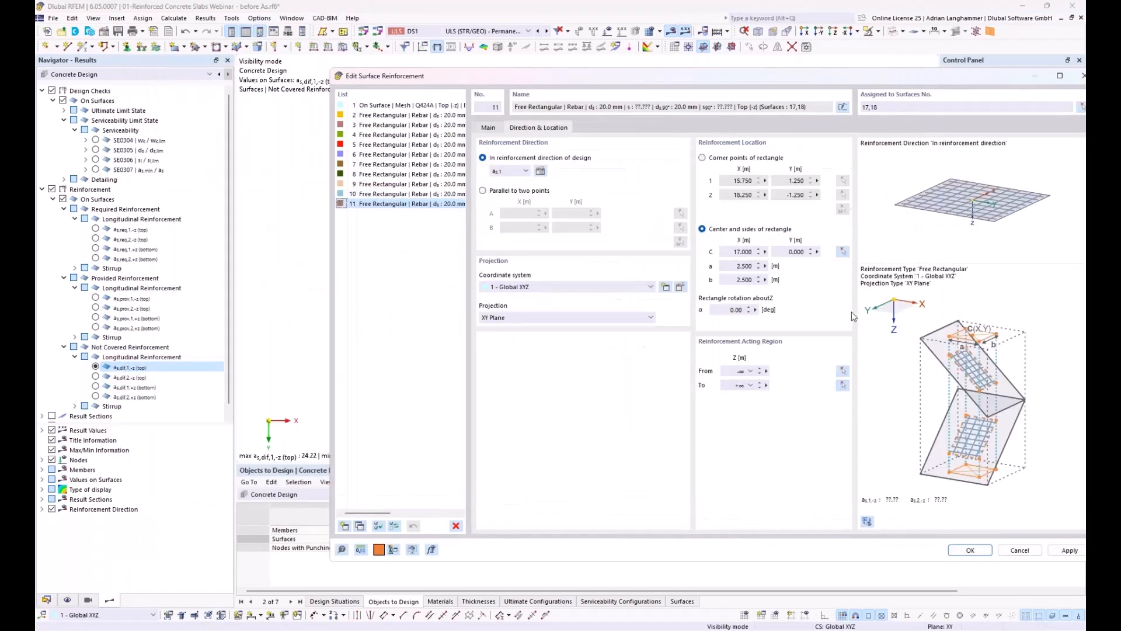
left_click(842, 251)
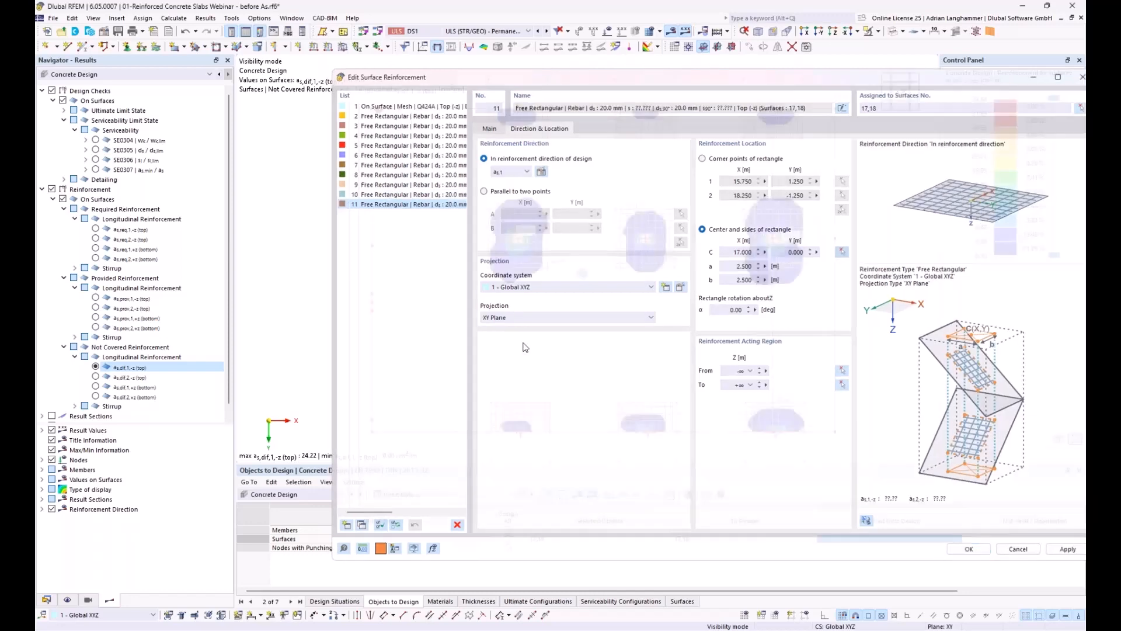
left_click(371, 425)
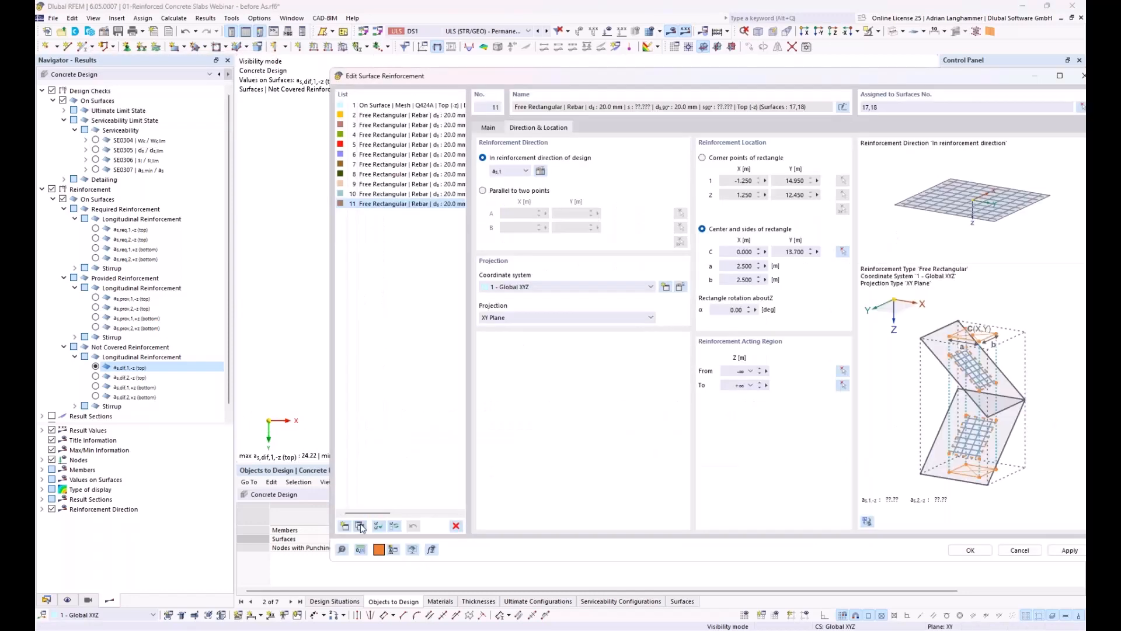
Copy the corner reinforcement twice, centering the copies at X 0.000, Y 8.200 m and X 0.000, Y 0.000 m, and confirm the surface reinforcements.
left_click(843, 252)
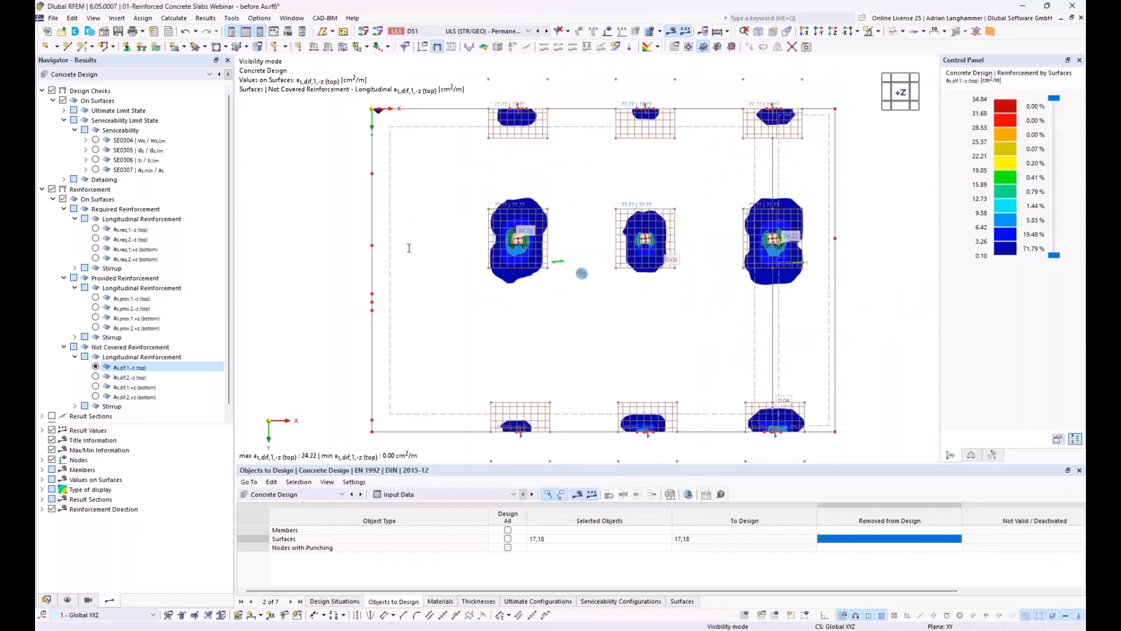
left_click(372, 302)
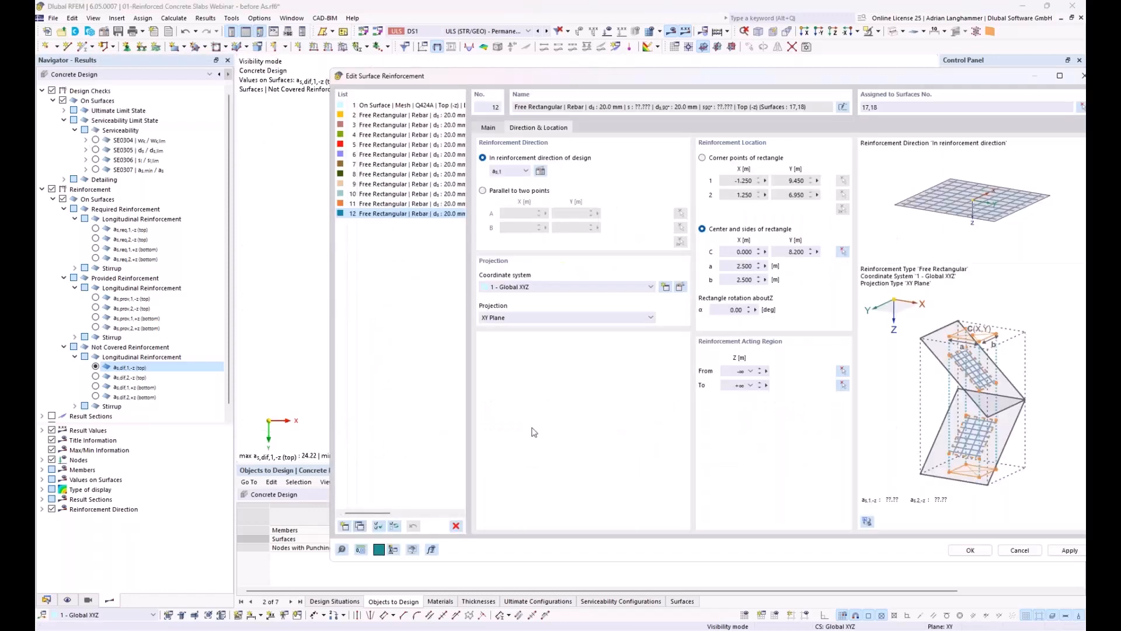
left_click(843, 252)
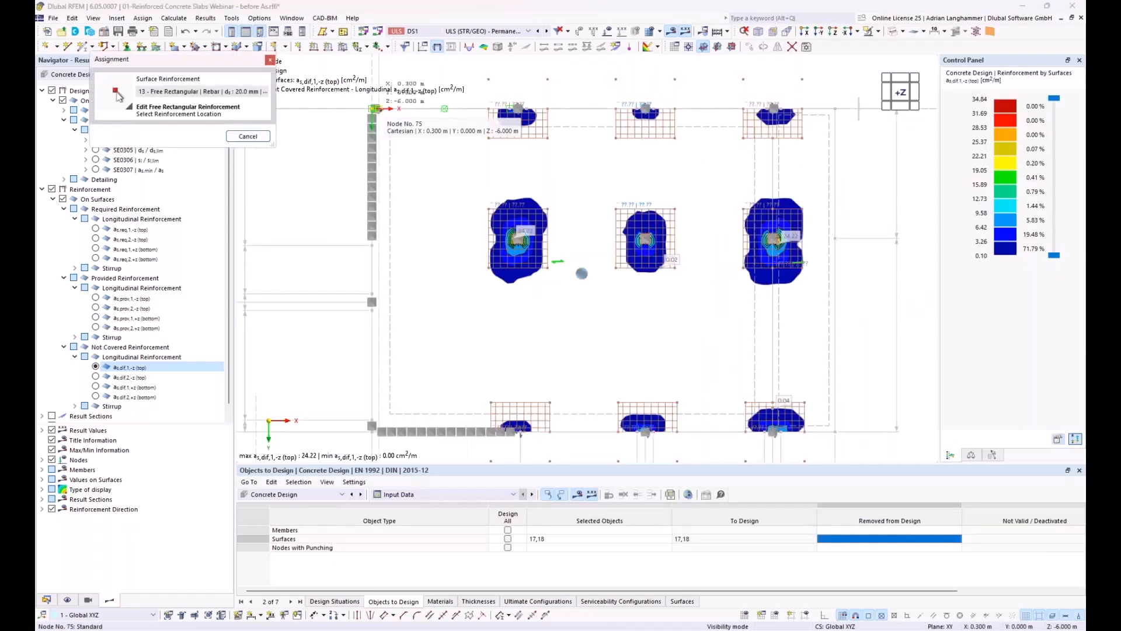
left_click(374, 108)
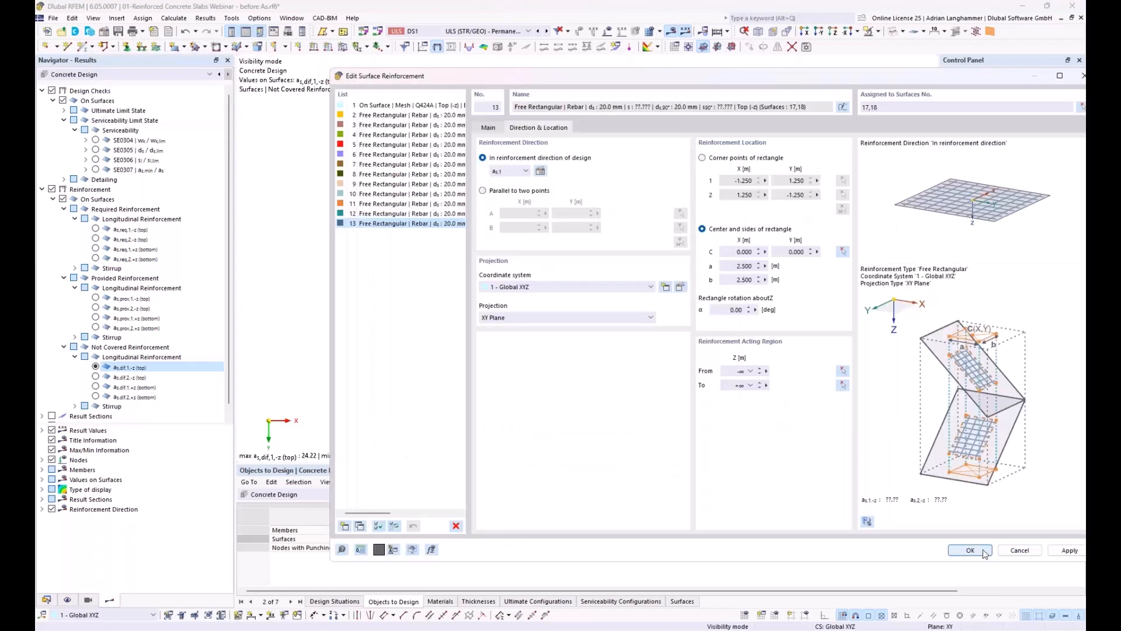
key("Return")
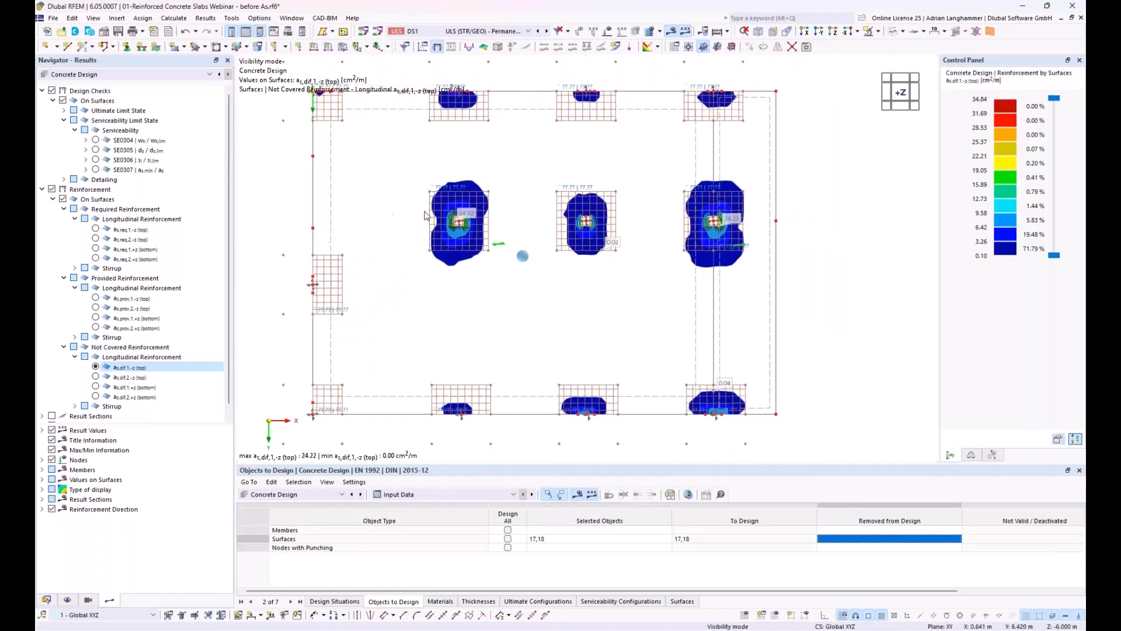
Compare the not covered top reinforcement of both directions at the edge rectangles to judge where transverse bars are needed, ending on direction 2.
left_click(96, 378)
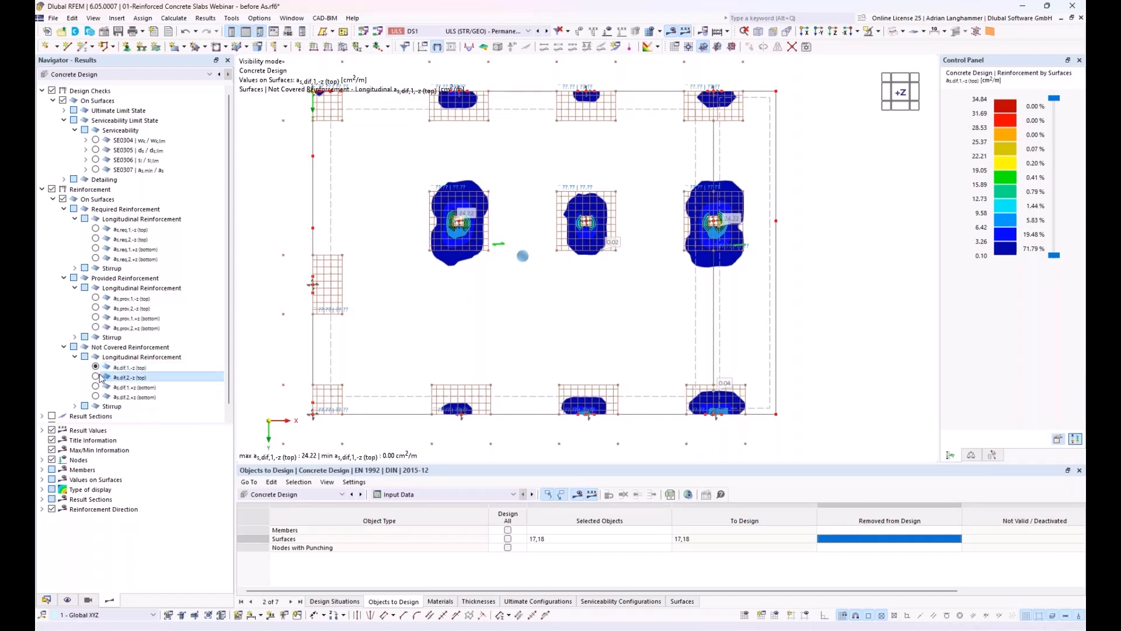
left_click(96, 377)
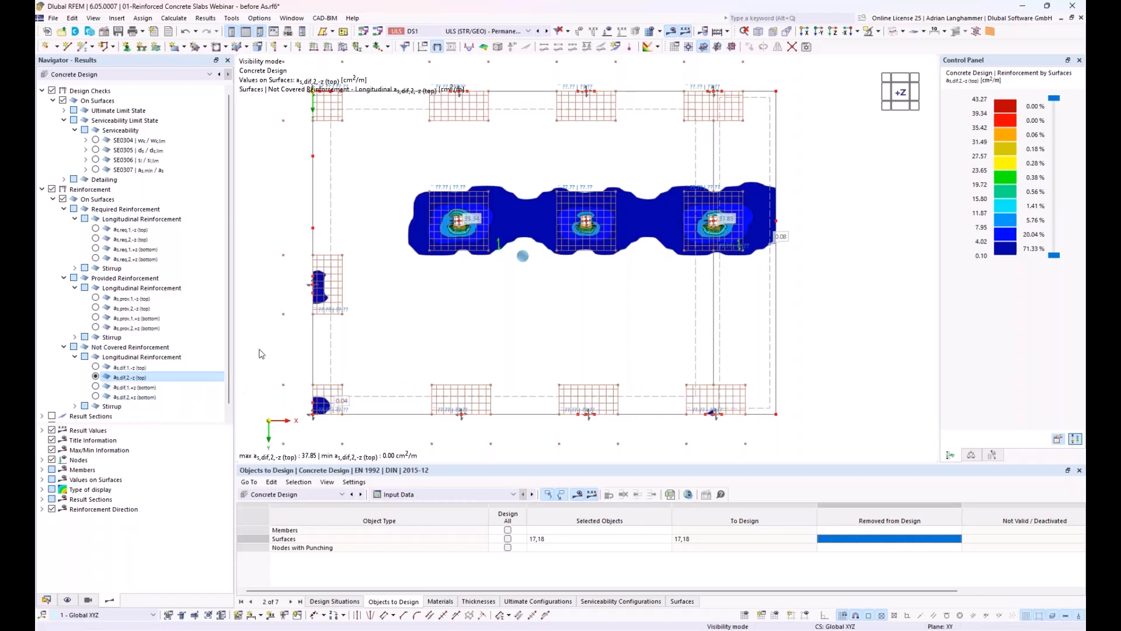
left_click(95, 369)
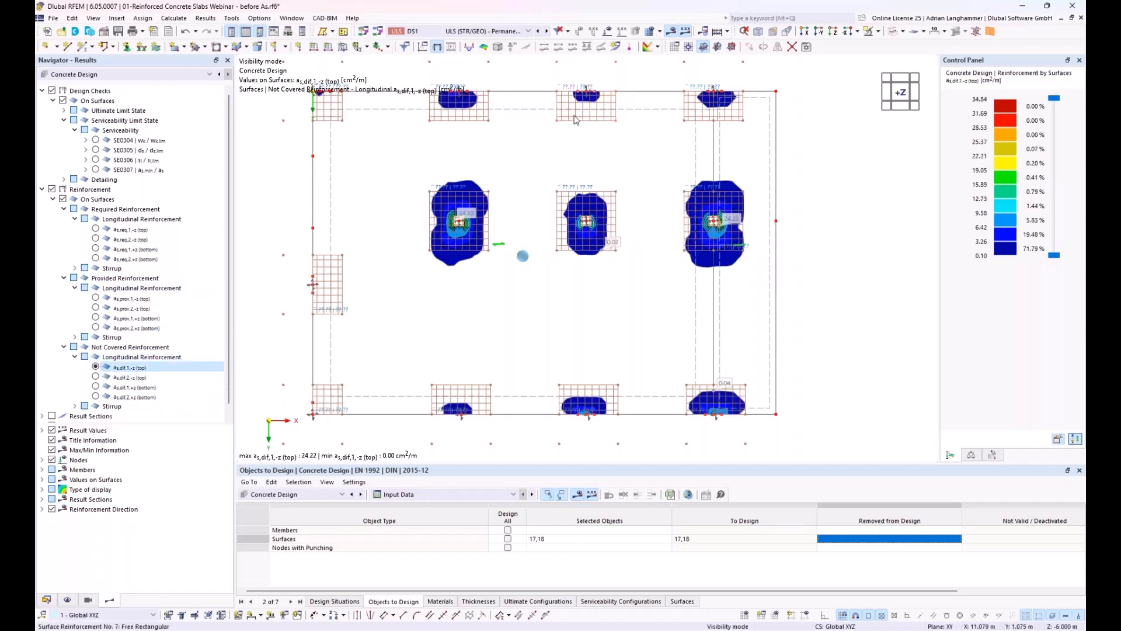
middle_click_drag(504, 98, 515, 121)
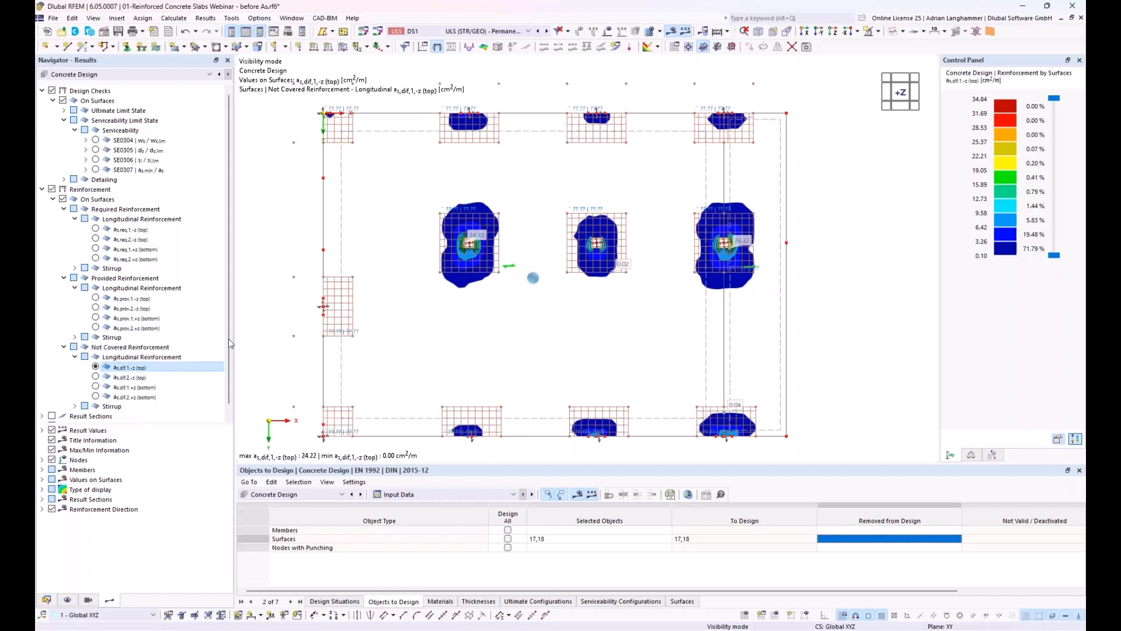
left_click(97, 379)
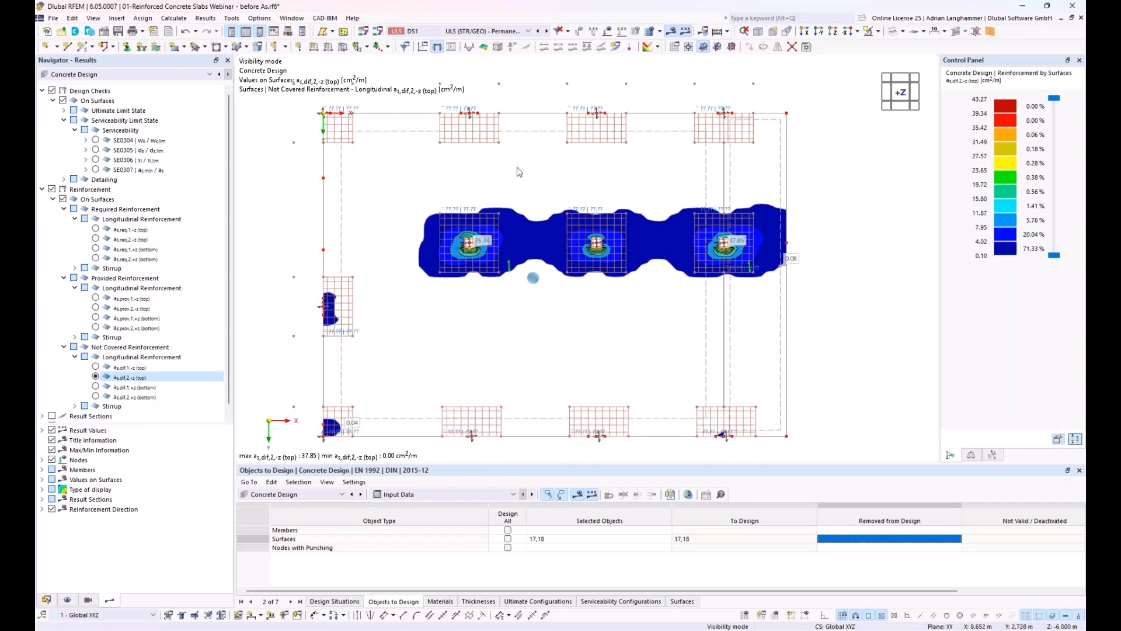
Turn off the additional transverse reinforcement for the three edge rectangles along Y 0.000 m and the first two along the opposite edge.
left_click(469, 141)
left_click(594, 133)
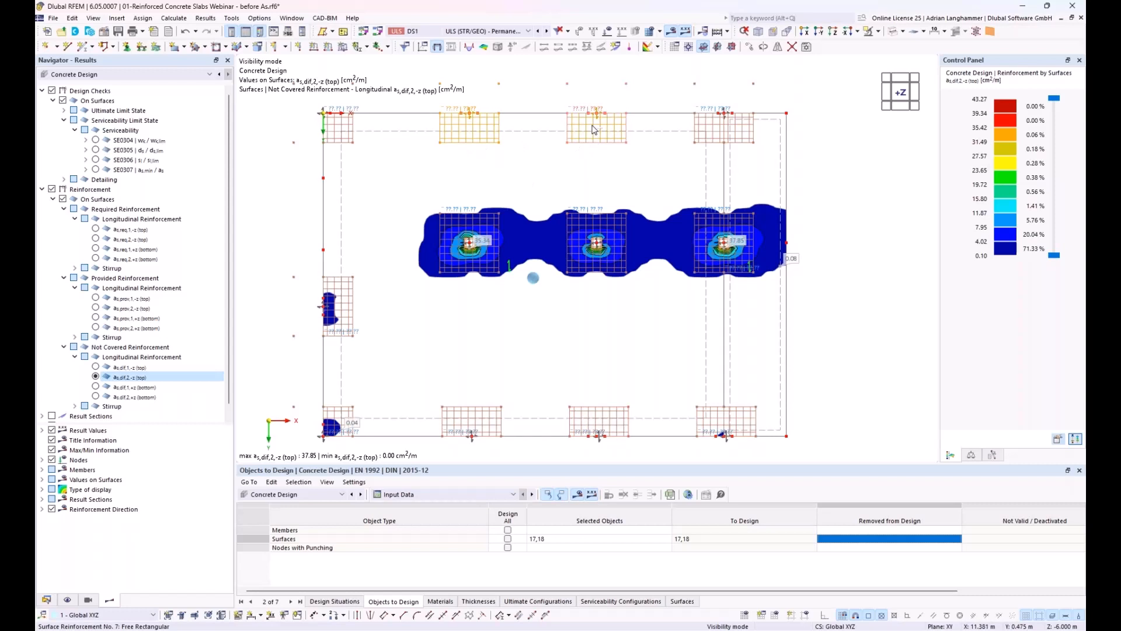
left_click(704, 136)
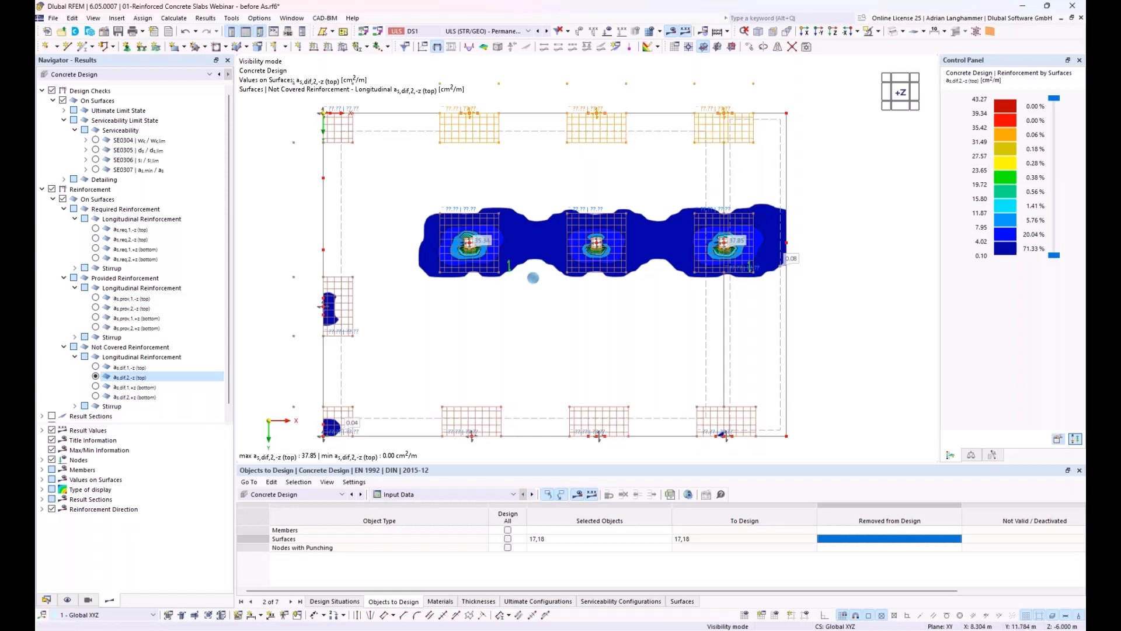
right_click(606, 415)
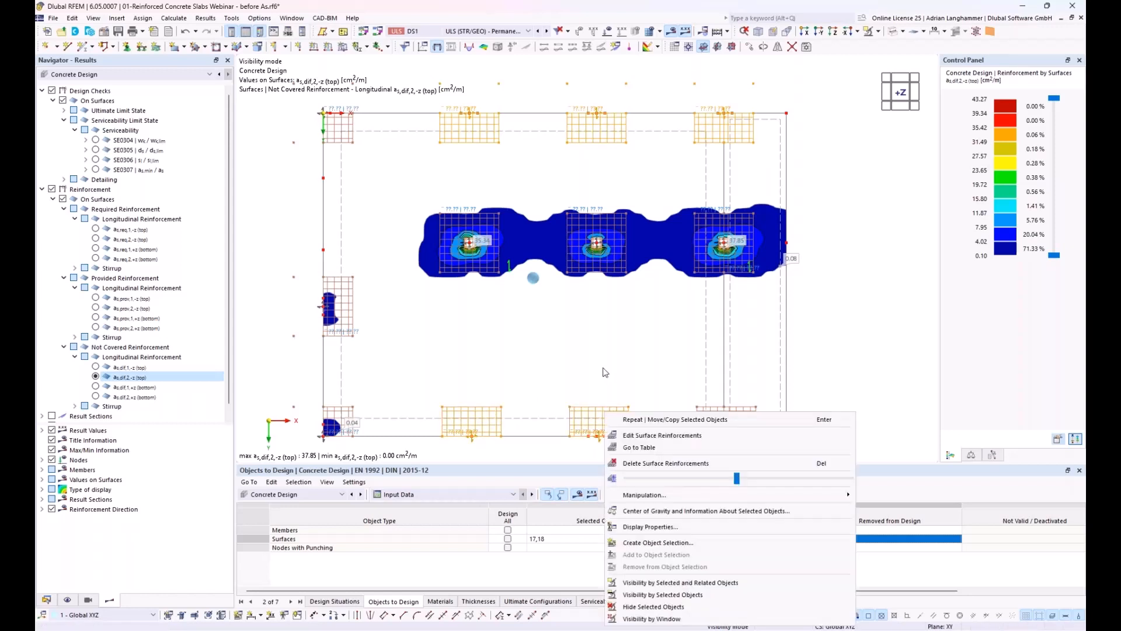
left_click(649, 440)
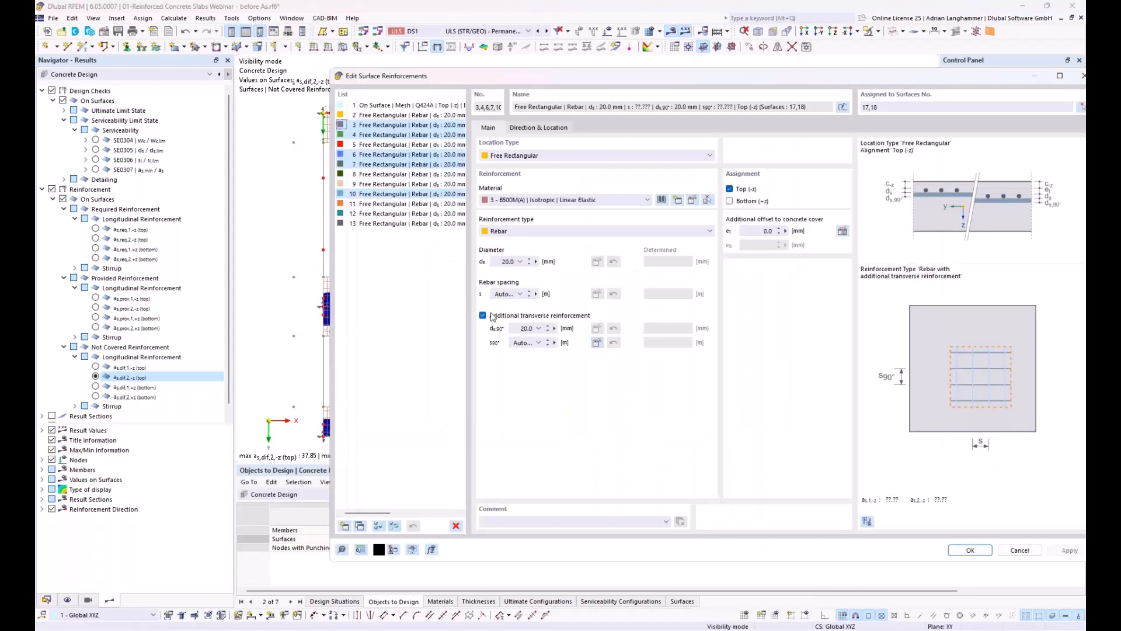
left_click(482, 316)
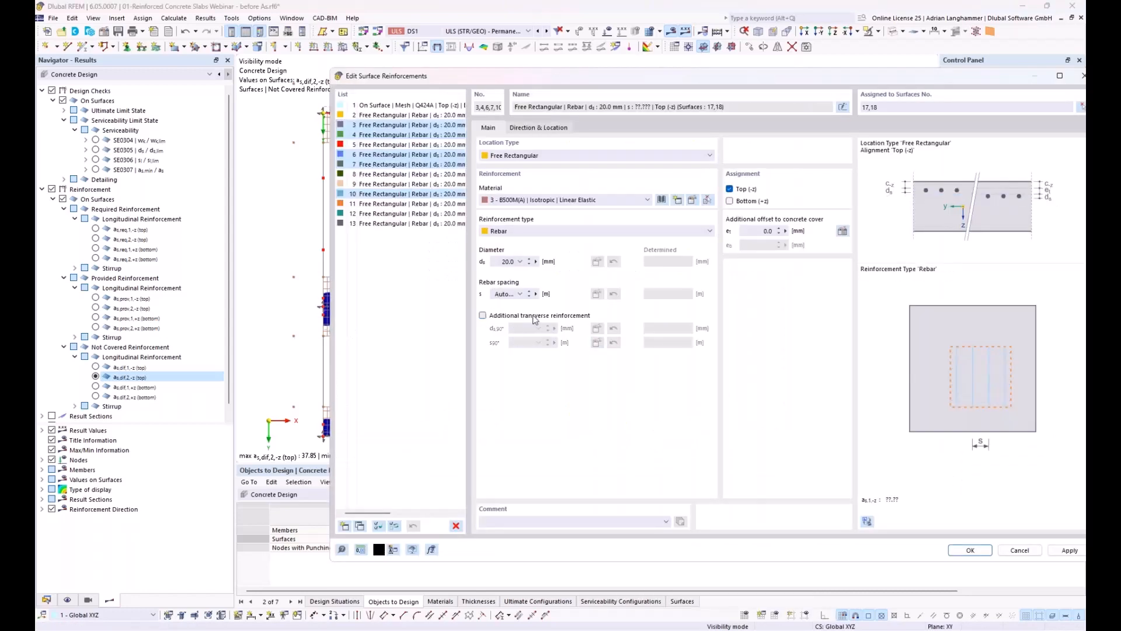
left_click(970, 550)
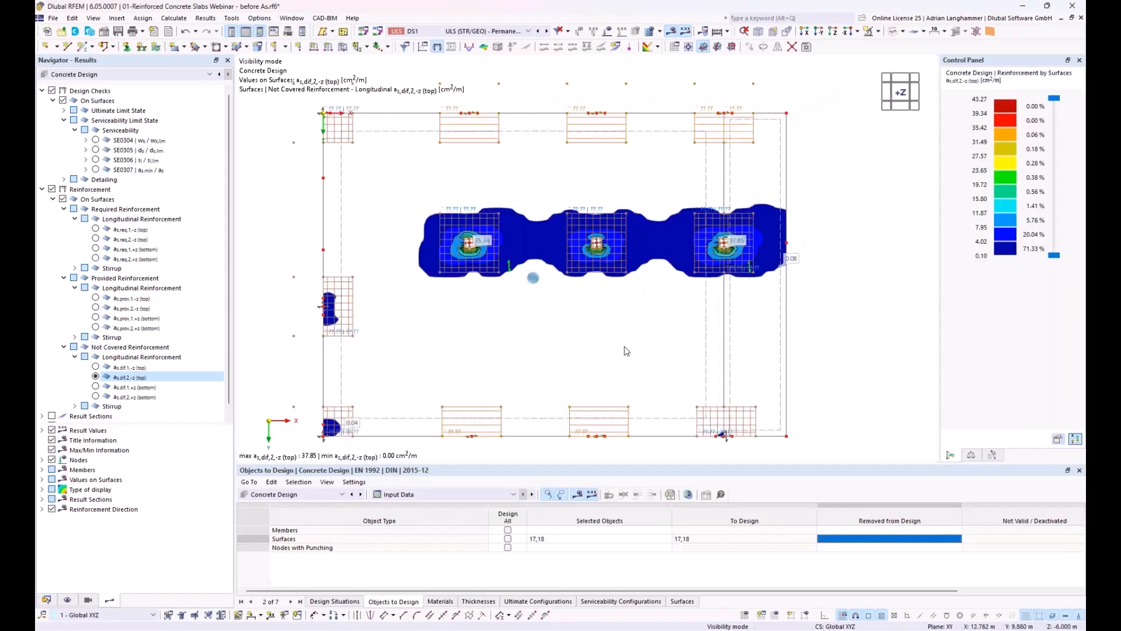
Turn off the additional transverse reinforcement for the corner rectangle centered at X 0.000, Y 0.000 m.
double_click(337, 143)
left_click(482, 315)
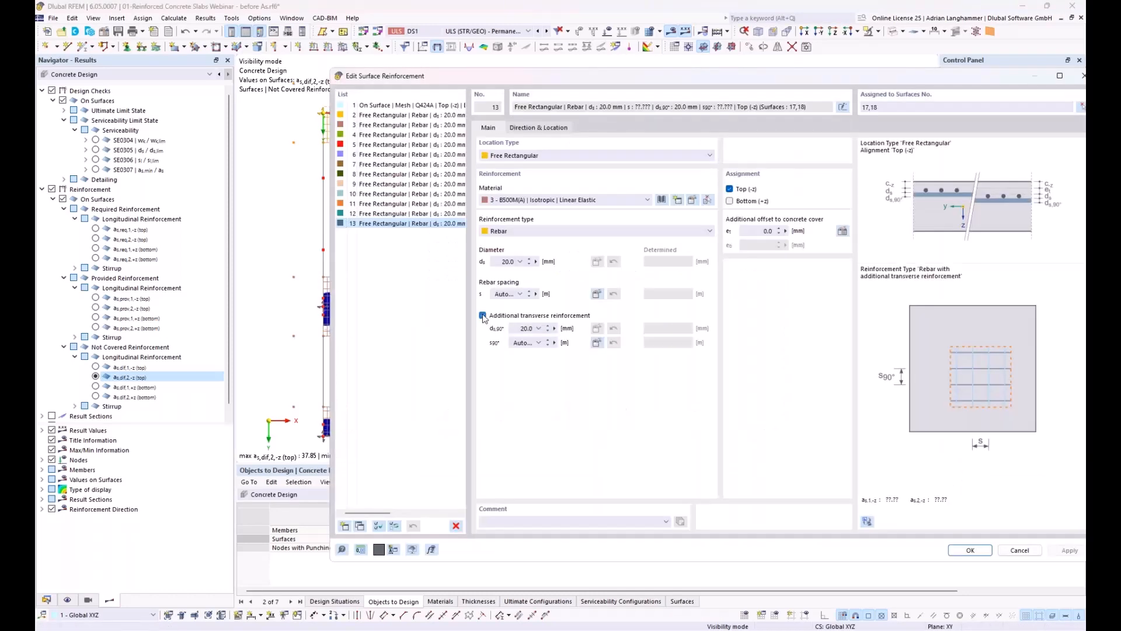
key("Return")
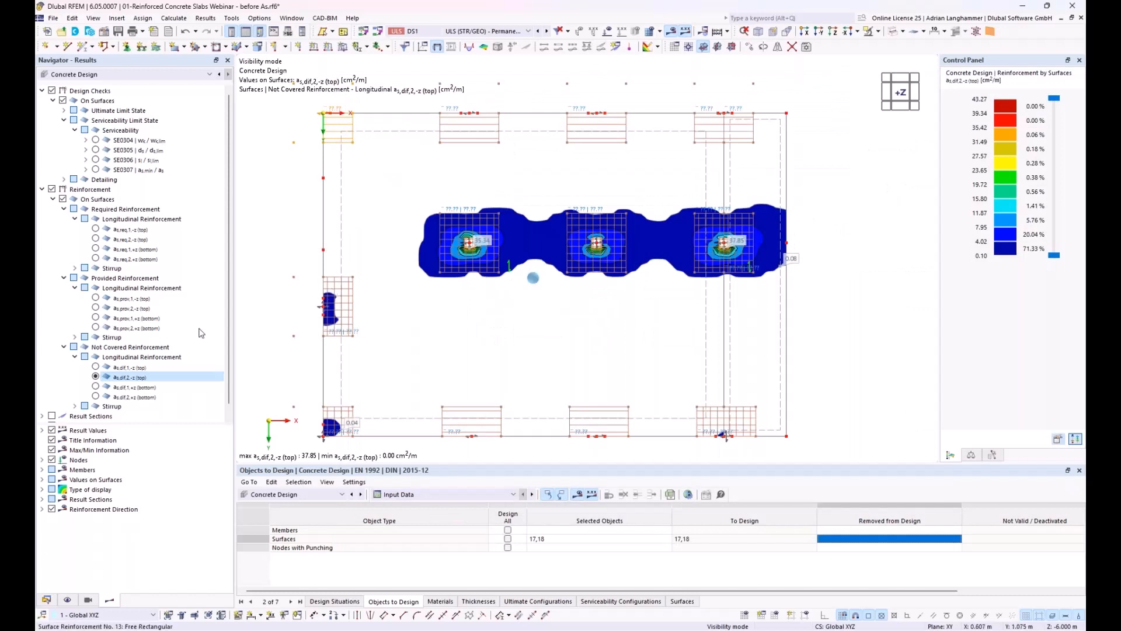
Turn off the additional transverse reinforcement for the rectangles at X 0.000, Y 8.200 m and Y 13.700 m and set their reinforcement direction to as,2.
left_click(130, 367)
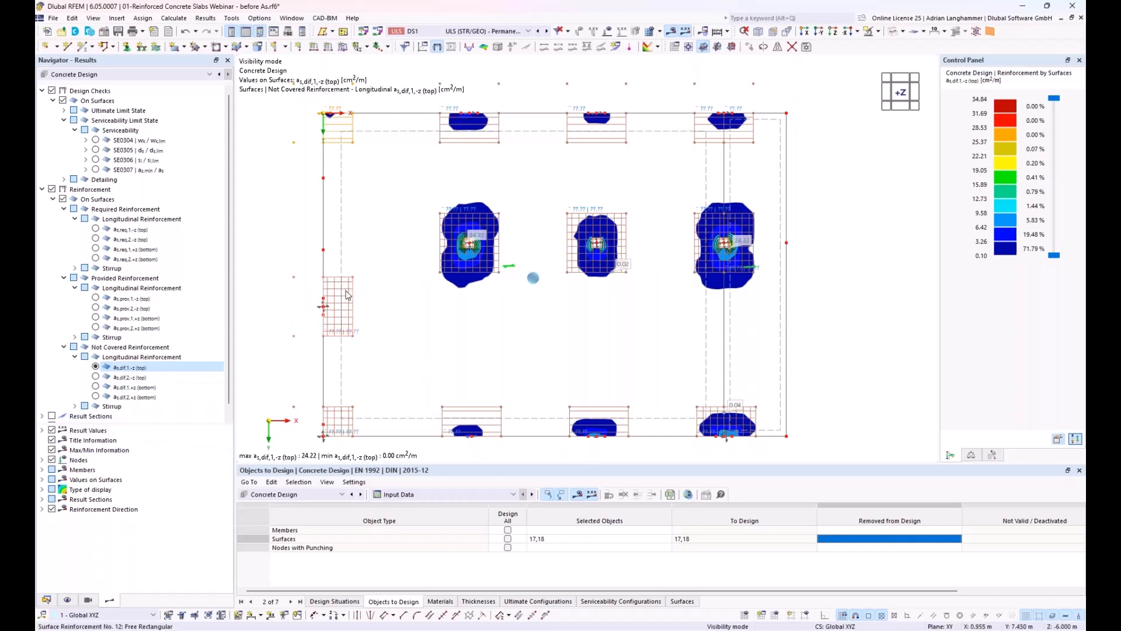
left_click(126, 377)
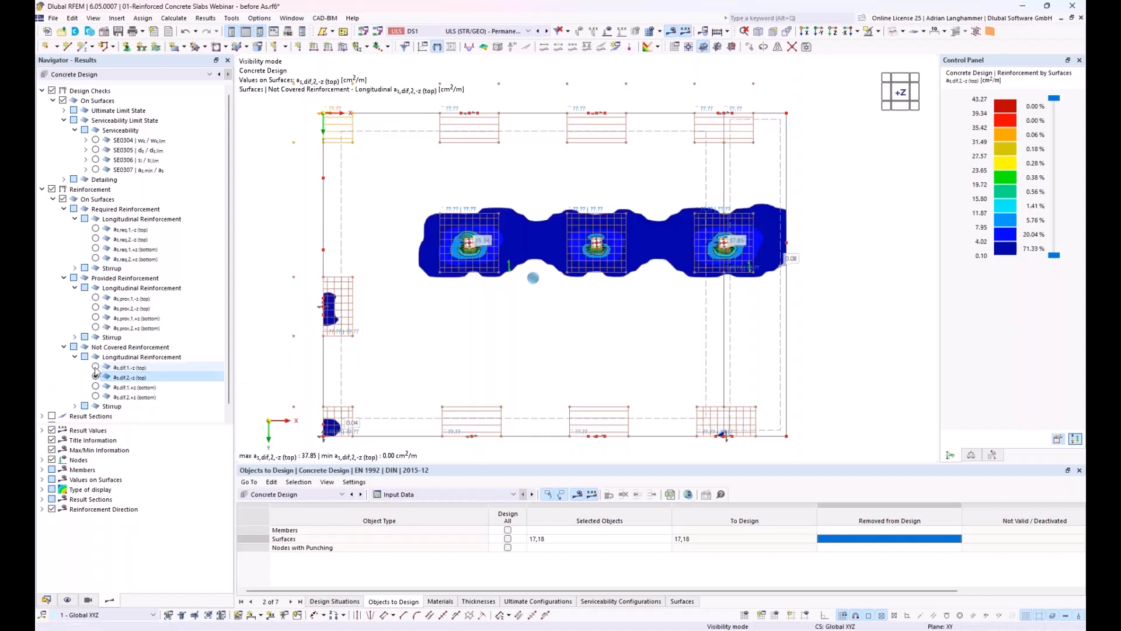
left_click(341, 305)
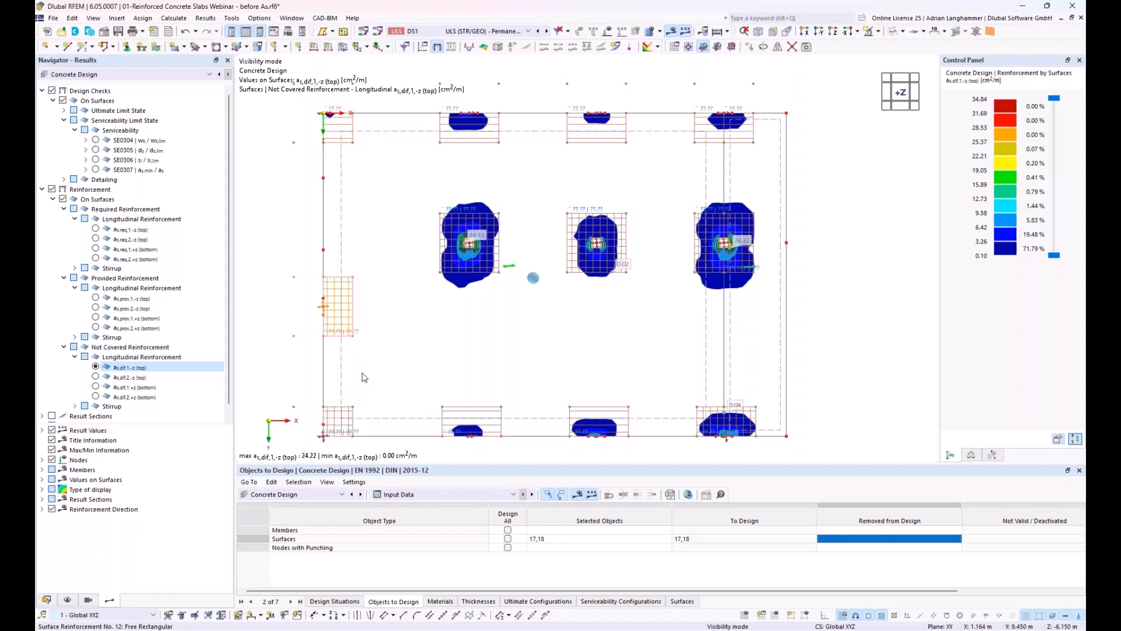
double_click(350, 413)
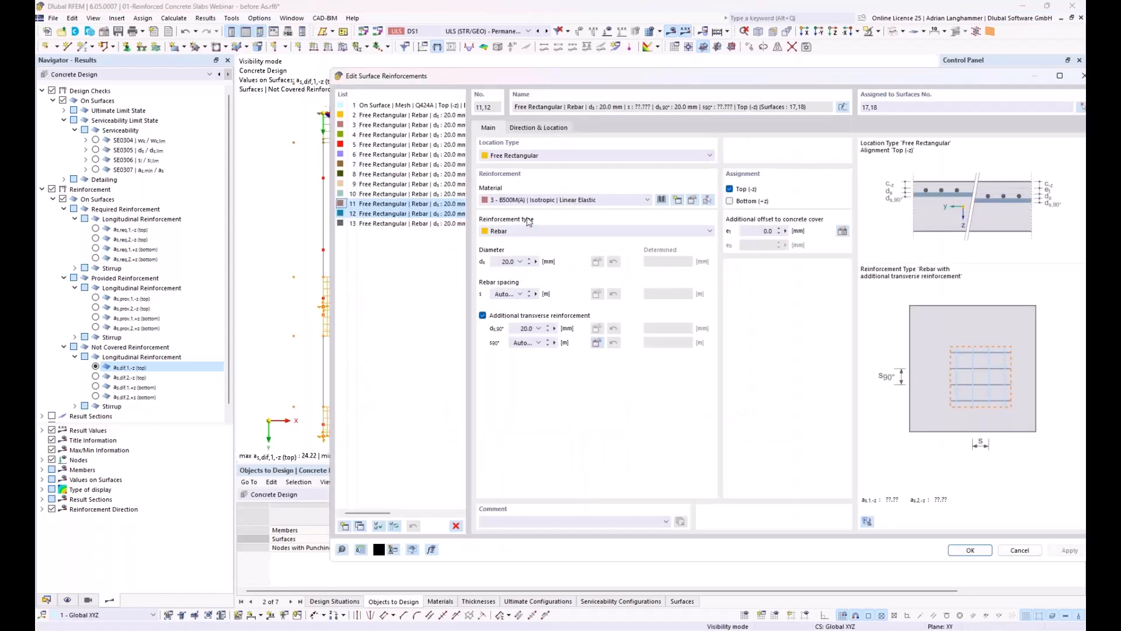
left_click(483, 316)
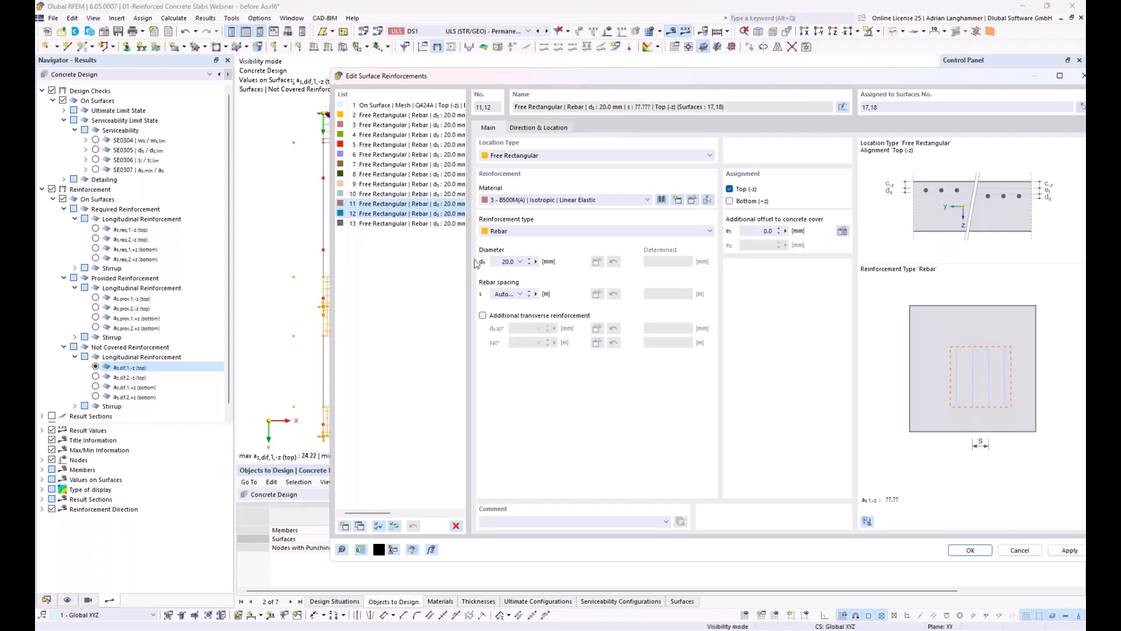
left_click(537, 127)
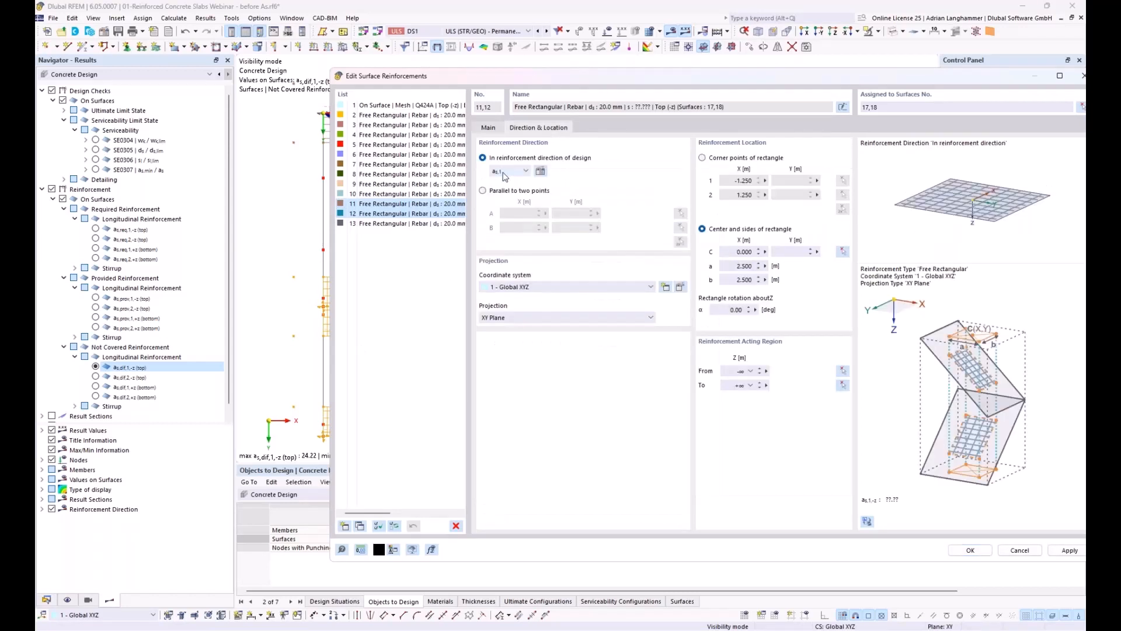
left_click(526, 173)
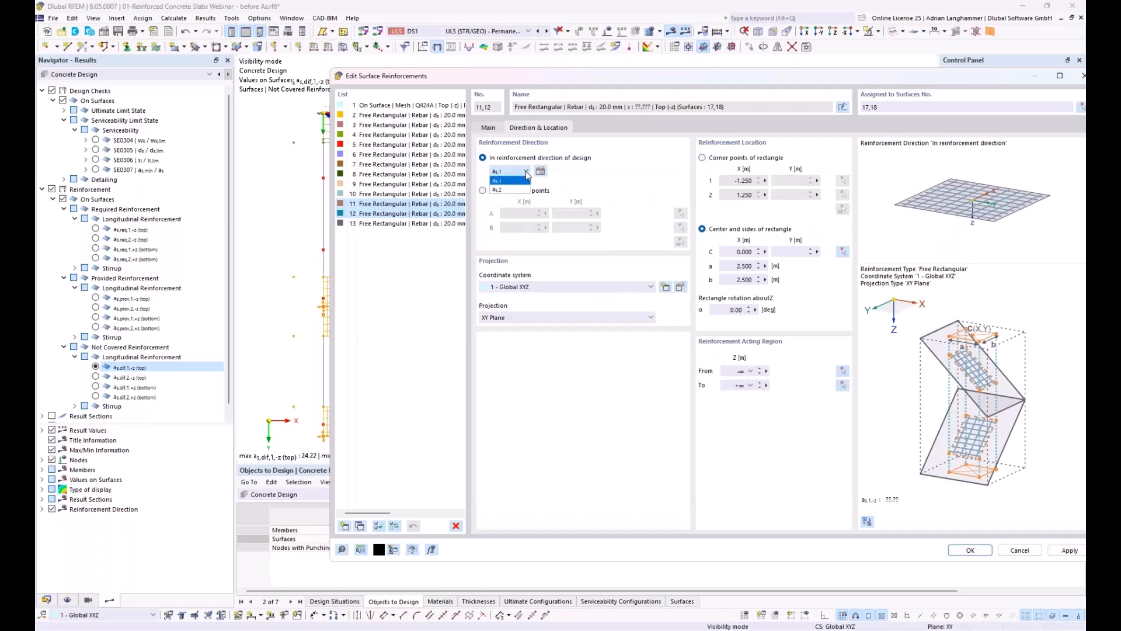
left_click(514, 190)
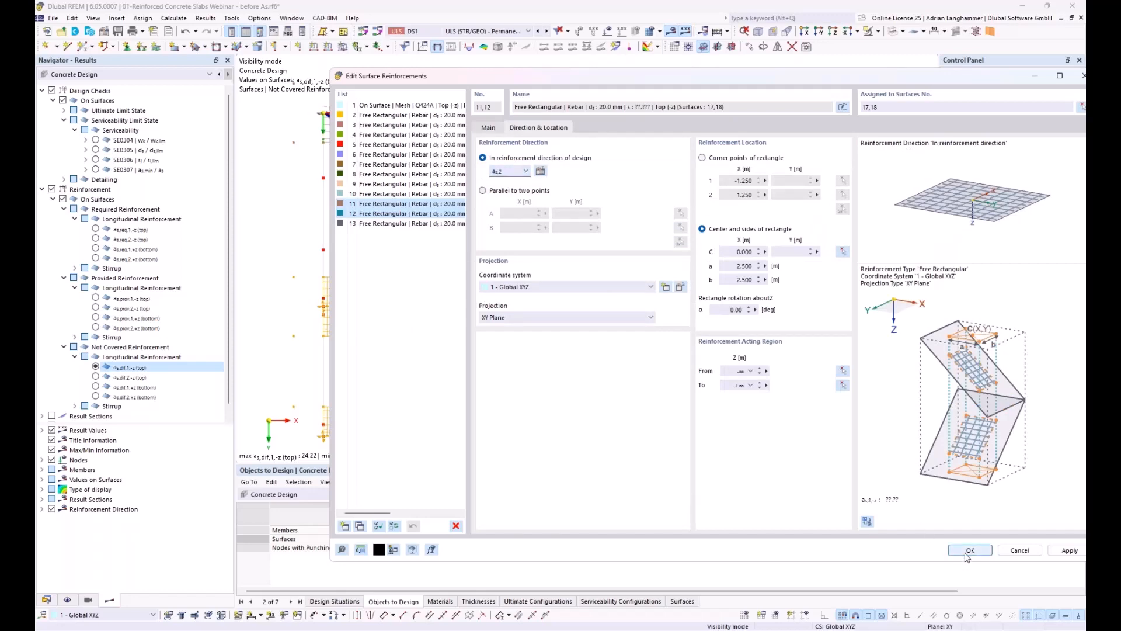
key("Return")
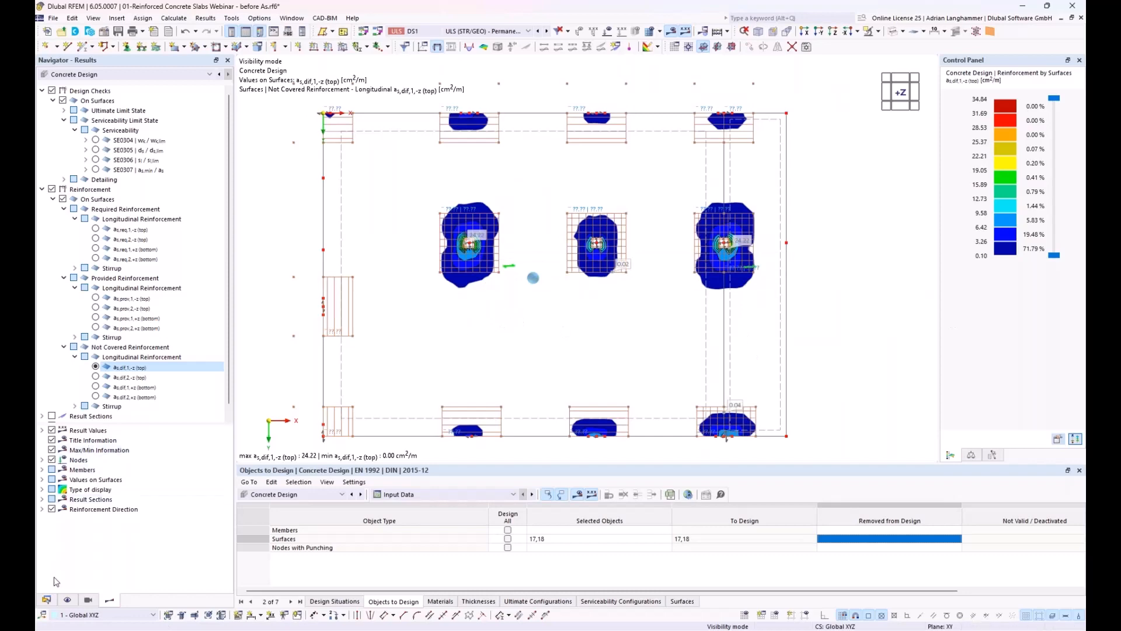
Display the not covered top reinforcement in direction 2 to examine the strip across the inner columns.
left_click(46, 600)
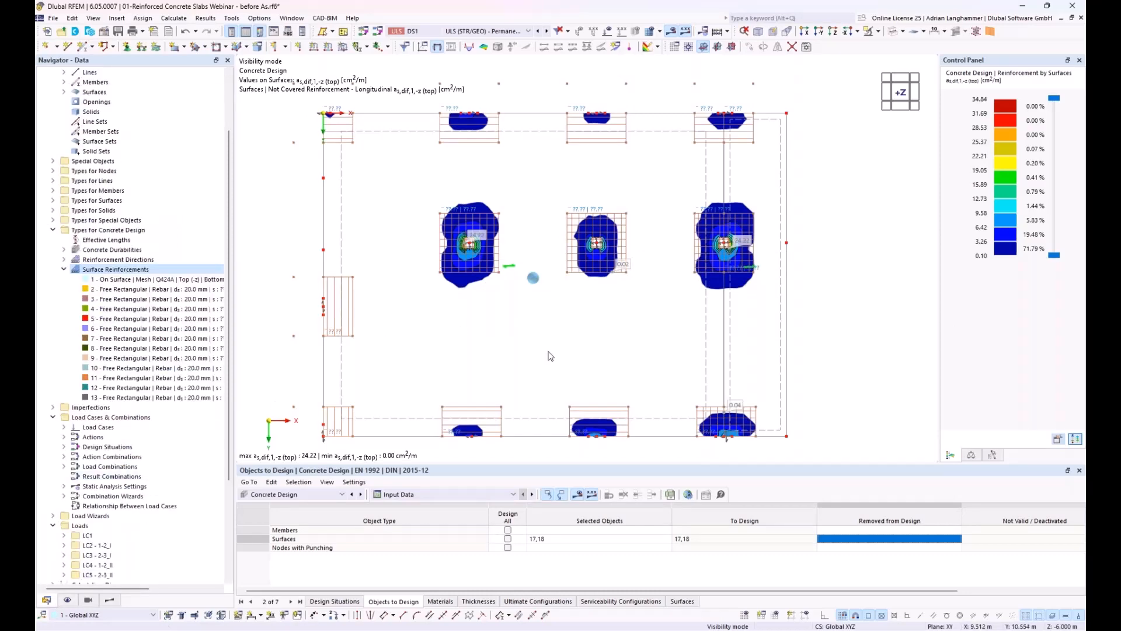
left_click(67, 599)
left_click(125, 377)
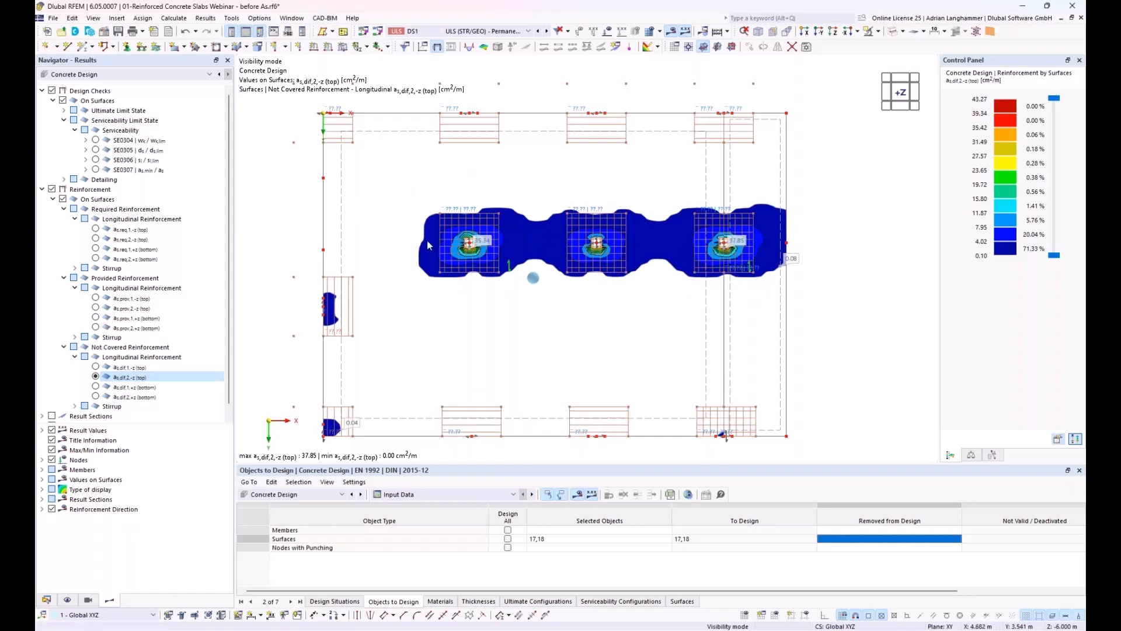
Create a new surface reinforcement with location type Free Rectangular and assign it to surfaces 17 and 18.
left_click(46, 600)
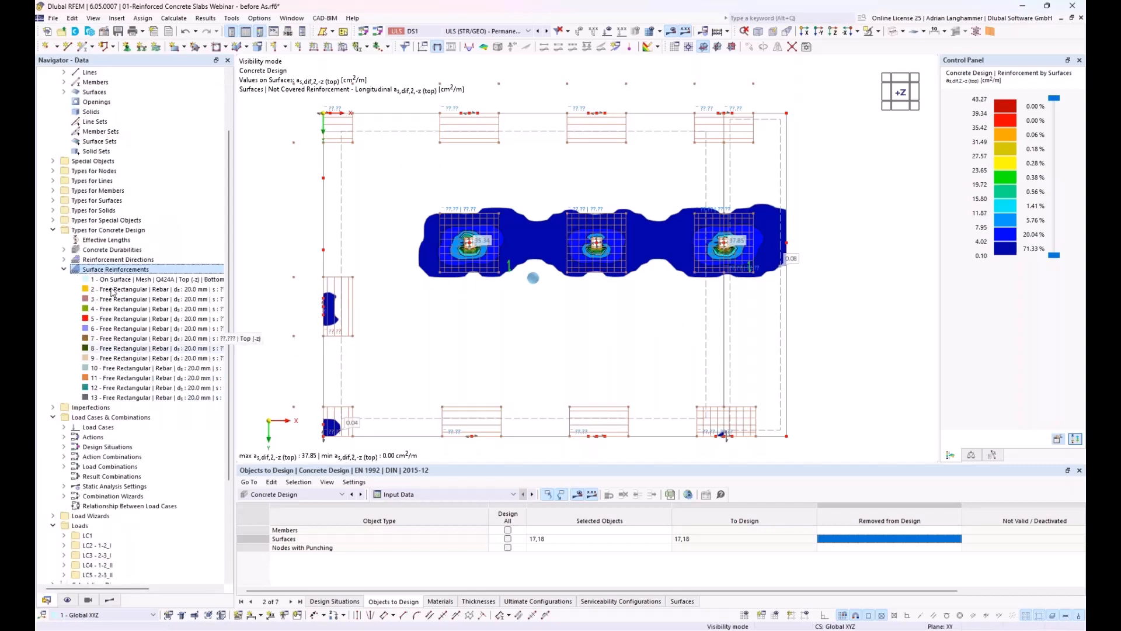
right_click(101, 271)
left_click(155, 289)
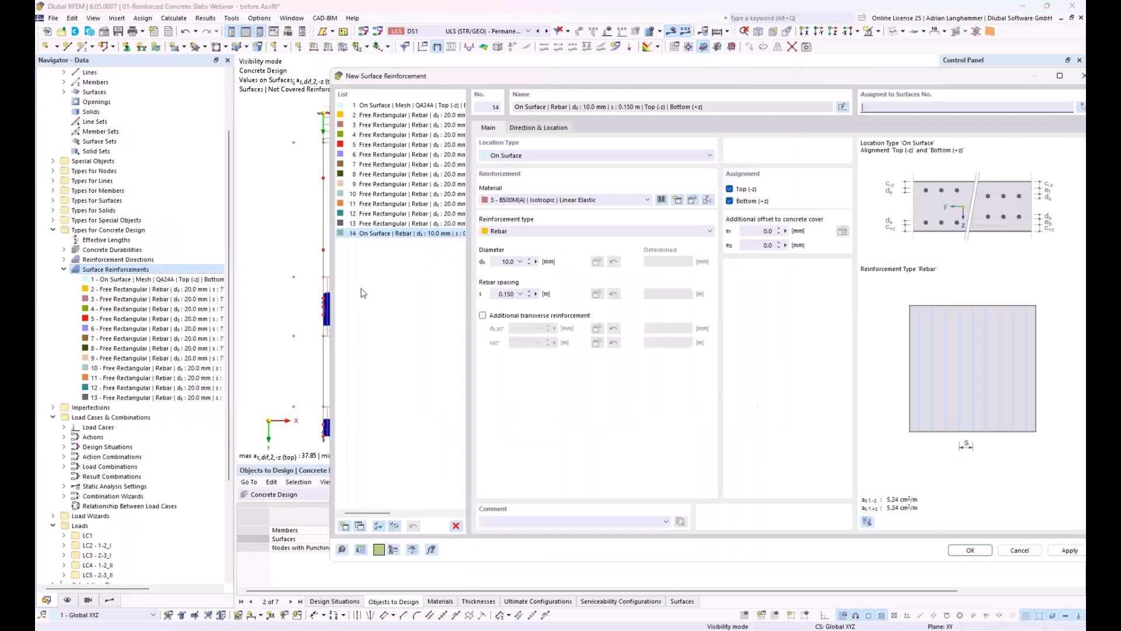
left_click(551, 157)
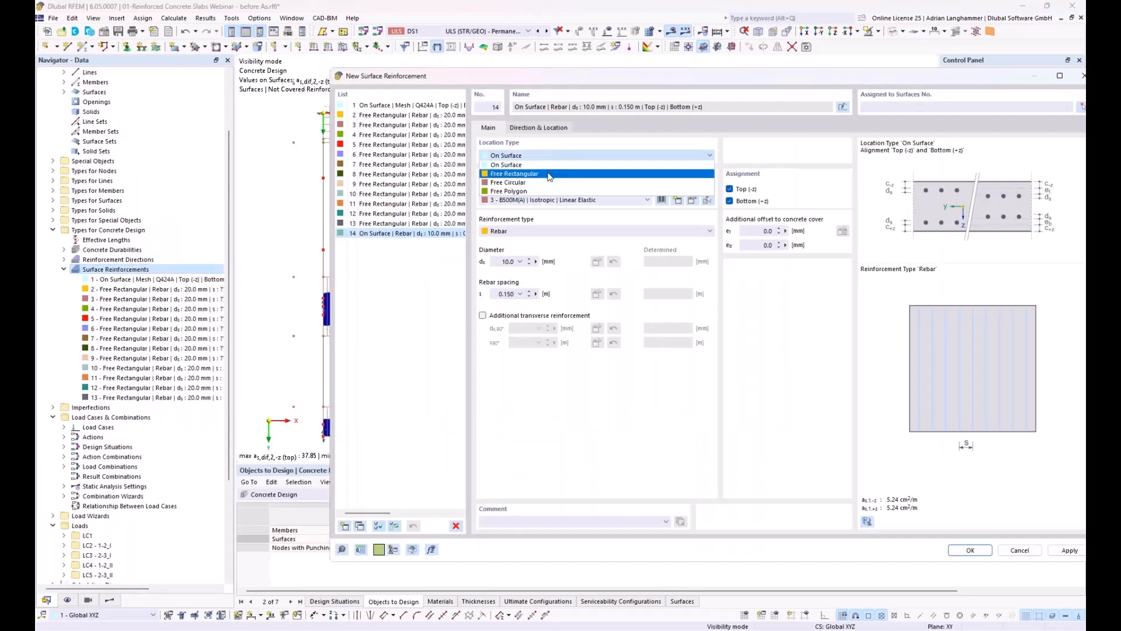
left_click(551, 170)
left_click_drag(560, 80, 341, 105)
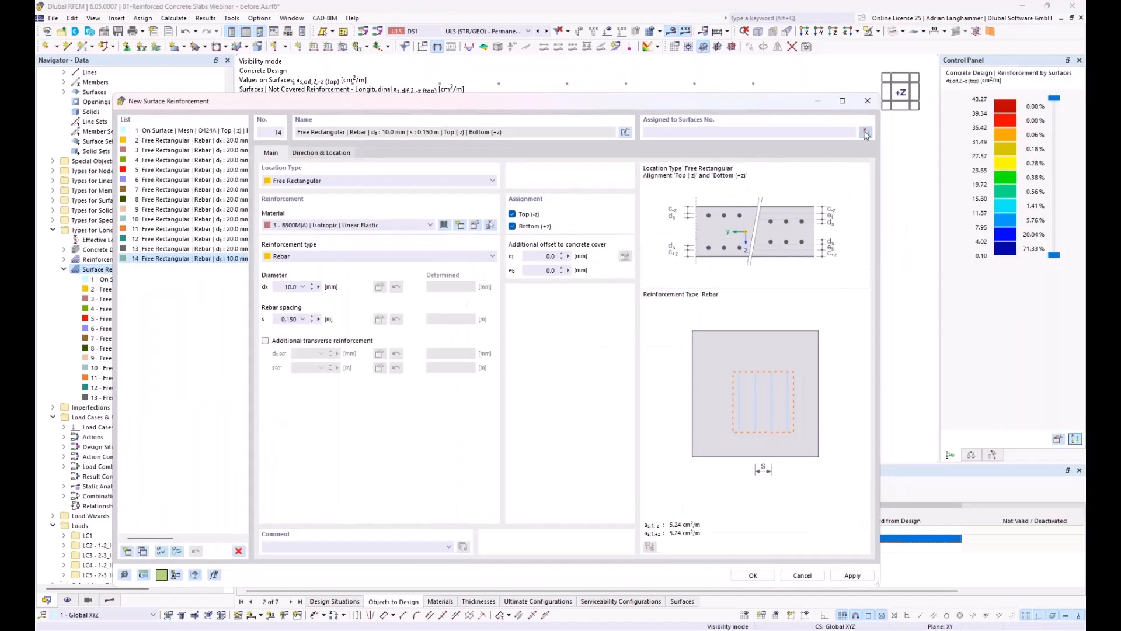
left_click(865, 132)
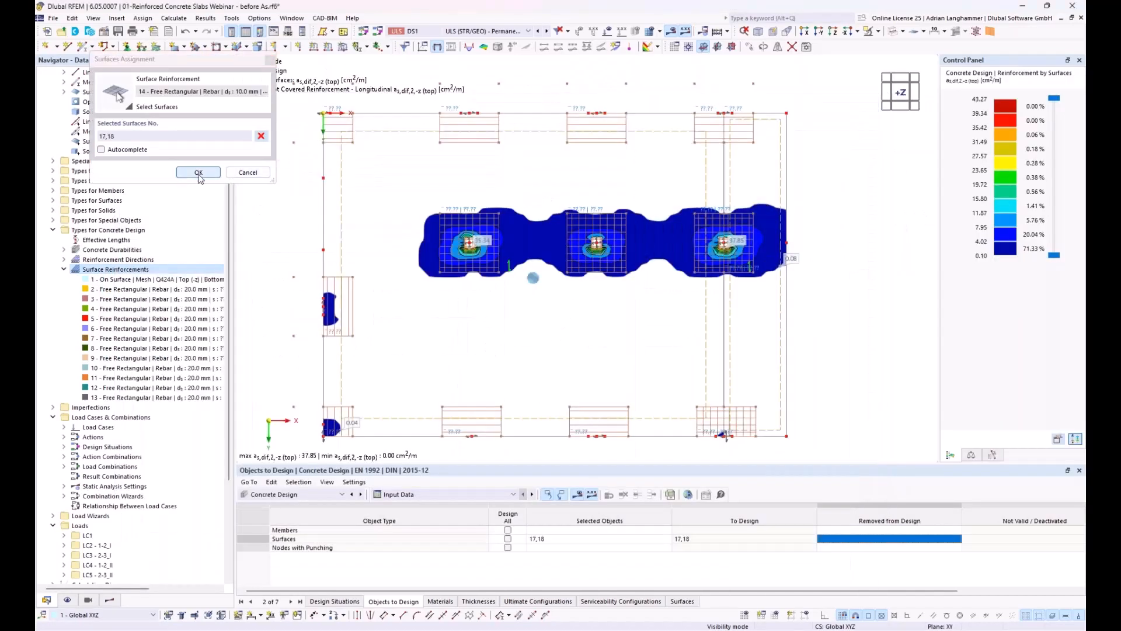
left_click(198, 172)
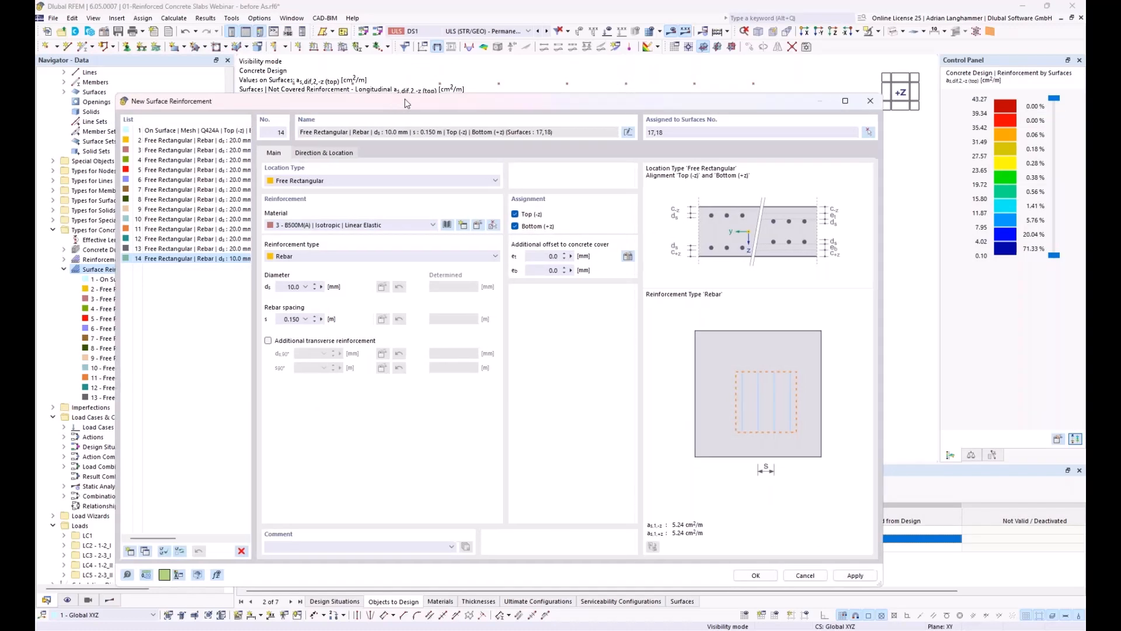
Set top-only 12 mm rebars at 0.100 m spacing, with additional transverse reinforcement of 12 mm at 10.000 m spacing.
left_click_drag(404, 99, 457, 91)
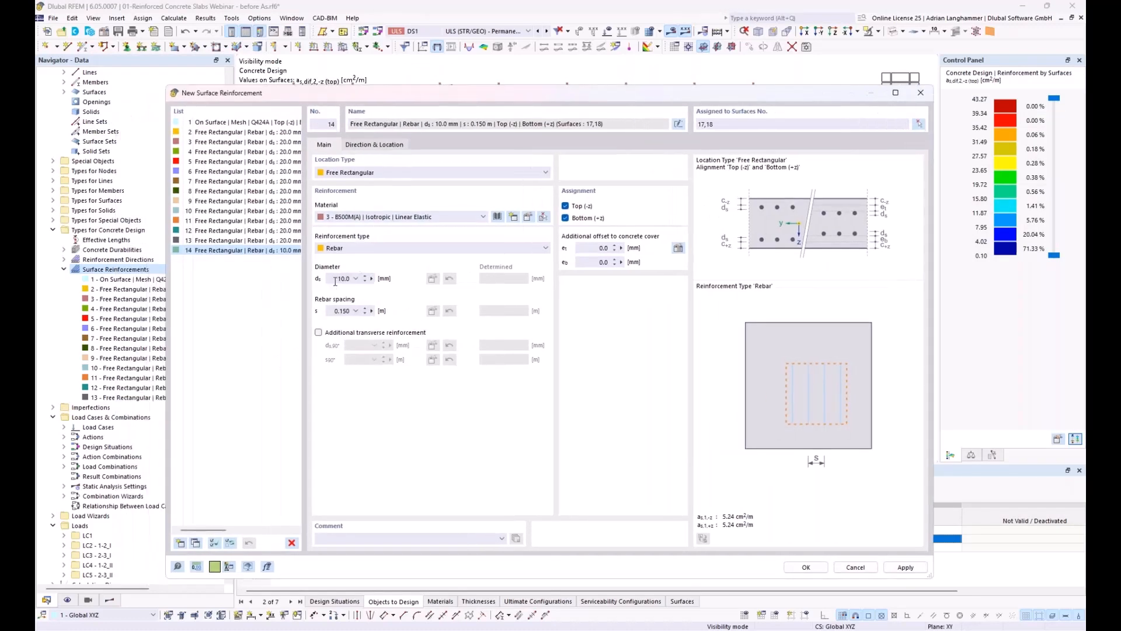
double_click(336, 279)
type("12")
key("Tab")
left_click(318, 333)
double_click(362, 345)
type("1")
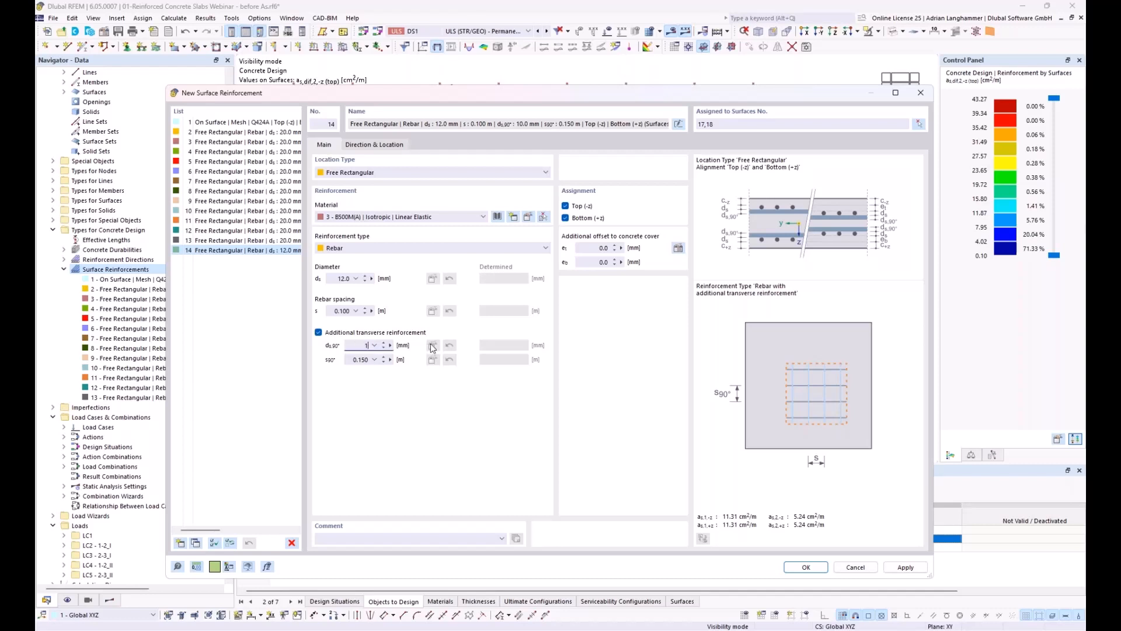
double_click(352, 359)
type("10")
left_click(359, 345)
left_click(374, 145)
left_click(324, 145)
Start picking the new reinforcement rectangle's two corner points graphically in the slab plan.
left_click(390, 147)
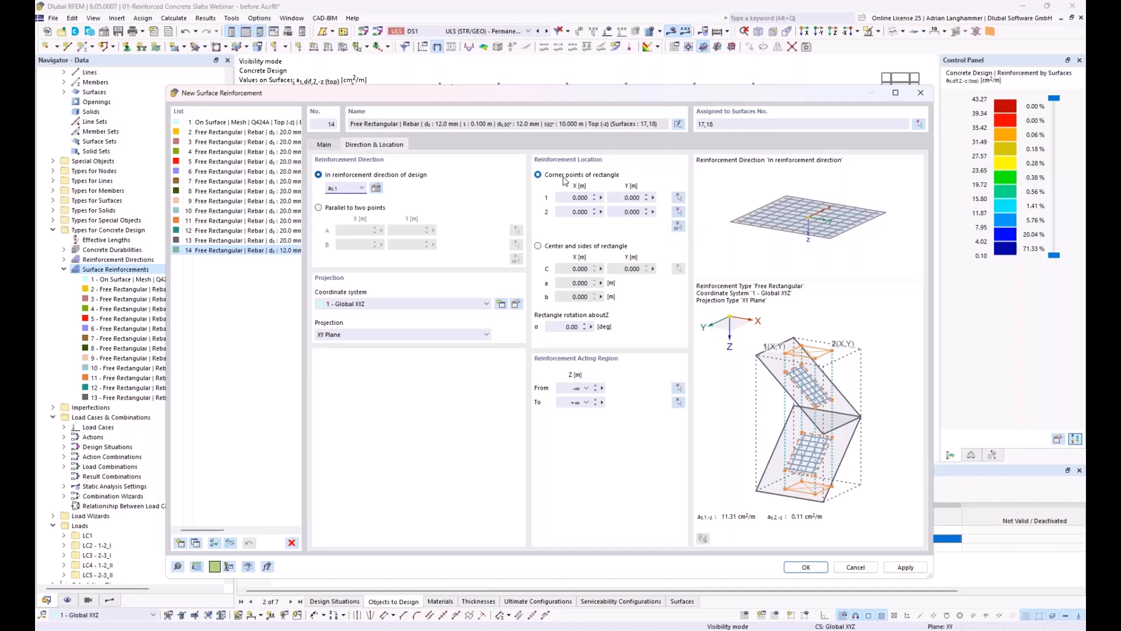
left_click(678, 226)
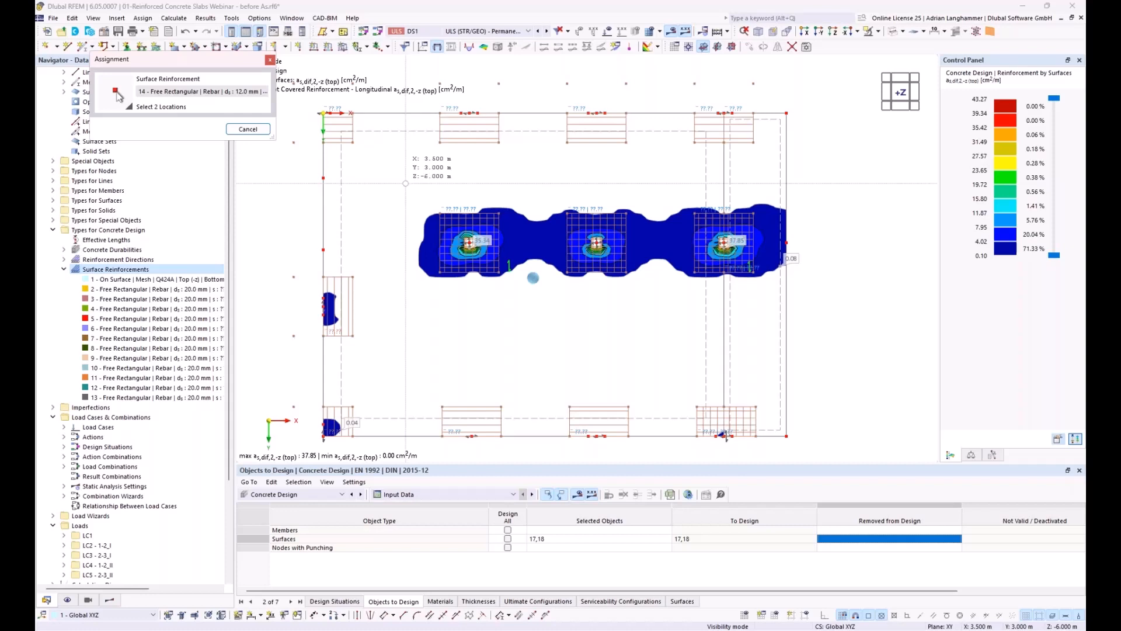
Place the 12 mm top reinforcement as a rectangle with corners at X 3.500, Y 3.000 m and X 20.000, Y 8.000 m.
left_click(405, 183)
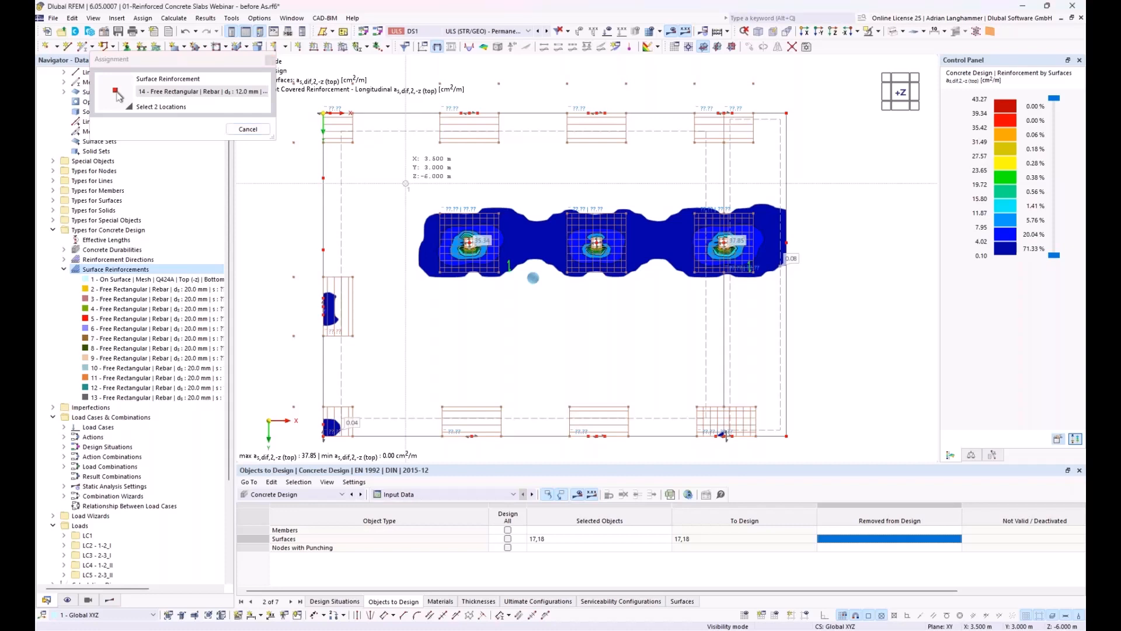
left_click(794, 301)
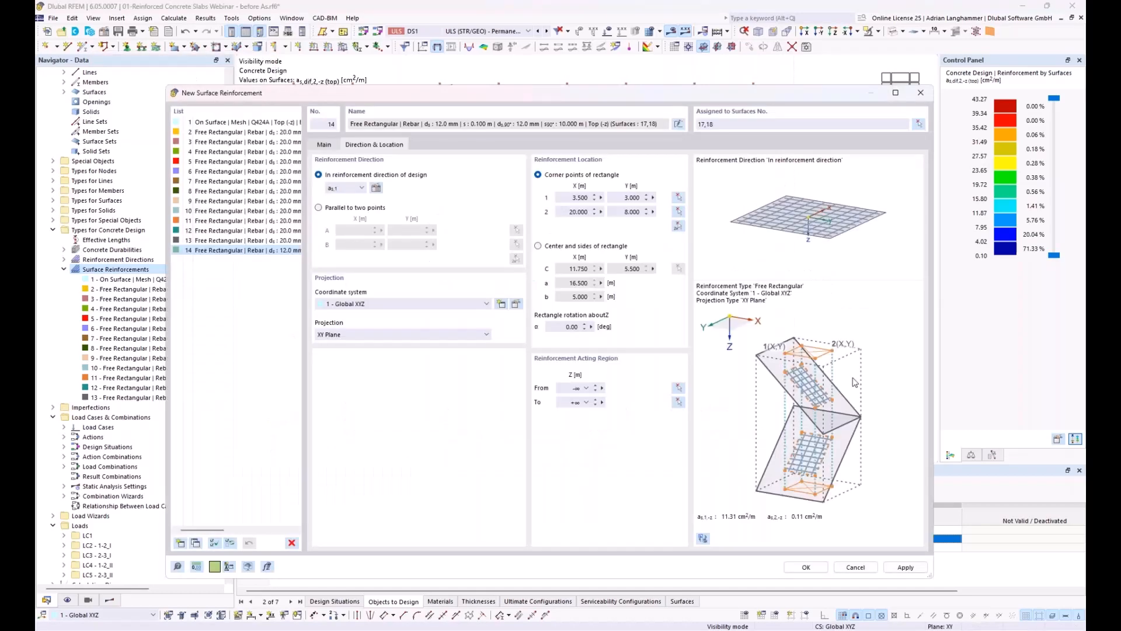
left_click(826, 567)
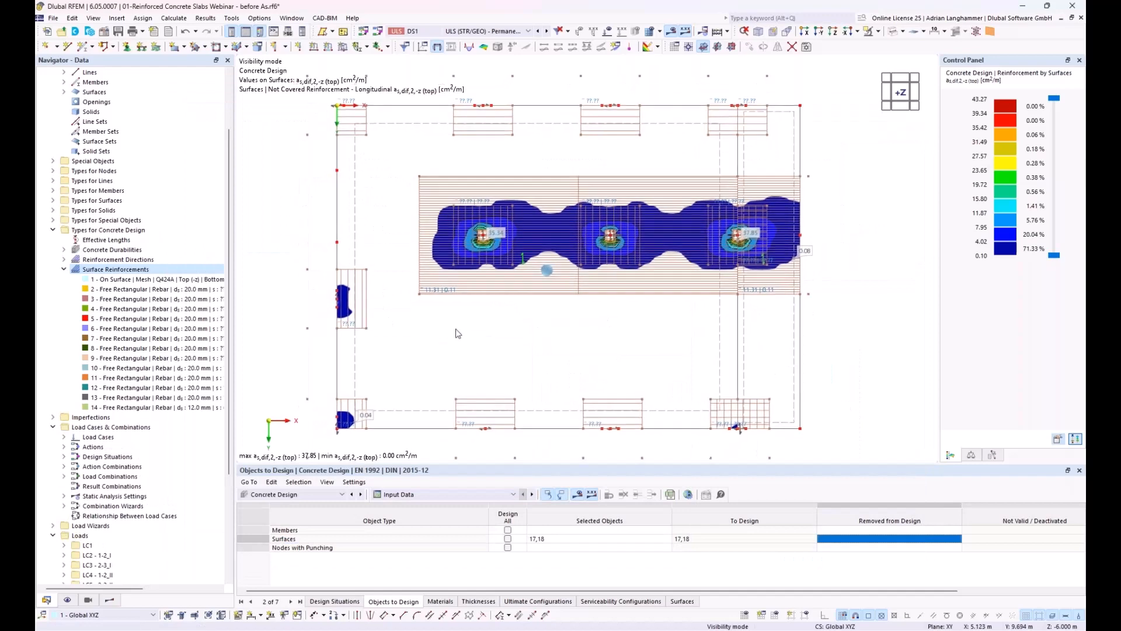
Set the transverse rebar spacing of the new rectangular top reinforcement to 0.100 m.
double_click(432, 284)
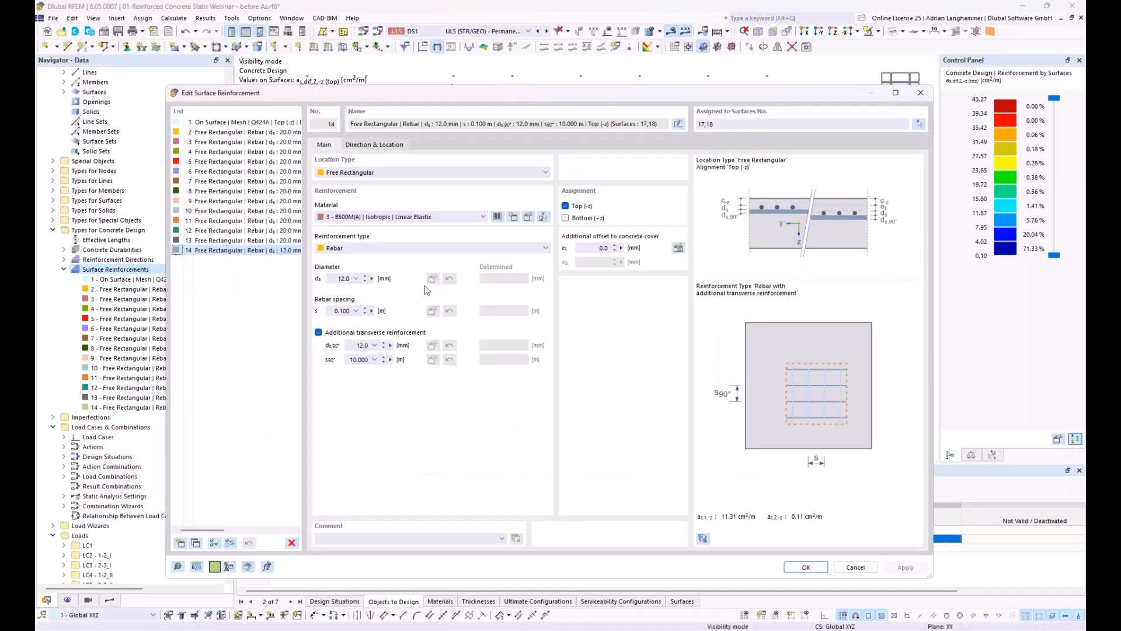
double_click(359, 359)
type("0.1")
left_click(799, 567)
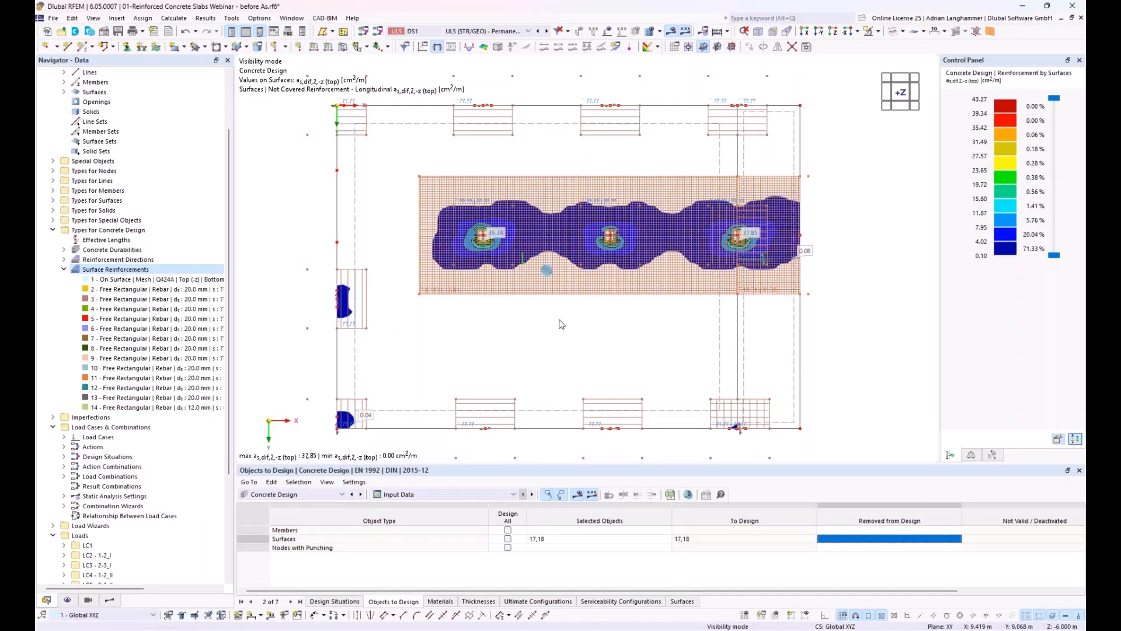
Display the not covered longitudinal reinforcement on the bottom side of the slab in directions 1 and 2.
left_click(110, 600)
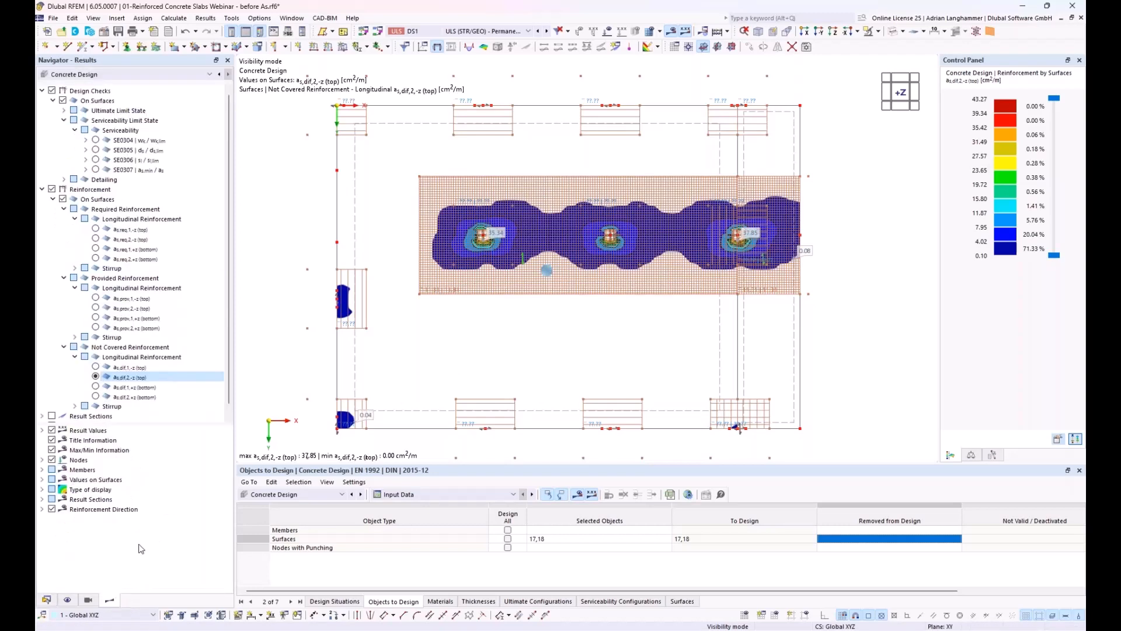
left_click(95, 386)
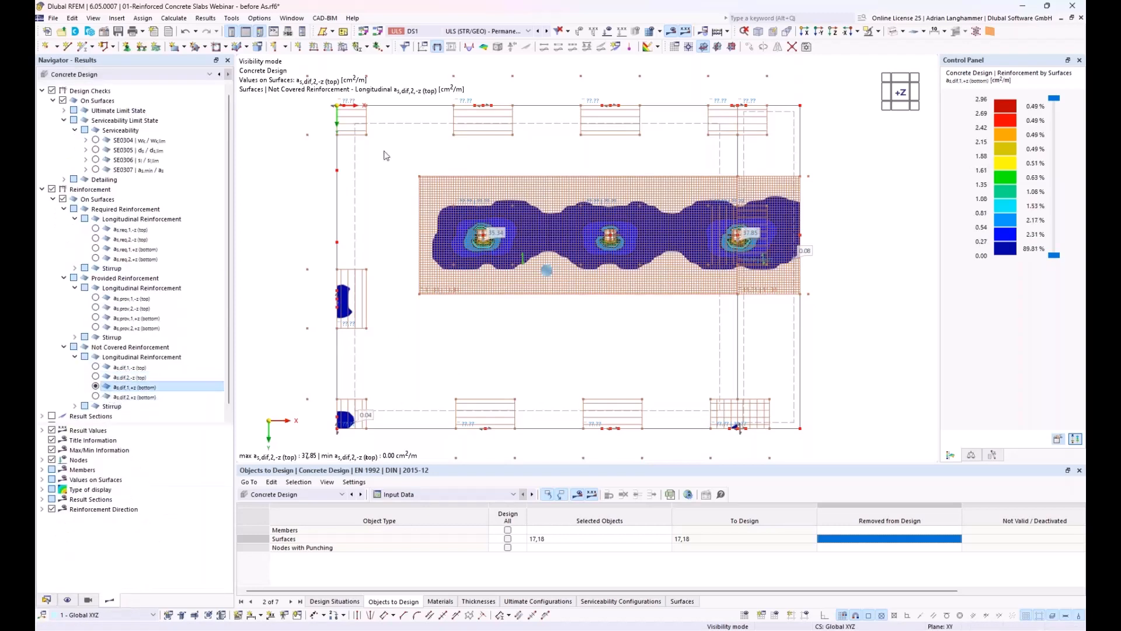
middle_click_drag(409, 302, 437, 308)
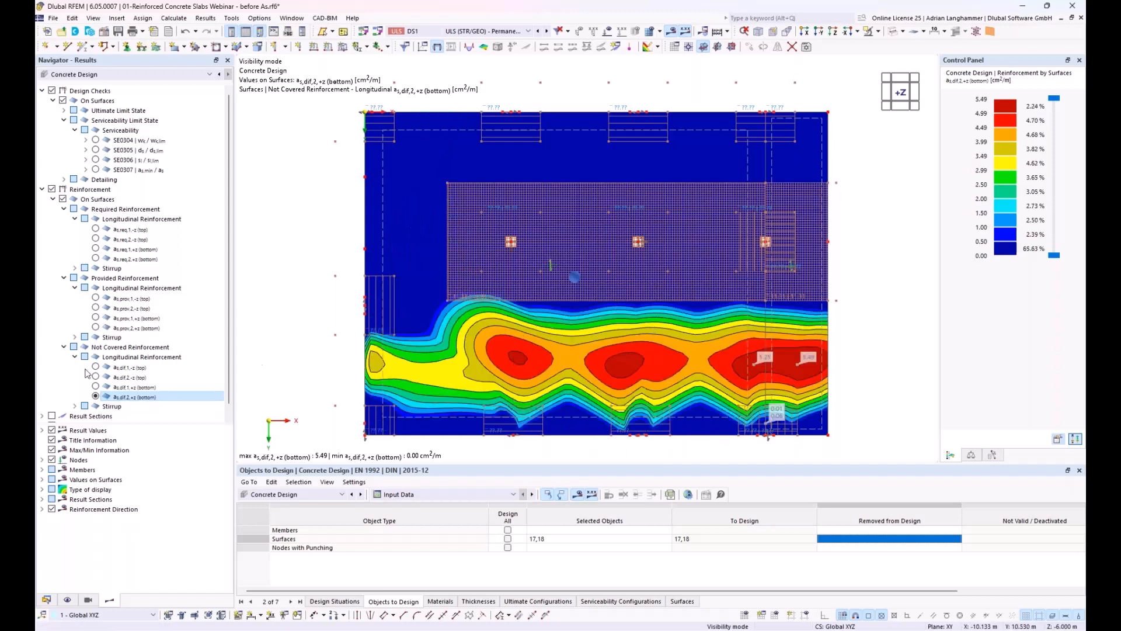
left_click(98, 387)
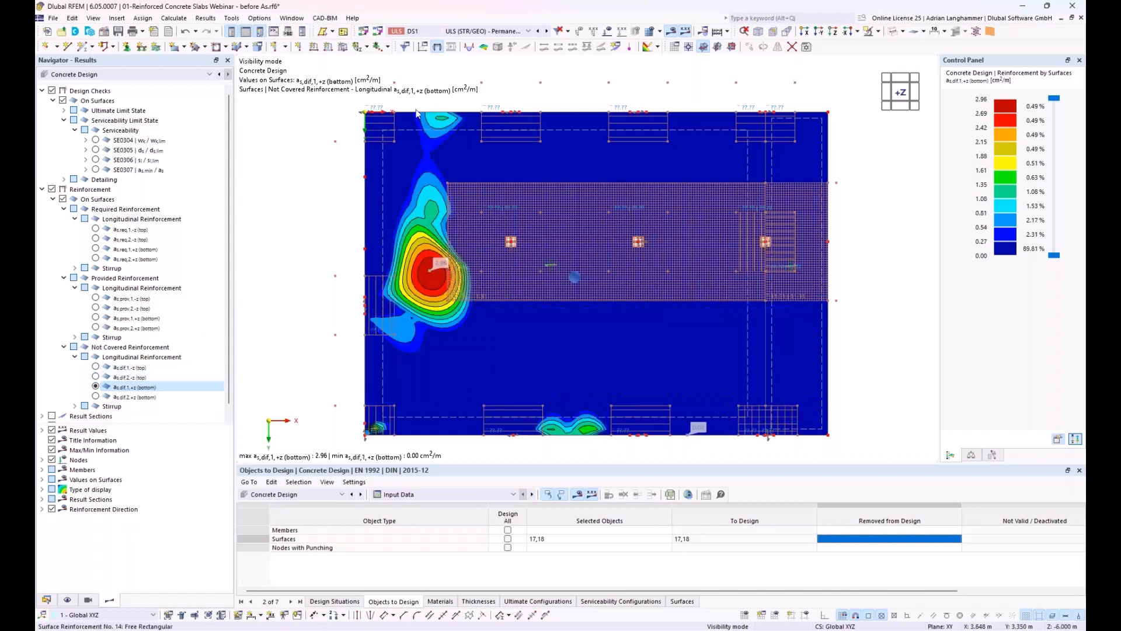
Copy surface reinforcement 14 and assign the copy to the bottom (+z) side instead of the top.
left_click(48, 600)
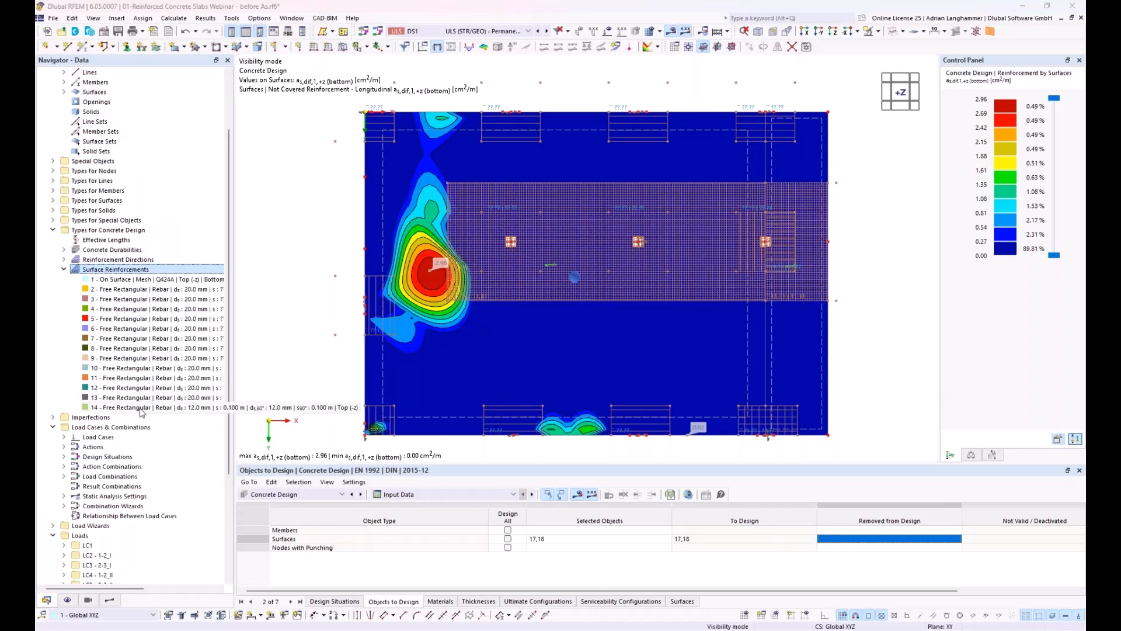
double_click(88, 406)
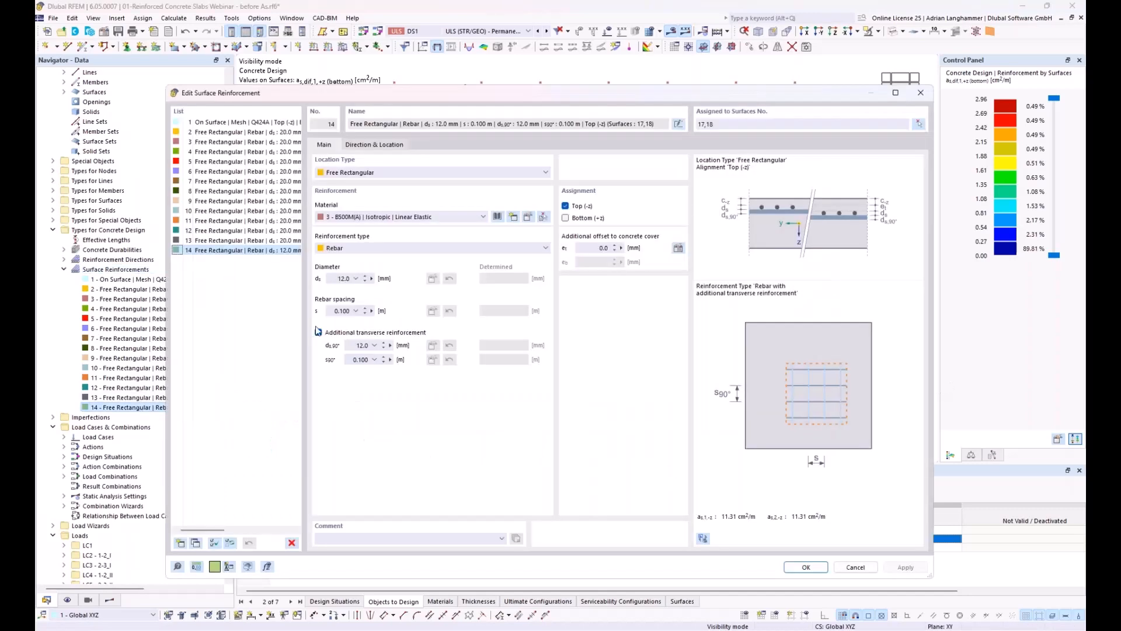
left_click(196, 542)
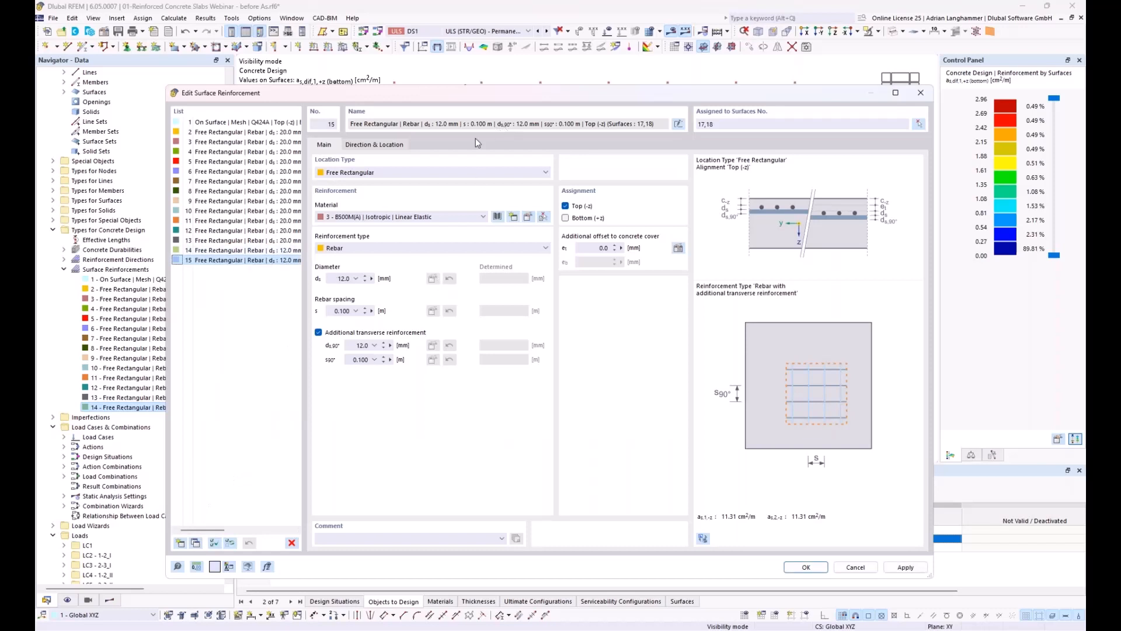
left_click(566, 205)
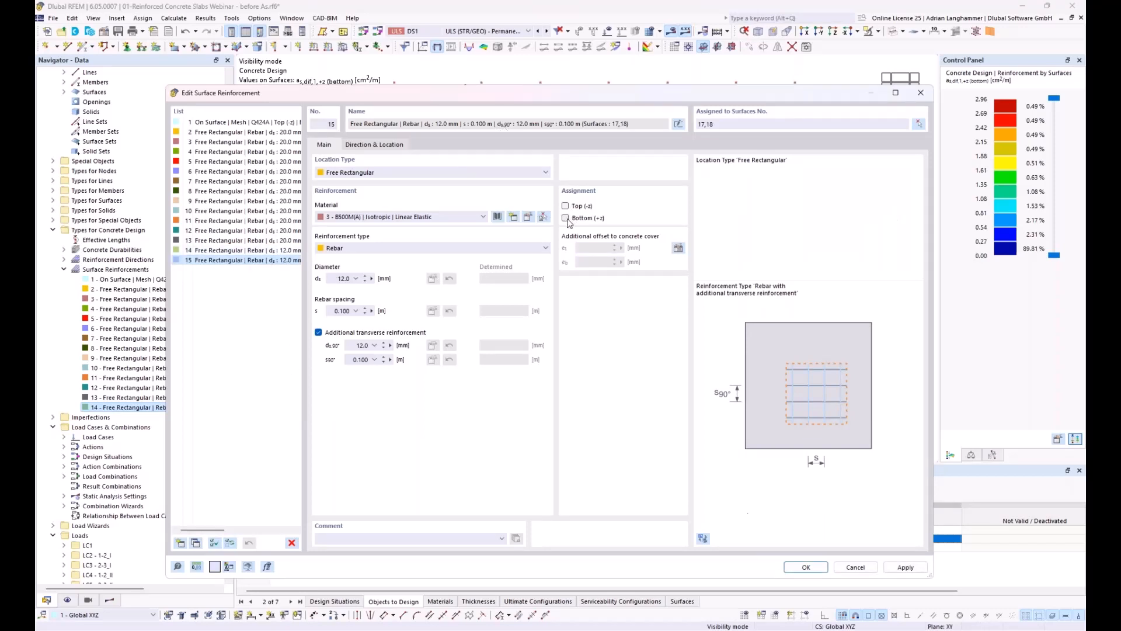
left_click(565, 217)
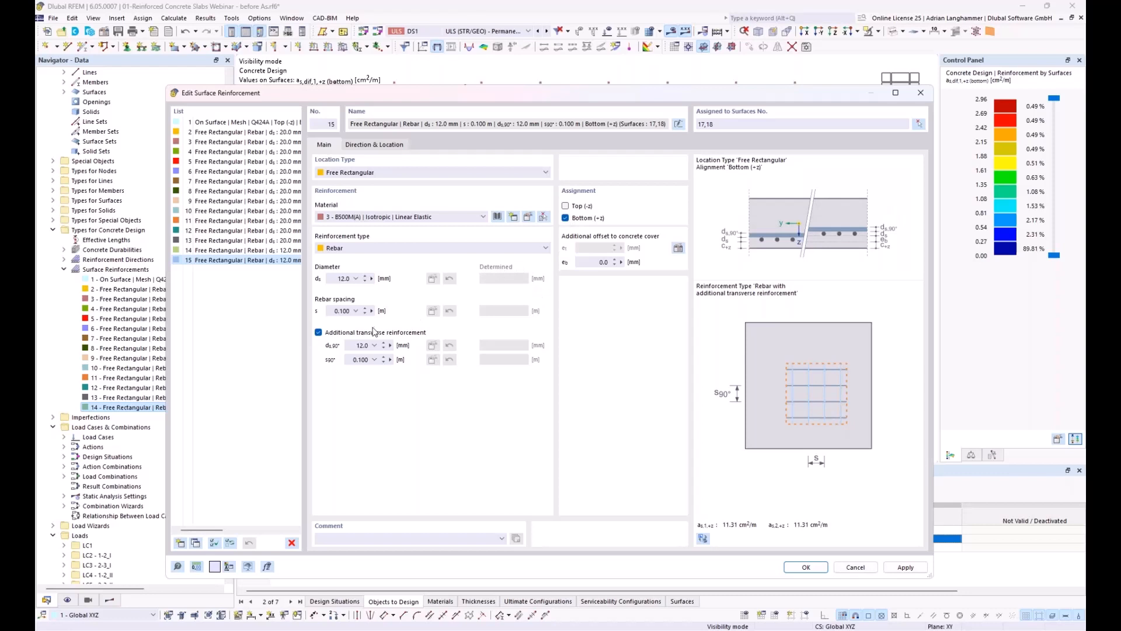
Set the copied bottom reinforcement to 10 mm diameter at 0.150 m spacing, without additional transverse reinforcement.
double_click(339, 279)
type("10")
double_click(356, 310)
type("0,15")
left_click(319, 333)
Locate the bottom reinforcement graphically between corners X 6.200, Y 0.000 m and X 0.000, Y 13.700 m, and apply it.
left_click(386, 145)
left_click(677, 228)
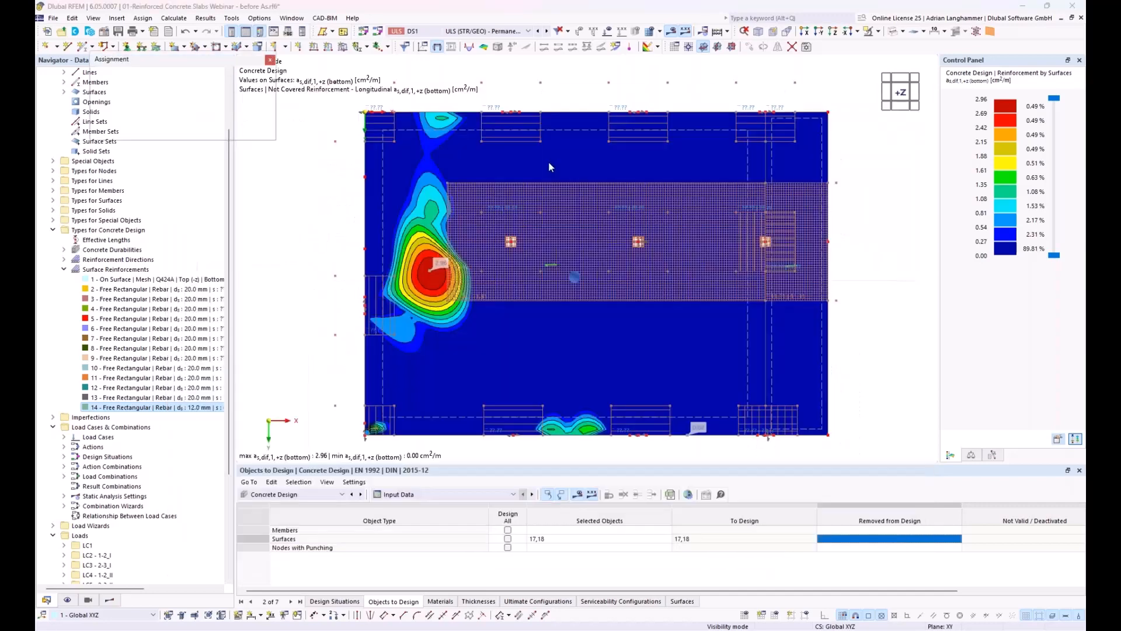
left_click(512, 112)
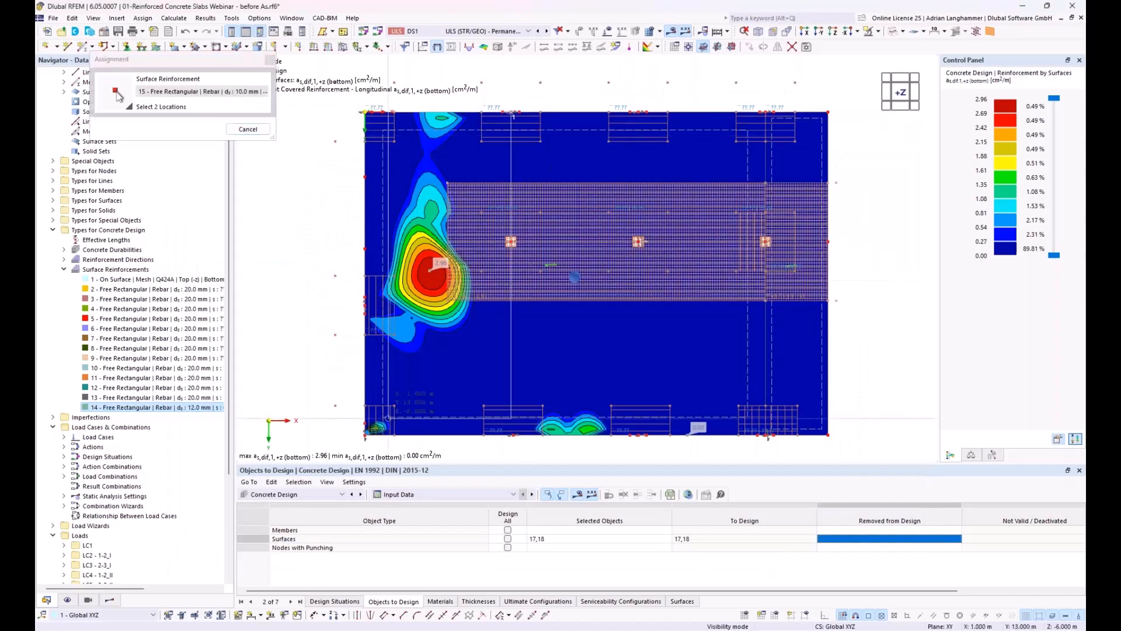
left_click(365, 435)
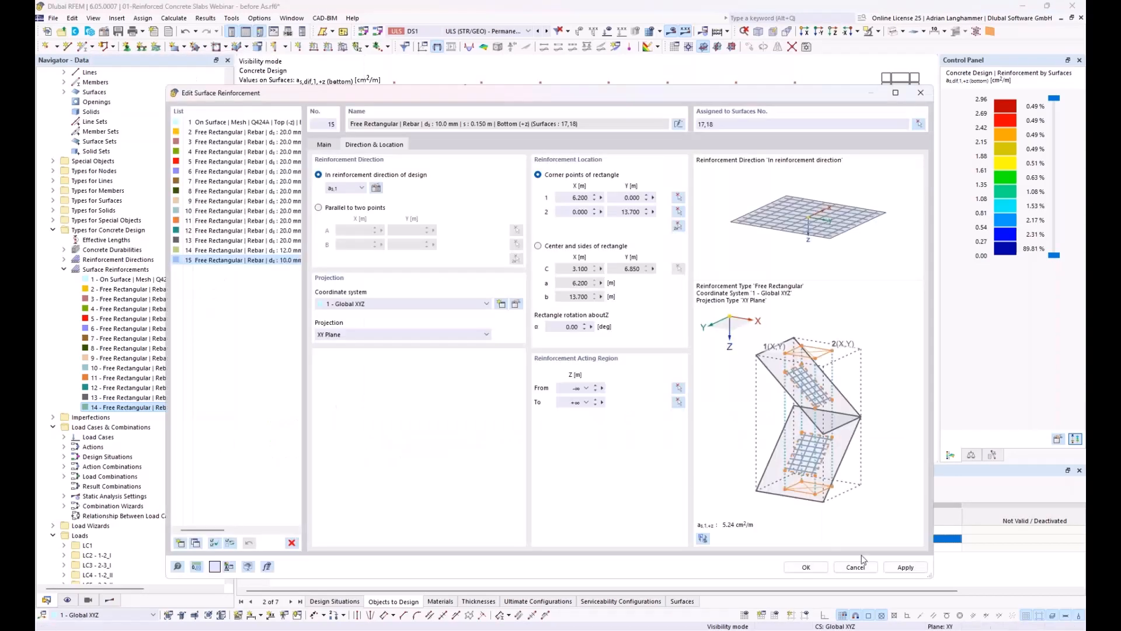
left_click(906, 570)
Copy the 10 mm bottom reinforcement, setting 0.300 m rebar spacing and additional transverse reinforcement at 0.100 m spacing.
mouse_move(528, 96)
left_mouse_down()
mouse_move(537, 328)
mouse_move(521, 101)
left_mouse_up()
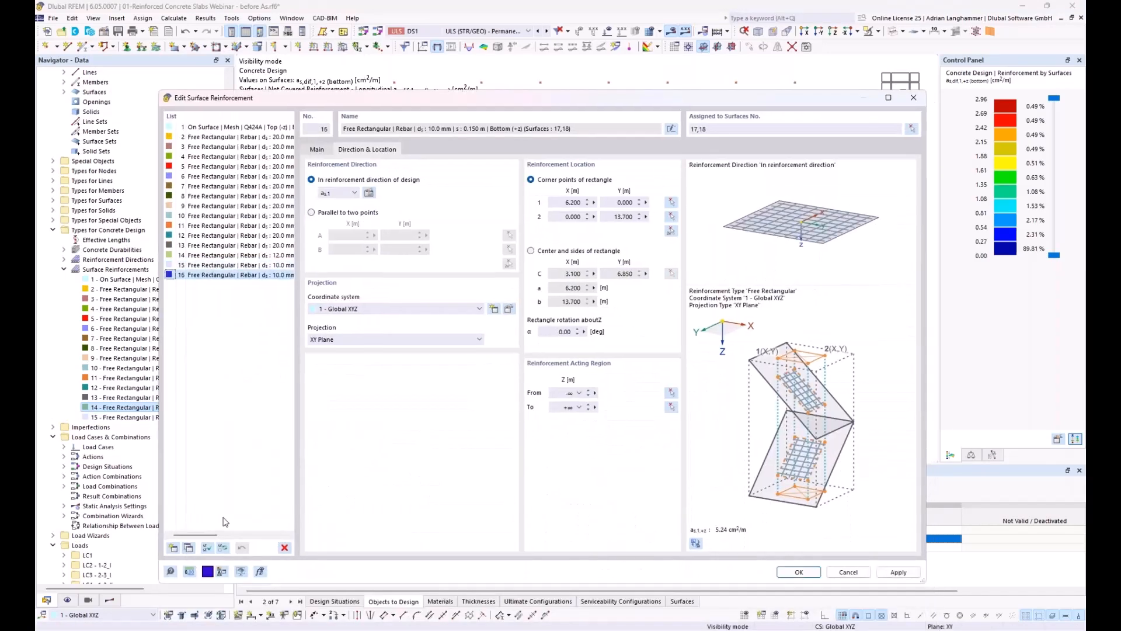
left_click(188, 547)
left_click(318, 151)
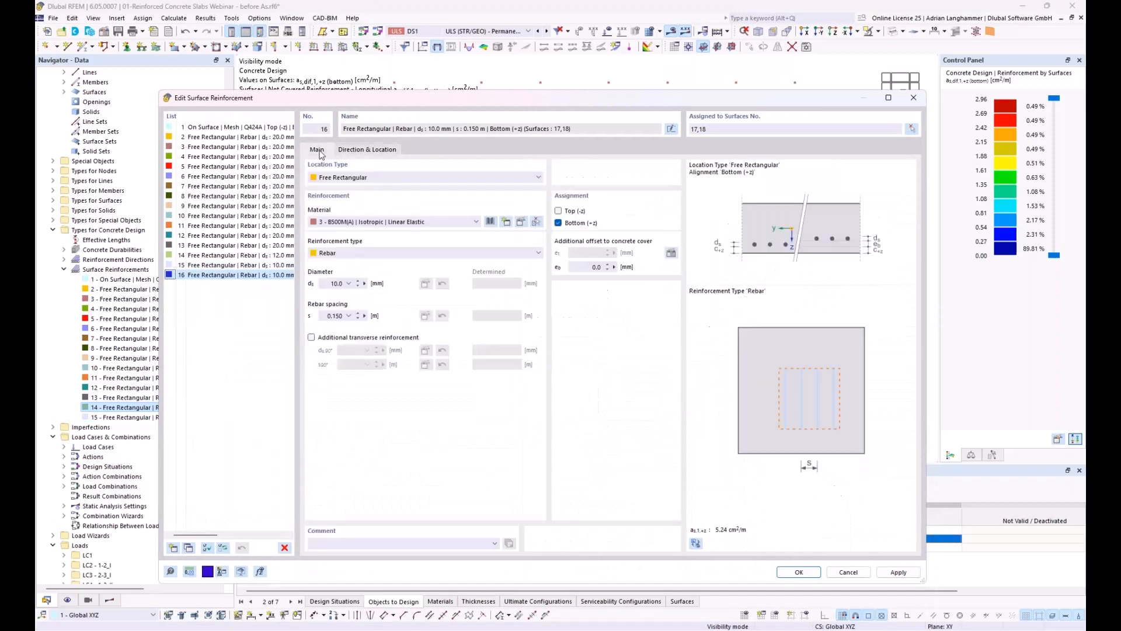
left_click(311, 337)
double_click(337, 283)
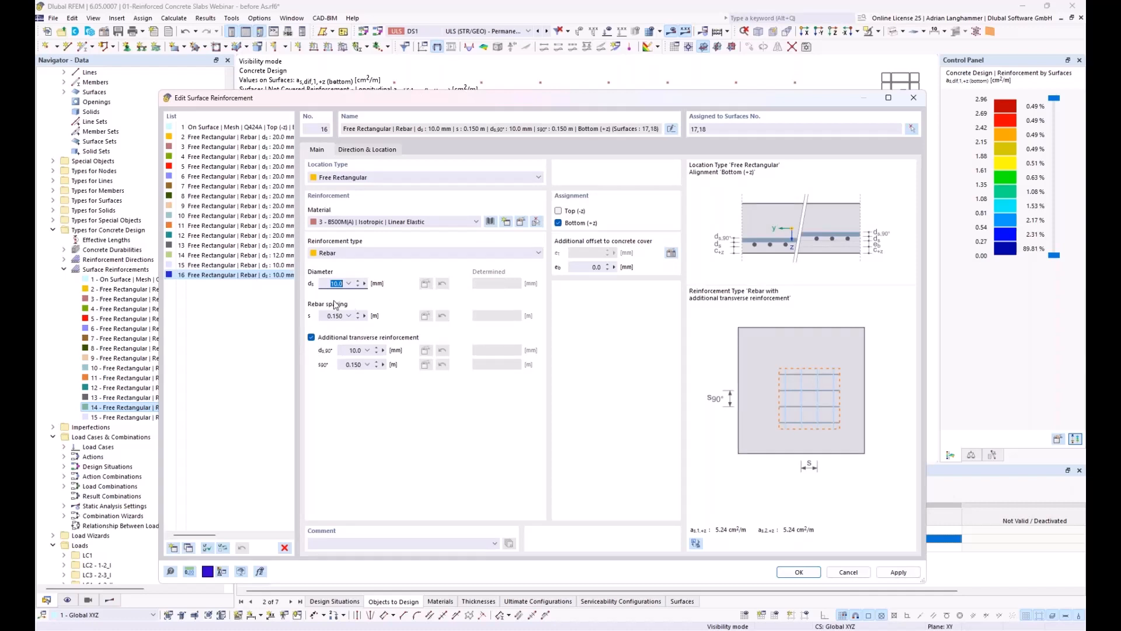
left_click_drag(327, 314, 345, 315)
type("0,3")
left_click_drag(353, 365, 360, 365)
type("1")
left_click(341, 349)
Locate the second bottom reinforcement graphically between corners X 19.650, Y 5.500 m and X 0.000, Y 13.700 m, and confirm it.
left_click(387, 150)
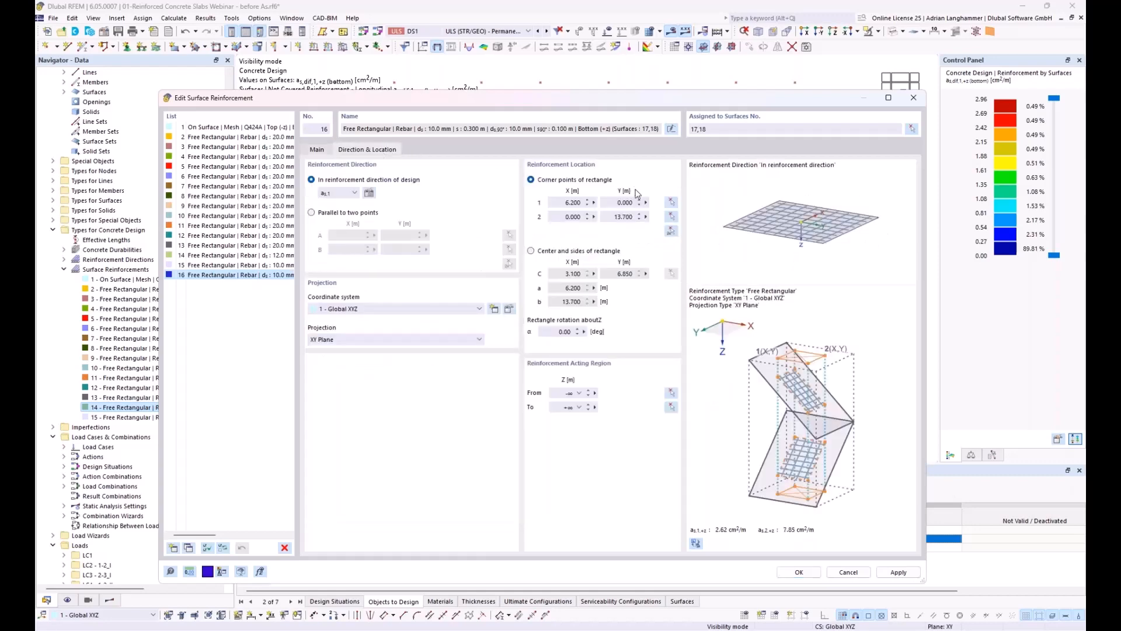
left_click(671, 232)
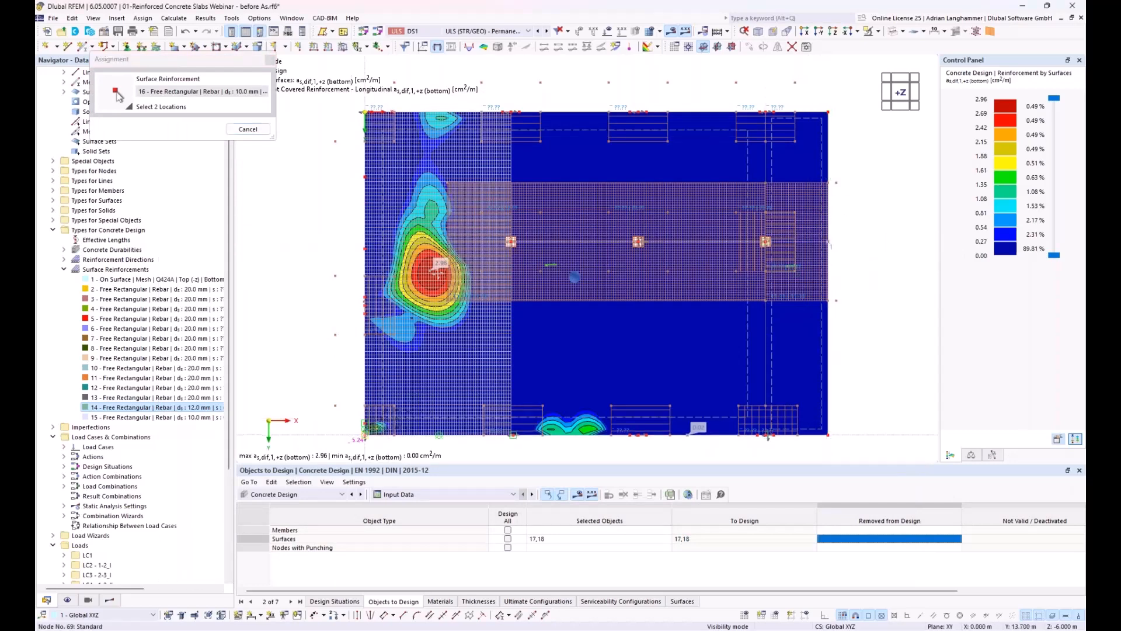
left_click(365, 435)
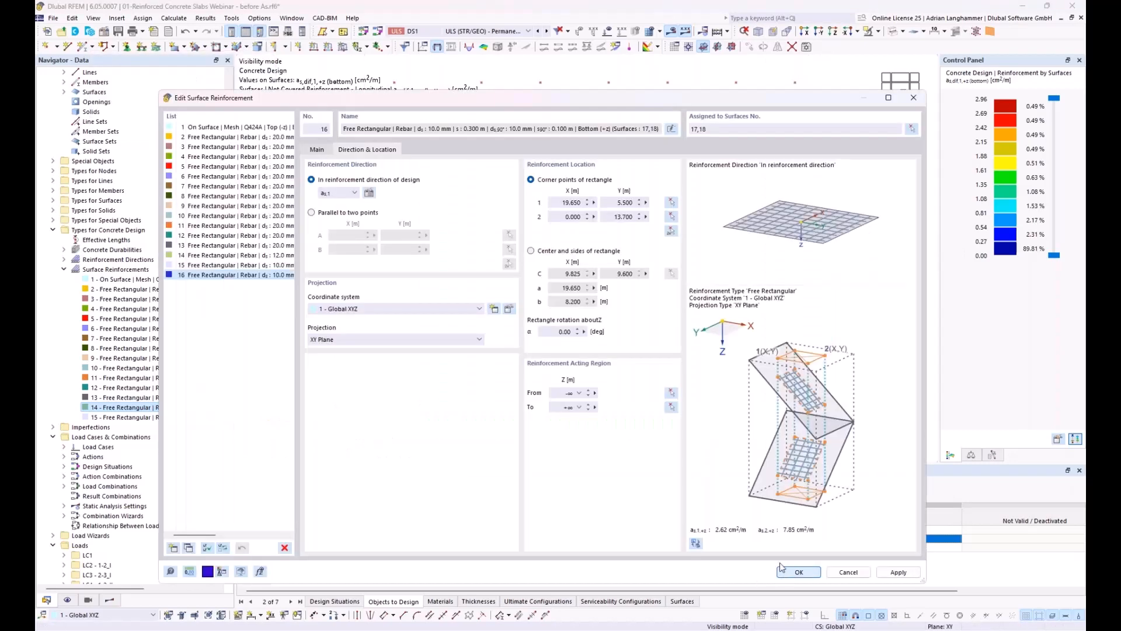
left_click(782, 570)
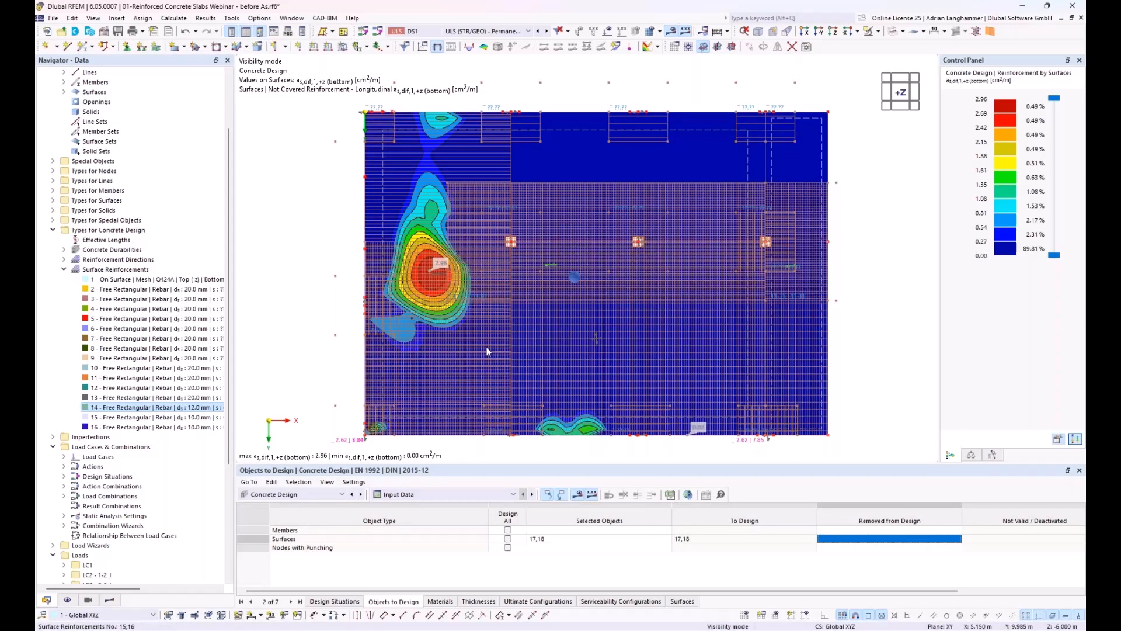
Highlight surface reinforcement 16 and examine its extent on the slab plan.
middle_click_drag(488, 352, 474, 309)
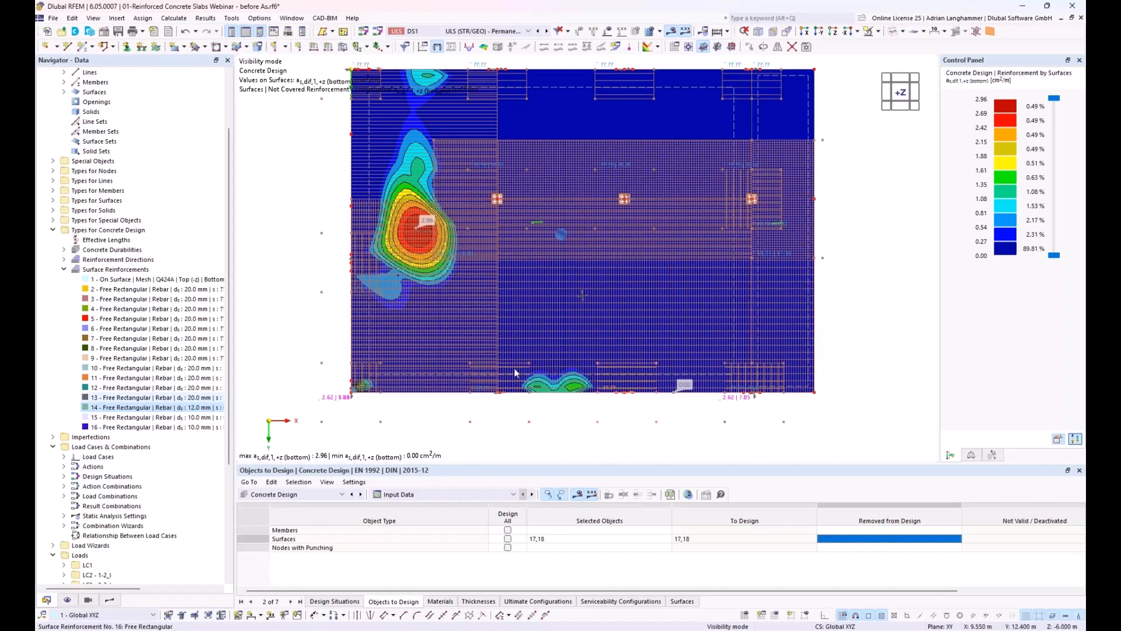
left_click(146, 427)
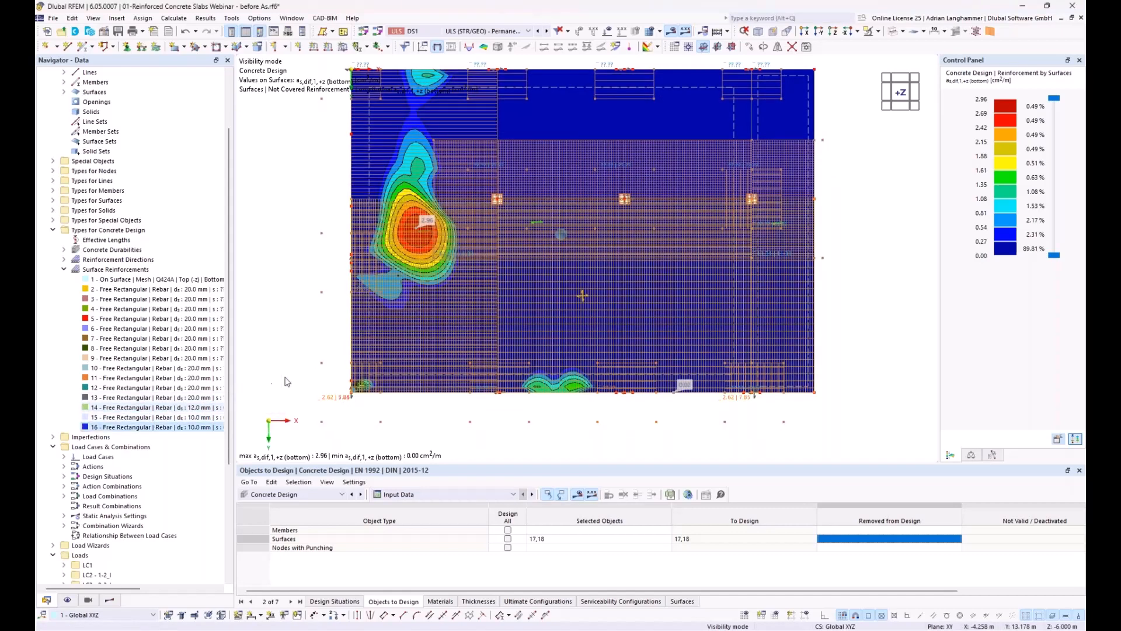
middle_click_drag(291, 379, 313, 347)
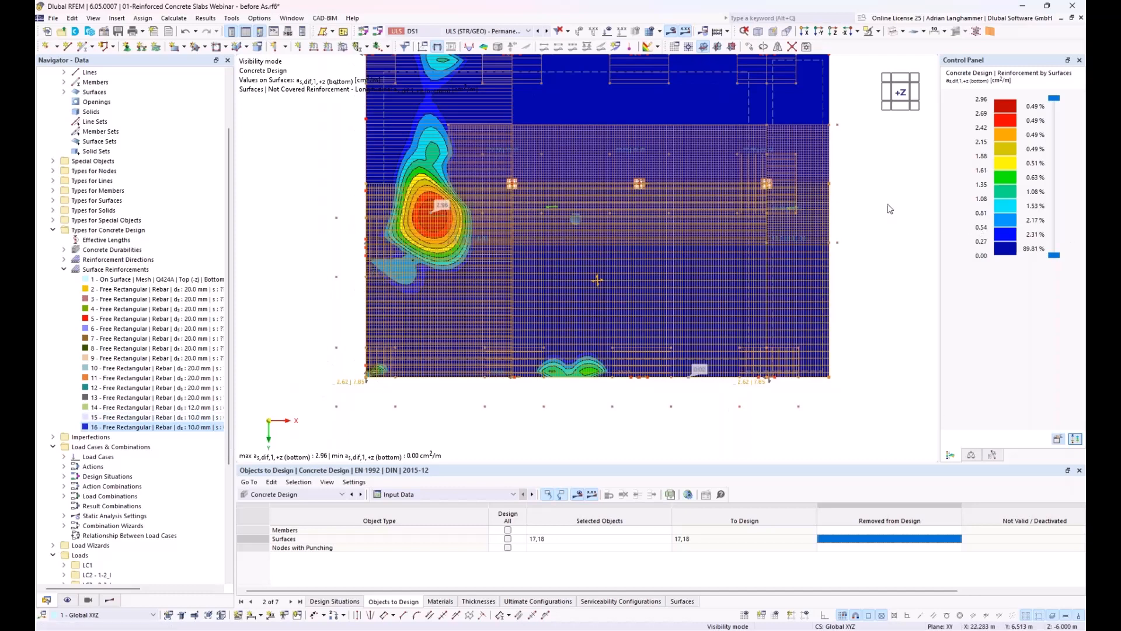
middle_click_drag(886, 206, 881, 220)
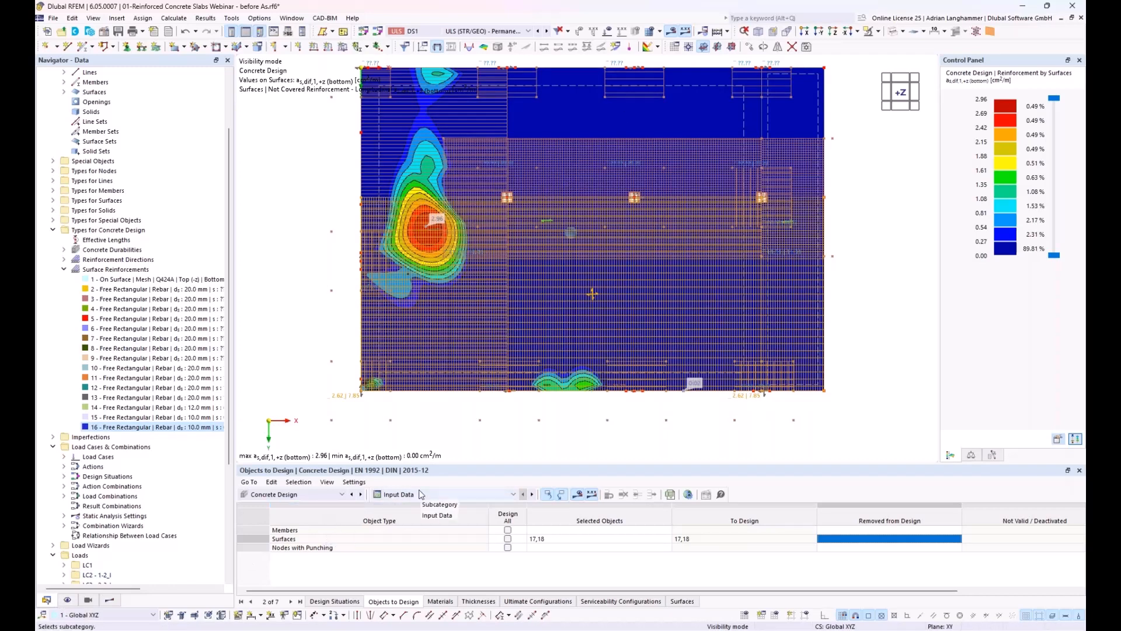
Enable deletion of add-on results by changing input data in the concrete design global settings, and recalculate the design.
left_click(688, 494)
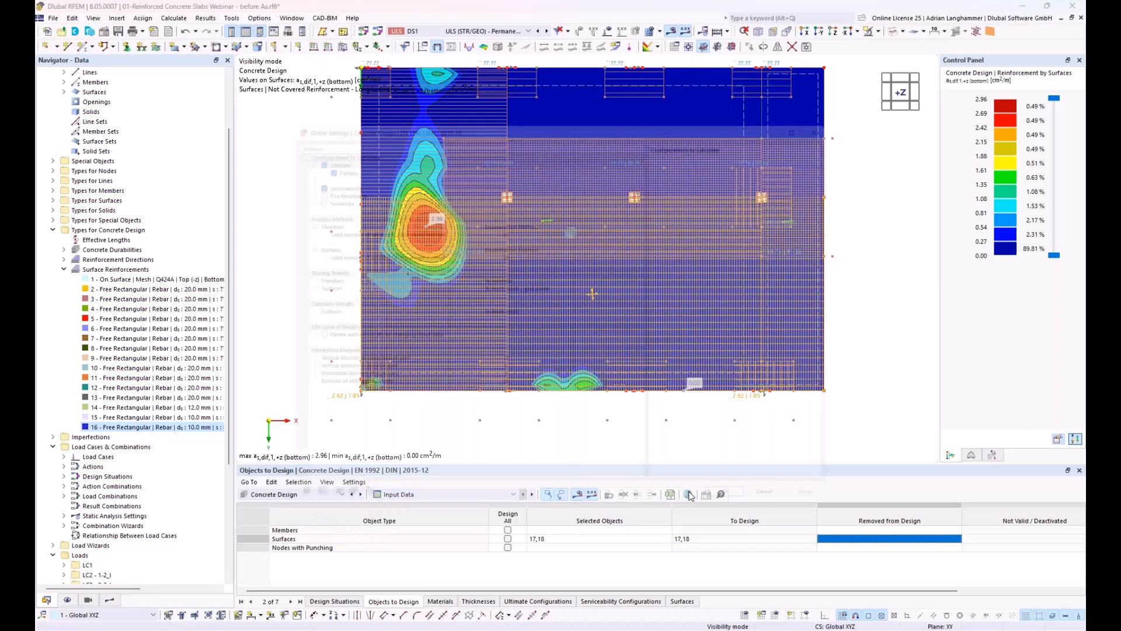
left_click(291, 337)
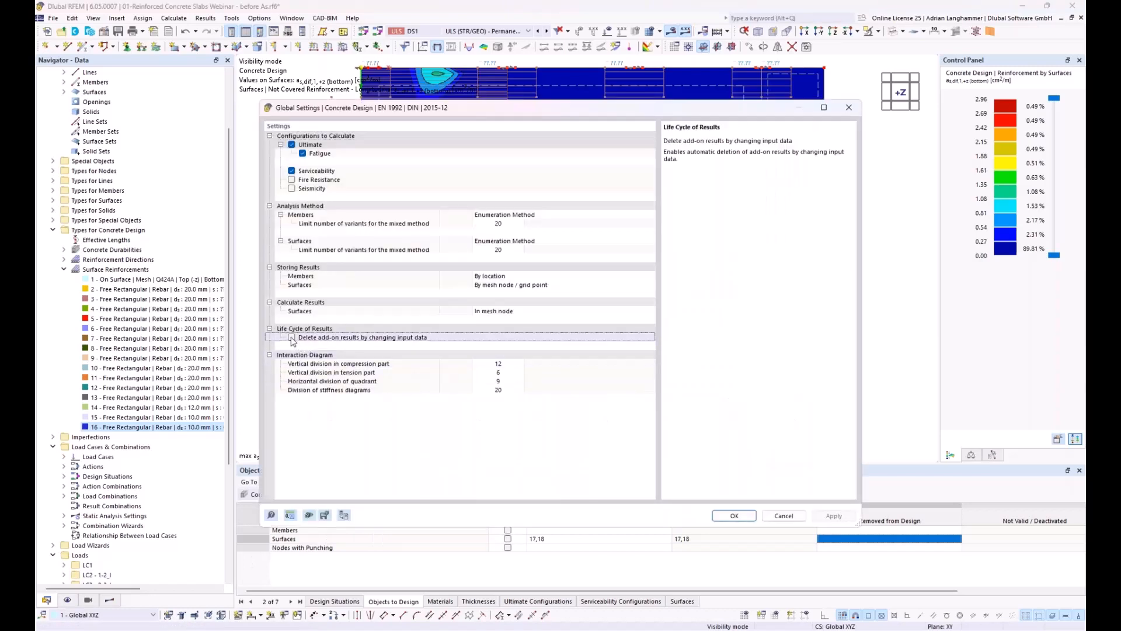
left_click(734, 516)
left_click(599, 368)
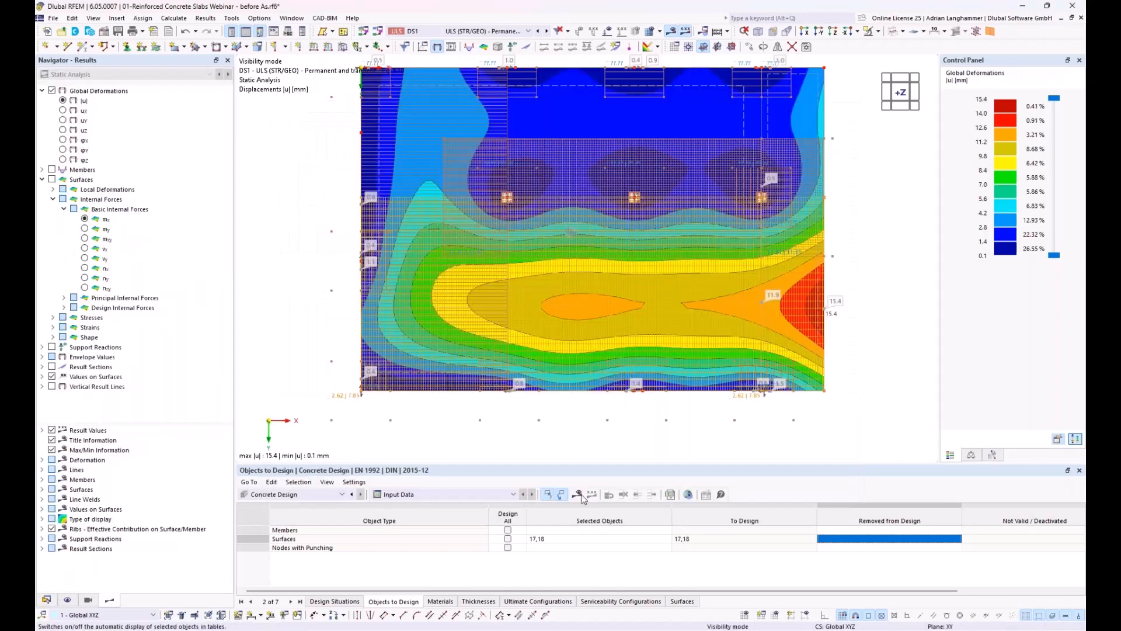
left_click(581, 495)
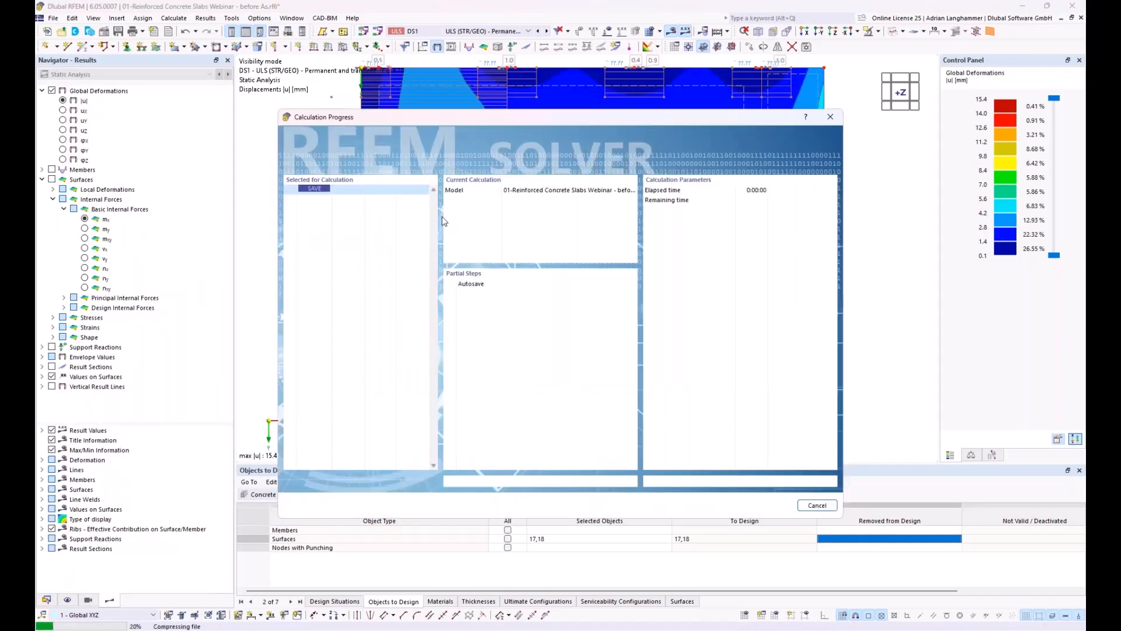
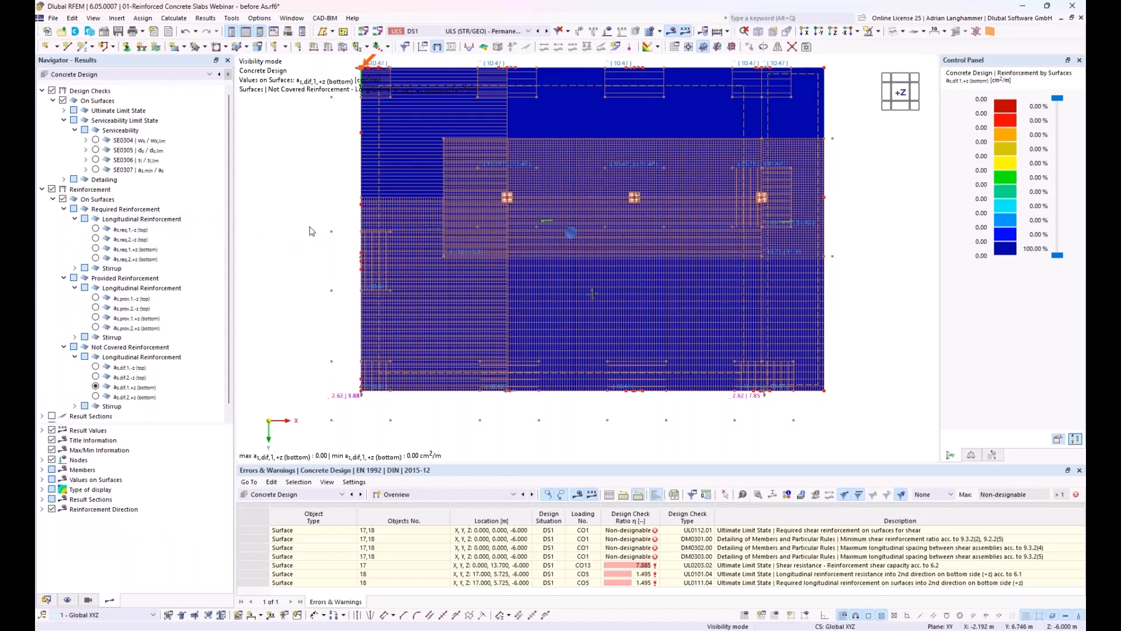
Display the not covered longitudinal reinforcement on the top side in direction 1 for the recalculated slab.
left_click(96, 366)
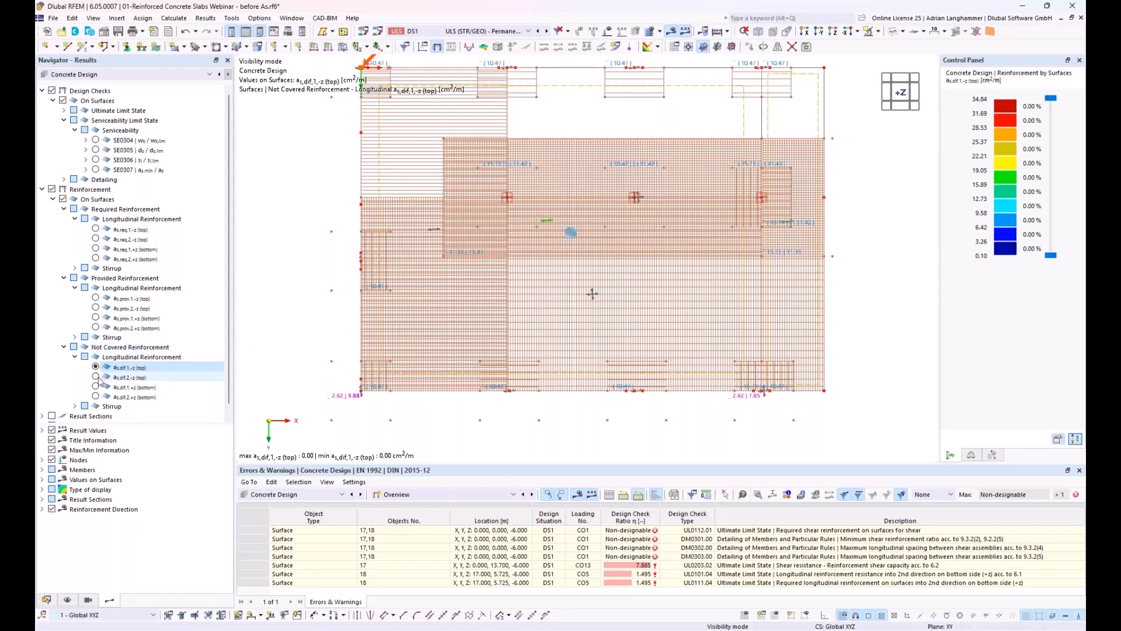
middle_click_drag(310, 276, 330, 288)
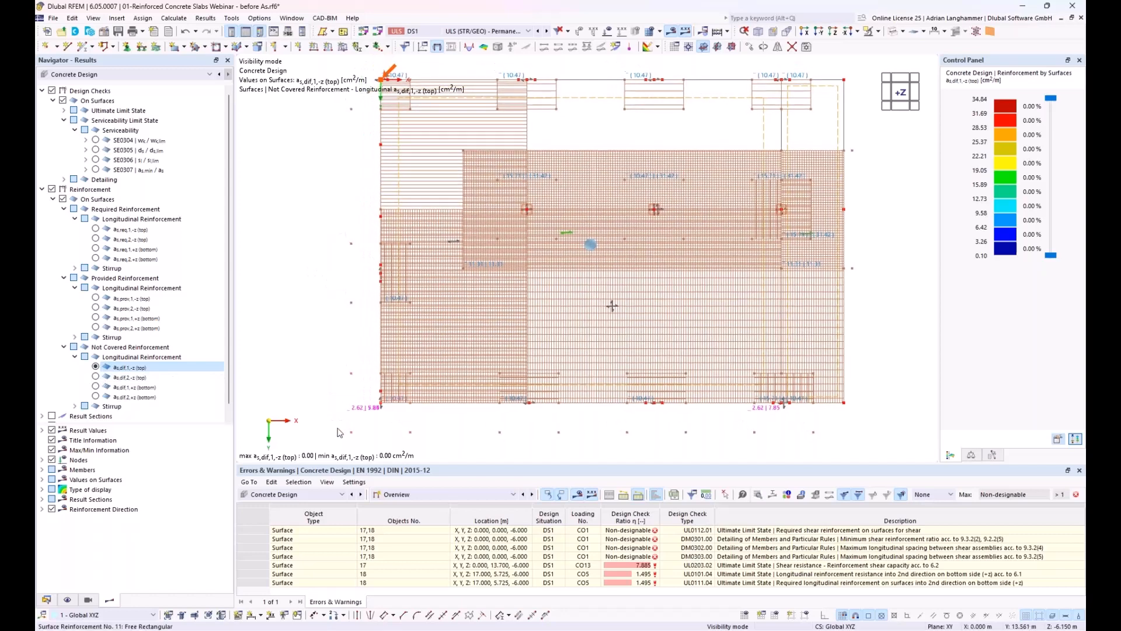
Show the not covered longitudinal top reinforcement in direction 2, followed by the ultimate limit state design check UL0101.01 on the slab.
left_click(96, 377)
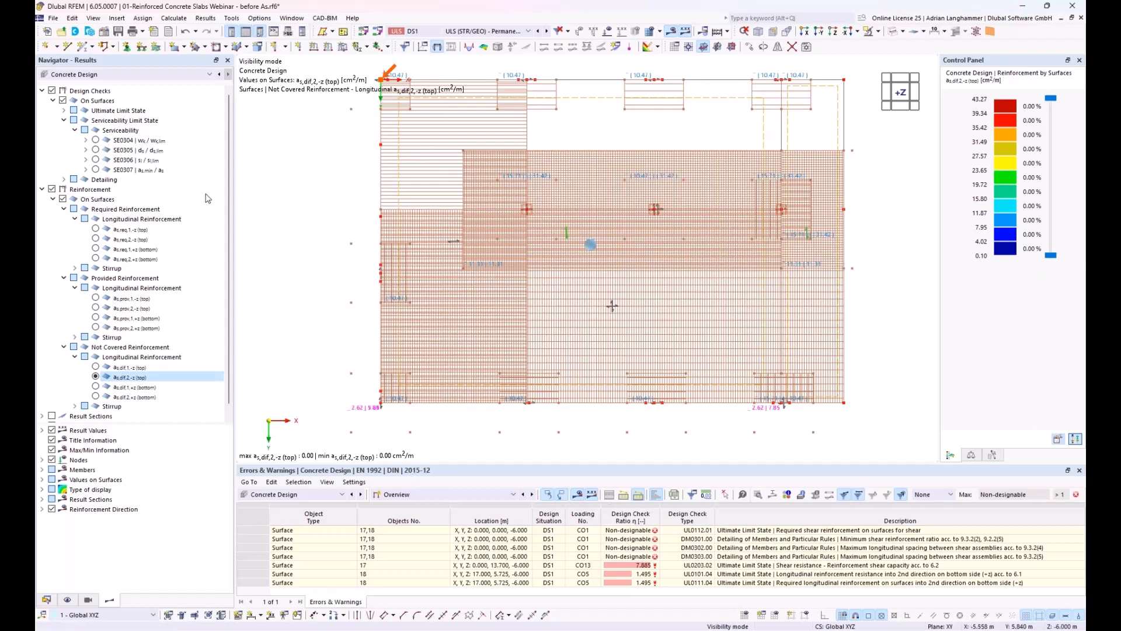
left_click(65, 110)
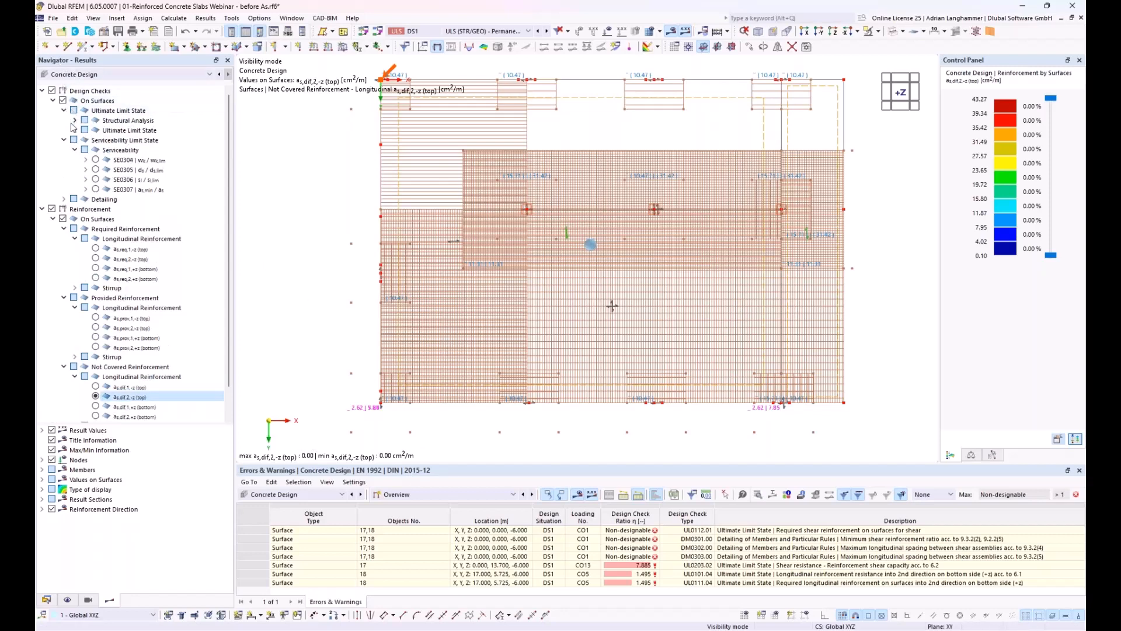
left_click(75, 130)
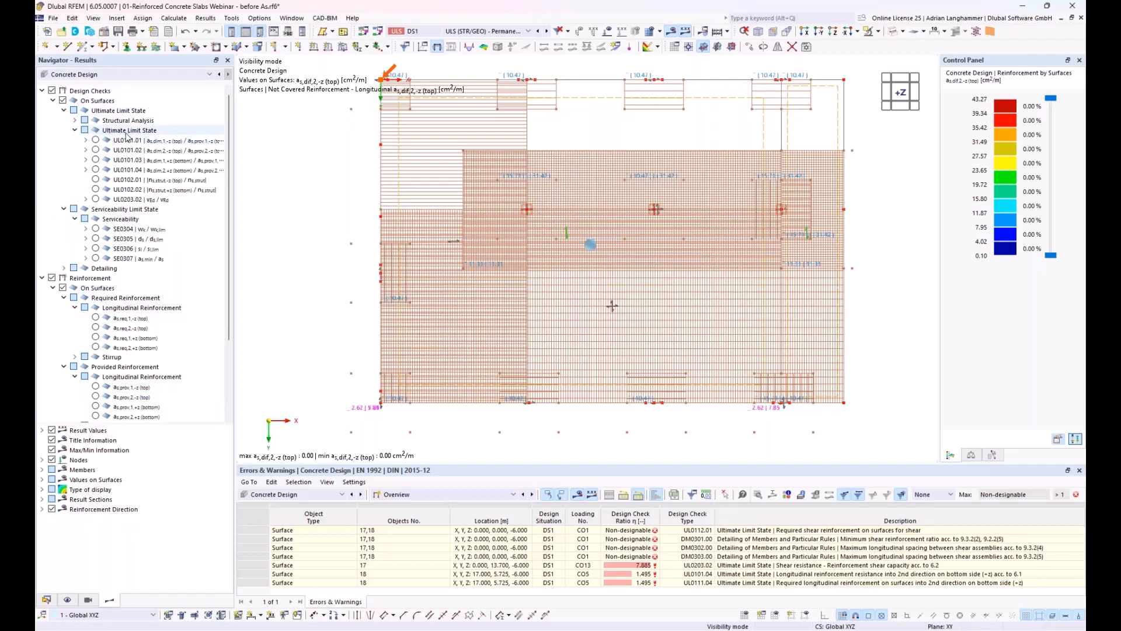
left_click(95, 140)
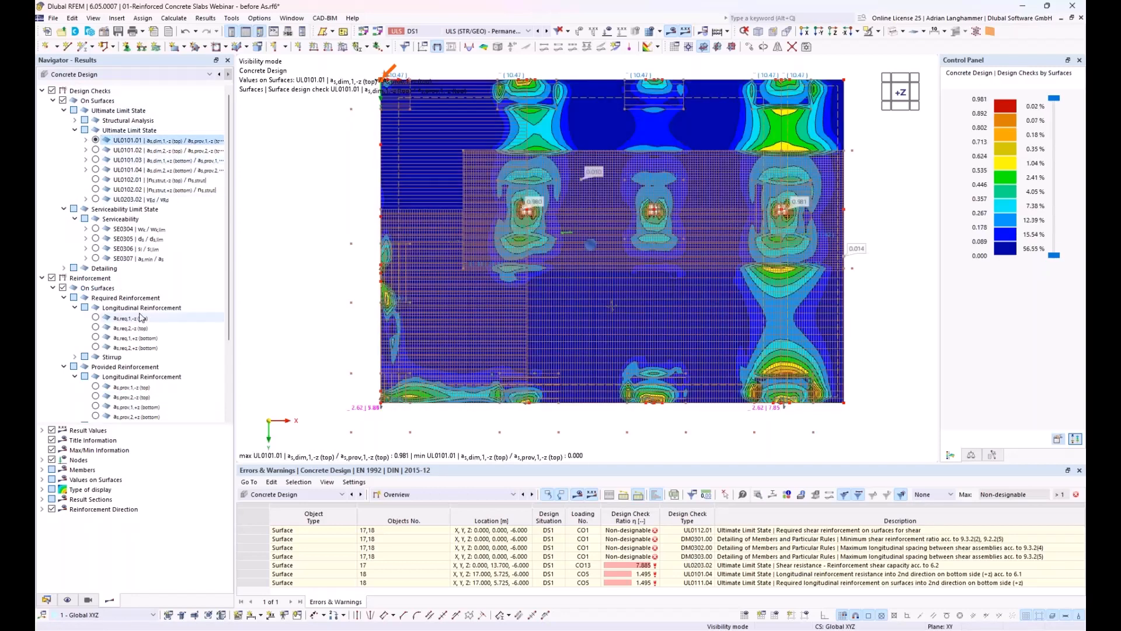
Turn off the display of the model's types for concrete design so the reinforcement graphics are hidden on the slab.
left_click(67, 599)
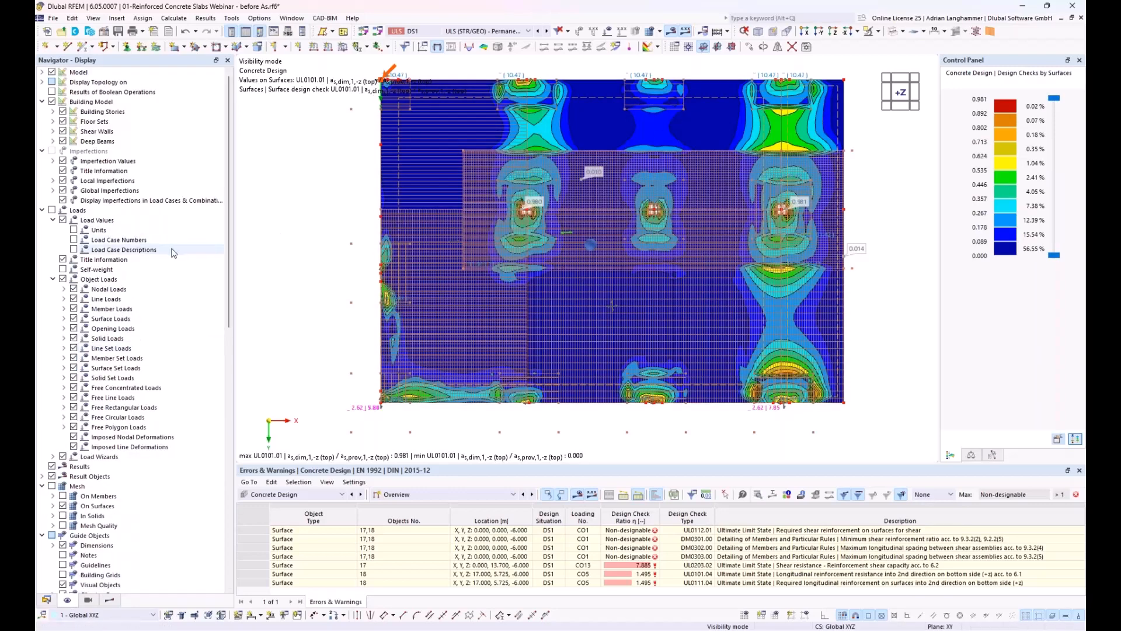
scroll(160, 265, "down", 2)
scroll(160, 265, "up", 2)
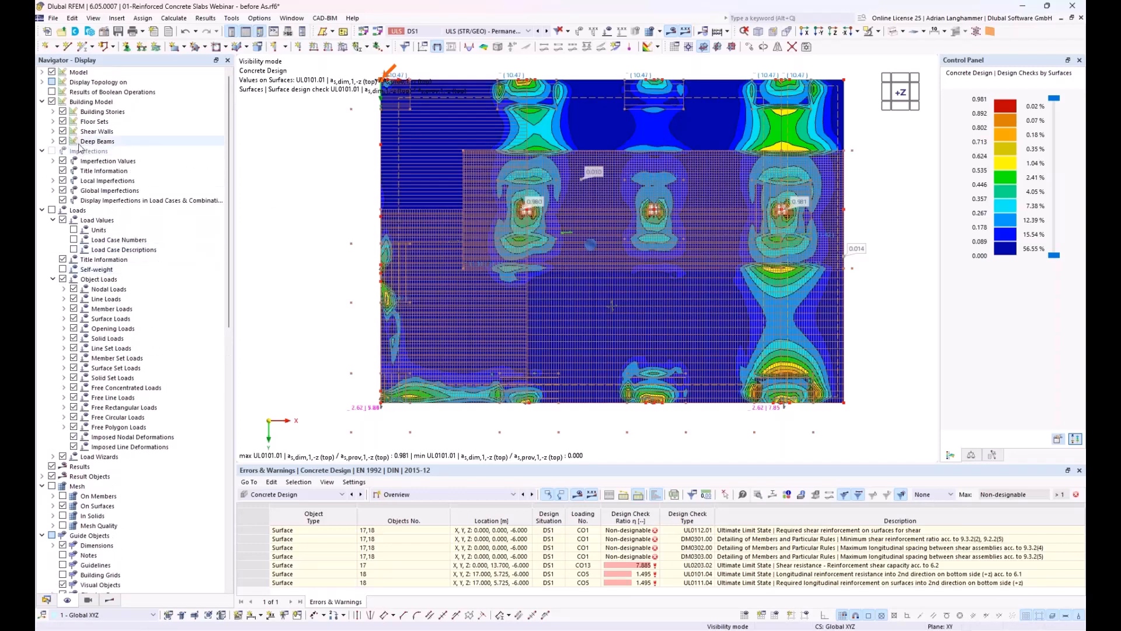
left_click(41, 72)
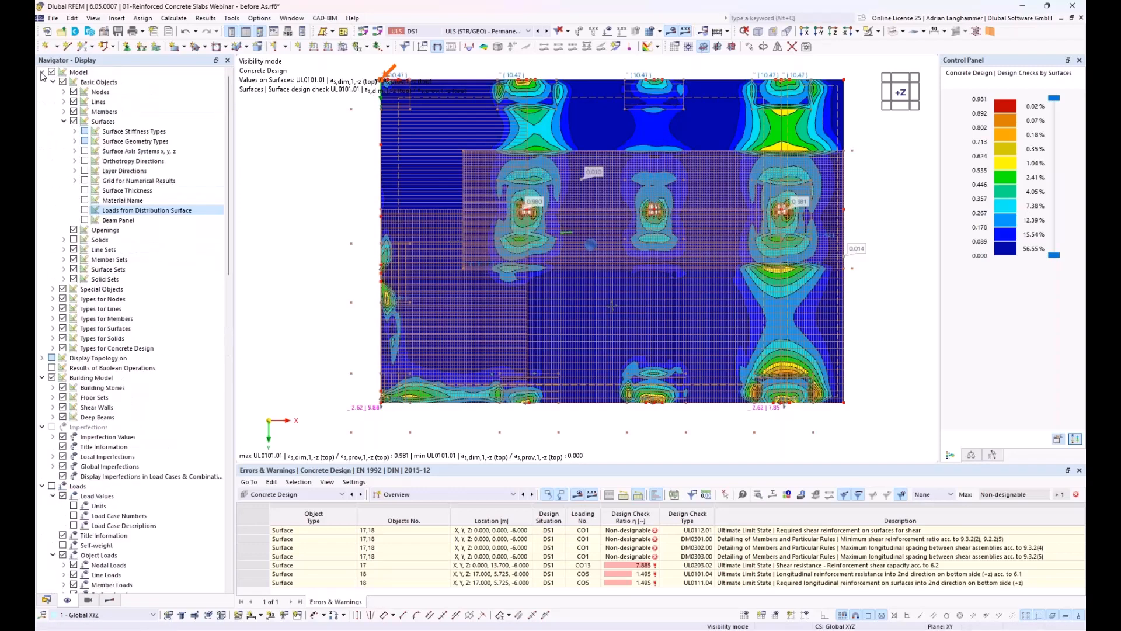
left_click(62, 348)
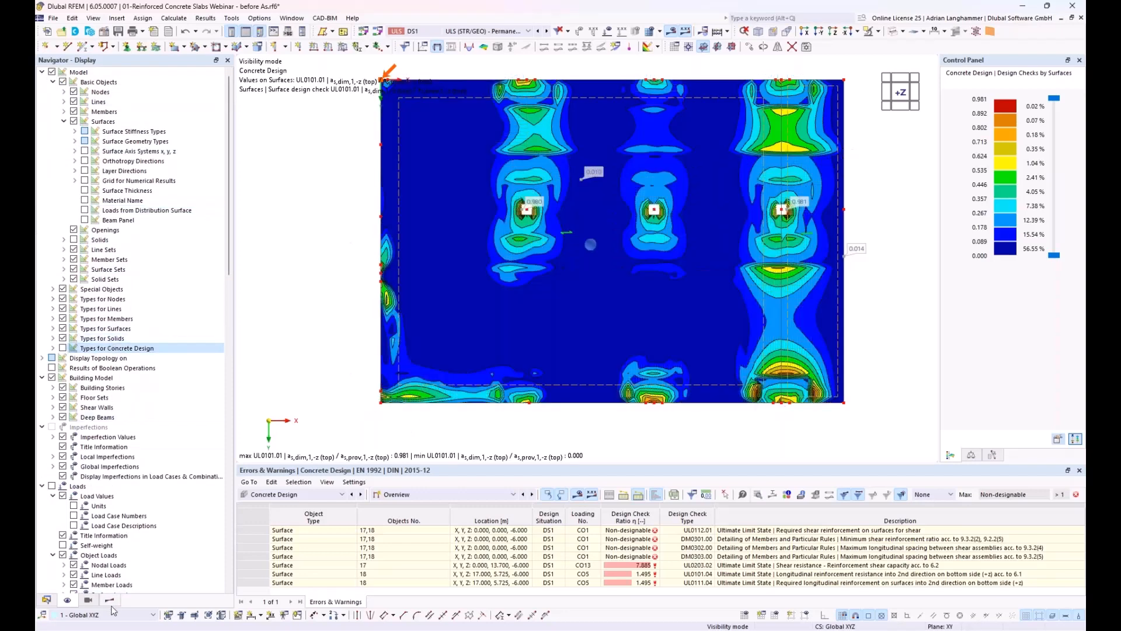
Display the ultimate limit state check UL0101.02 on the slab, followed by the serviceability crack width check SE0304.
left_click(110, 602)
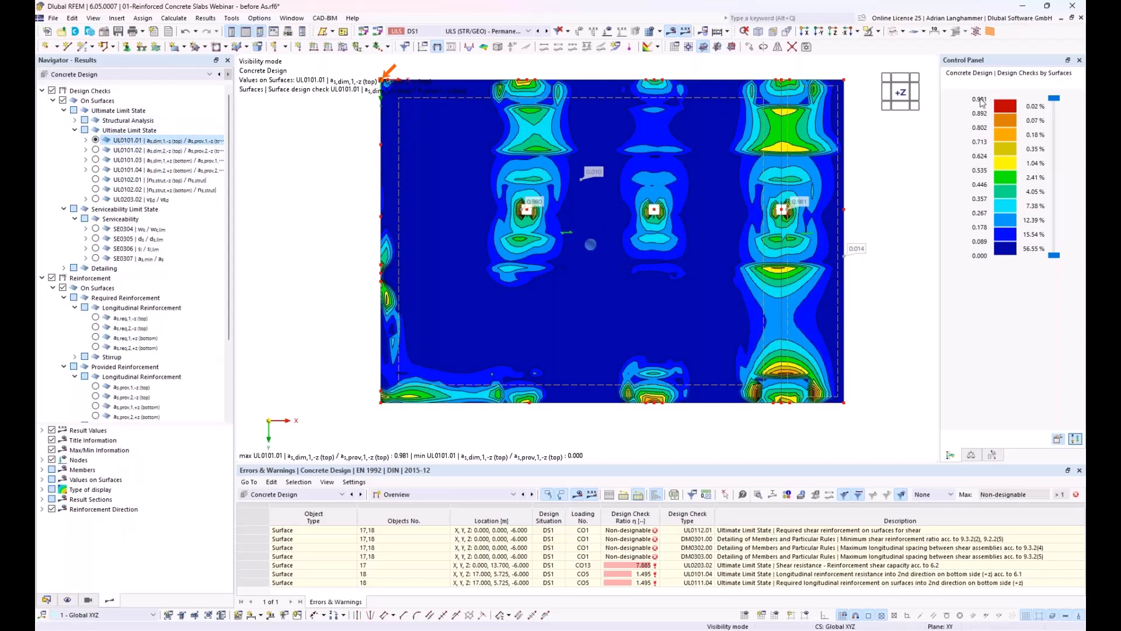
left_click(95, 150)
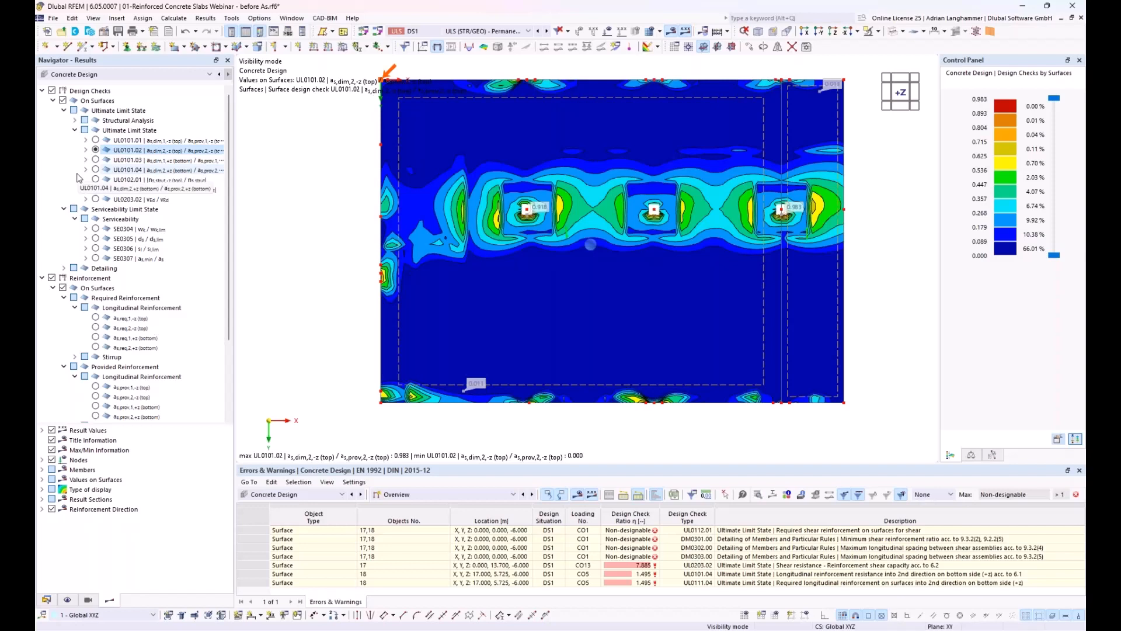
left_click(86, 228)
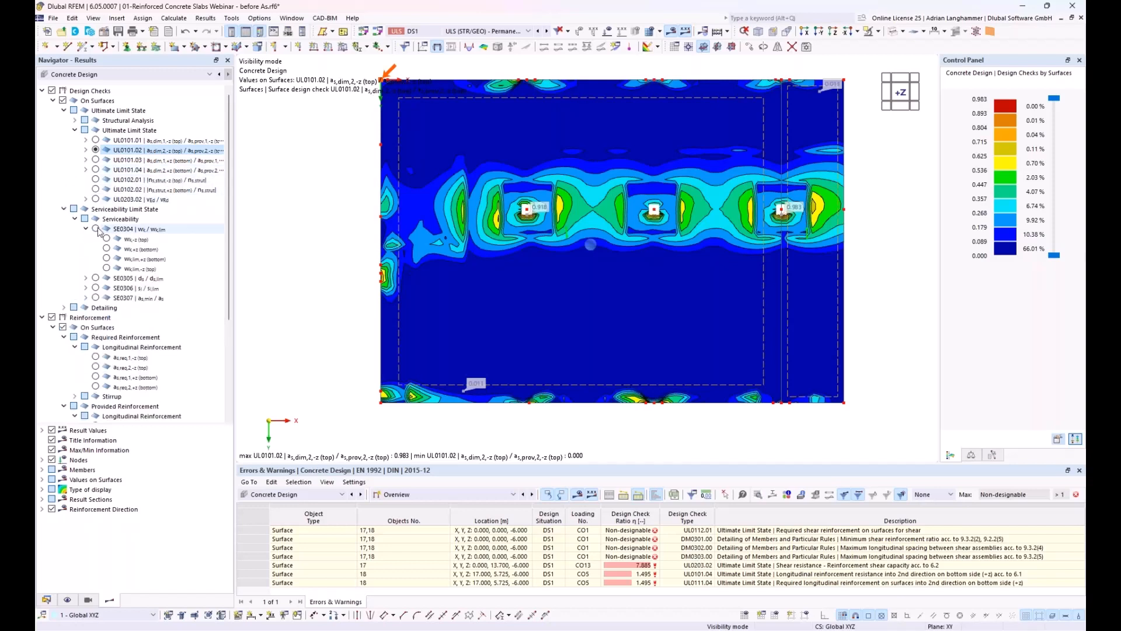
left_click(95, 229)
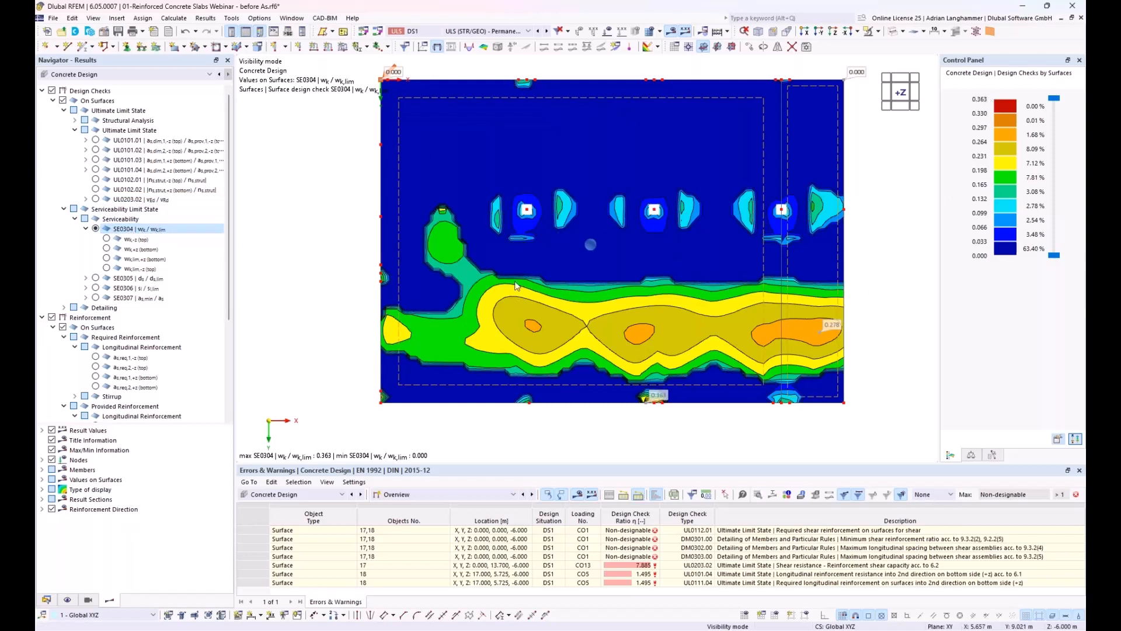
Examine the crack width wk on the slab's top side and its distribution on the bottom side.
left_click(107, 240)
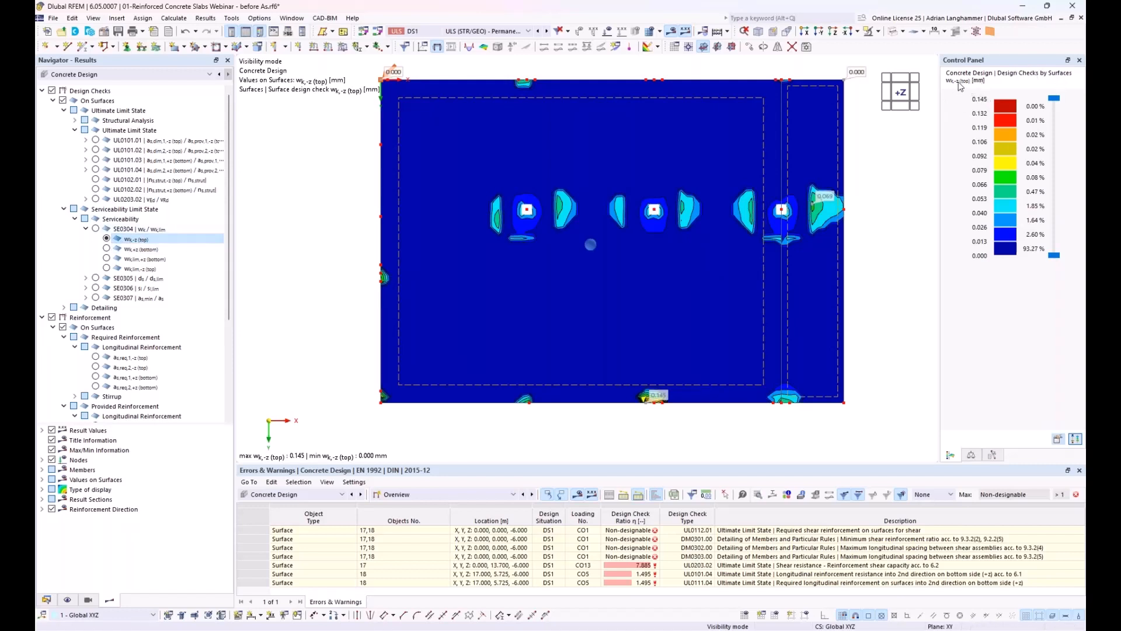
middle_click_drag(883, 182, 851, 174)
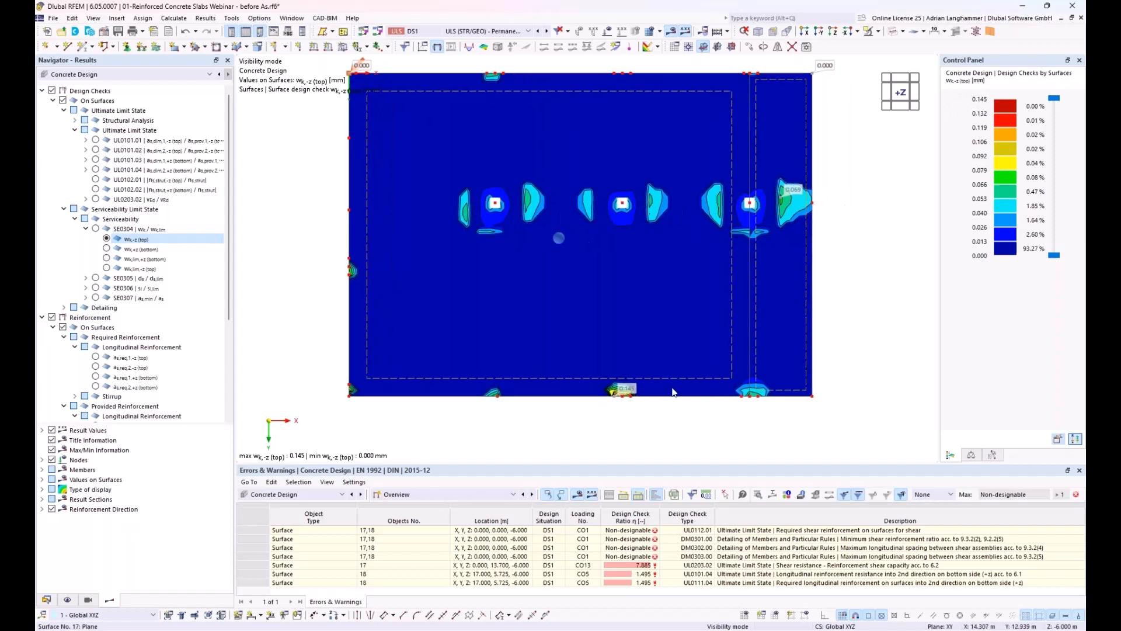
scroll(626, 384, "up", 1)
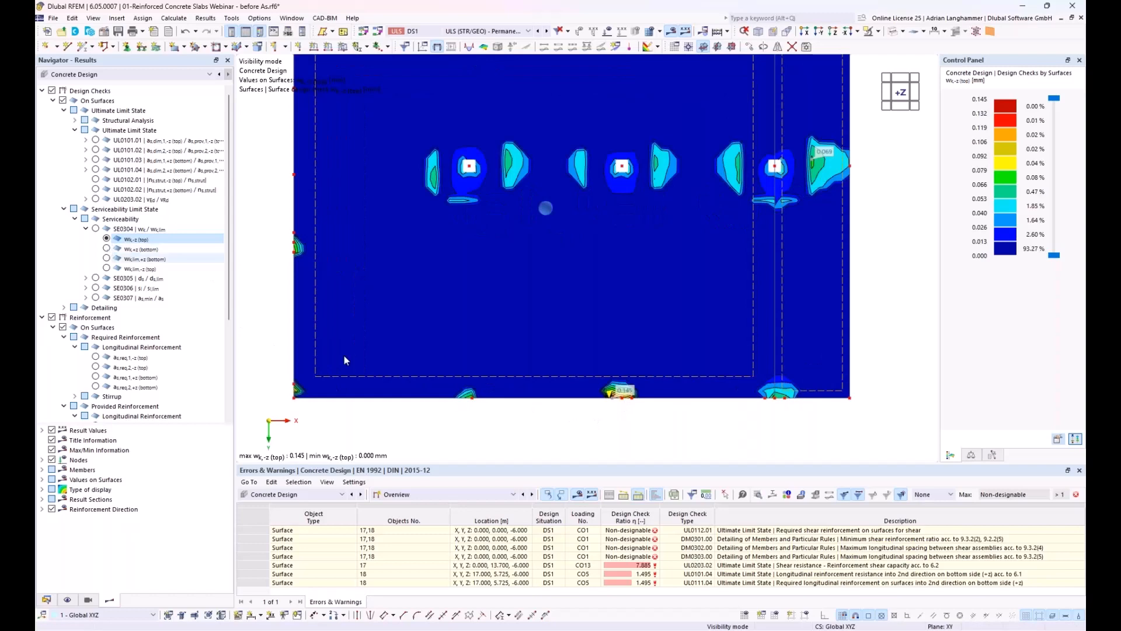
left_click(107, 249)
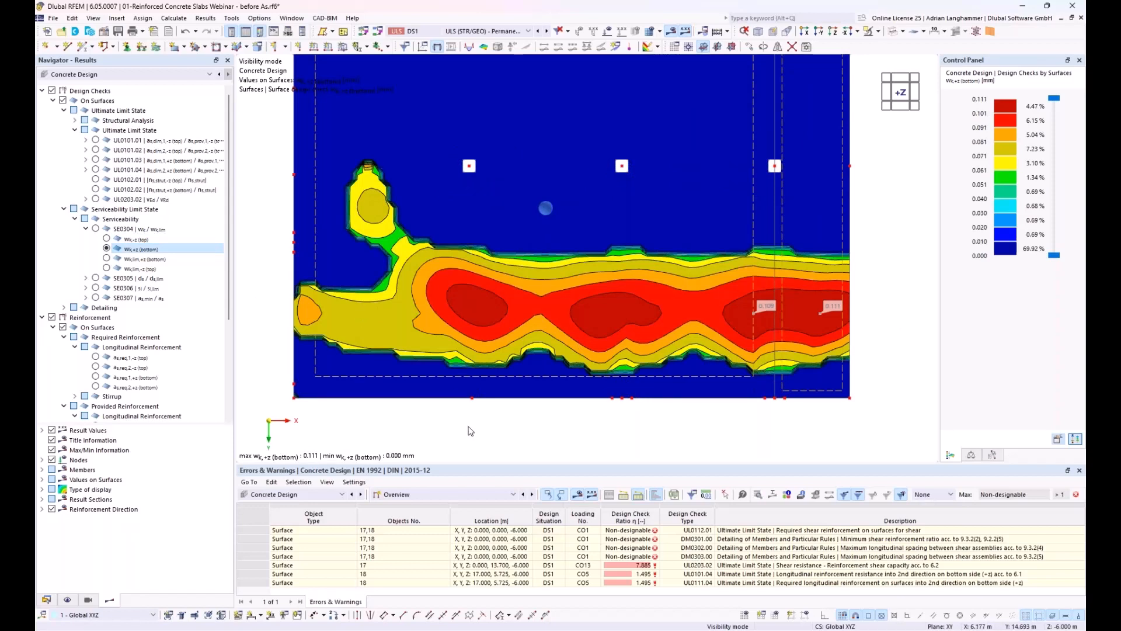
middle_click_drag(514, 306, 527, 340)
scroll(528, 338, "down", 1)
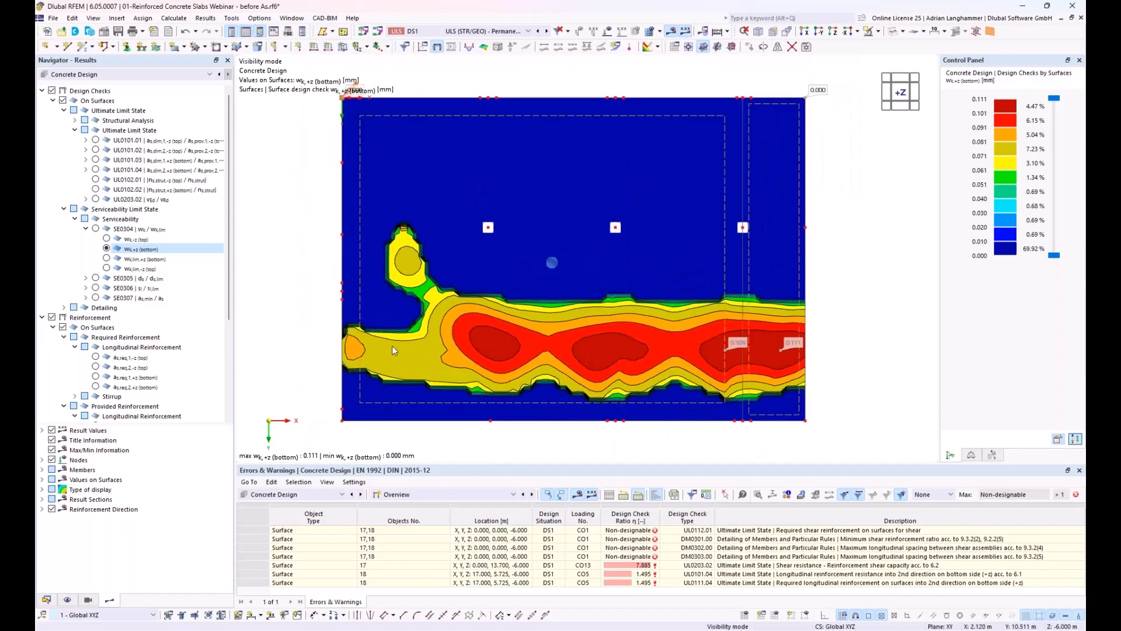
Open surface reinforcements 2 to 13 for joint editing and replace their automatic rebar spacings with the determined values.
left_click(48, 600)
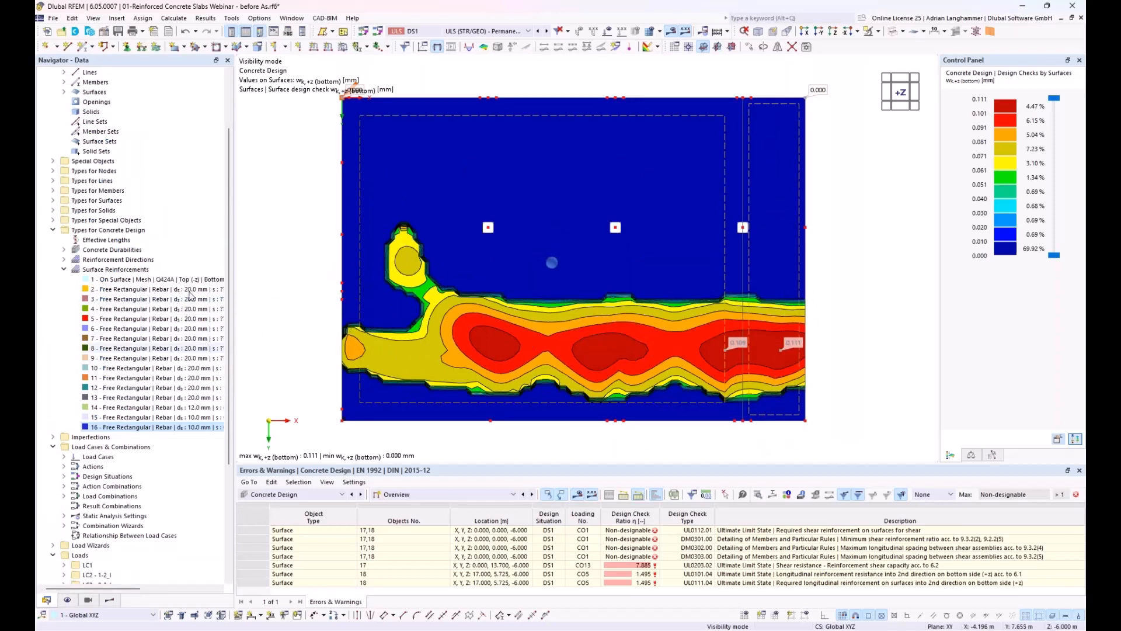
double_click(106, 294)
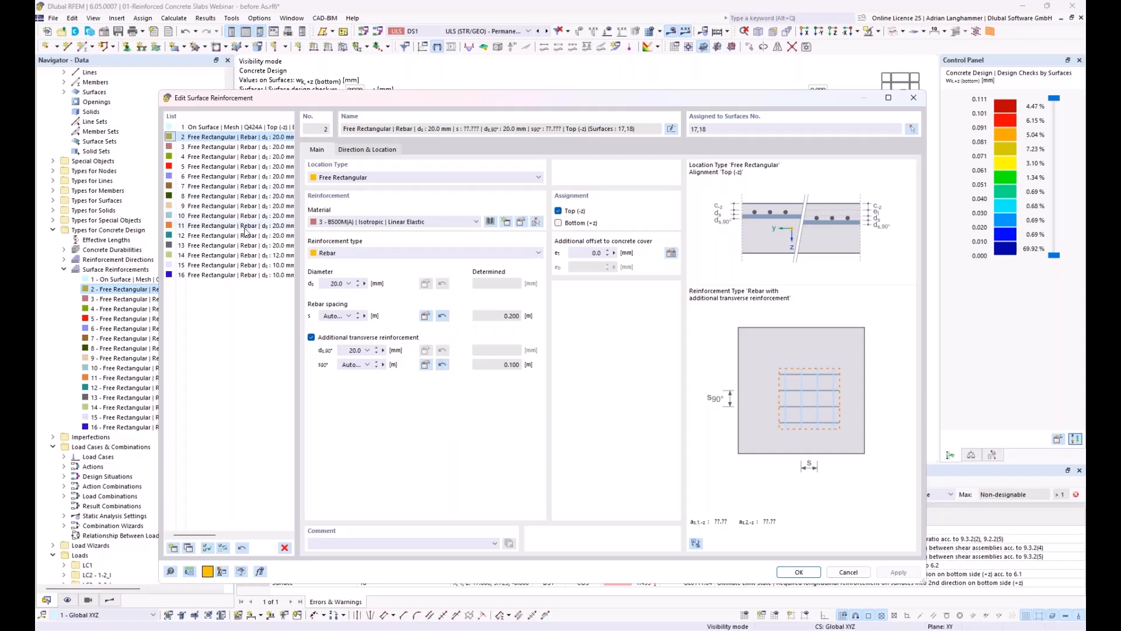
left_click(239, 245, "shift")
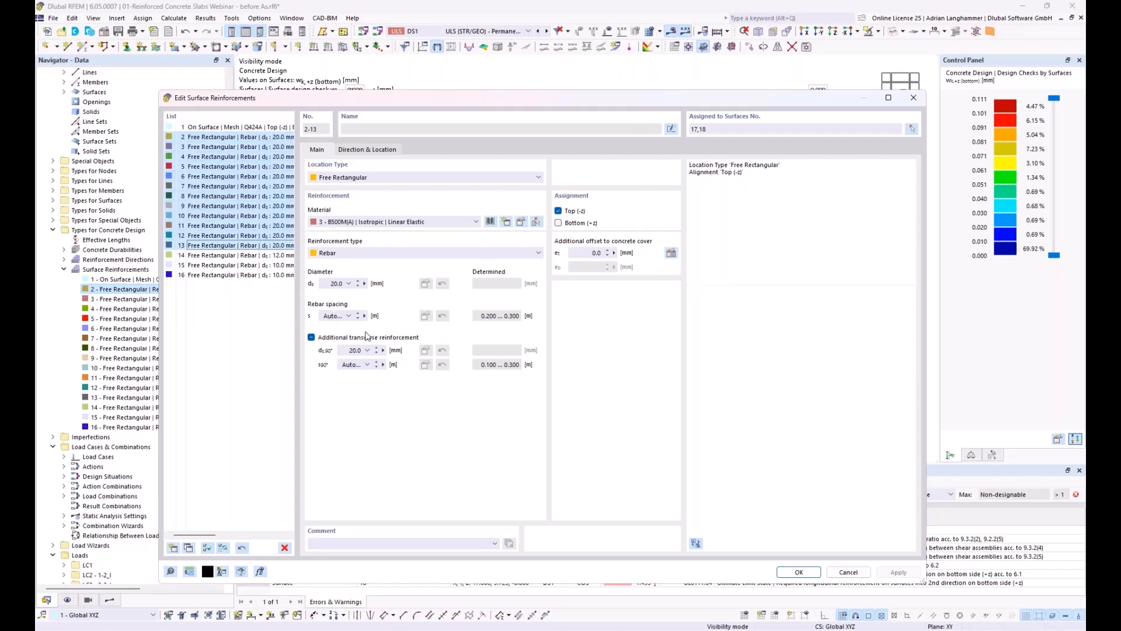
left_click(242, 550)
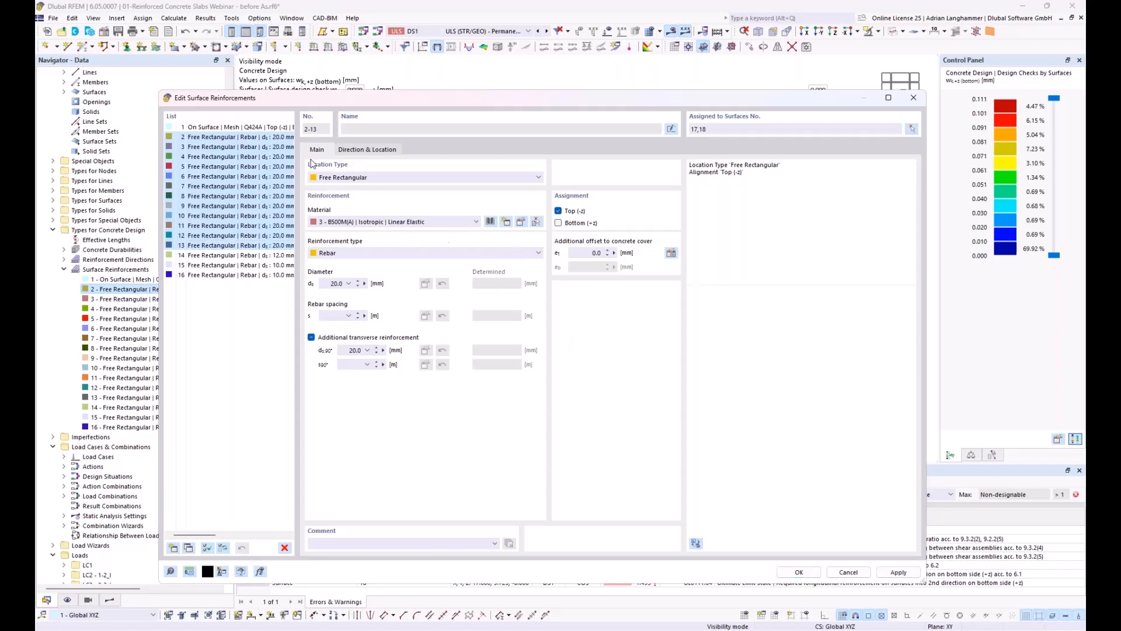
Review the adopted rebar spacings of surface reinforcements 2 to 6 one after another and confirm the reinforcement changes.
left_click(249, 138)
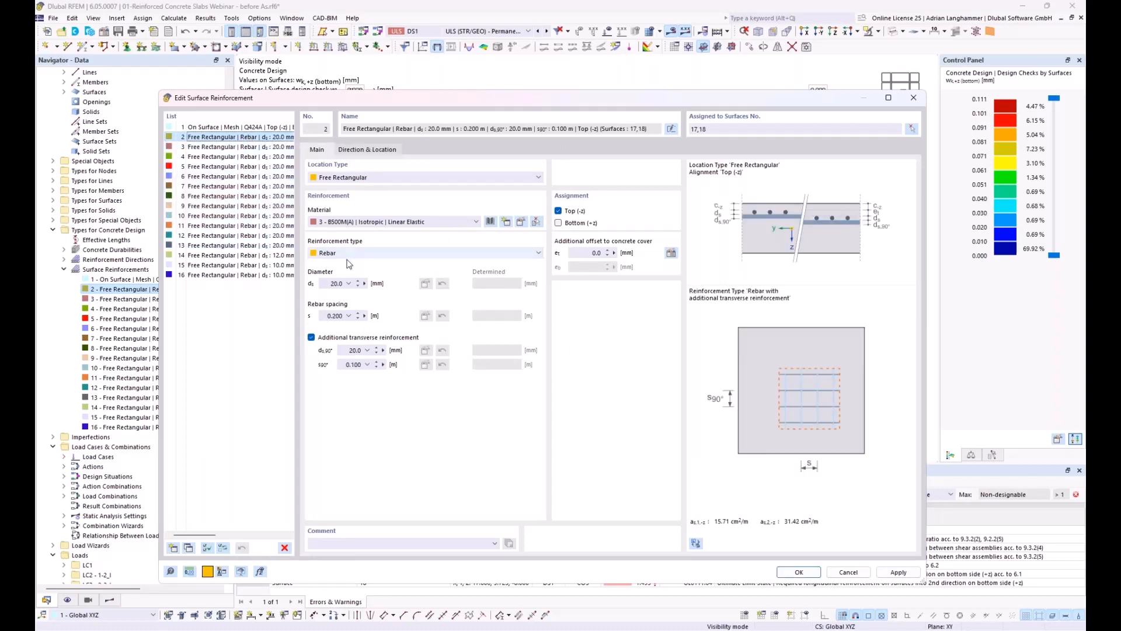
key("Down")
key("Down")
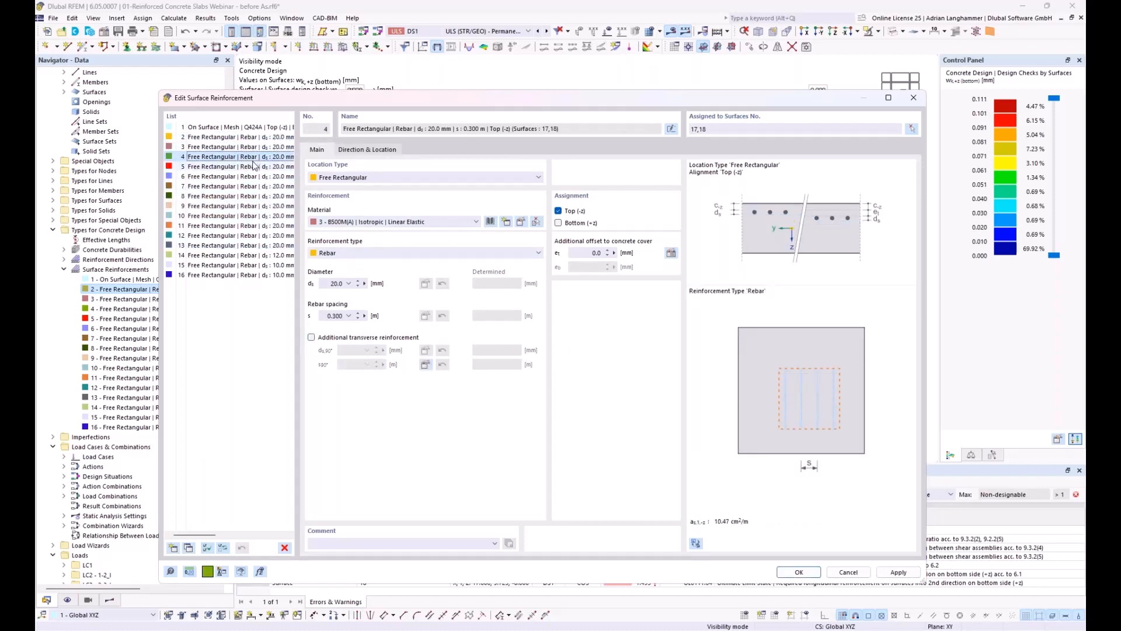
key("Down")
key("Down")
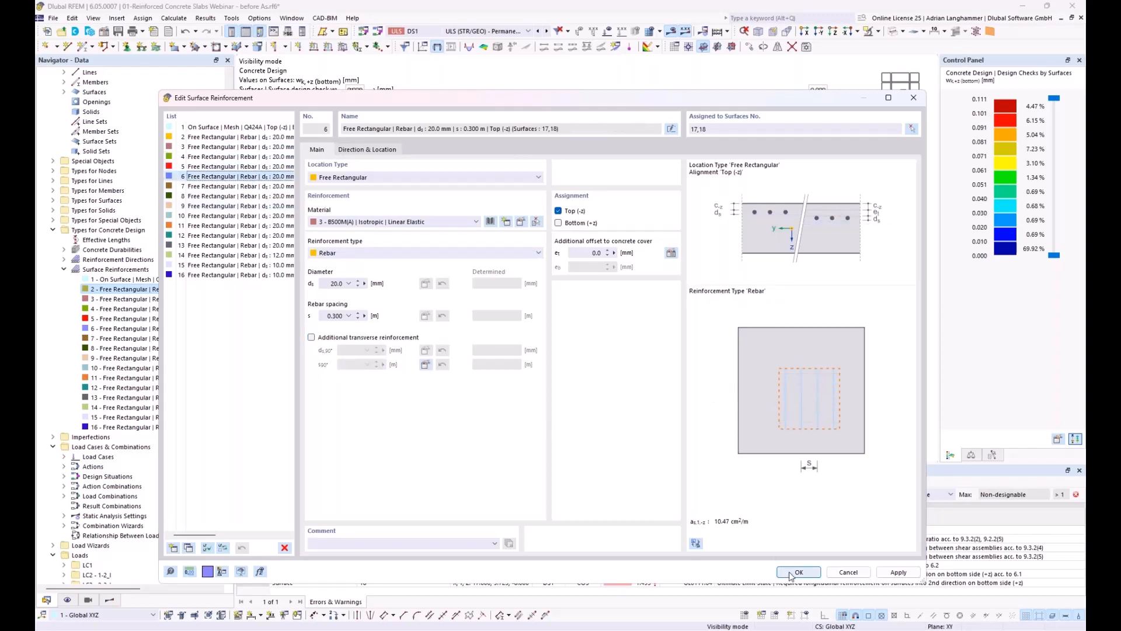
key("Escape")
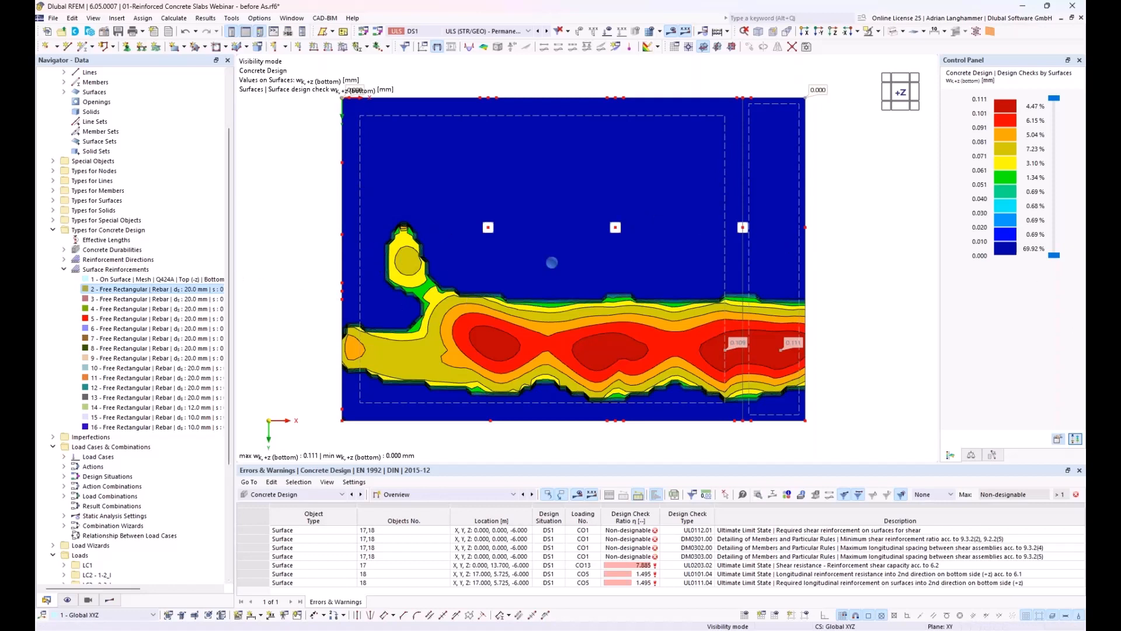
Widen the data navigator so the full names of the surface reinforcements can be read.
left_click_drag(232, 273, 295, 280)
right_click(297, 282)
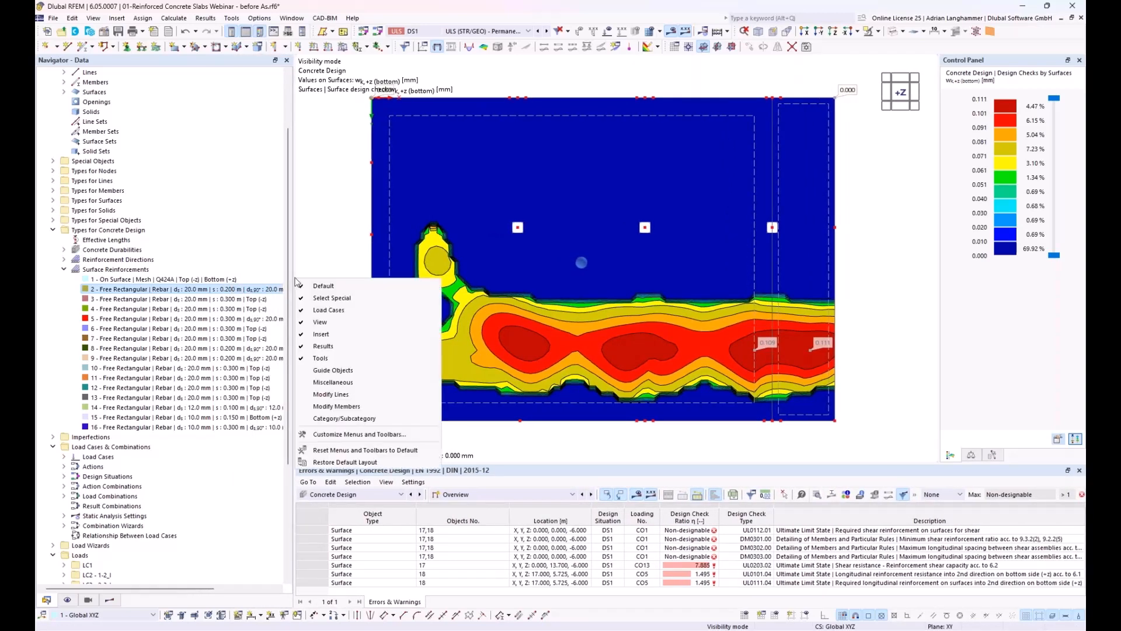
left_click(312, 212)
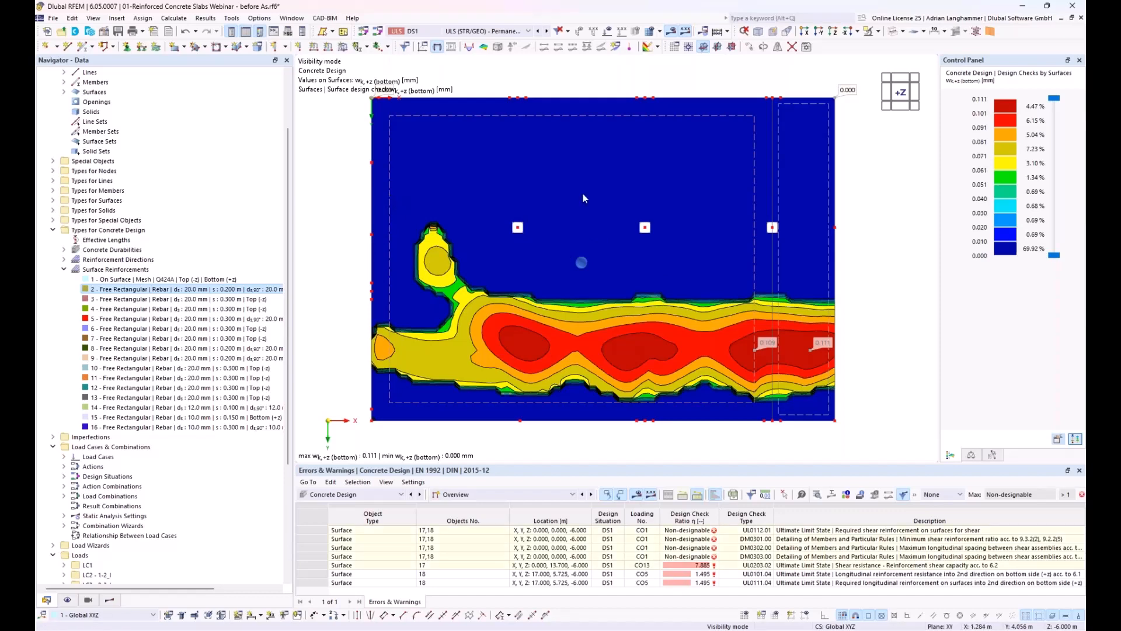
Inspect the deflection analysis settings of slab surface 17 against the slab plan and leave them without changes.
double_click(785, 187)
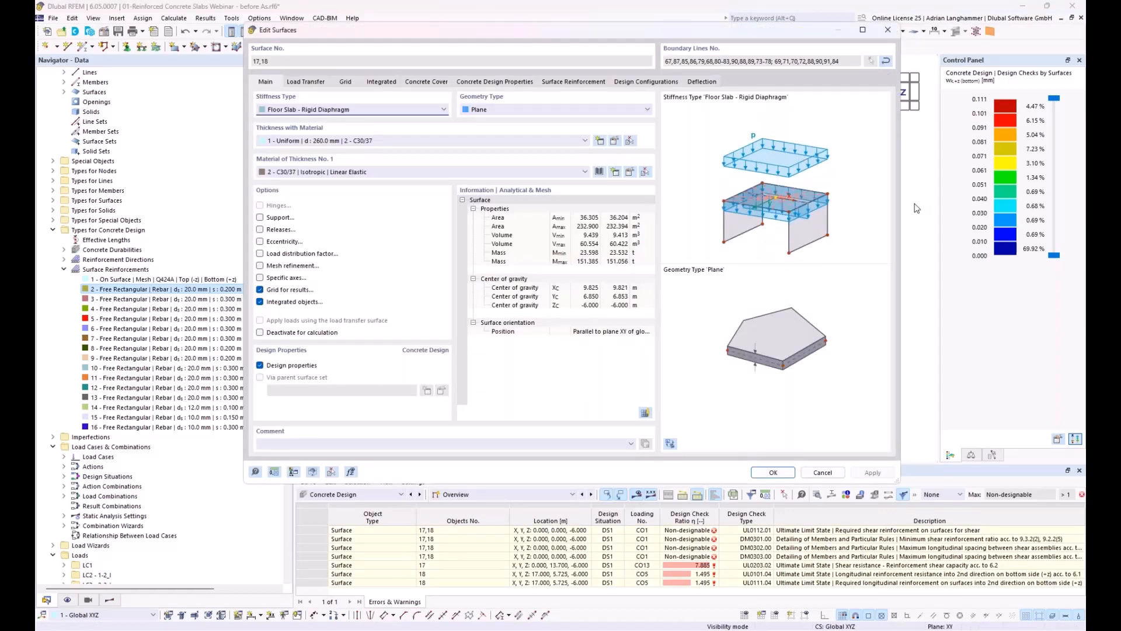
left_click(887, 30)
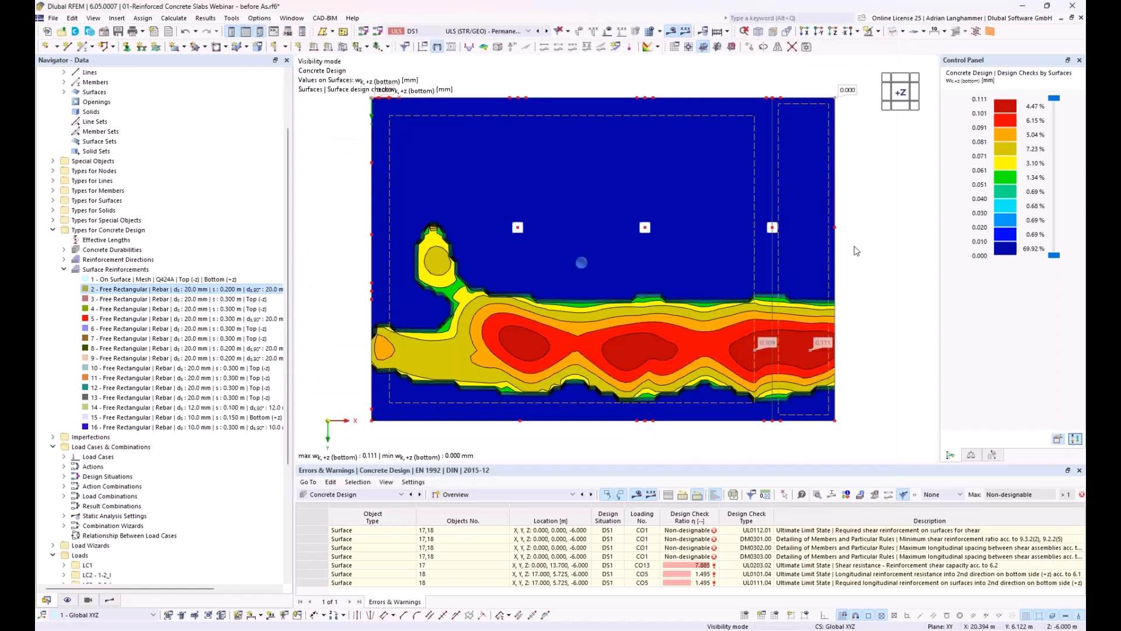
double_click(755, 185)
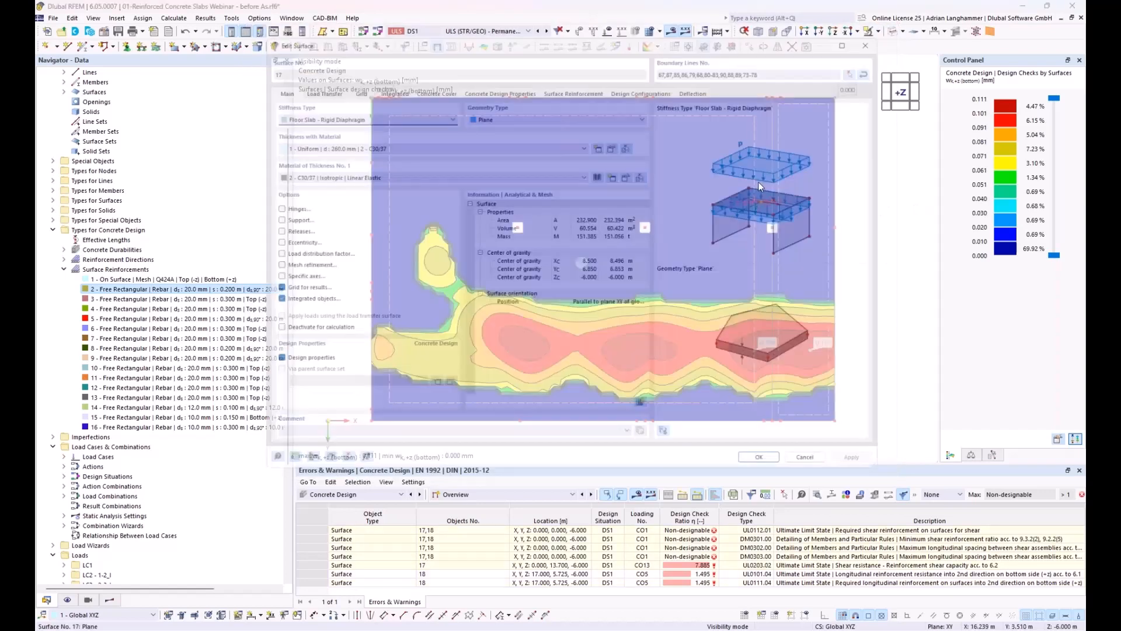
left_click(701, 81)
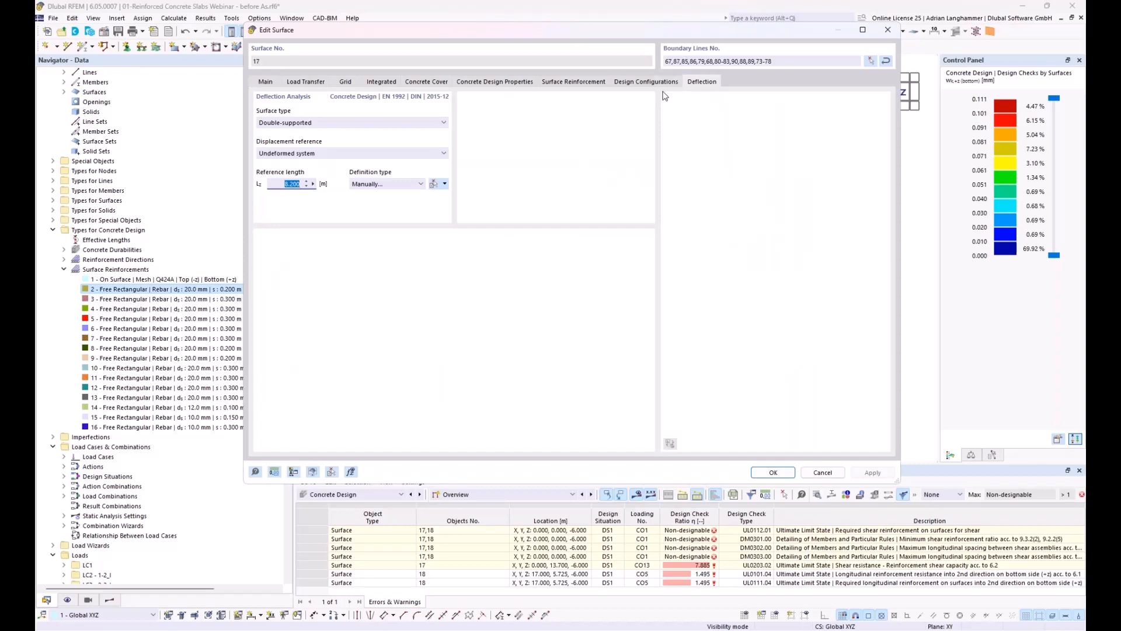
left_click_drag(653, 38, 699, 215)
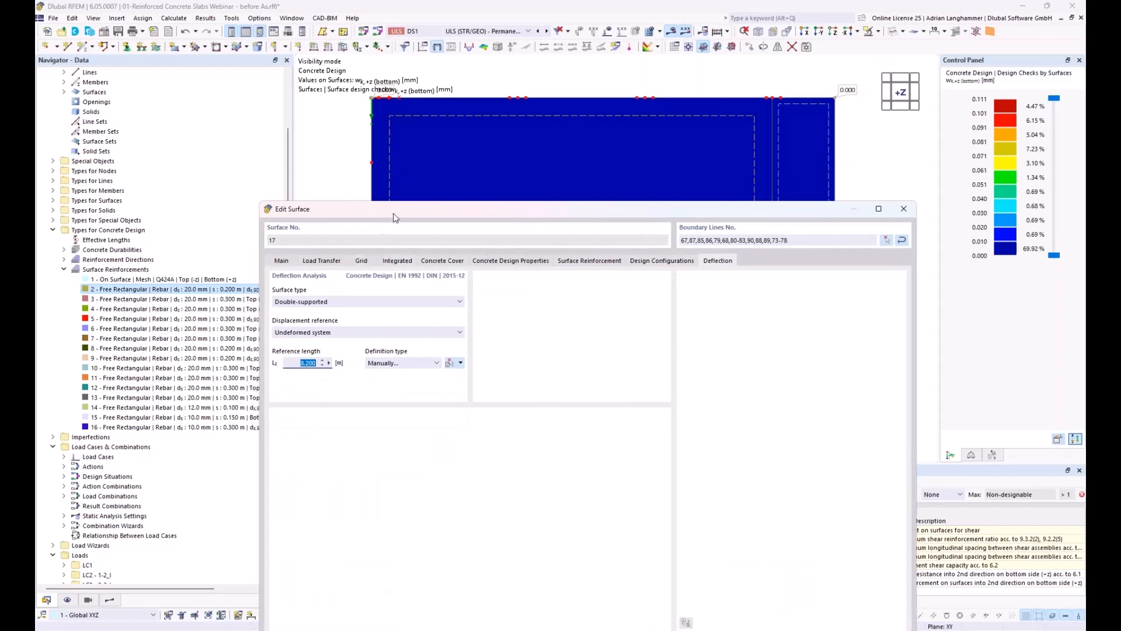
left_click_drag(395, 217, 432, 180)
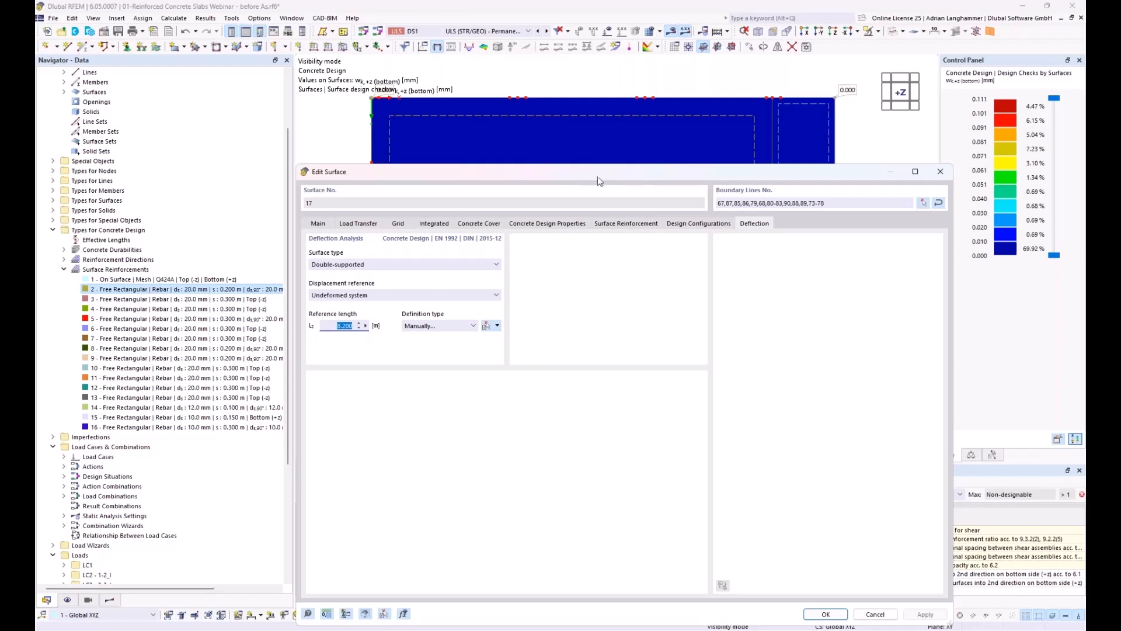
left_click_drag(598, 170, 527, 470)
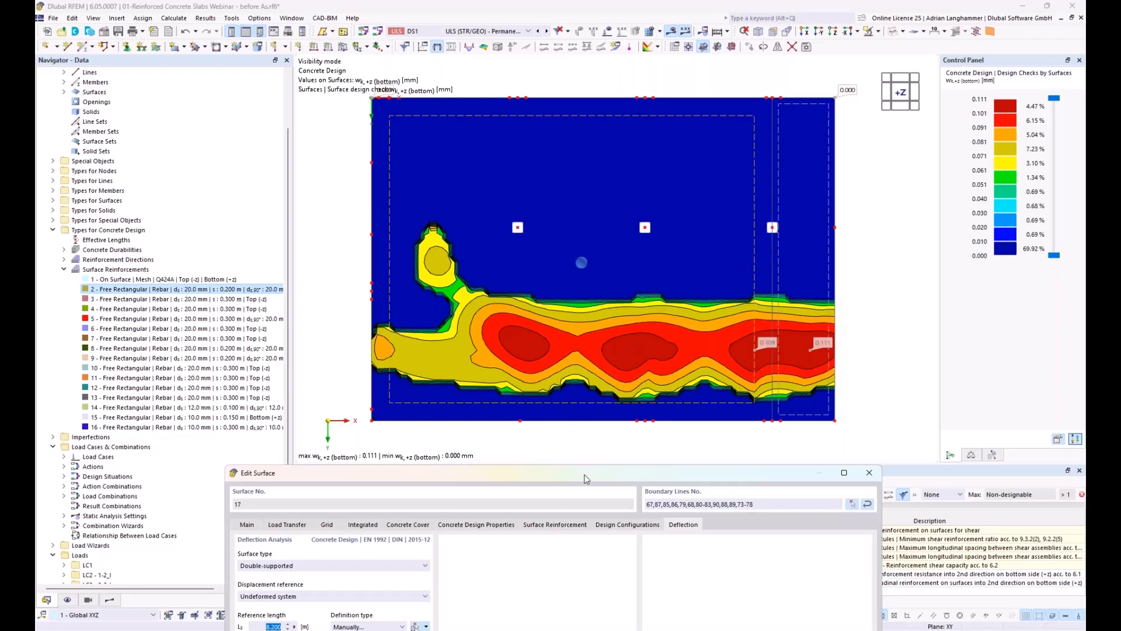
left_click_drag(586, 479, 622, 147)
left_click(833, 579)
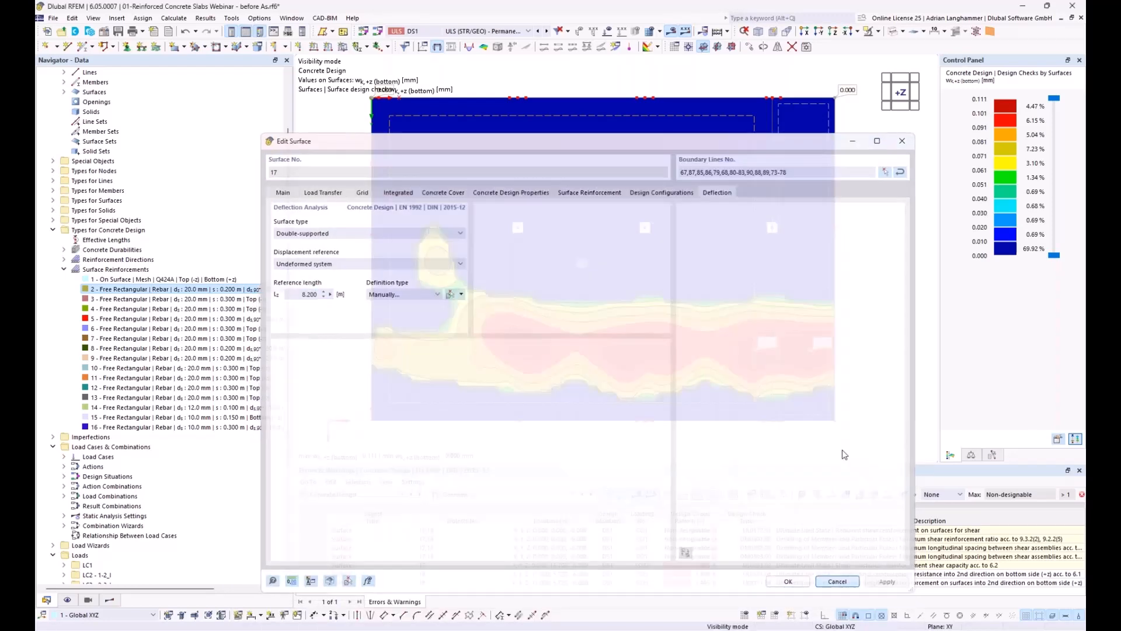
Inspect the deflection analysis settings of slab surface 18 against the slab plan and leave them without changes.
double_click(828, 272)
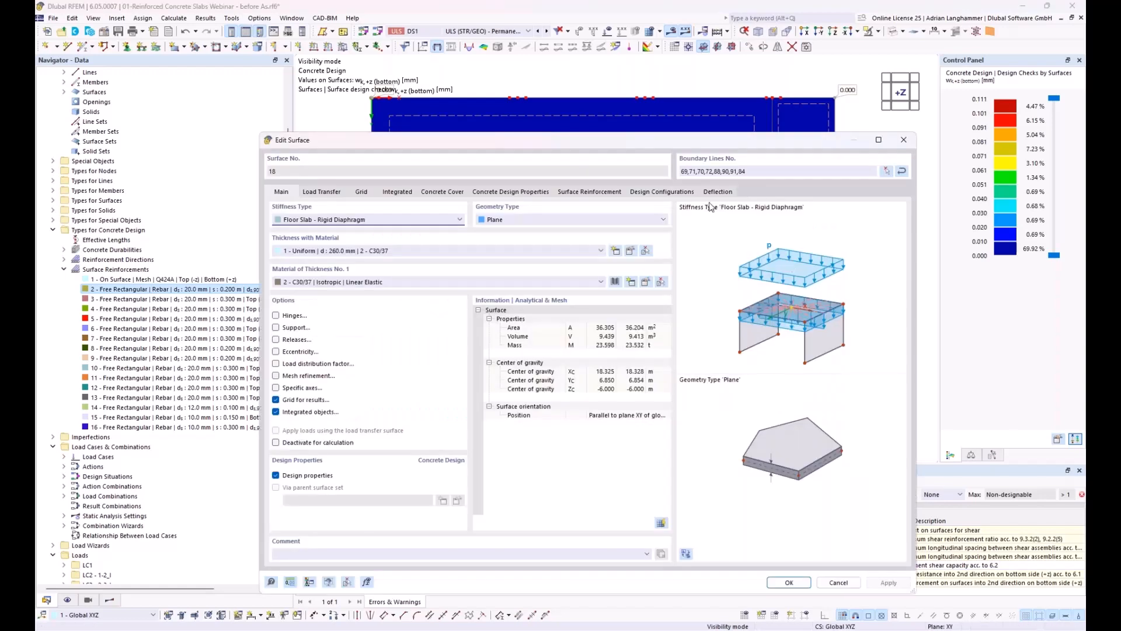
left_click(717, 193)
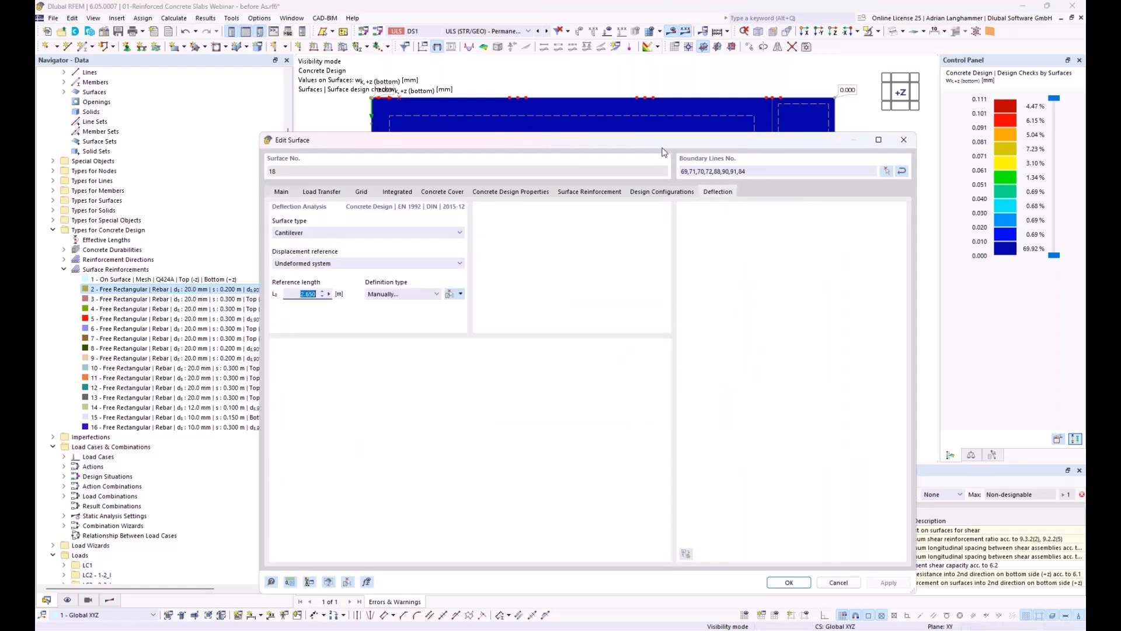
left_click_drag(661, 146, 648, 504)
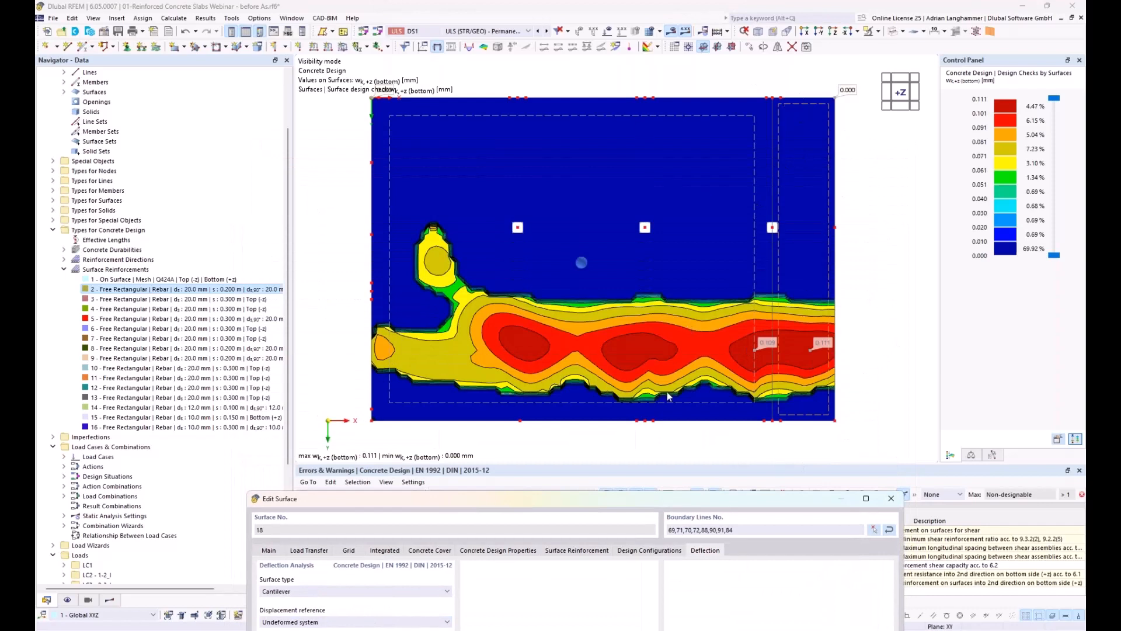
left_click_drag(562, 496, 577, 391)
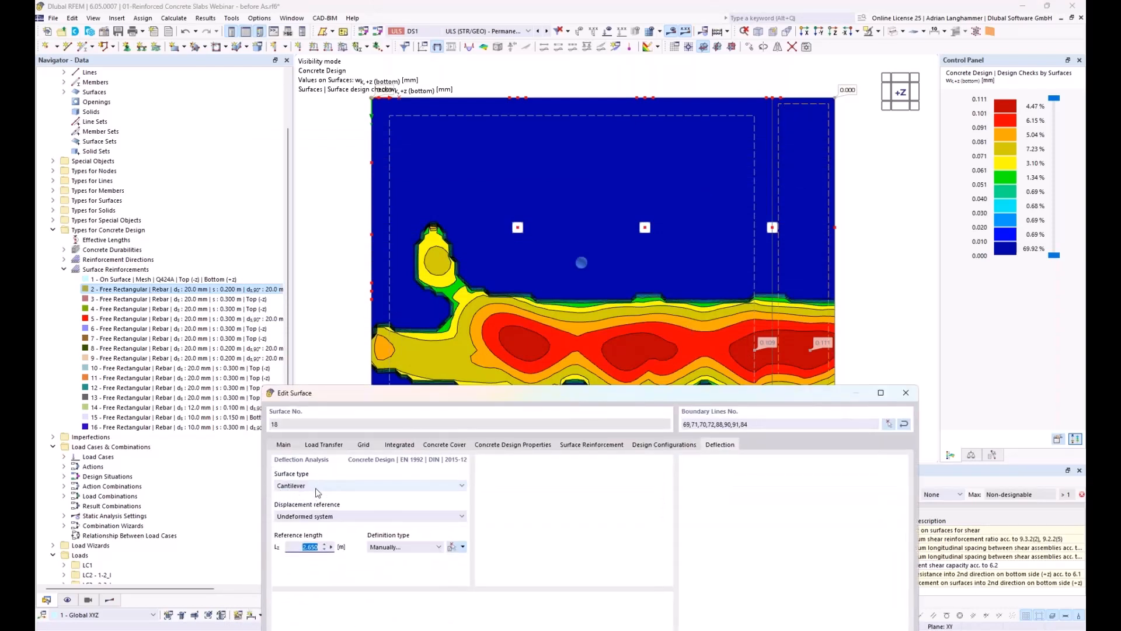
left_click(905, 393)
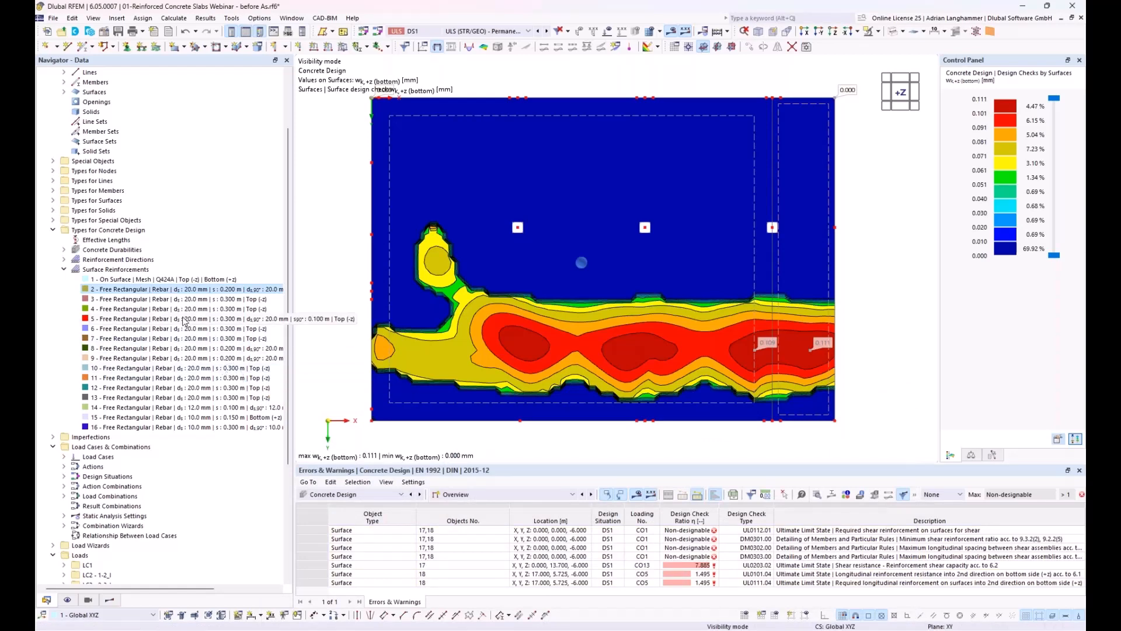
Review the creep and shrinkage settings and the creep coefficient diagram of concrete material 2, C30/37, without changing them.
scroll(184, 320, "up", 1)
scroll(185, 320, "up", 2)
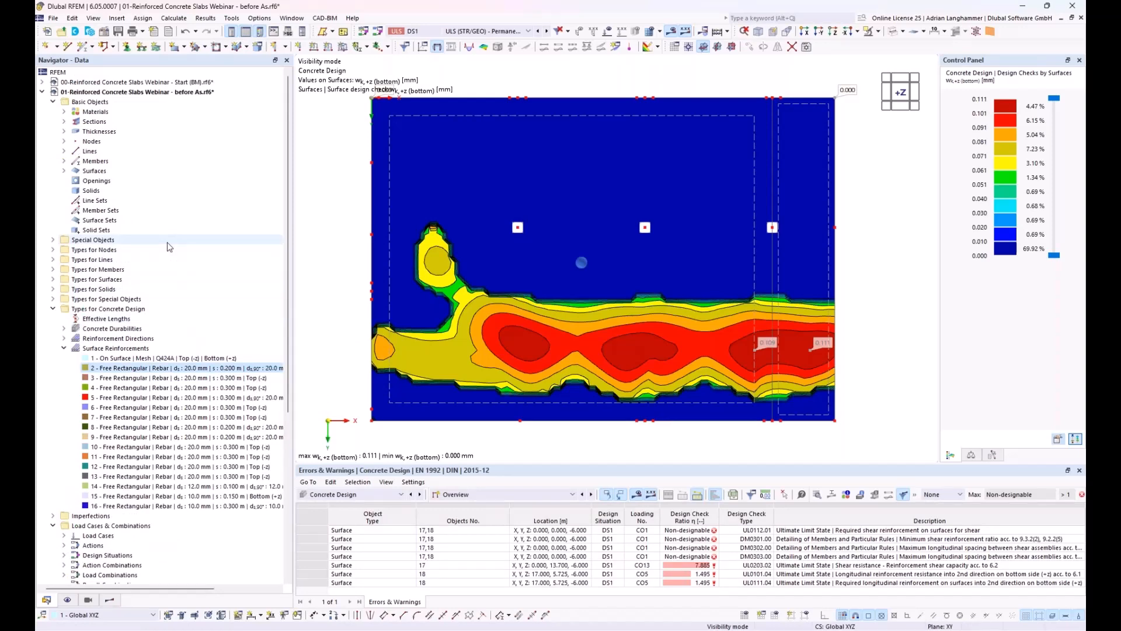
left_click(64, 112)
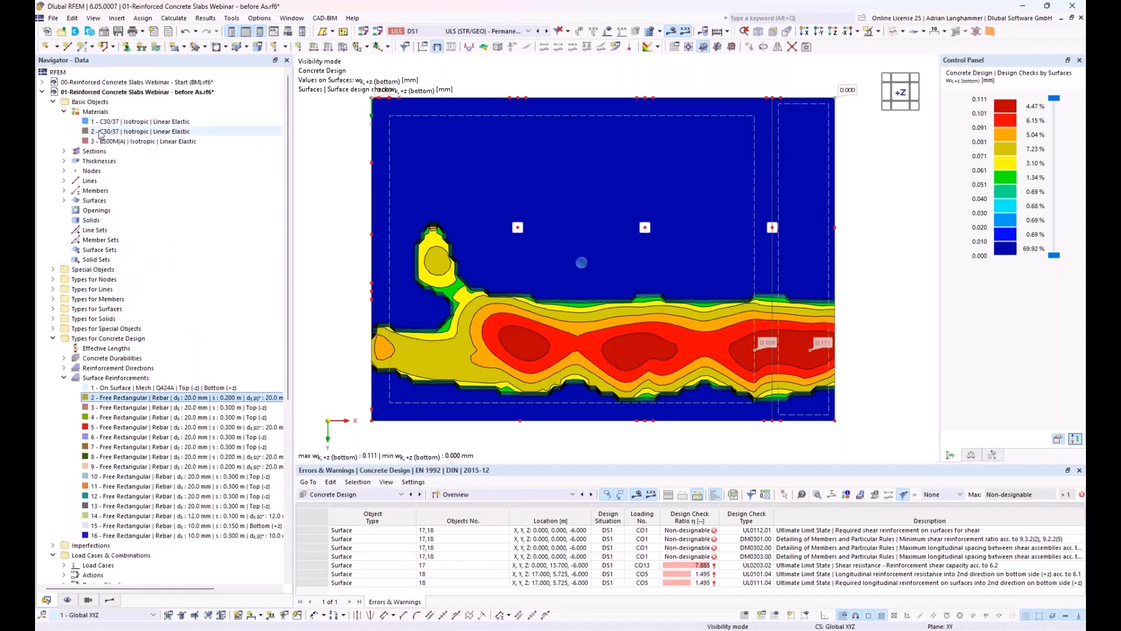
left_click(100, 132)
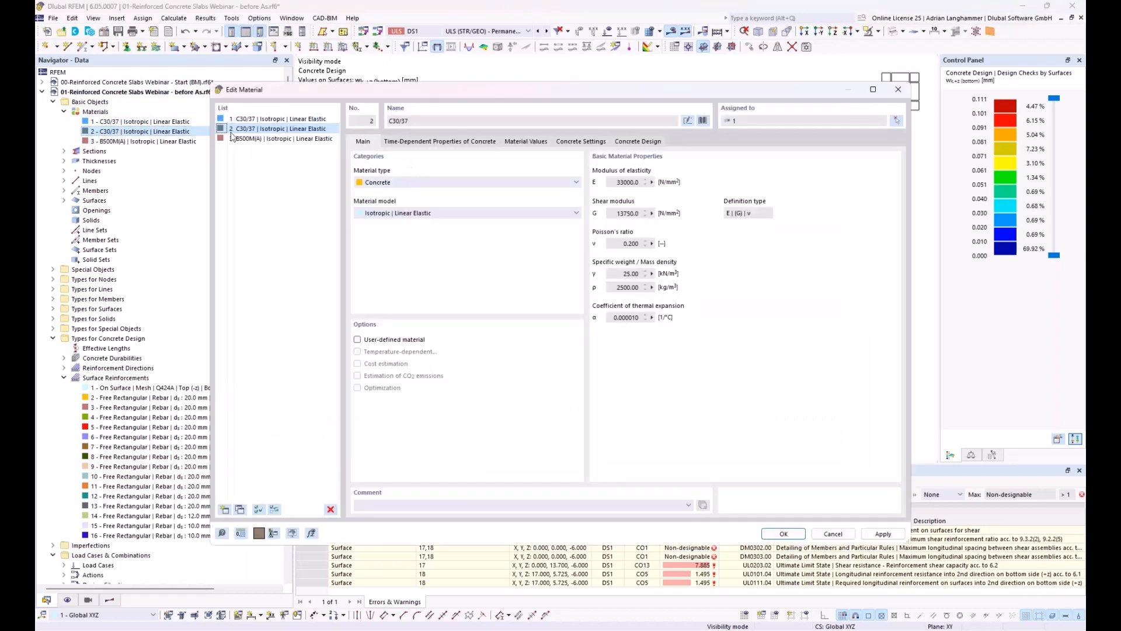
left_click_drag(546, 92, 464, 249)
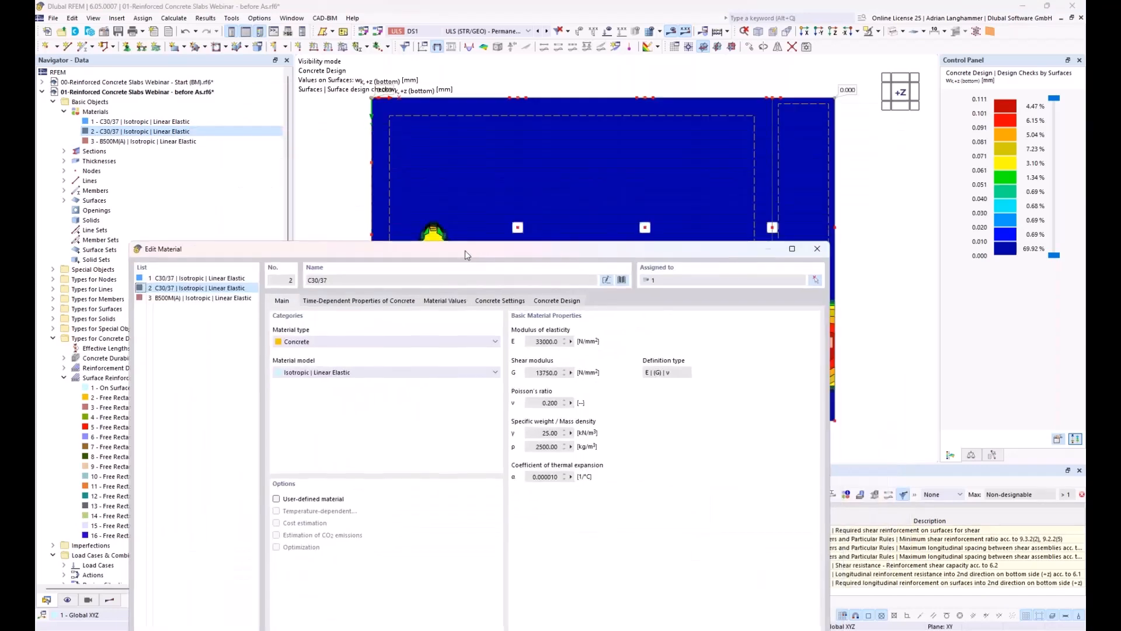
left_click(336, 304)
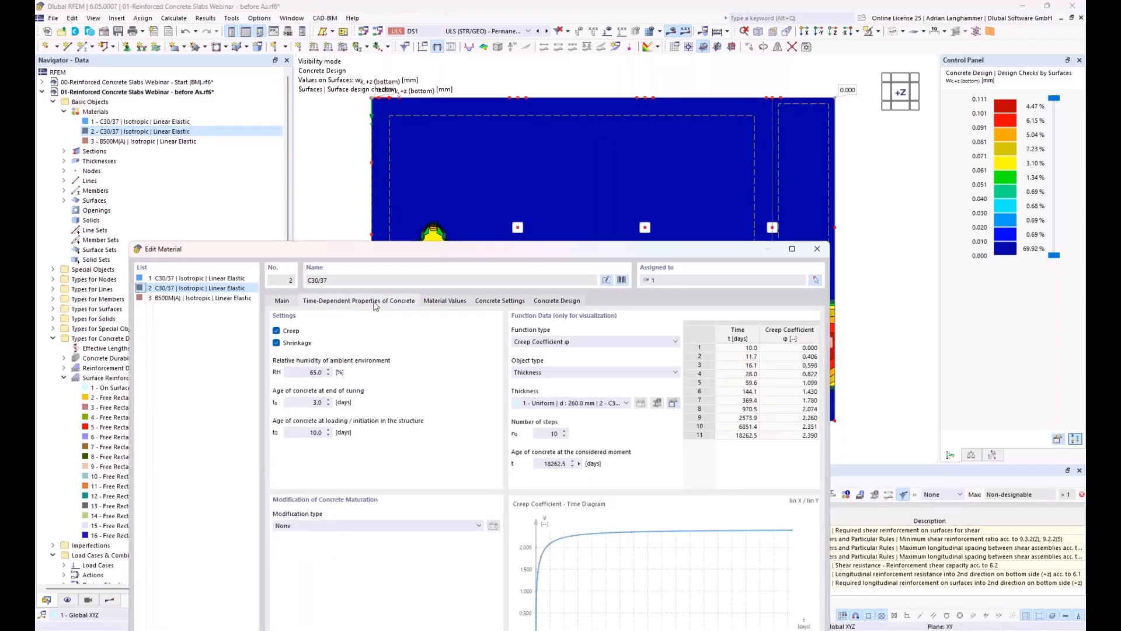
left_click_drag(425, 250, 447, 164)
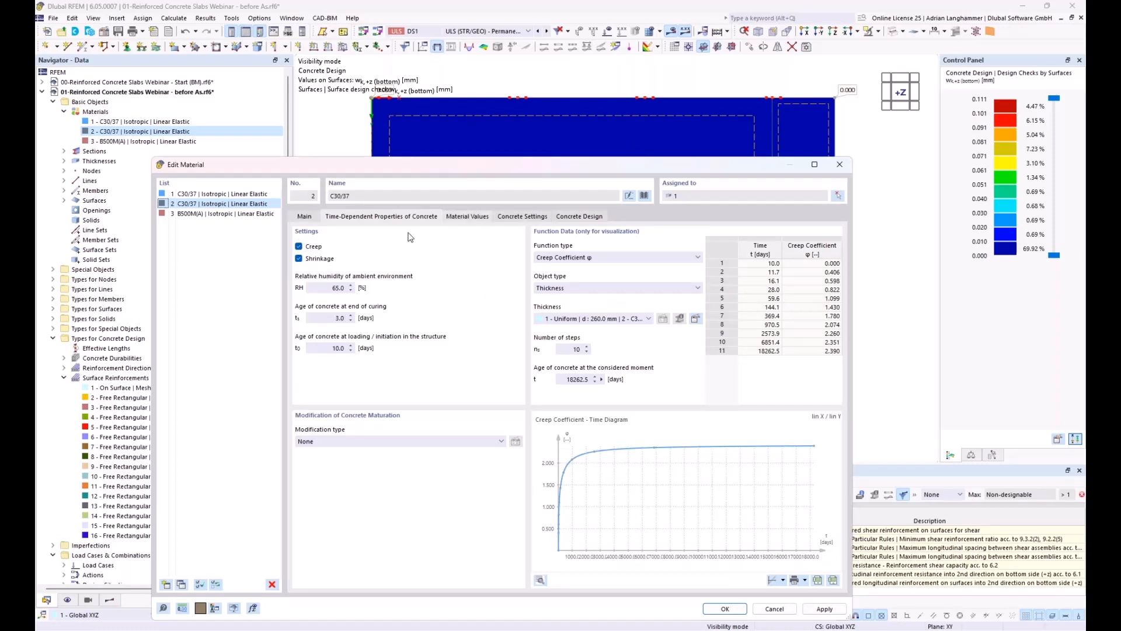
left_click_drag(429, 168, 433, 88)
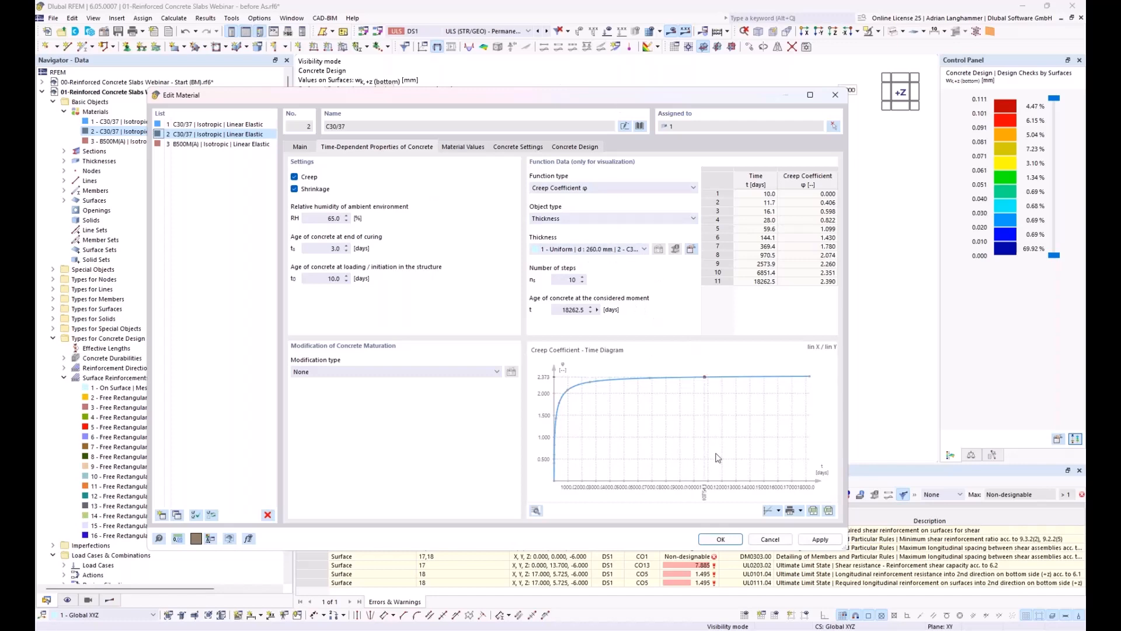
left_click(782, 540)
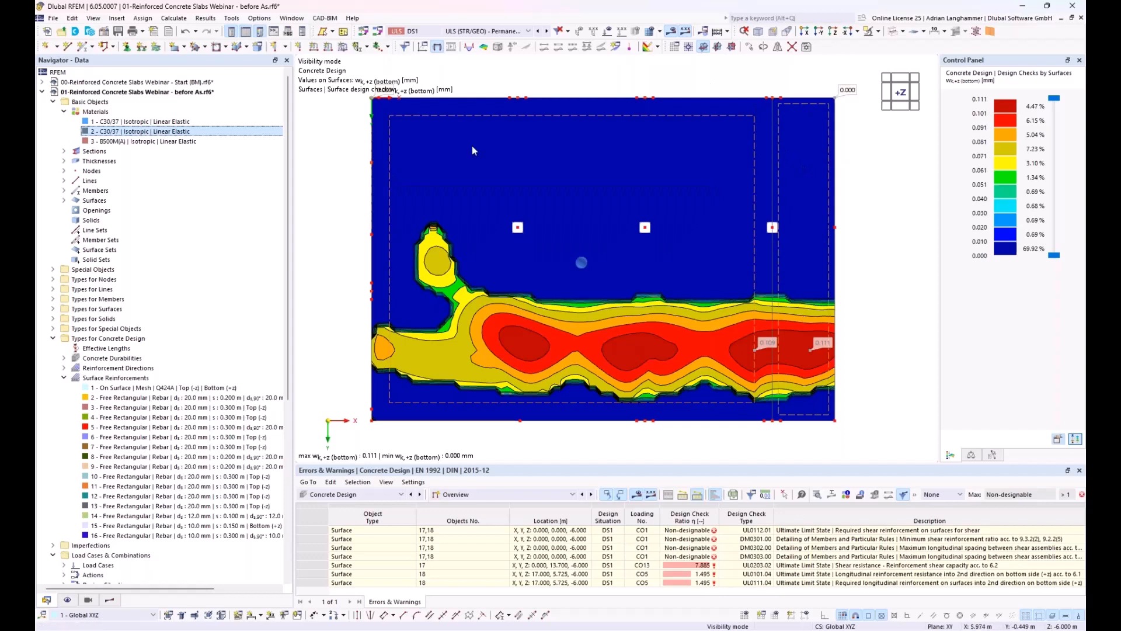
Activate the limitation of deflection in the Standard serviceability configuration and review its quasi-permanent limit values for two-sided and one-sided support.
scroll(121, 438, "down", 9)
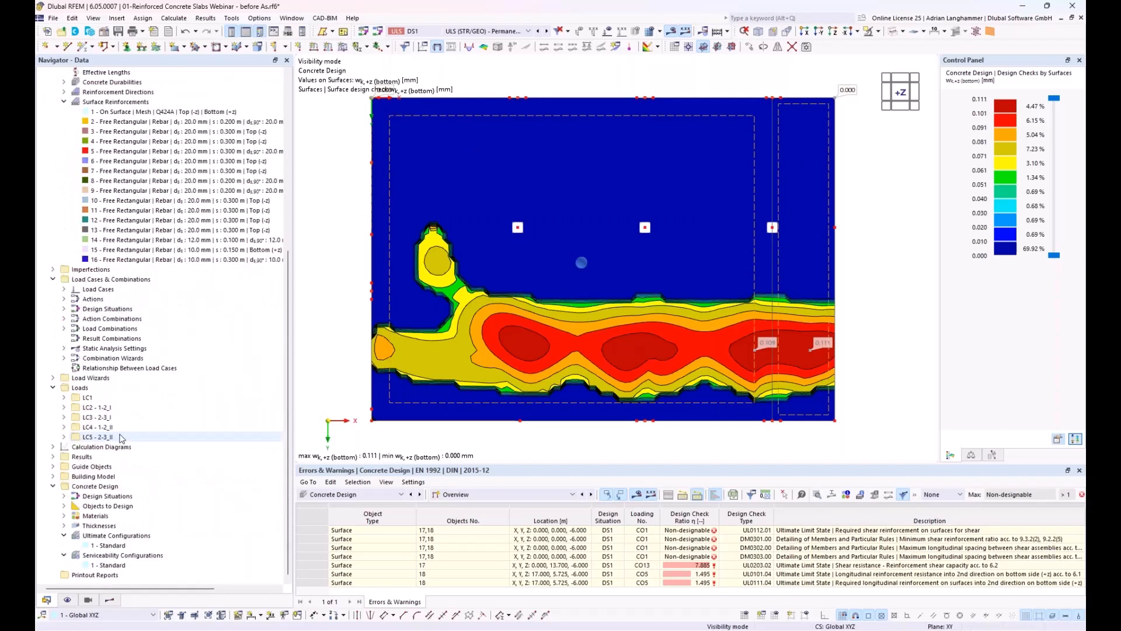
double_click(120, 566)
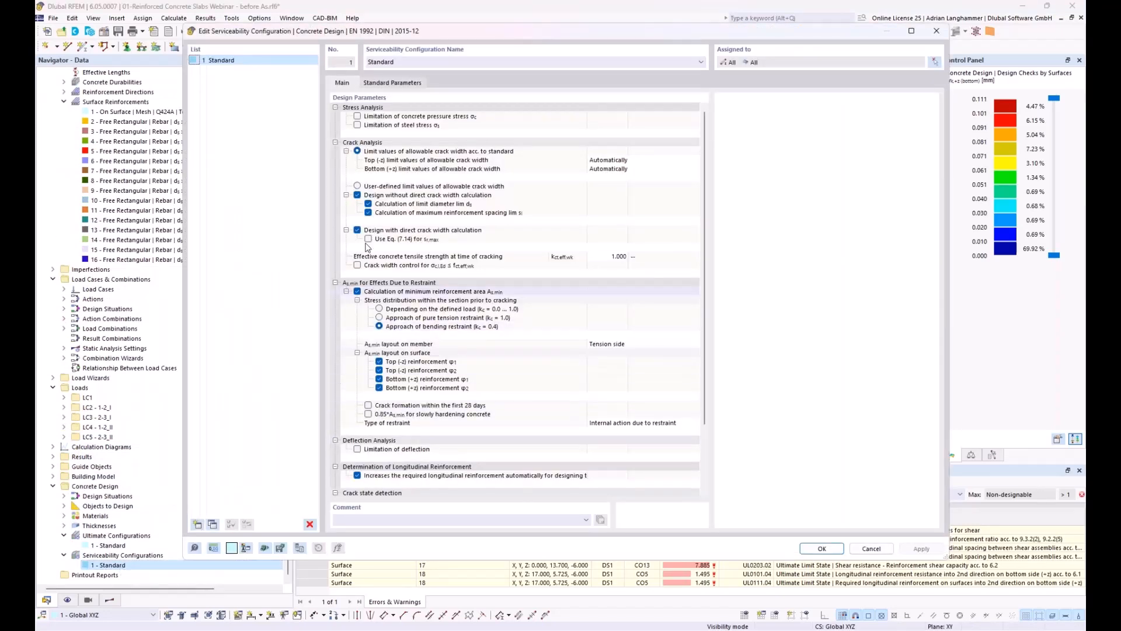
scroll(380, 144, "down", 2)
scroll(381, 143, "down", 1)
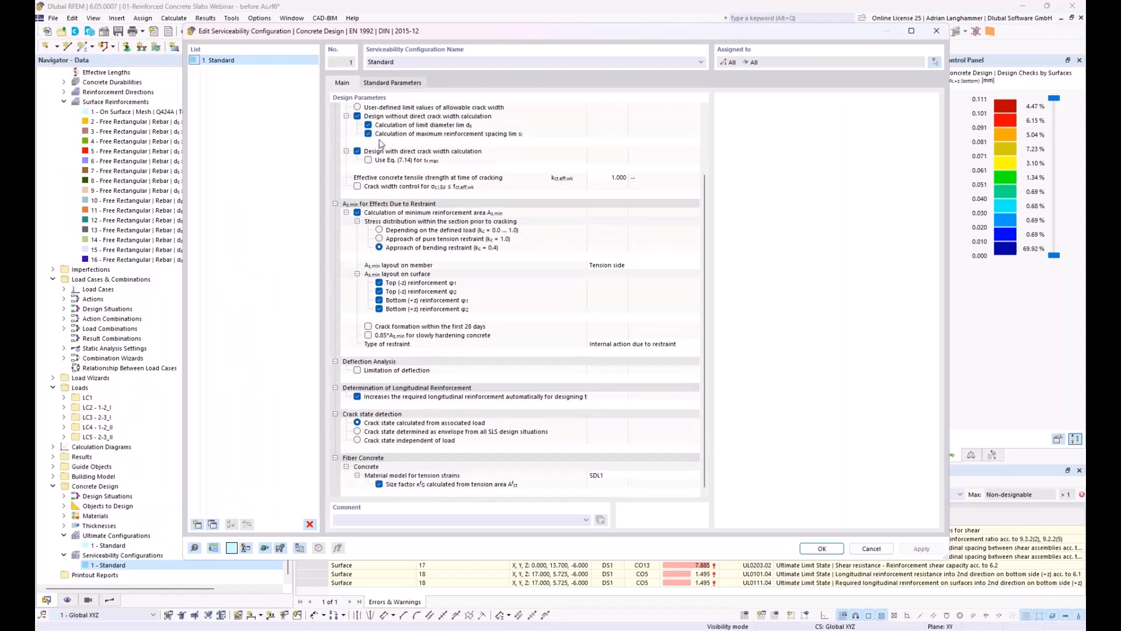
left_click(357, 370)
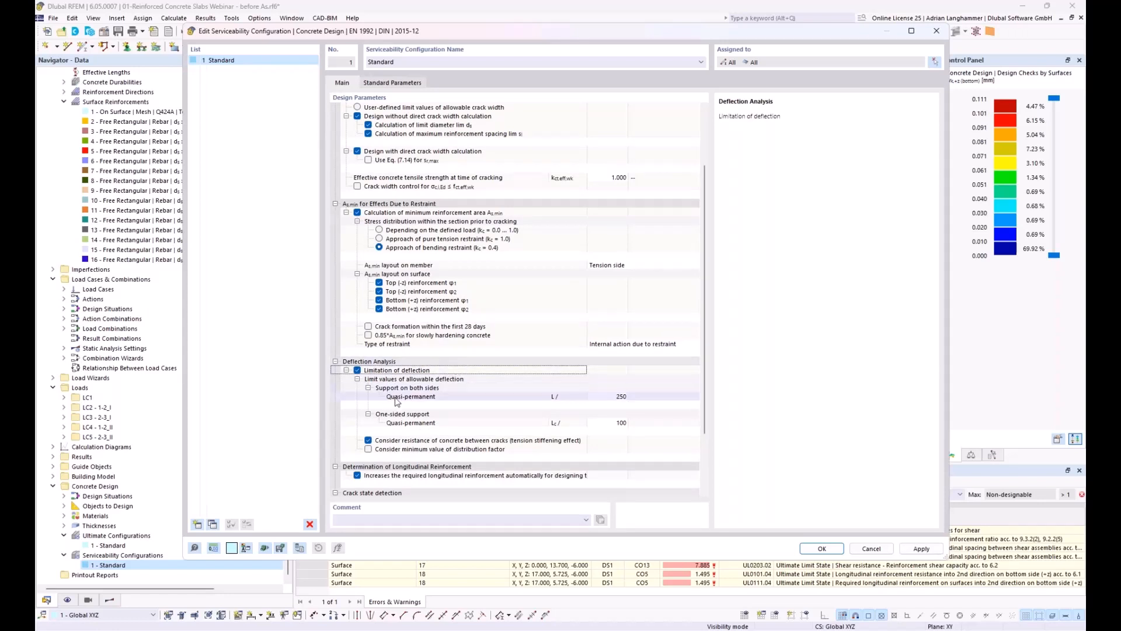
left_click(396, 397)
left_click(615, 397)
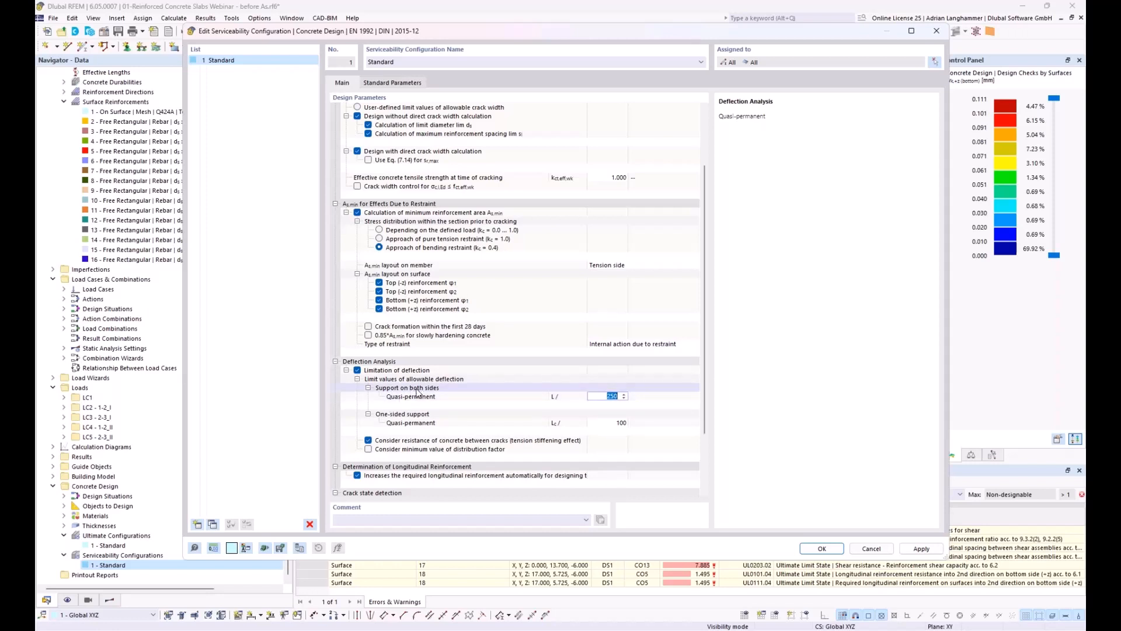
left_click(448, 420)
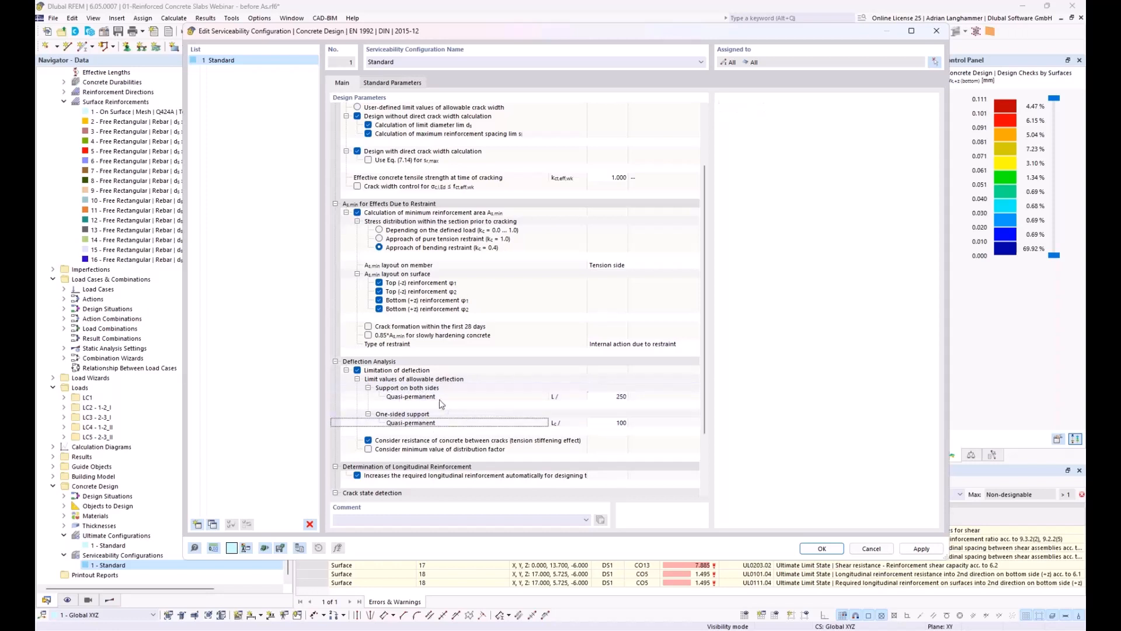
left_click(430, 389)
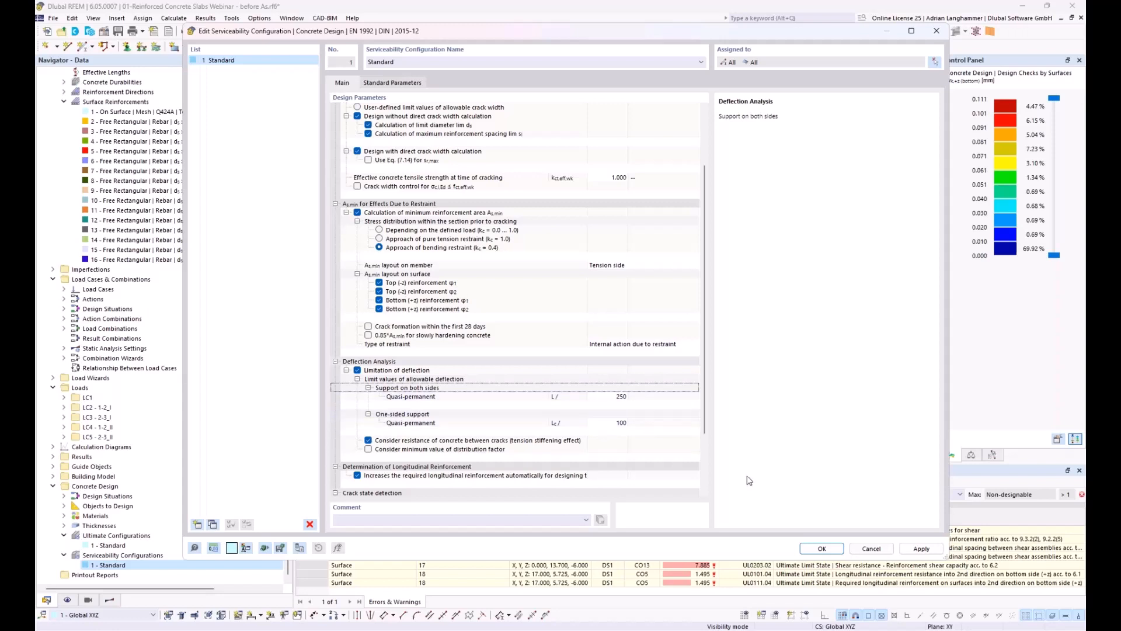
Disable the automatic increase of required longitudinal reinforcement for serviceability, and save the configuration, accepting deletion of the concrete design results.
scroll(509, 394, "down", 3)
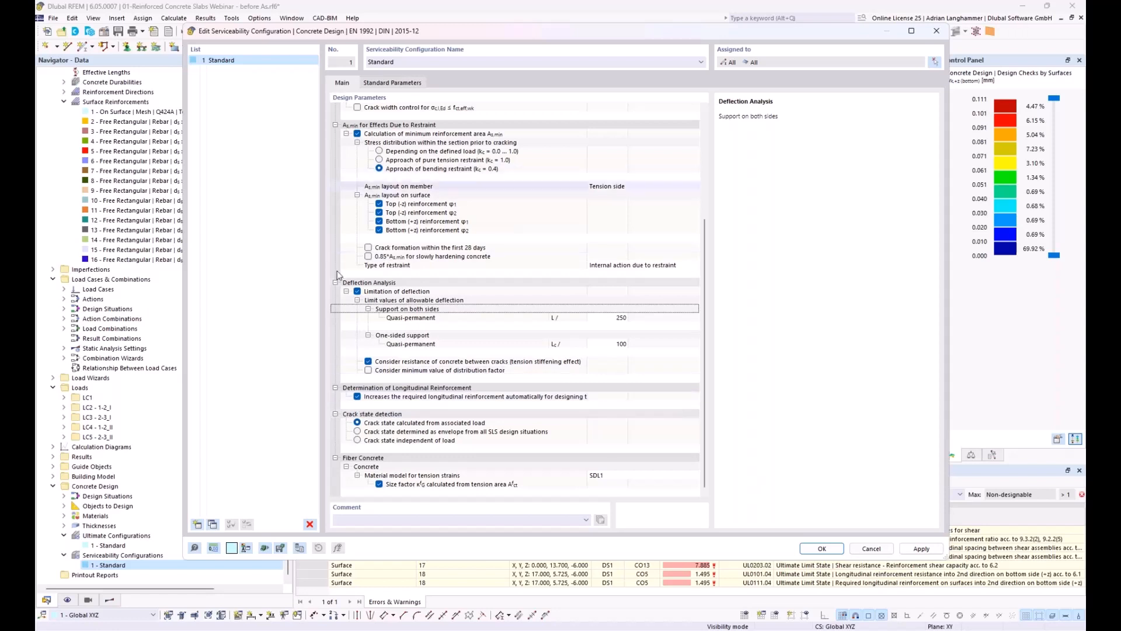
left_click(357, 397)
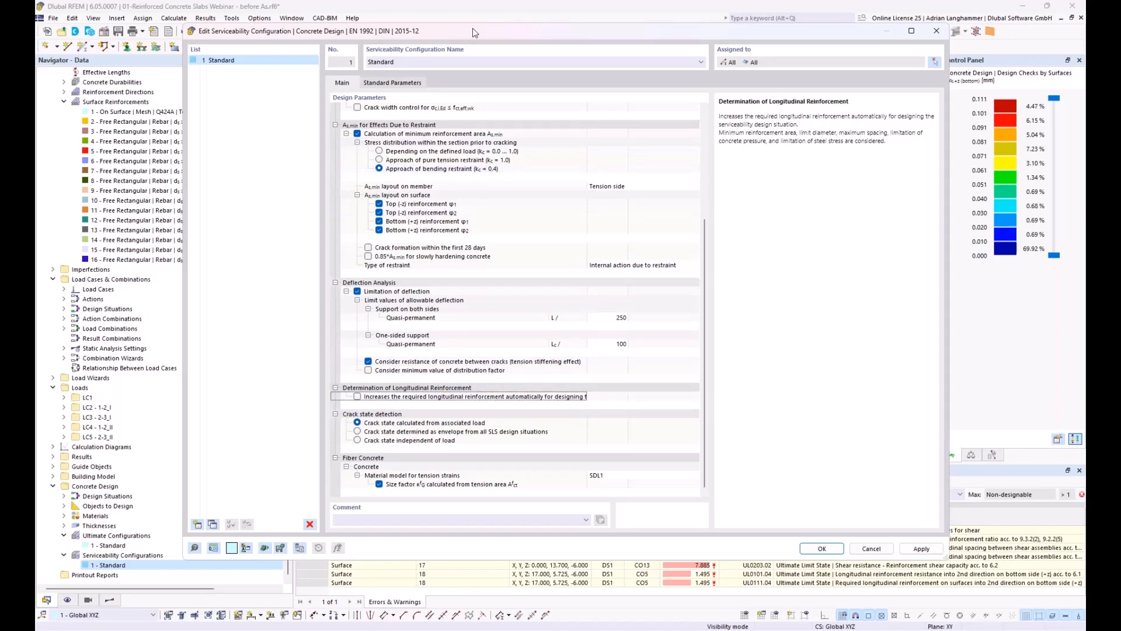
left_click_drag(472, 29, 388, 13)
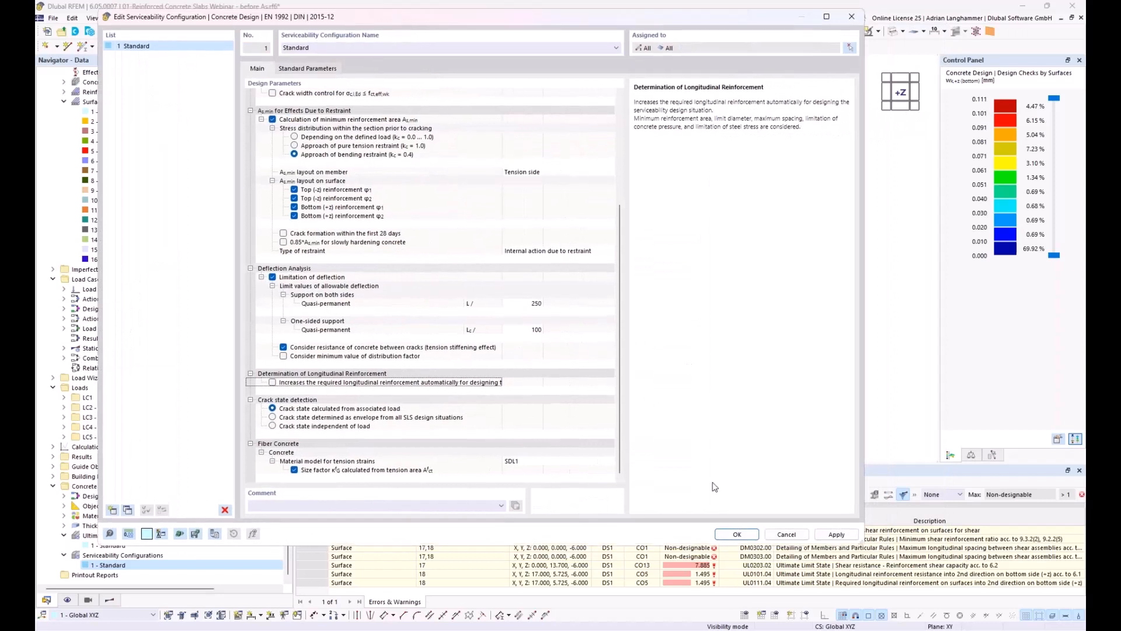
left_click(737, 535)
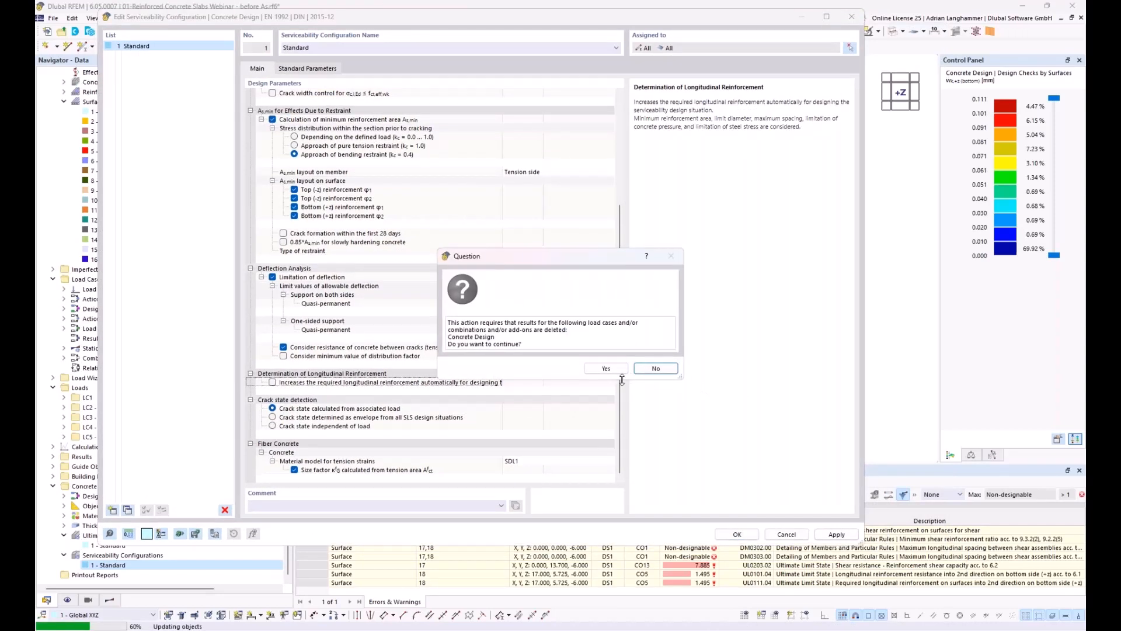
left_click(607, 369)
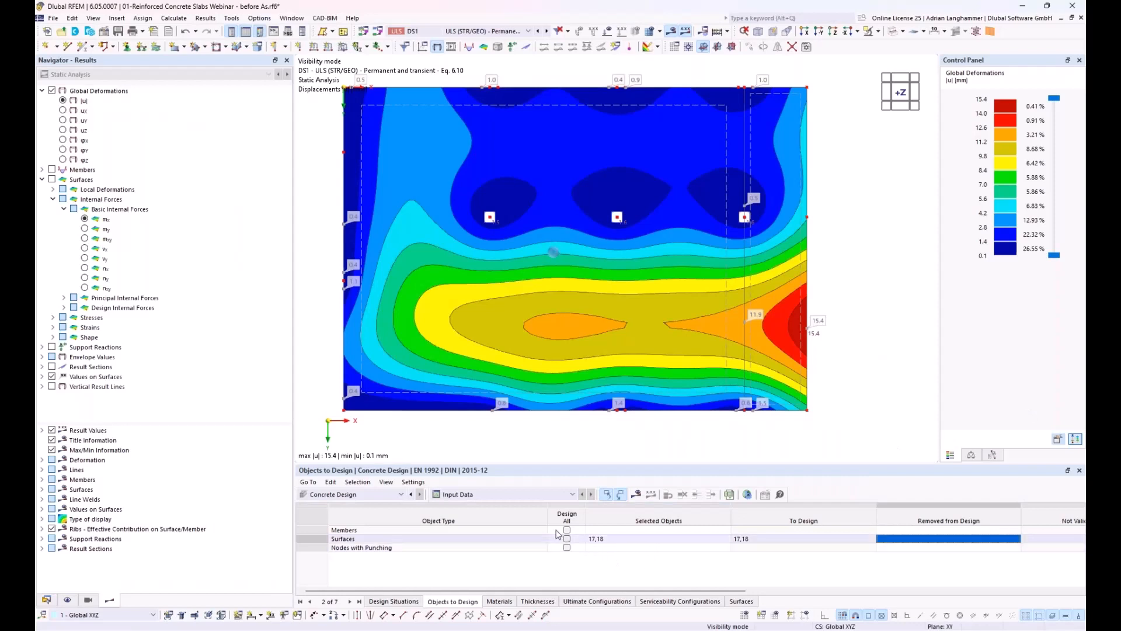
Assign the three column nodes 71-73 in the slab to the concrete design as nodes with punching.
left_click(537, 494)
left_click(538, 495)
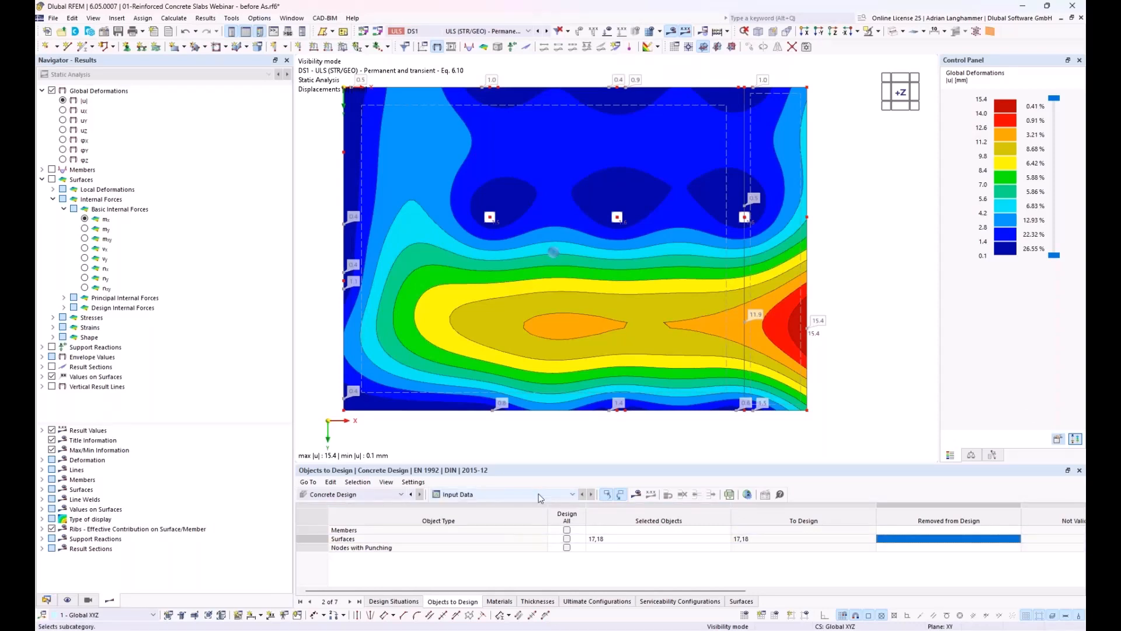
left_click(608, 548)
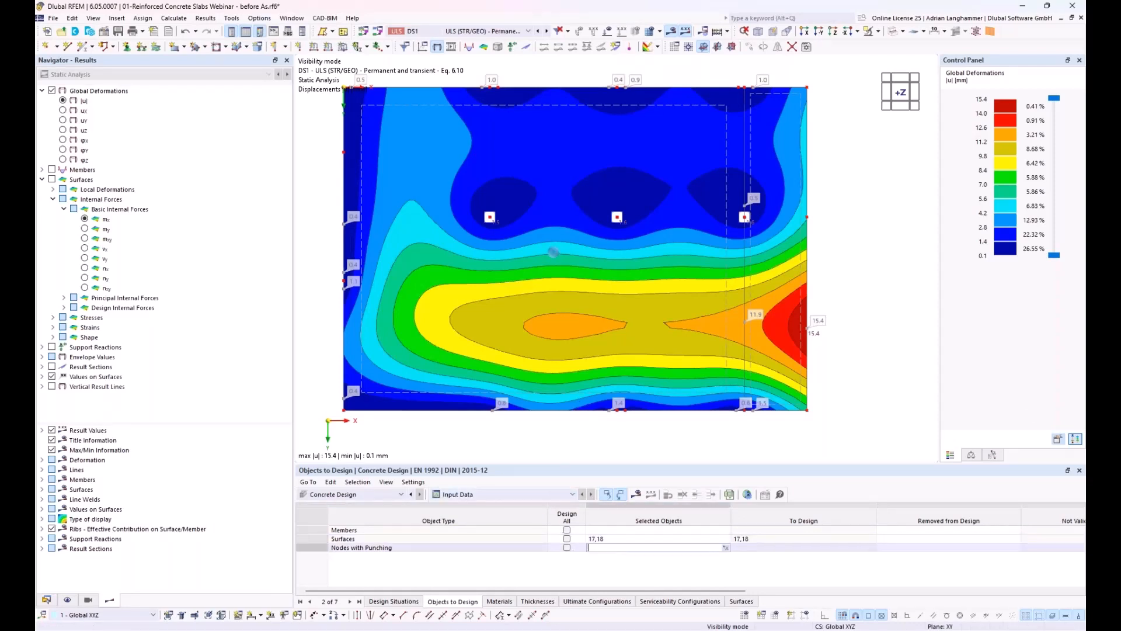
left_click(726, 548)
left_click(490, 217)
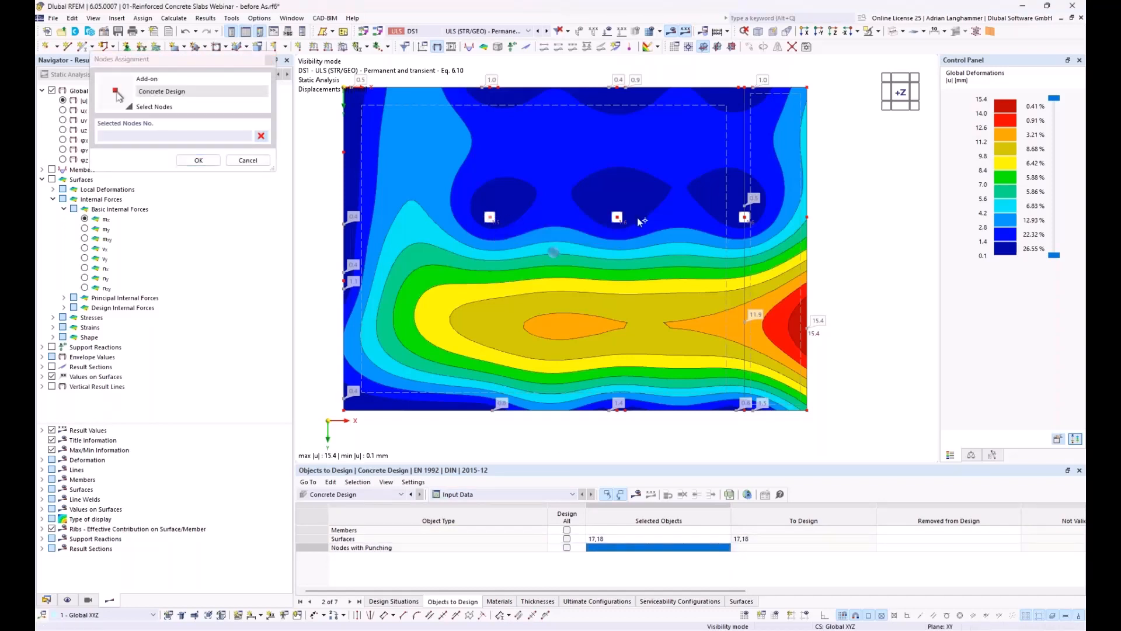
left_click(617, 217)
left_click(204, 164)
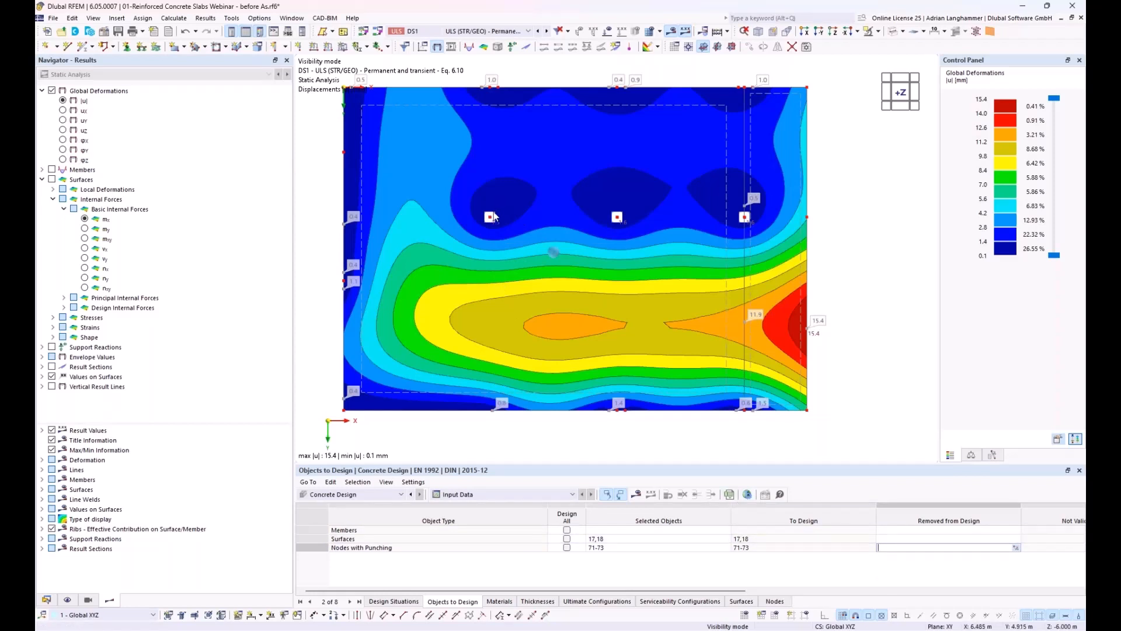
Check the punching design option and the assigned ultimate configuration of column node 71 without changing them.
left_click(490, 218)
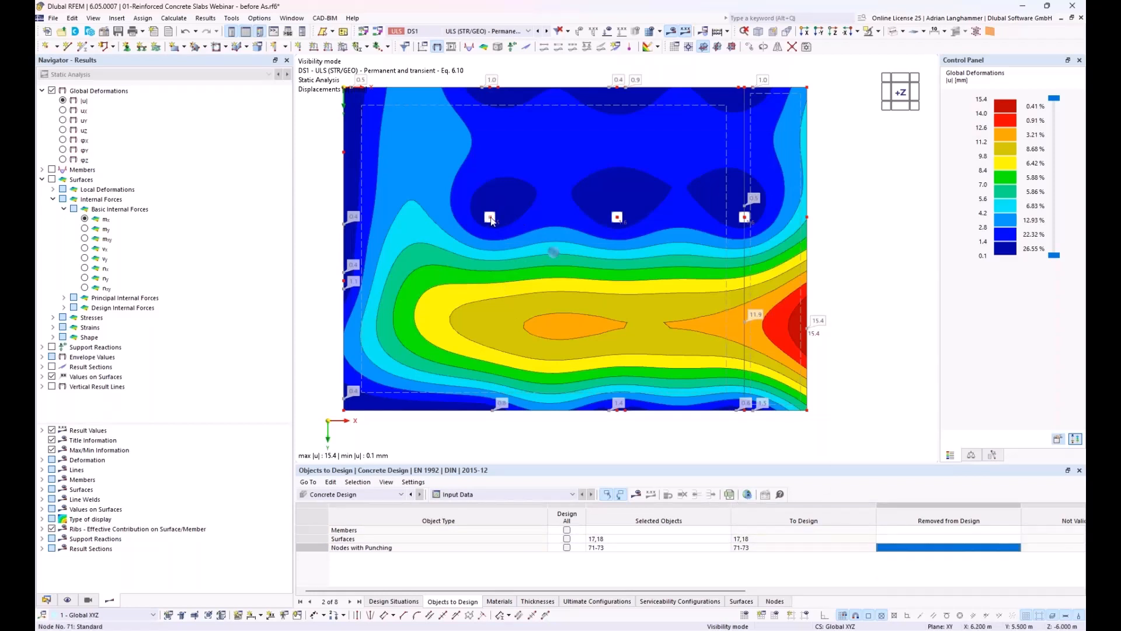
double_click(490, 218)
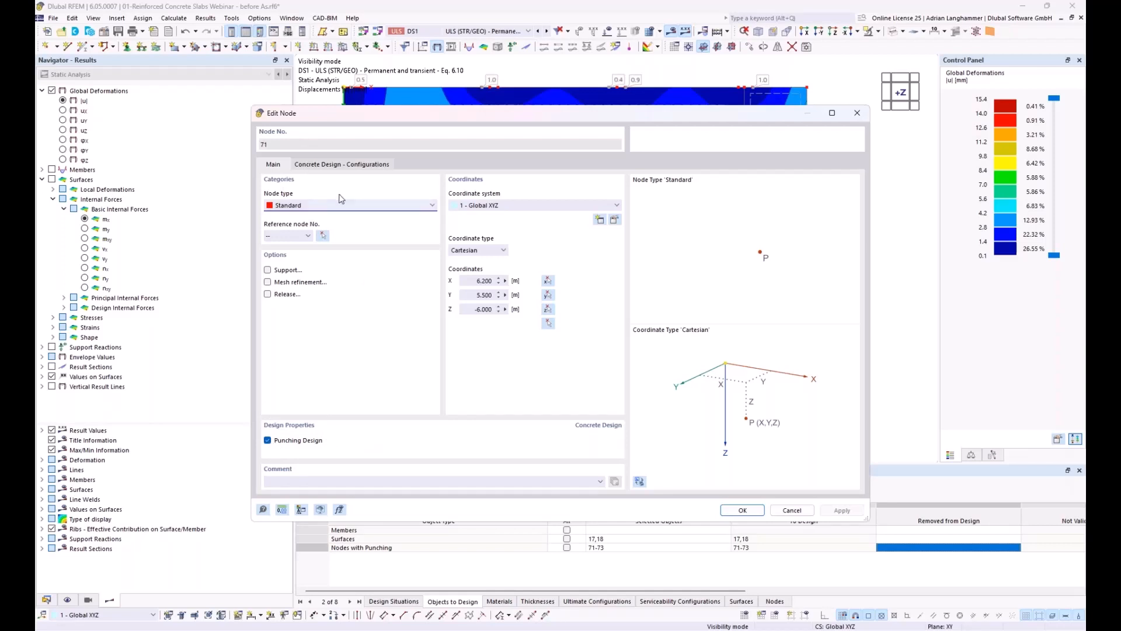
left_click(336, 165)
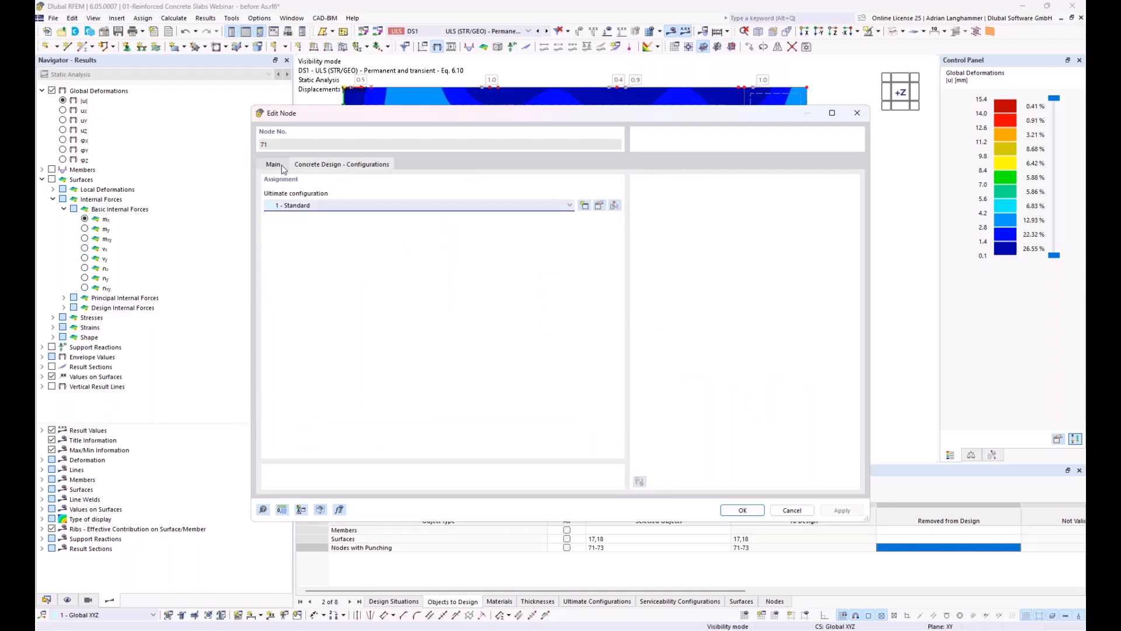
left_click(857, 113)
Review the punching parameters of the Standard ultimate configuration for concrete design, leaving them as they are.
left_click(50, 600)
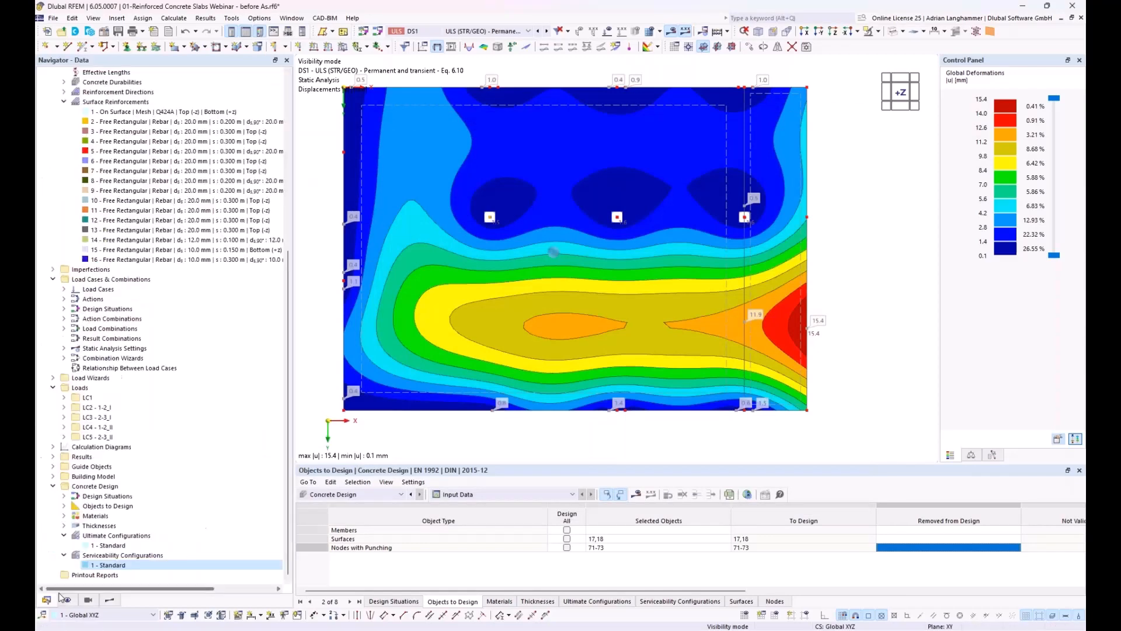
left_click(108, 545)
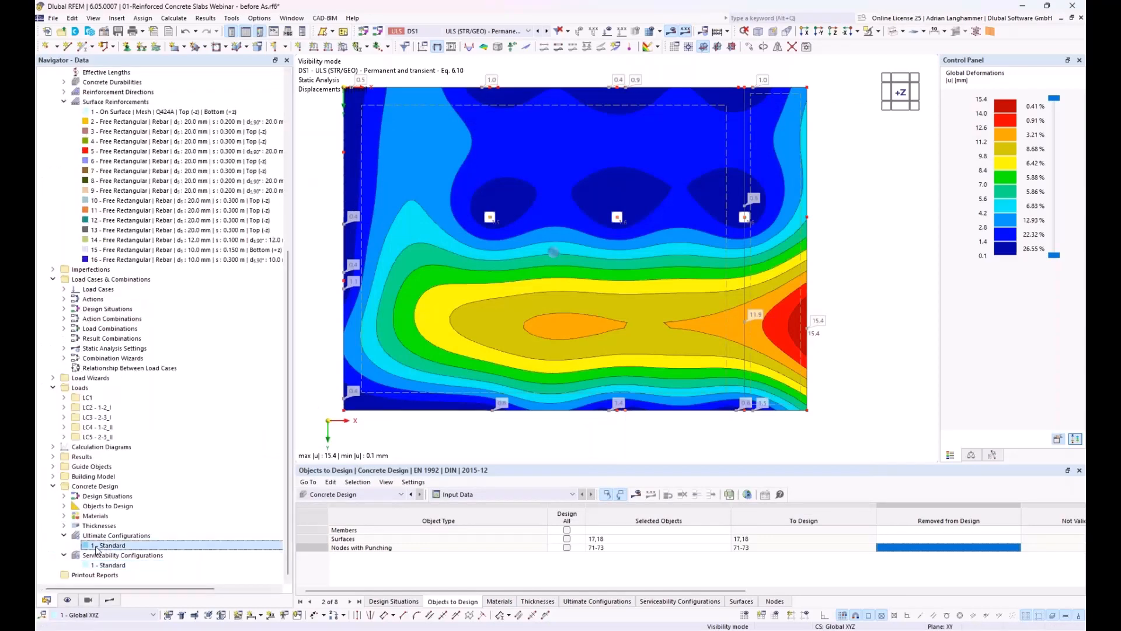
double_click(97, 547)
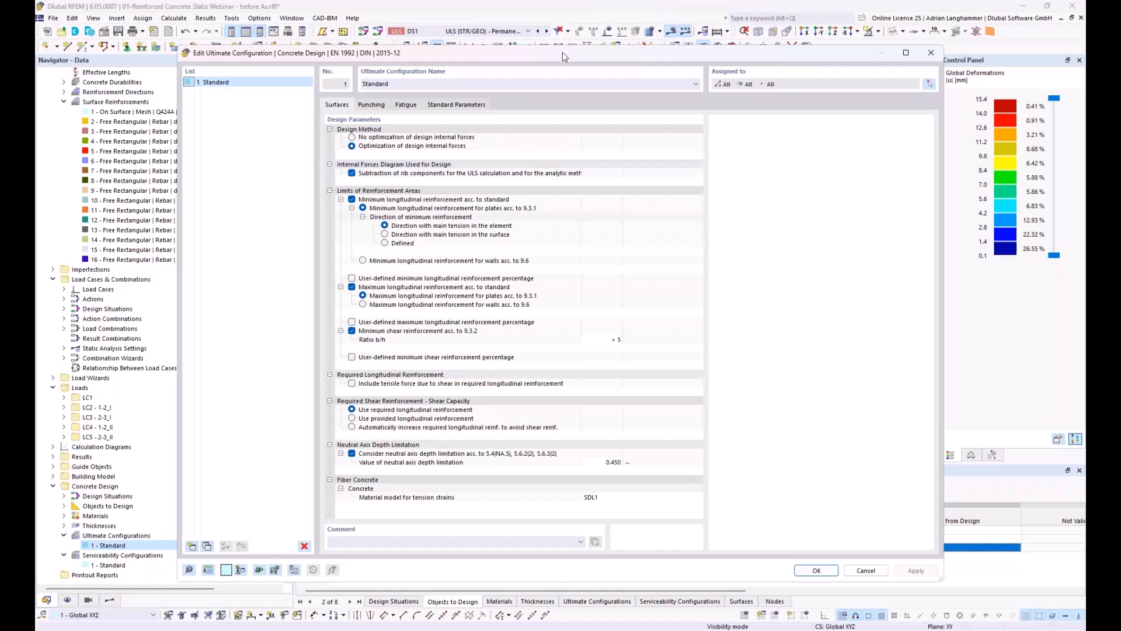
left_click_drag(562, 52, 528, 562)
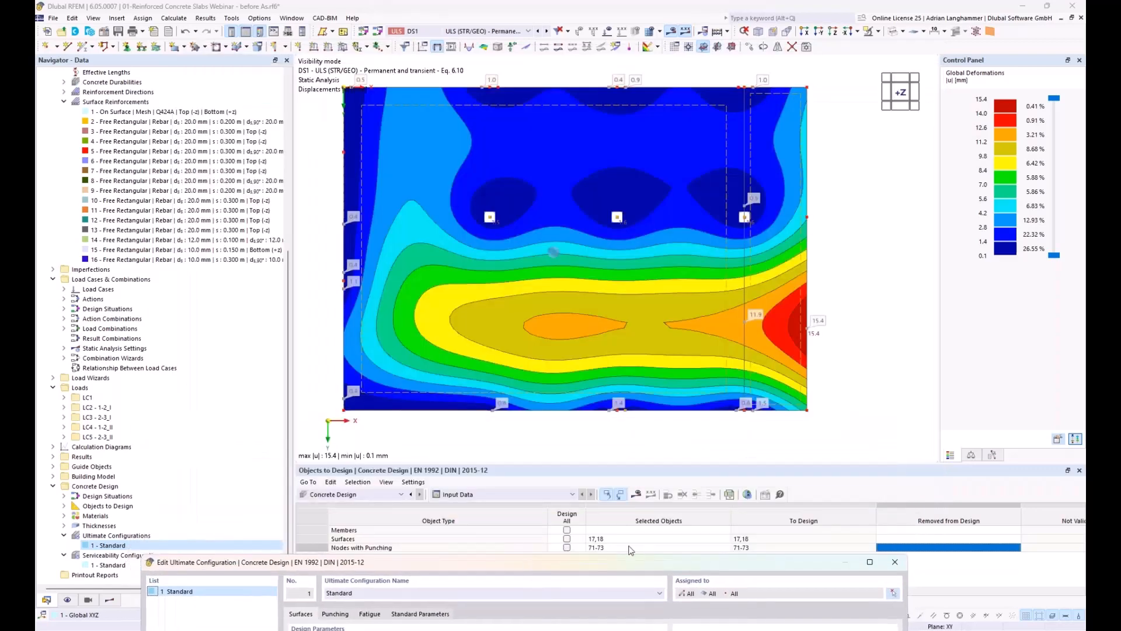
left_click_drag(609, 563, 661, 73)
left_click(387, 124)
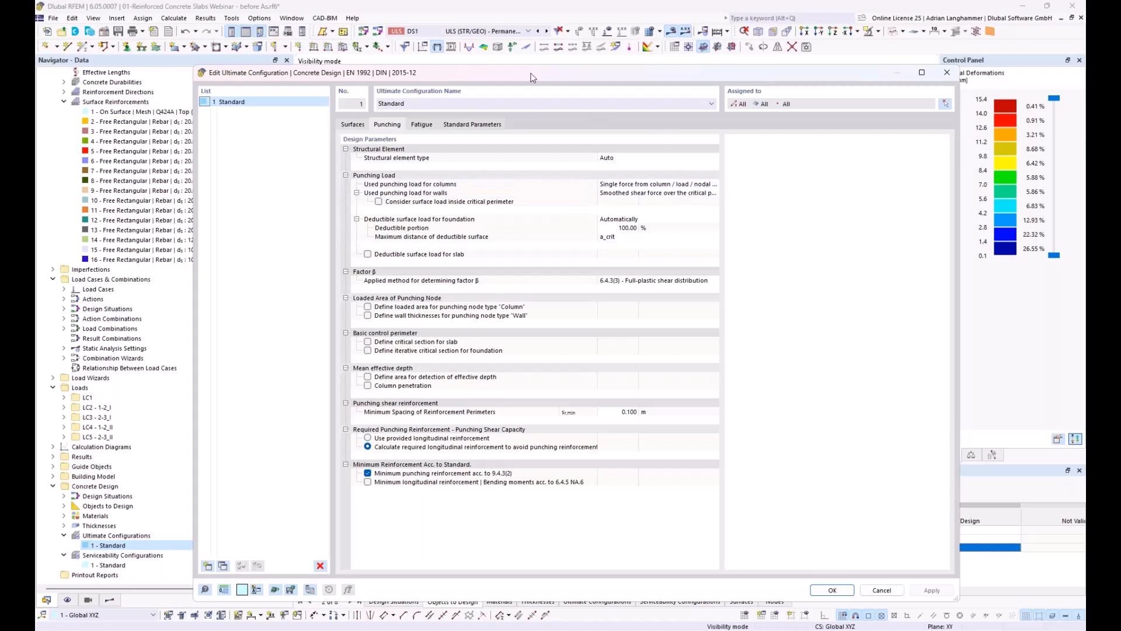
left_click_drag(516, 81, 426, 59)
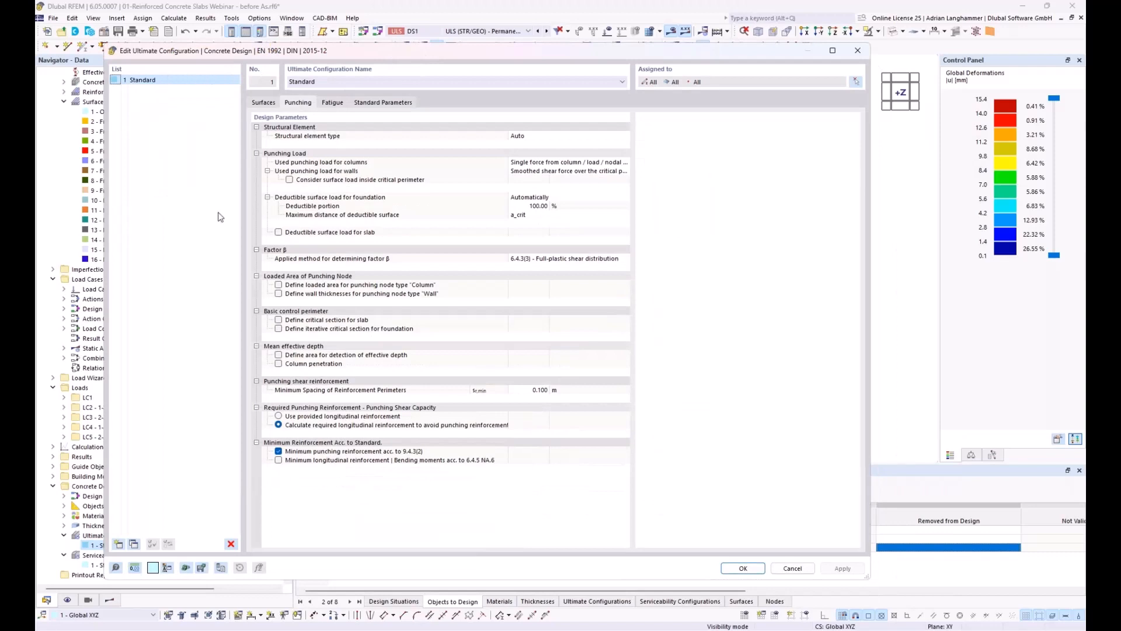
left_click(743, 568)
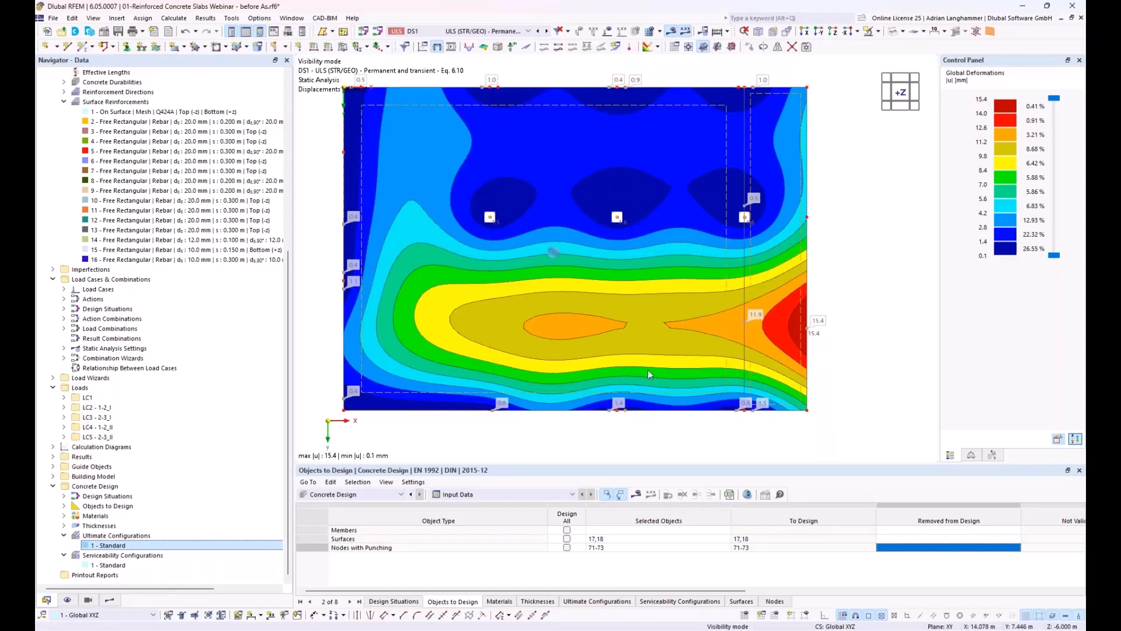
Calculate the concrete design and switch to the PowerPoint slide on deflection calculation according to EN 1992-1-1 7.4.3.
left_click(636, 495)
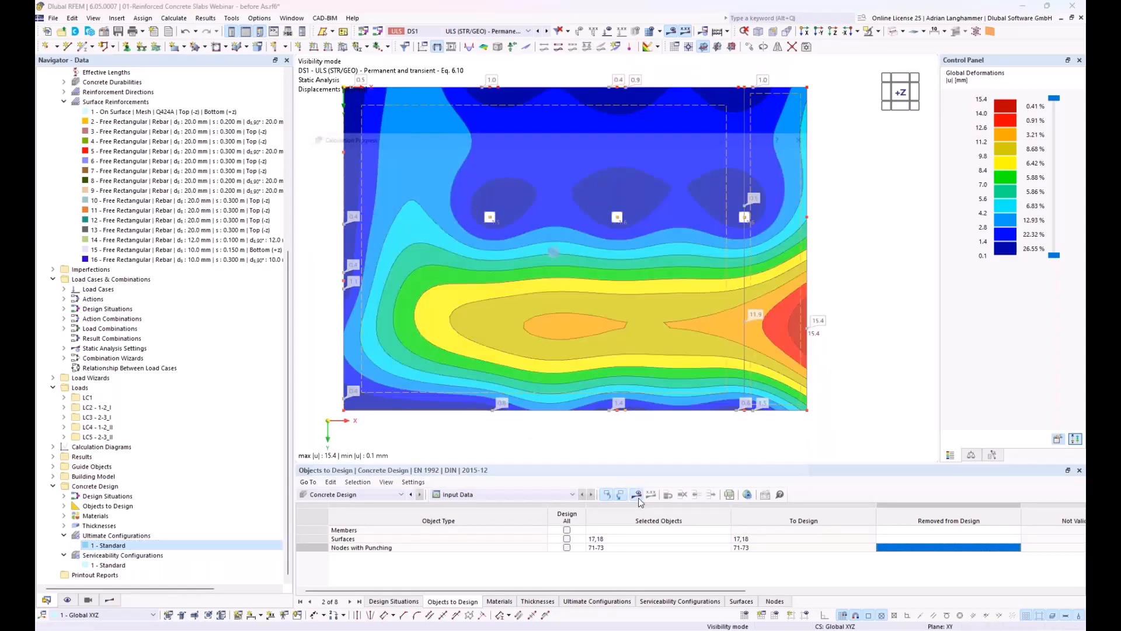
mouse_move(366, 626)
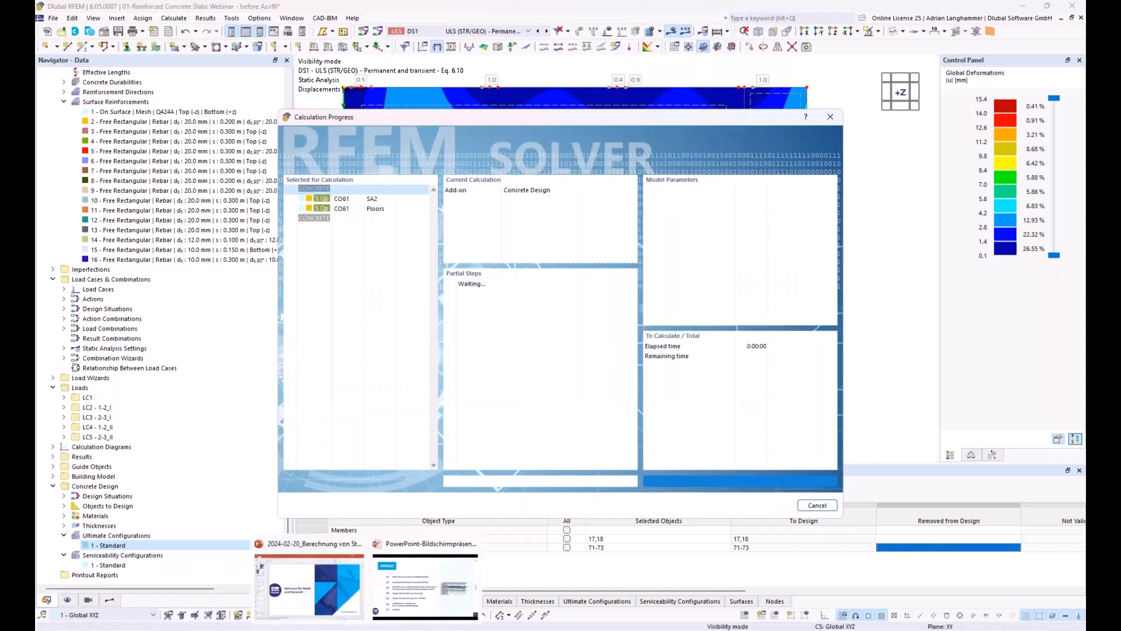
left_click(425, 584)
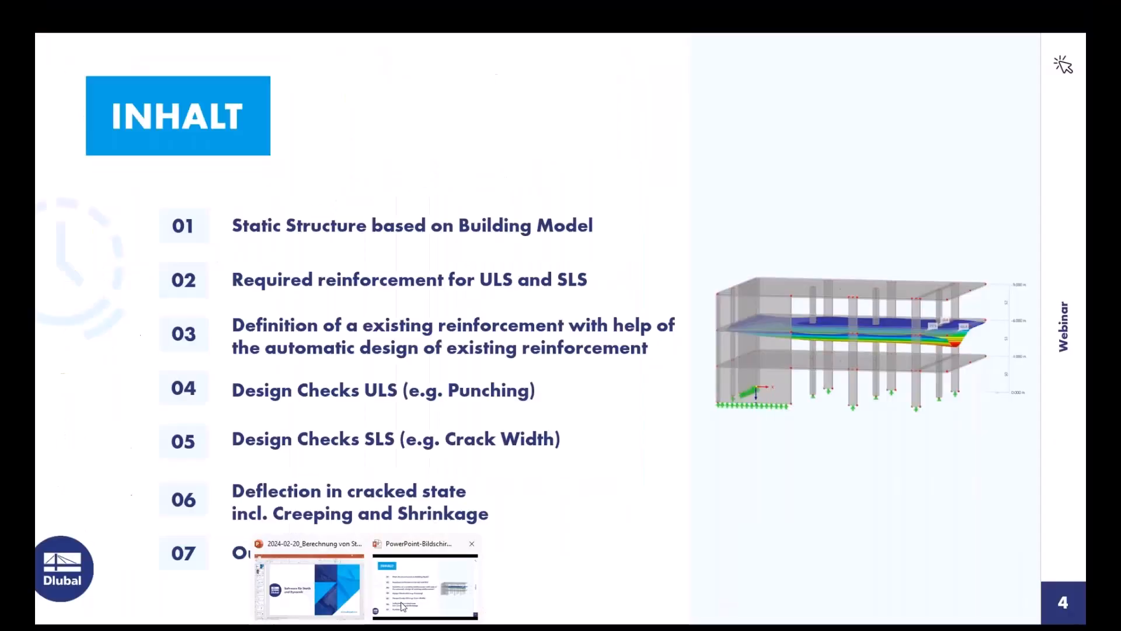
left_click(532, 418)
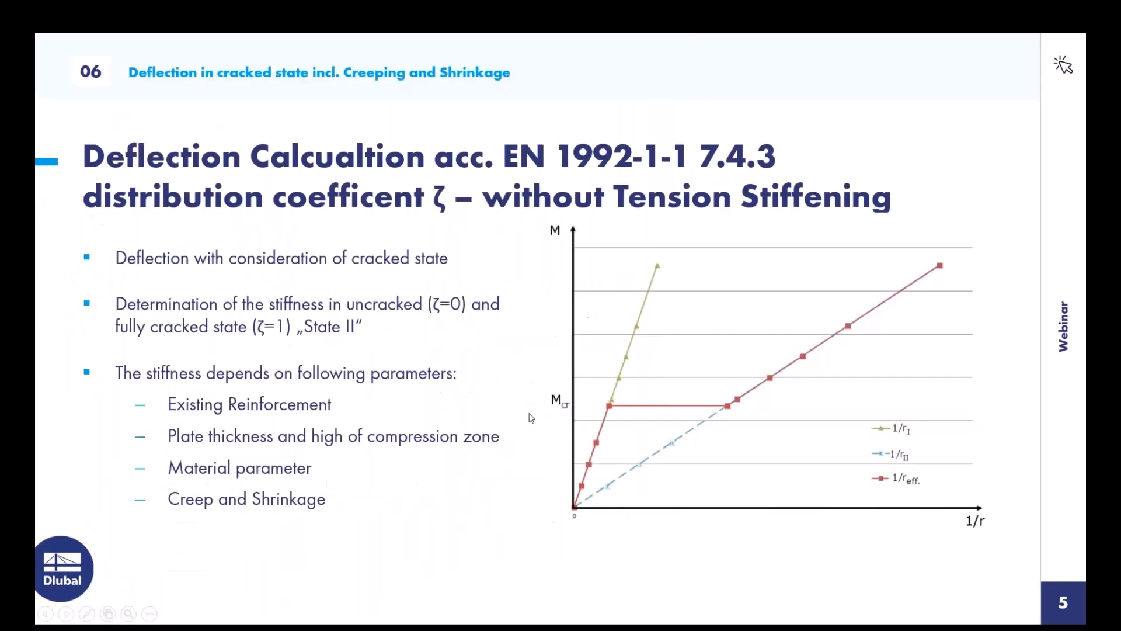
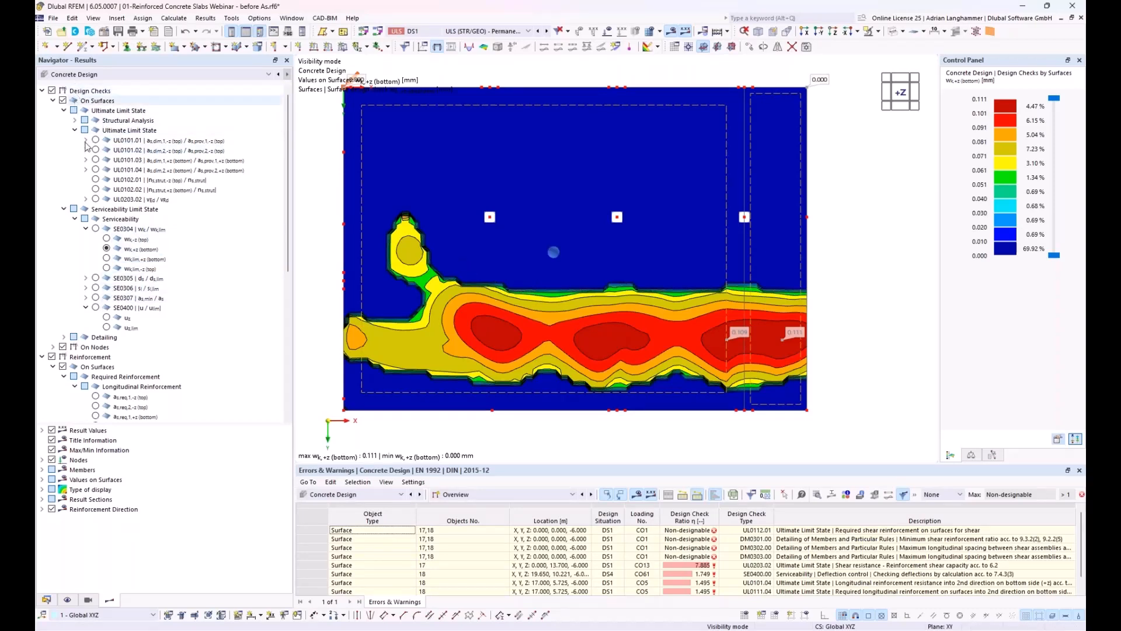
Display the SE0400 deflection design check ratio |u / u,lim| on the slab surfaces.
left_click(133, 309)
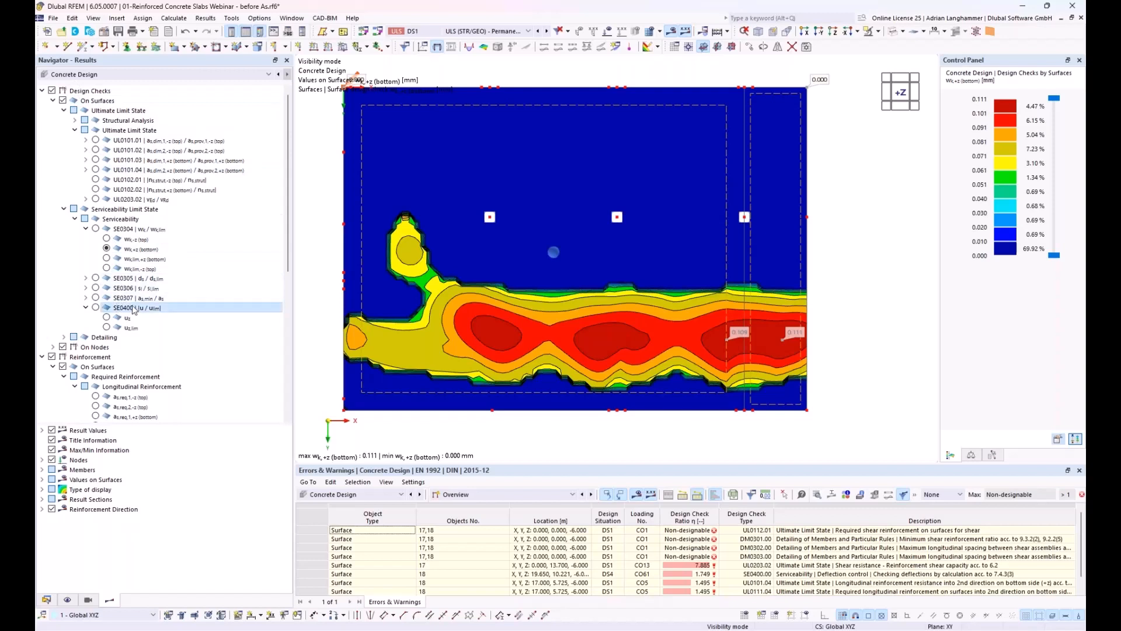
left_click(96, 308)
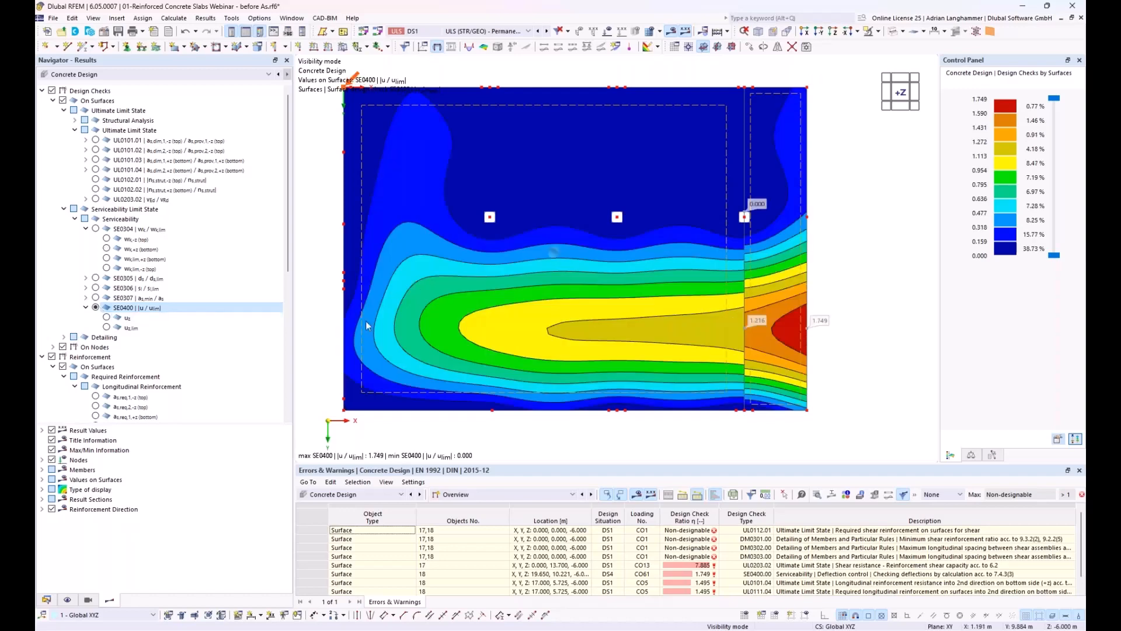
middle_click_drag(513, 290, 490, 279)
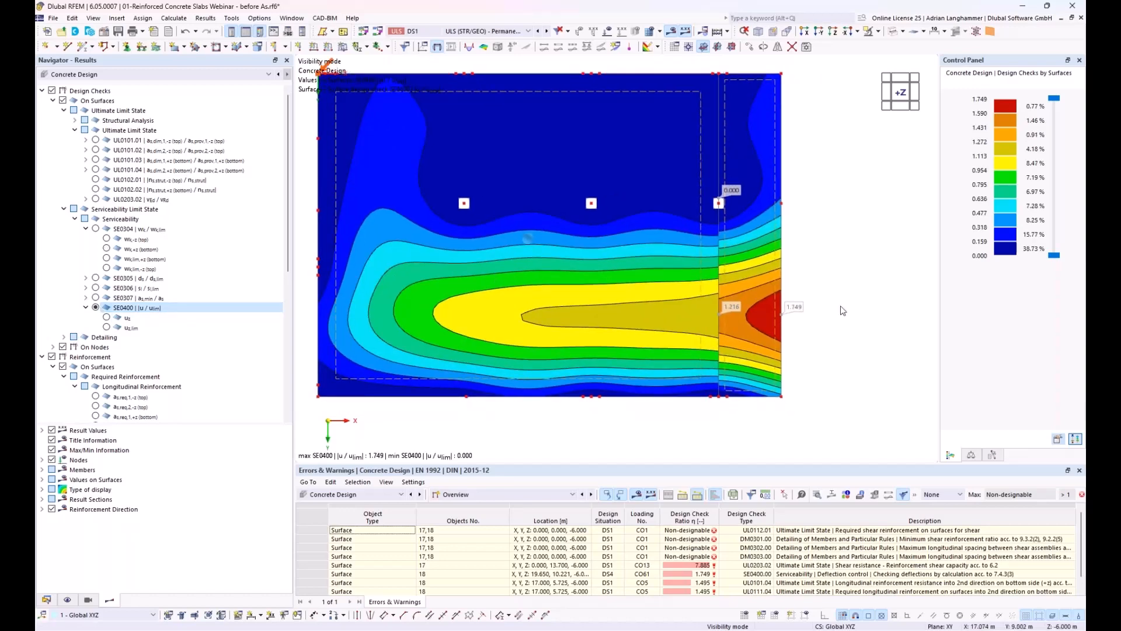
middle_click_drag(840, 356, 835, 350)
middle_click_drag(514, 257, 527, 294, "ctrl")
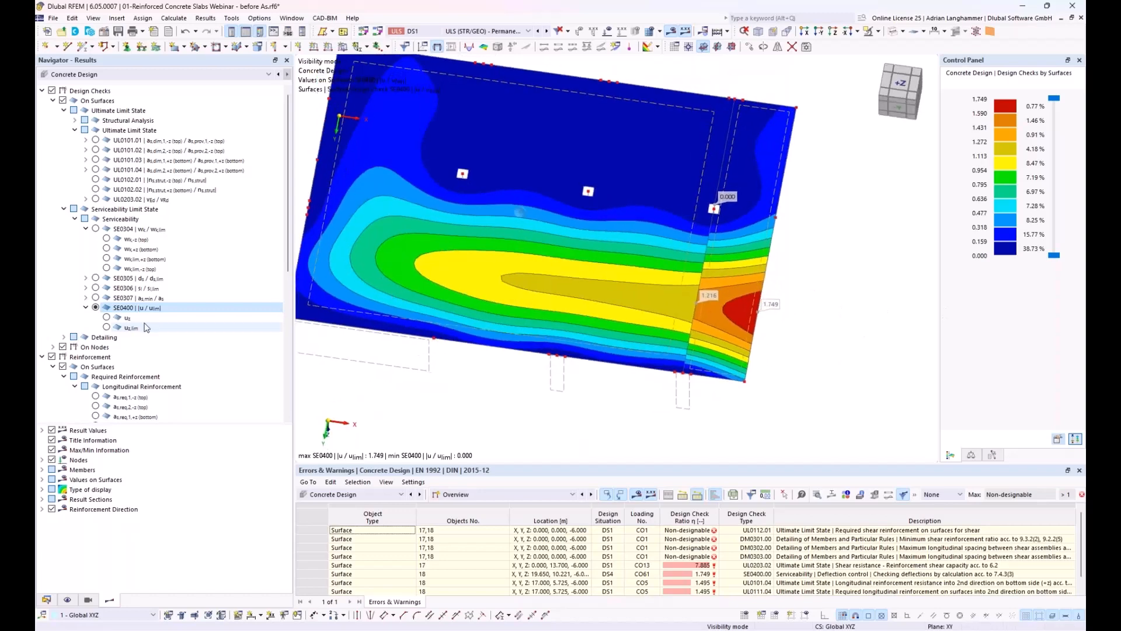
Display the deflection uz of the SE0400 check and examine the slab's deformed shape around the free edge and columns, ending in plan view.
left_click(107, 318)
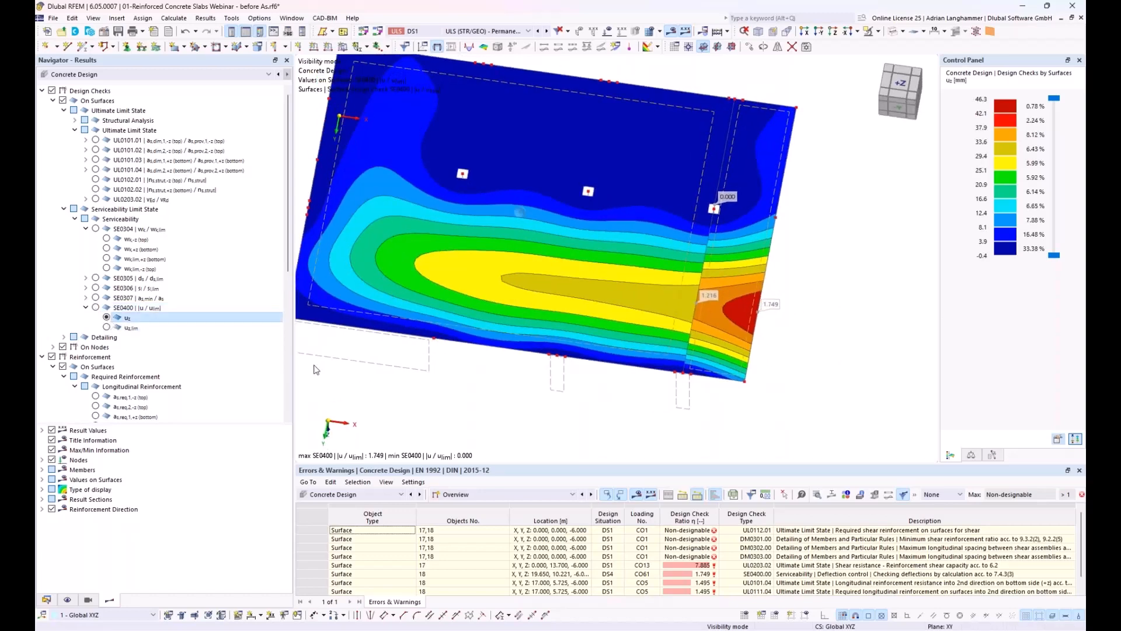
mouse_move(520, 212)
middle_mouse_down("ctrl")
mouse_move(454, 219)
mouse_move(509, 214)
middle_mouse_up("ctrl")
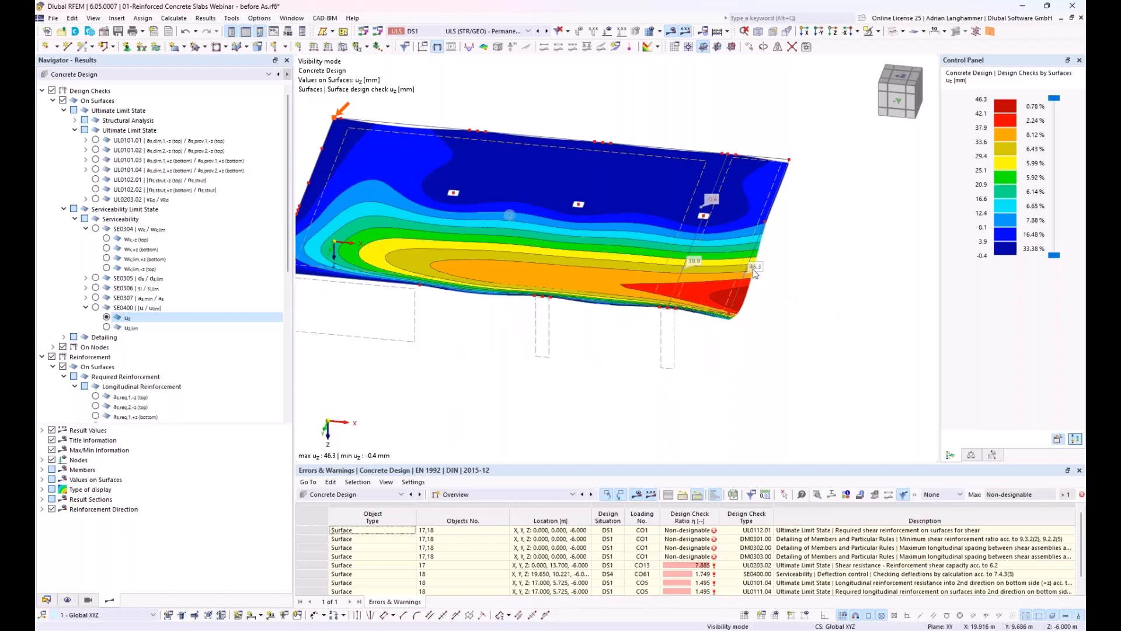
scroll(756, 272, "up", 3)
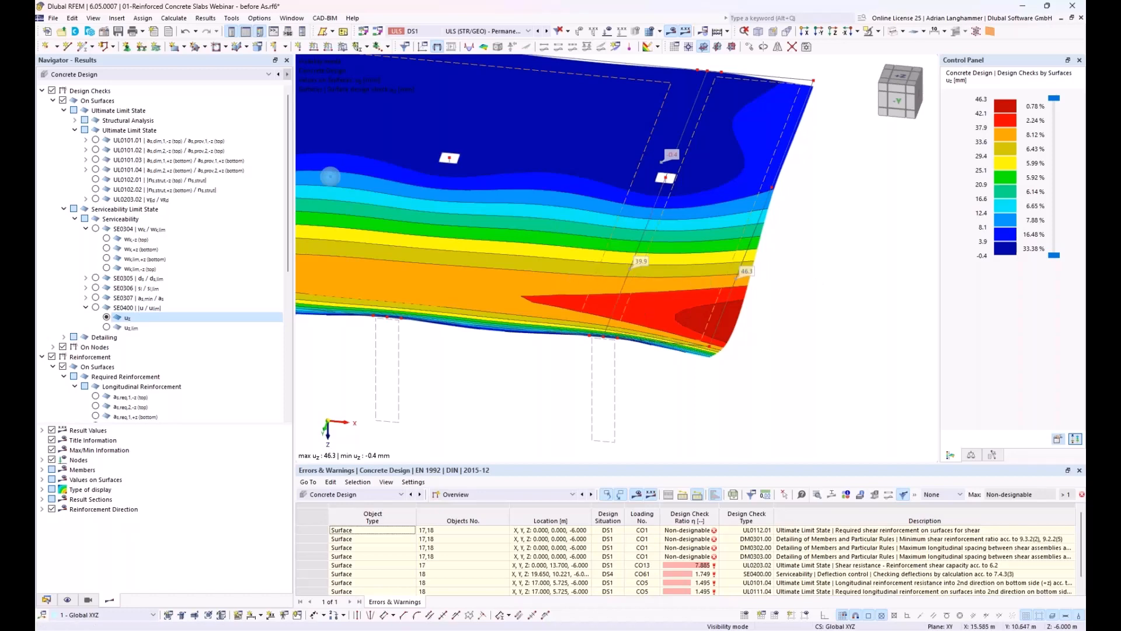
middle_click_drag(589, 278, 786, 275)
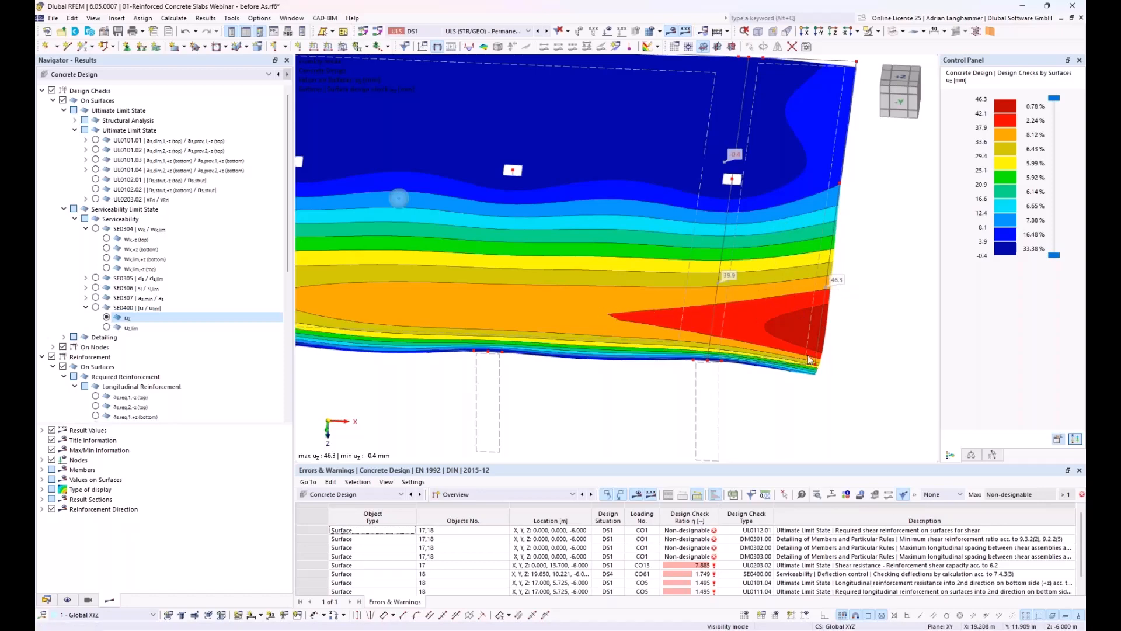
middle_click_drag(808, 356, 765, 315)
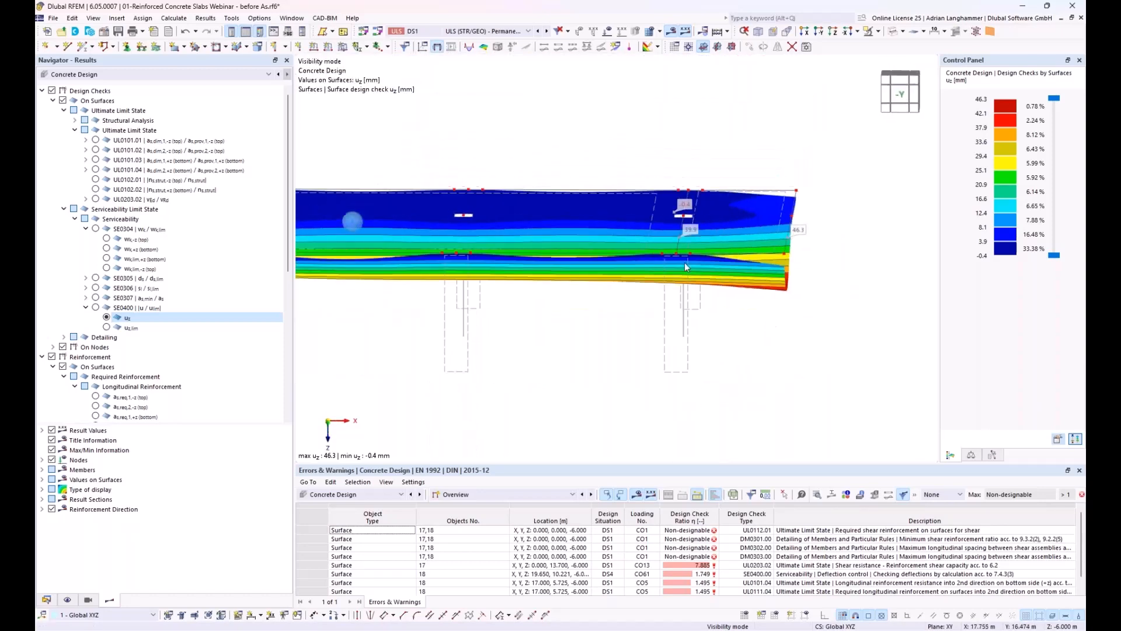
middle_click_drag(803, 264, 762, 259, "ctrl")
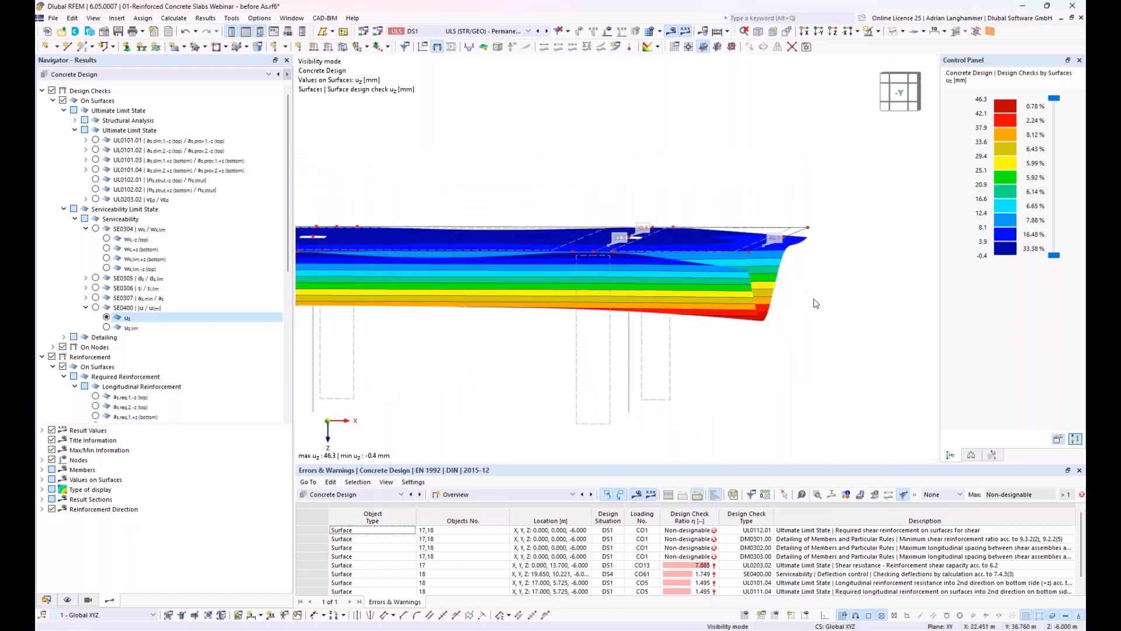
middle_click_drag(815, 303, 755, 305, "ctrl")
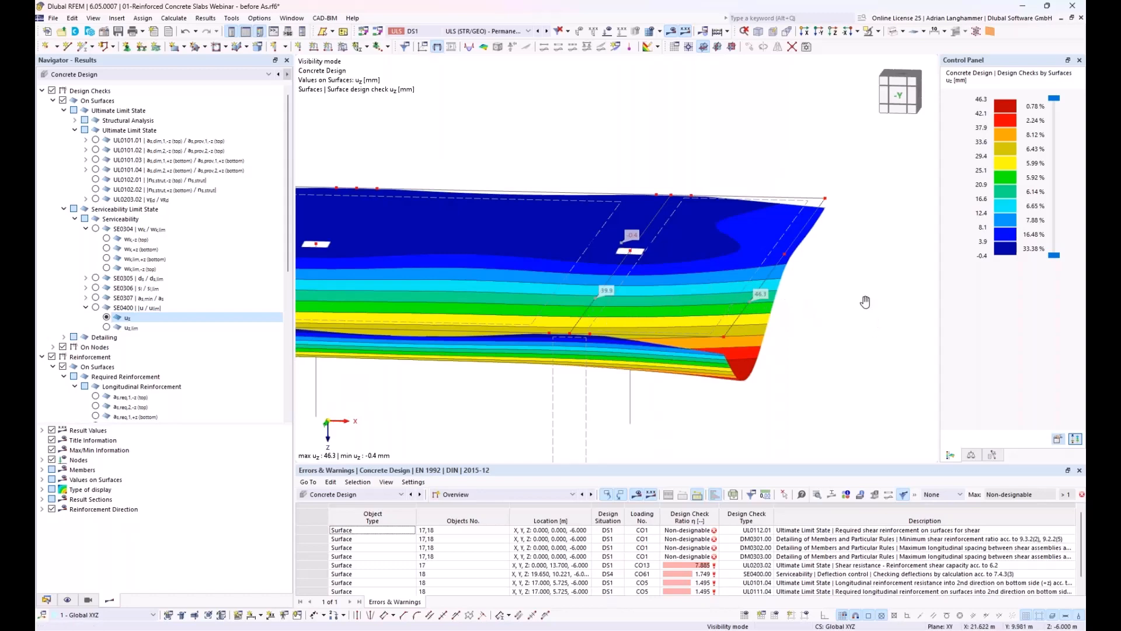
middle_click_drag(866, 302, 858, 321, "ctrl")
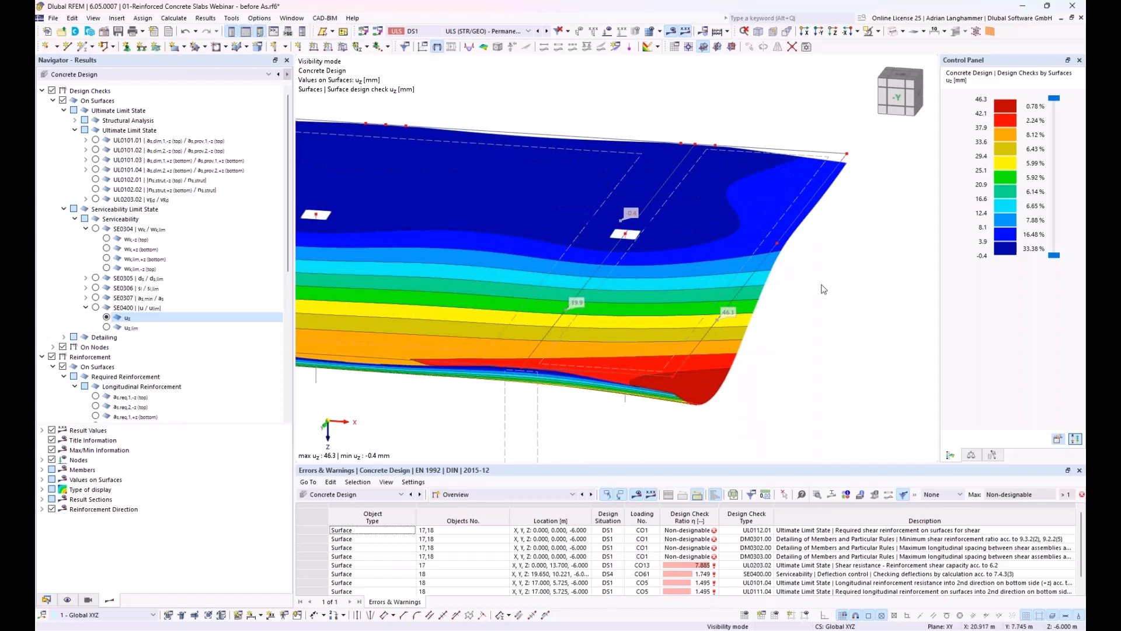
middle_click_drag(819, 286, 818, 258)
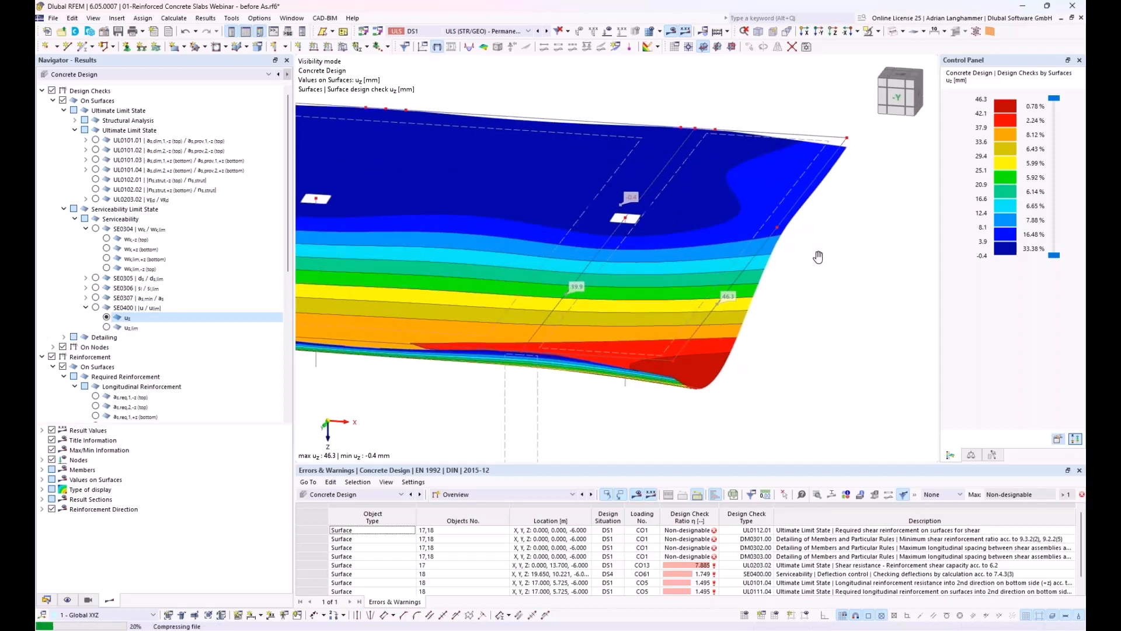
scroll(809, 292, "down", 1)
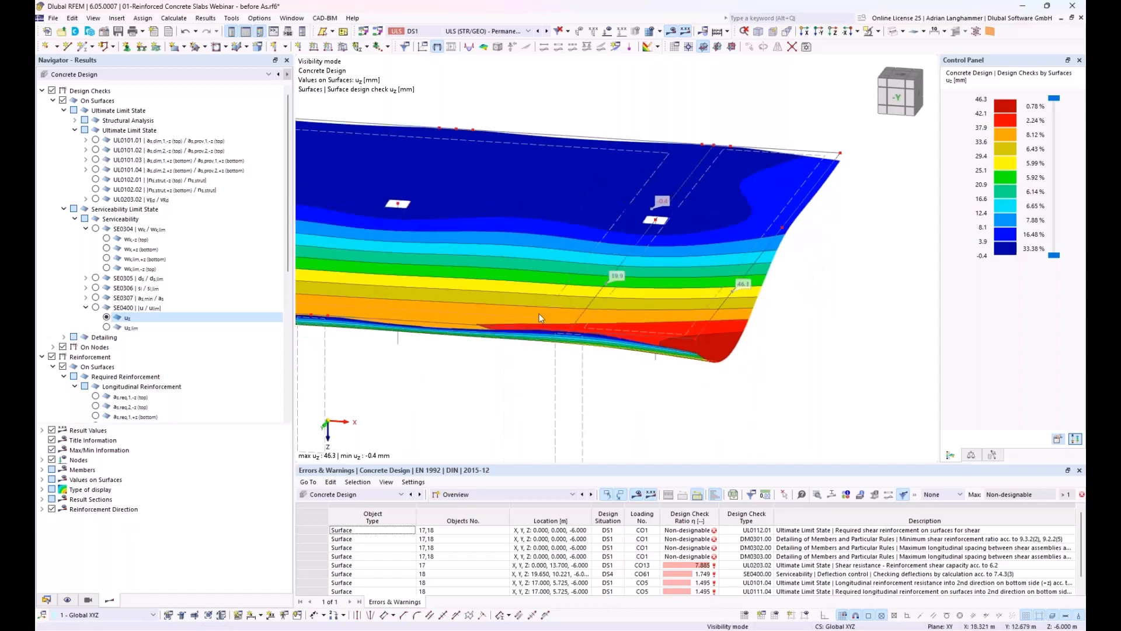
middle_click_drag(608, 287, 740, 260)
middle_click_drag(663, 282, 669, 316, "ctrl")
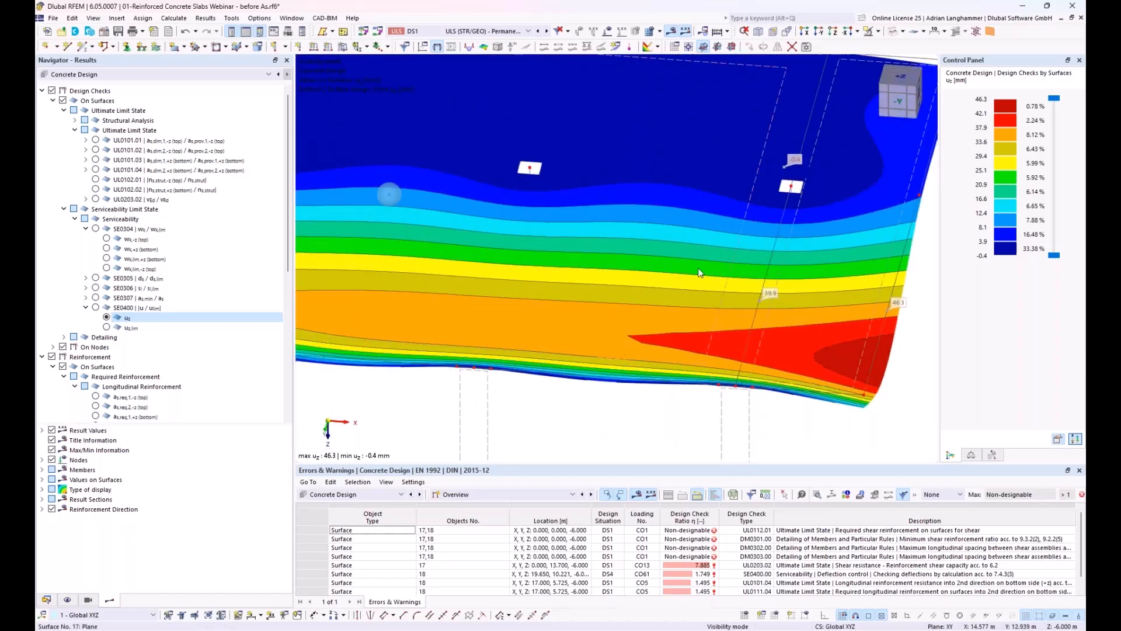
left_click(898, 78)
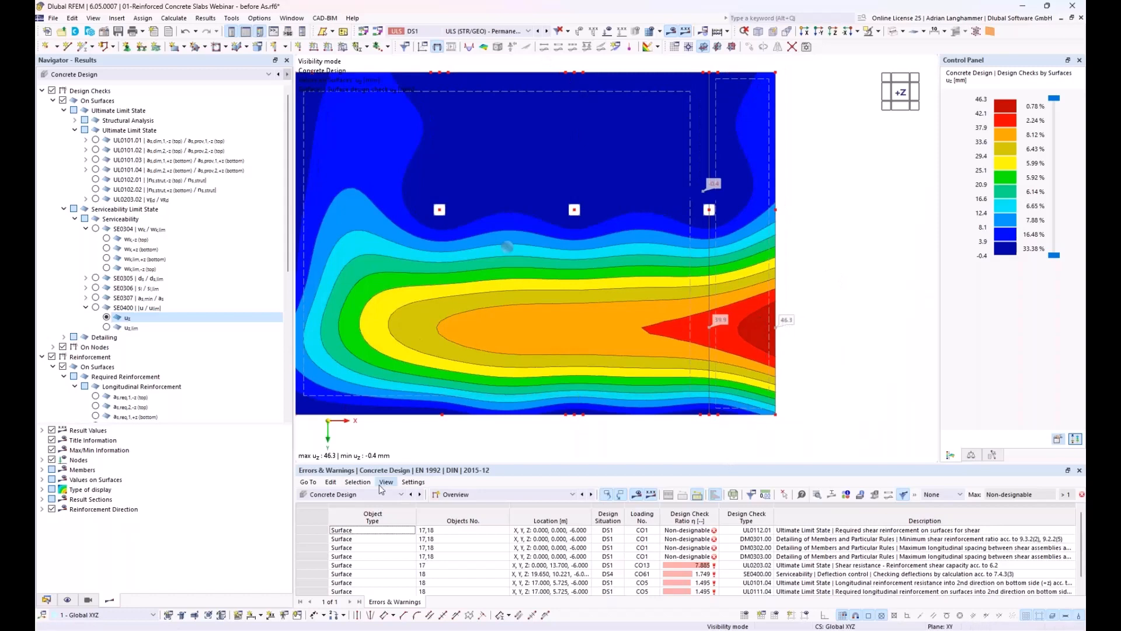
Show the static analysis global deformations |u| for design situation DS4, SLS - Quasi-permanent, to compare with the concrete design deflection.
left_click(528, 33)
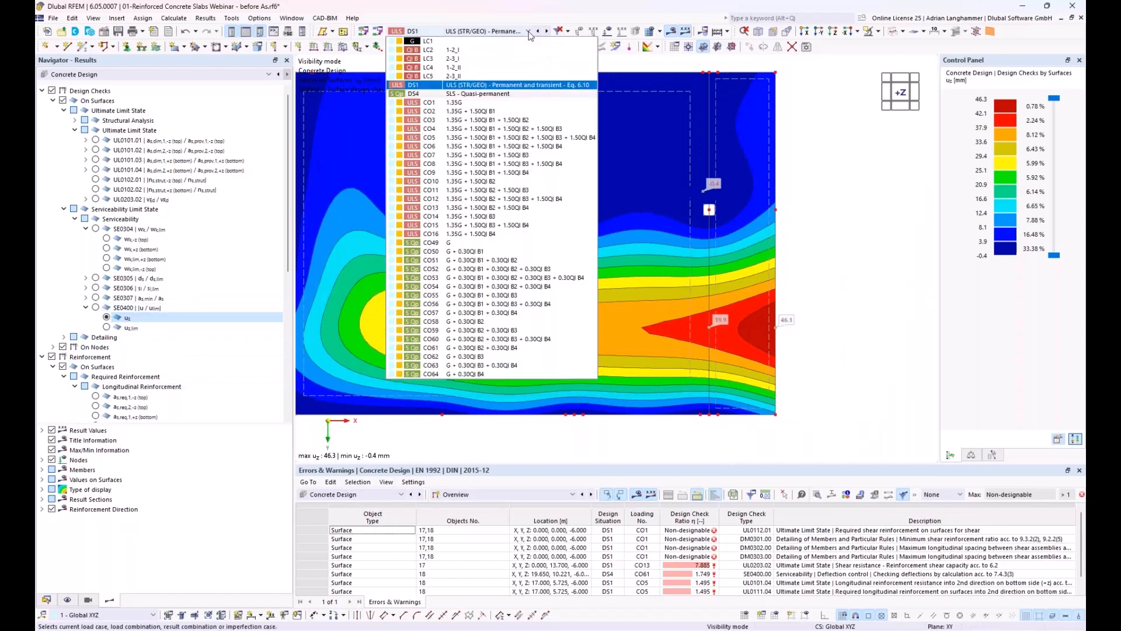
left_click(512, 94)
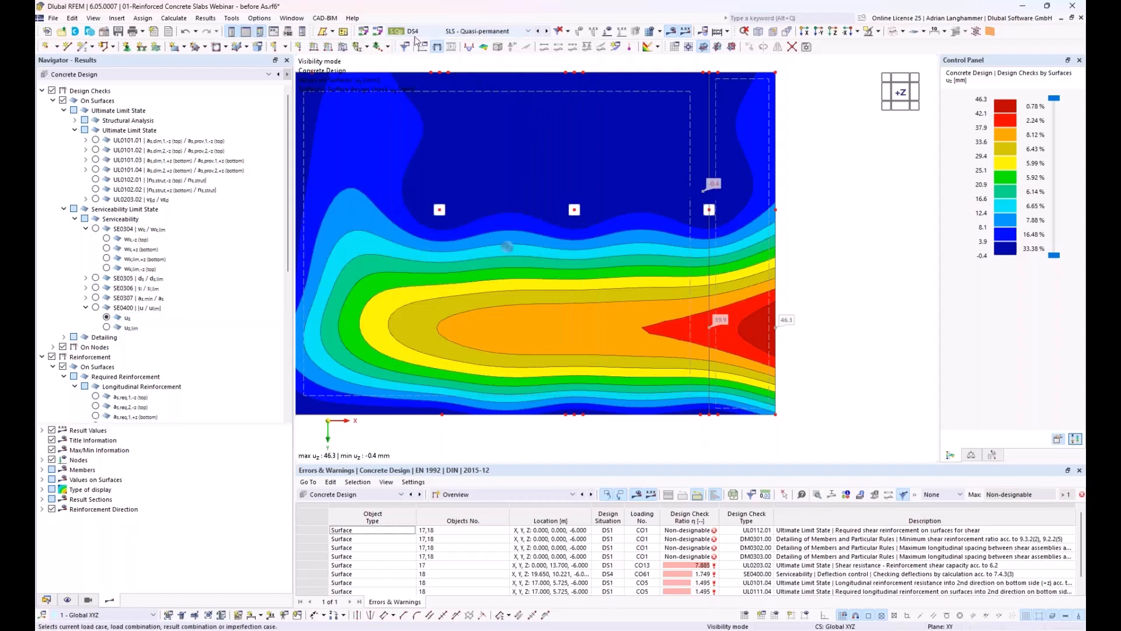
left_click(366, 495)
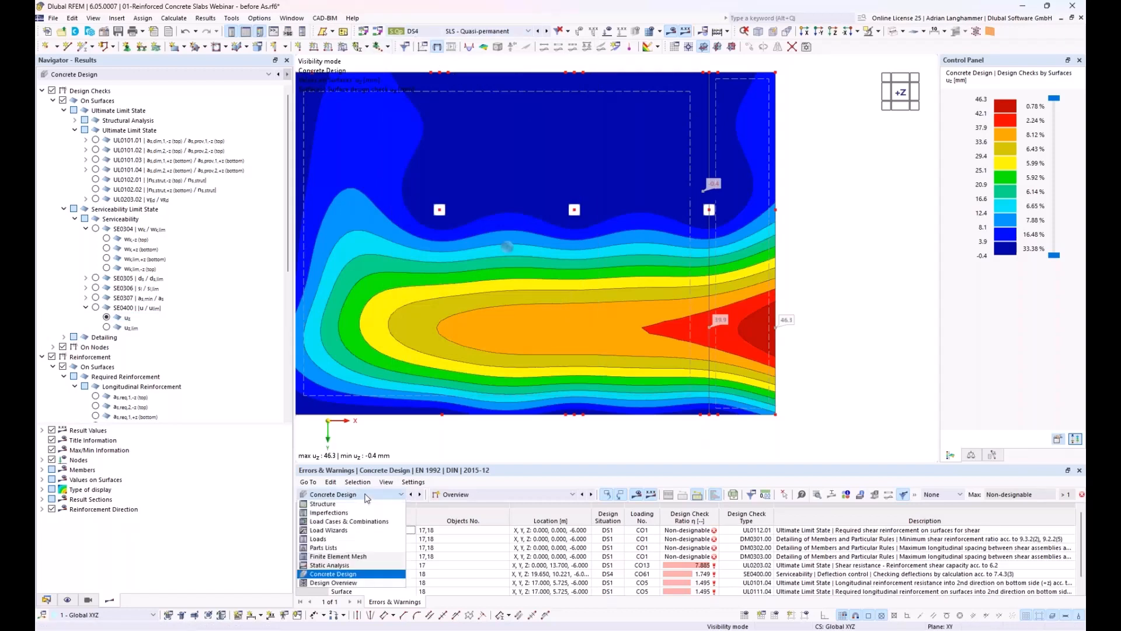
left_click(343, 568)
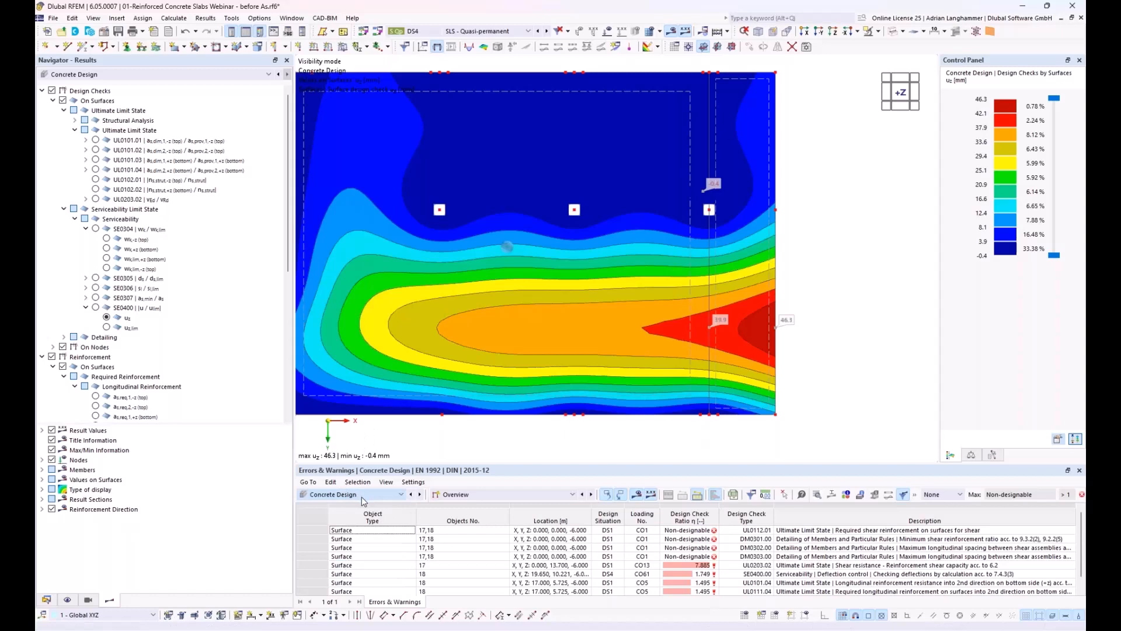
left_click(453, 32)
left_click(446, 94)
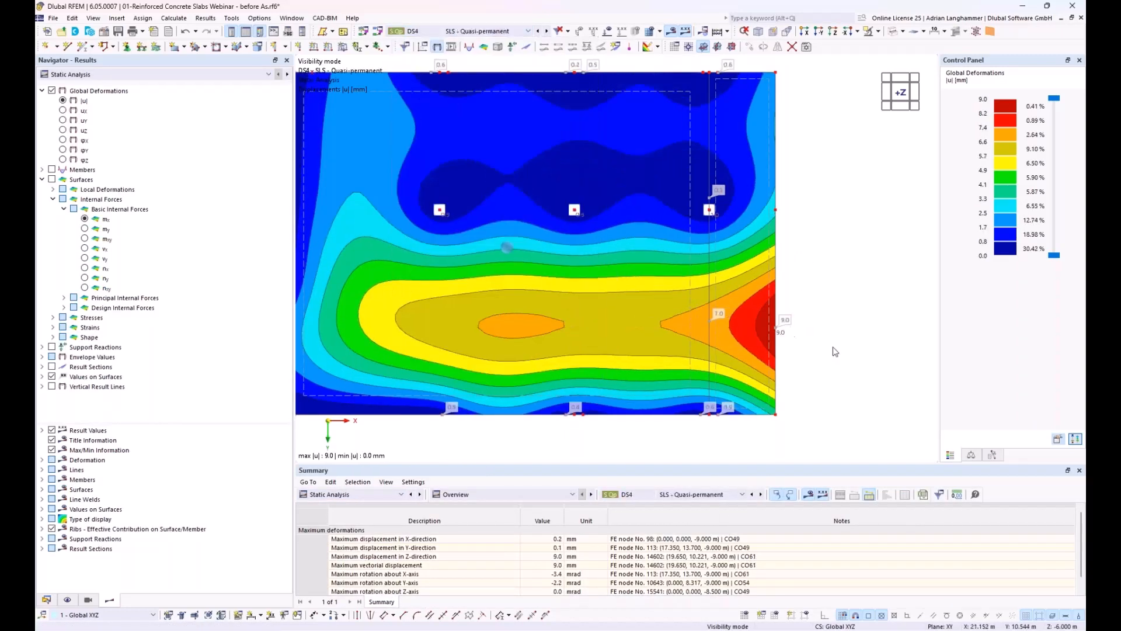
middle_click_drag(831, 348, 814, 344)
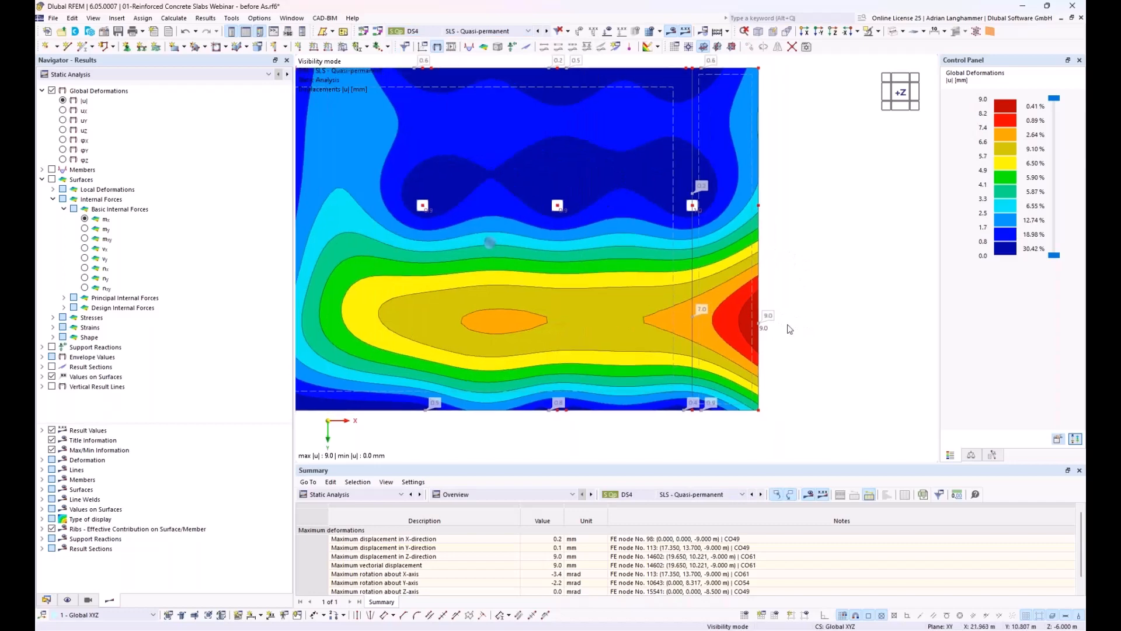
Switch the results back to Concrete Design and examine the slab's uz deflection in a tilted view.
left_click(378, 493)
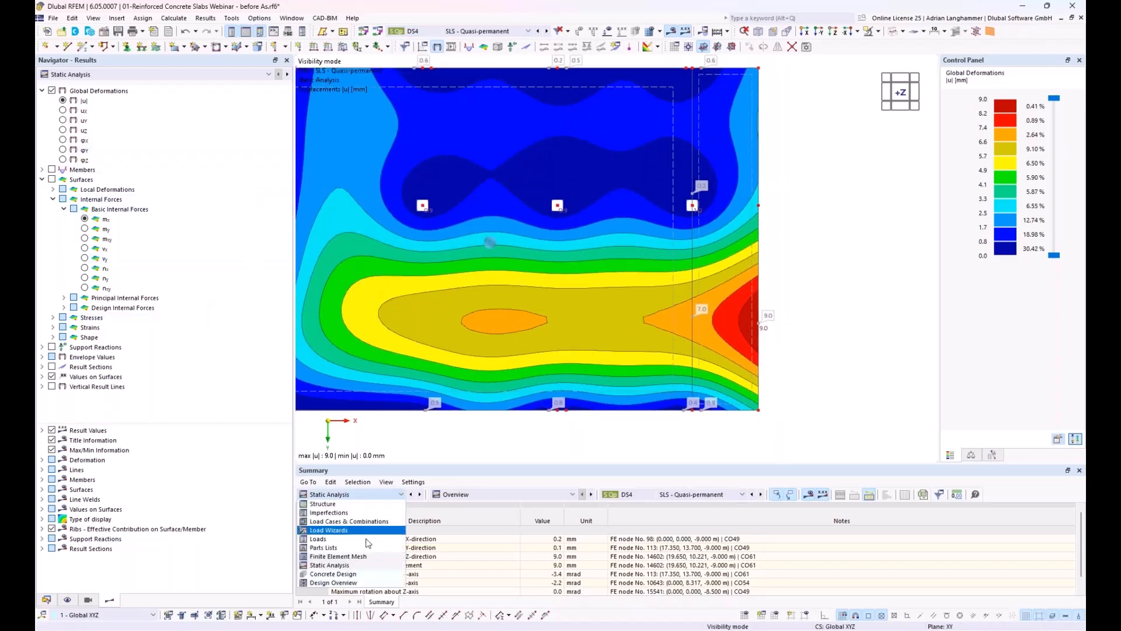
left_click(372, 577)
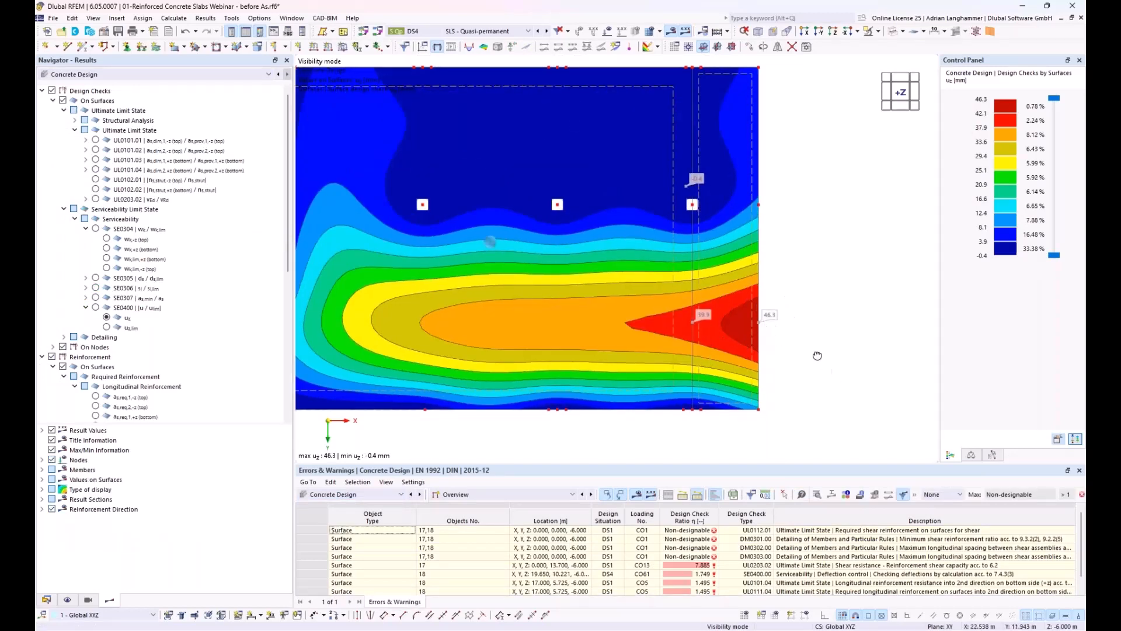
middle_click_drag(815, 350, 816, 267, "ctrl")
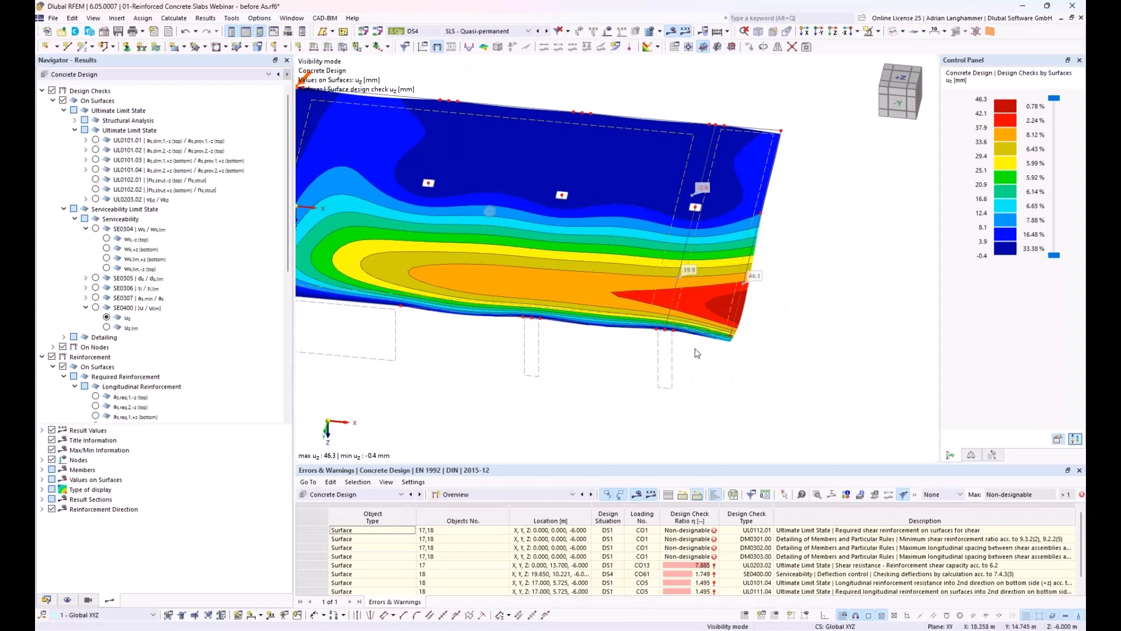
middle_click_drag(620, 390, 568, 396)
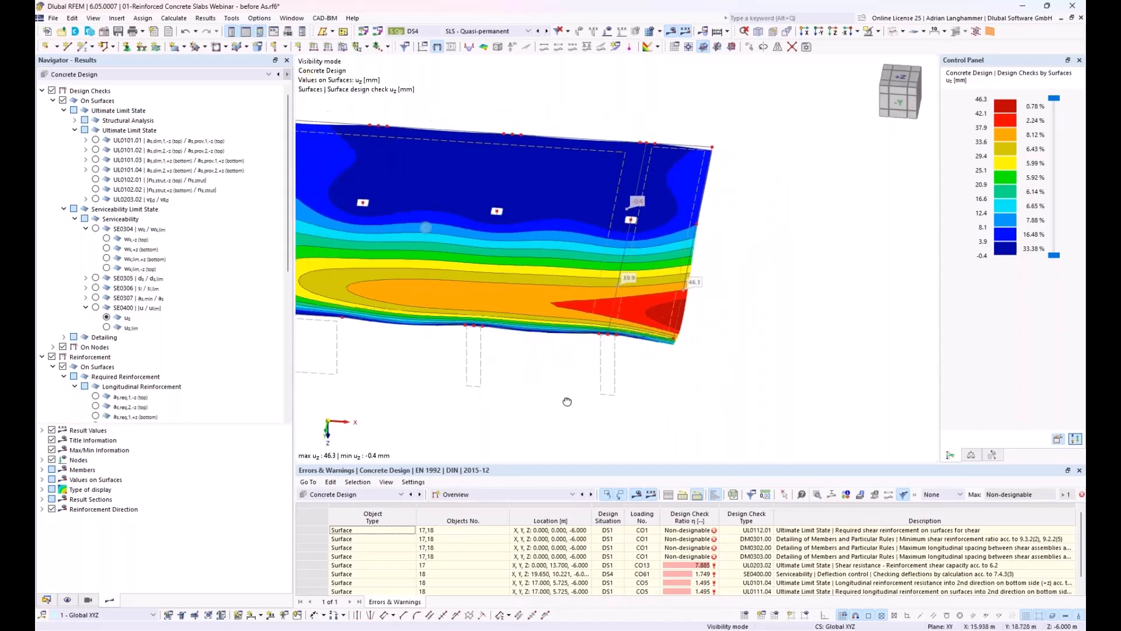
List the design ratios on surfaces by design situation and select the SE0400 deflection control check under DS4.
left_click(475, 495)
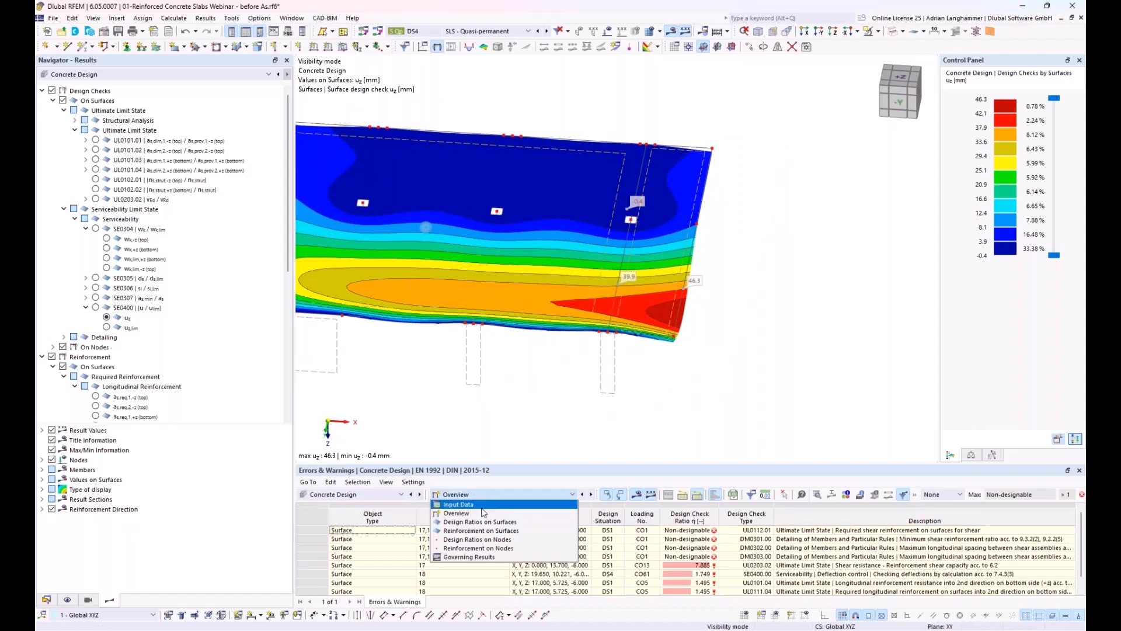
left_click(517, 522)
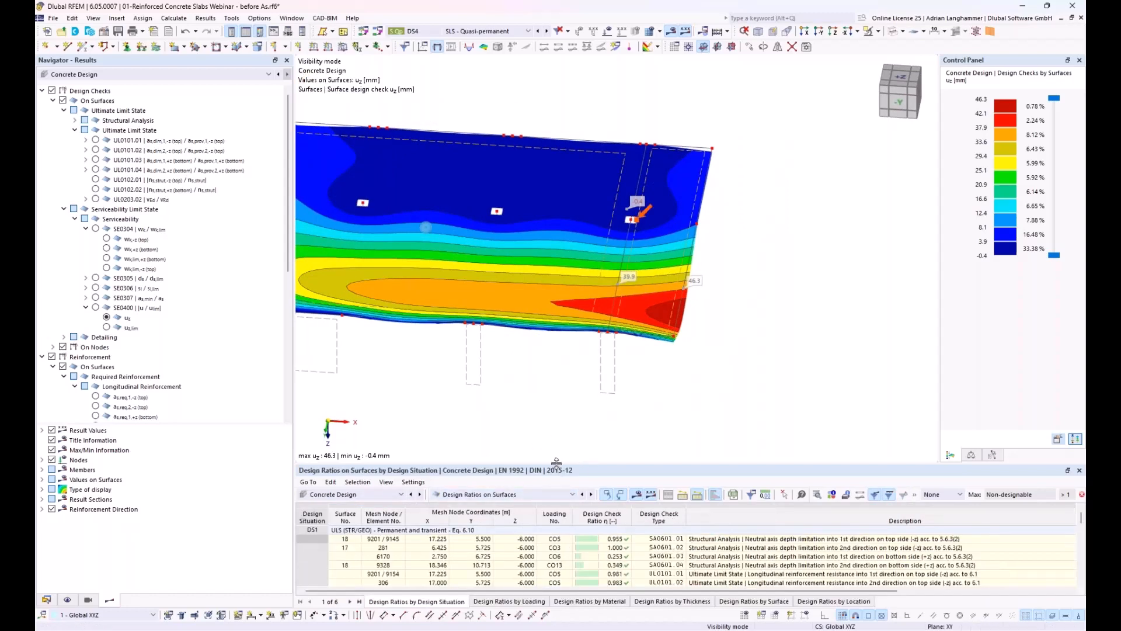
left_click_drag(555, 462, 545, 390)
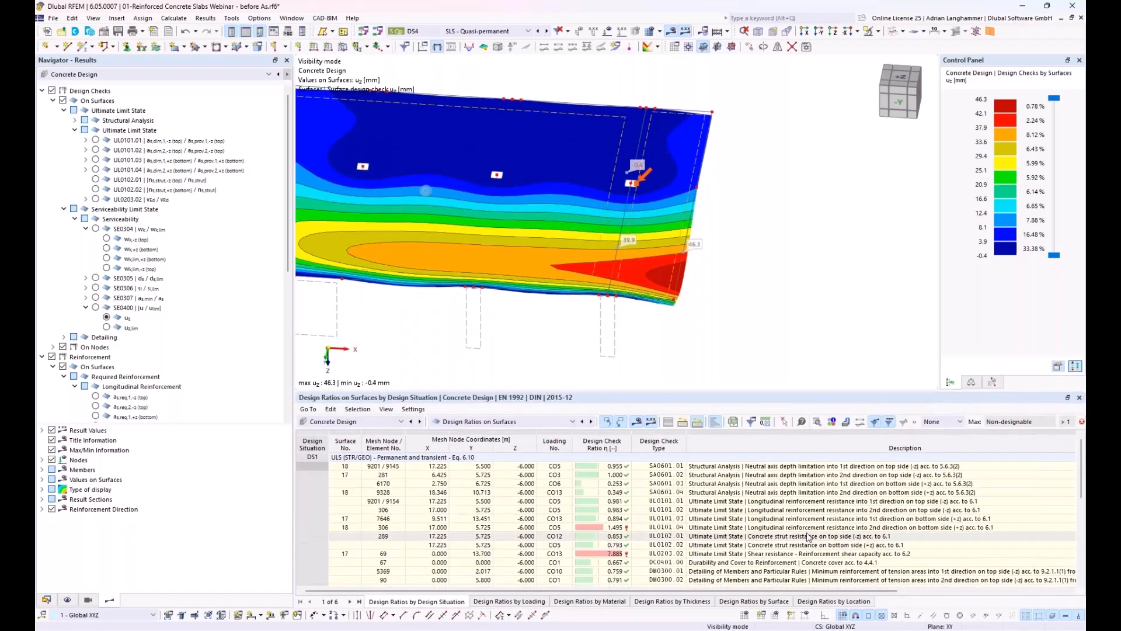
left_click(804, 553)
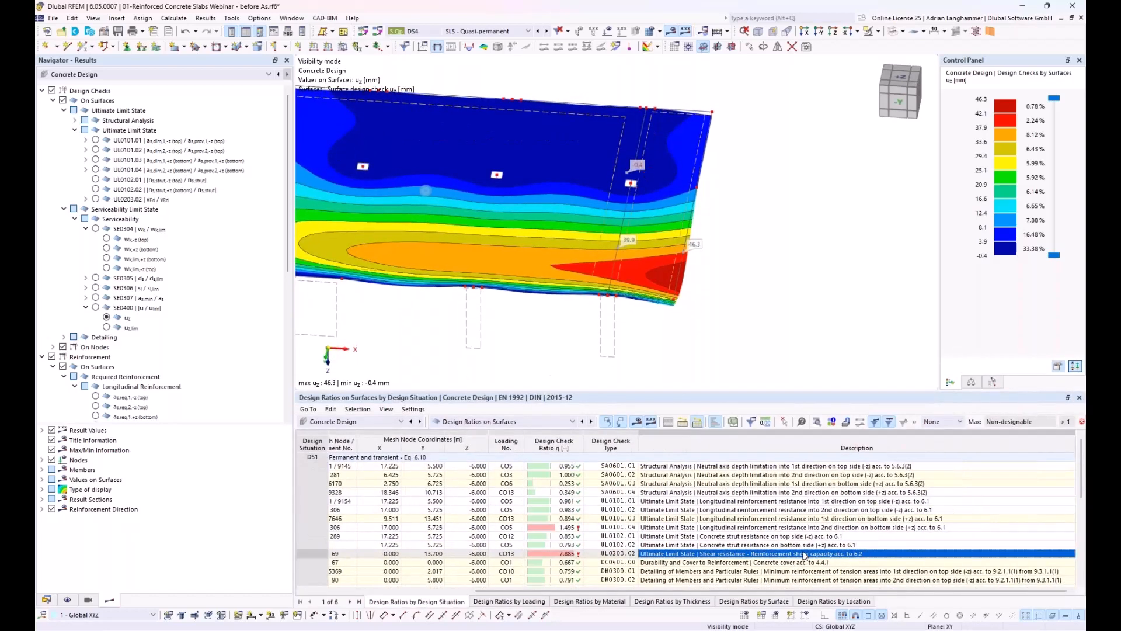
scroll(805, 553, "down", 5)
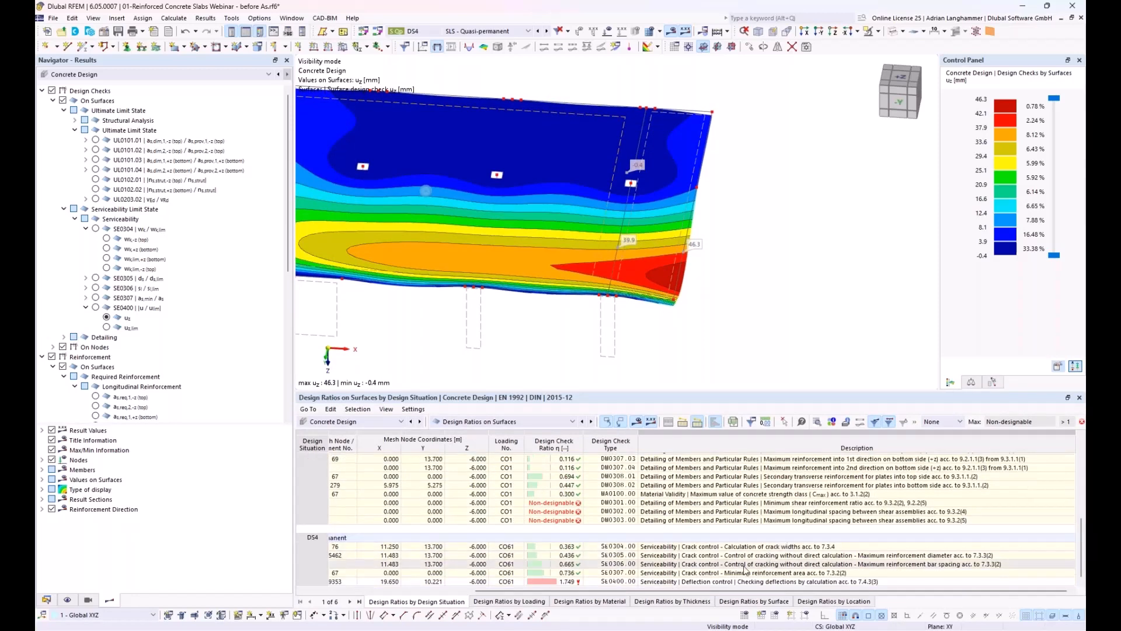
left_click(671, 581)
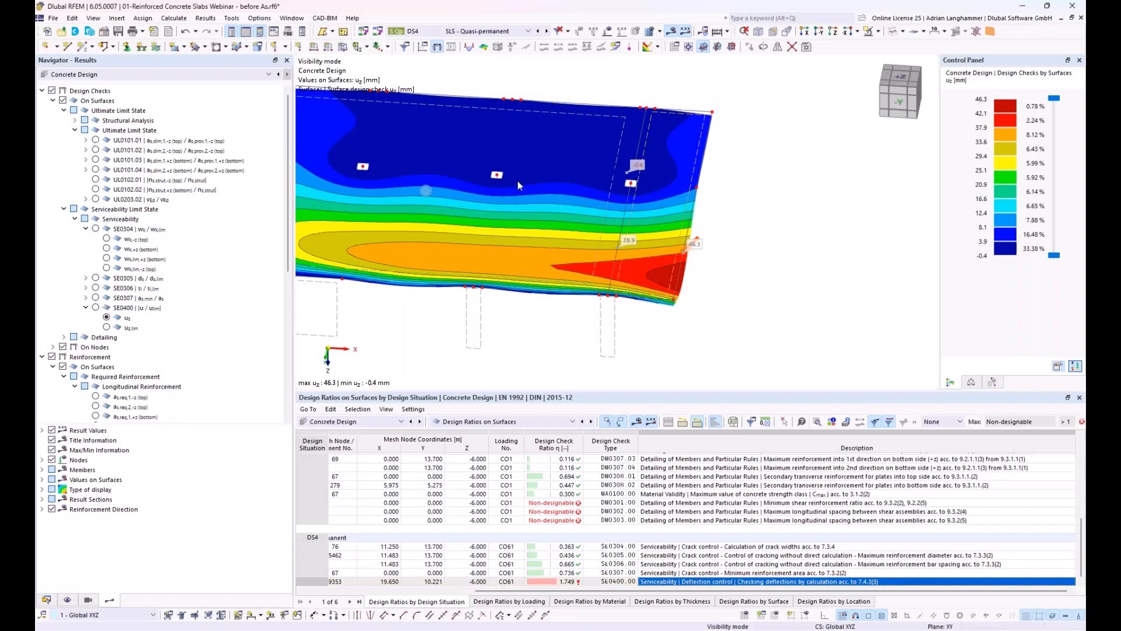
Examine the SE0400 check details for the stiffness calculation, covering the uncracked-state geometrical parameters in reinforcement direction 1, and close them.
double_click(657, 582)
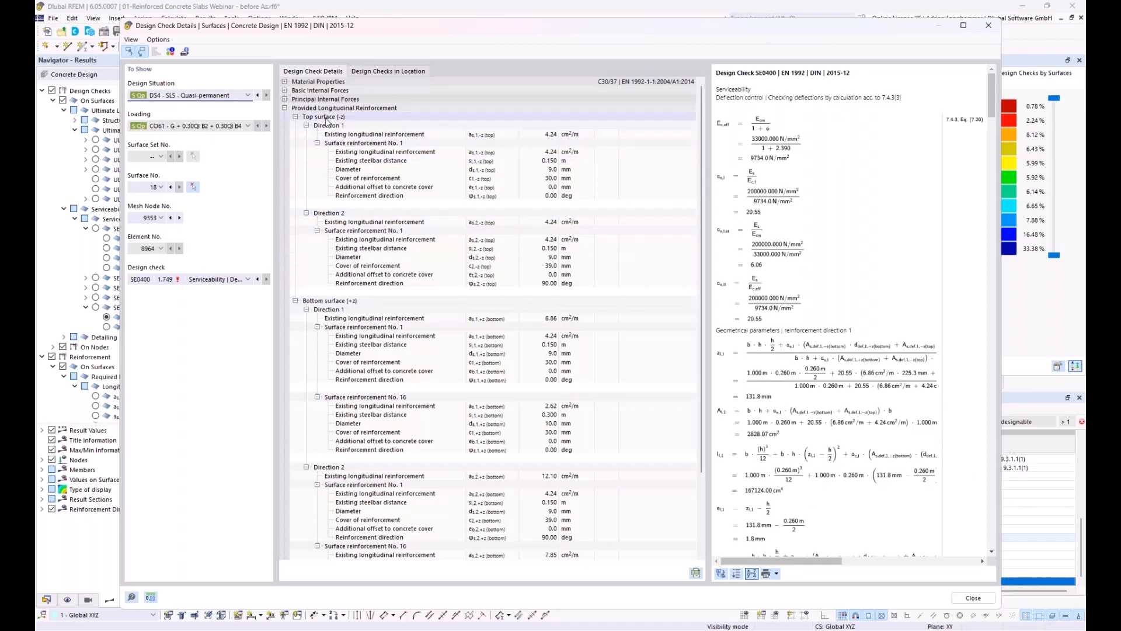
left_click_drag(708, 139, 673, 138)
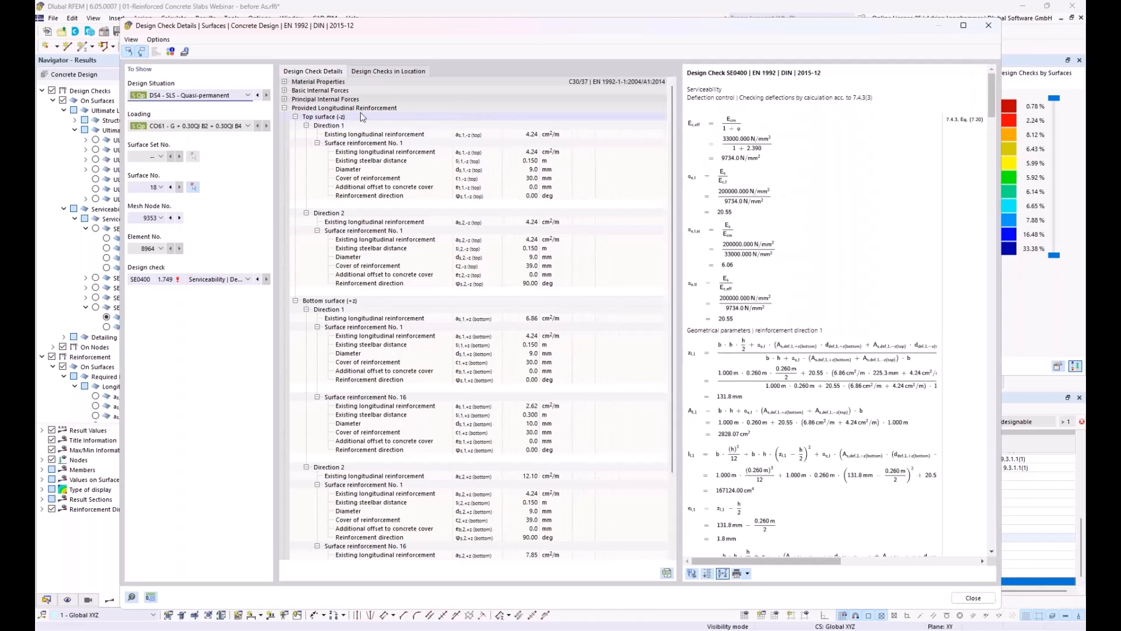
left_click(284, 108)
left_click(296, 125)
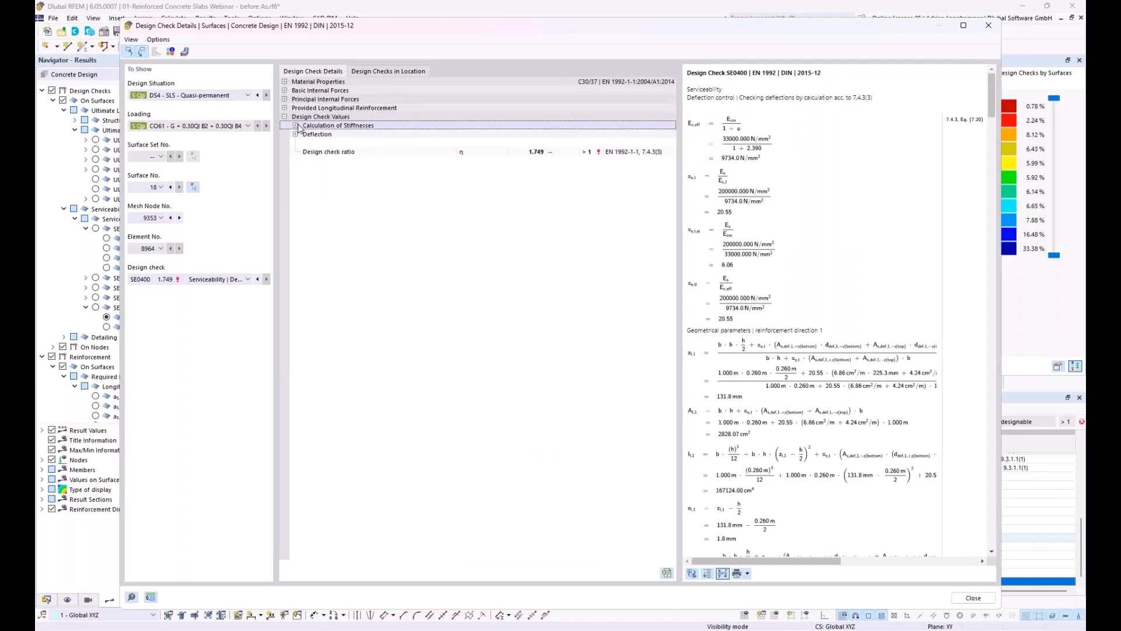
left_click(306, 143)
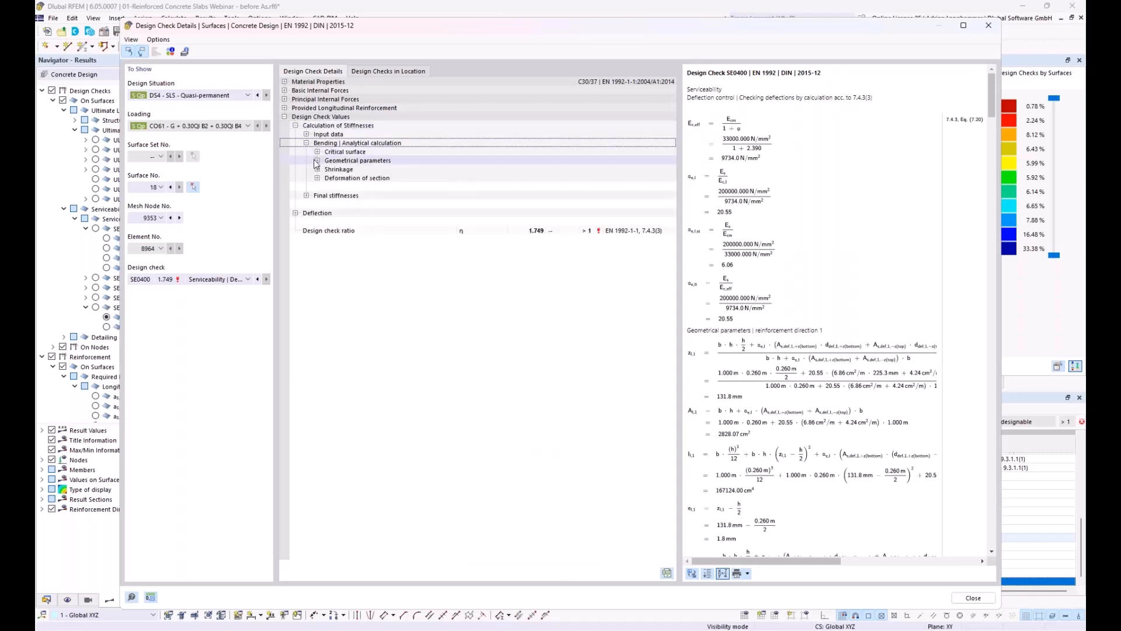
left_click(317, 160)
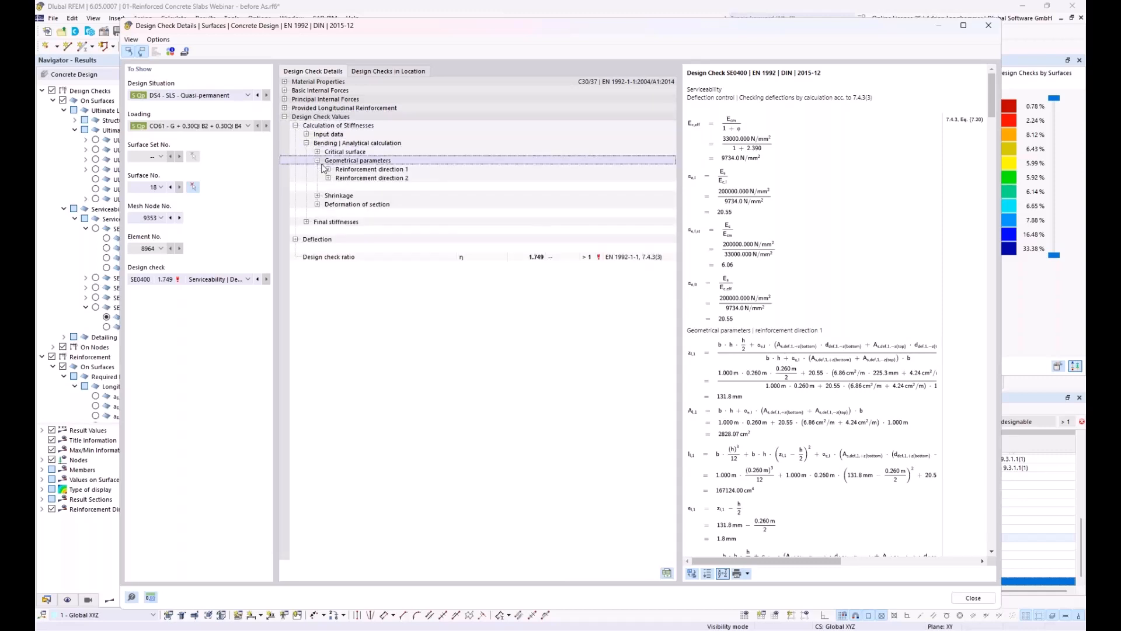
left_click(328, 170)
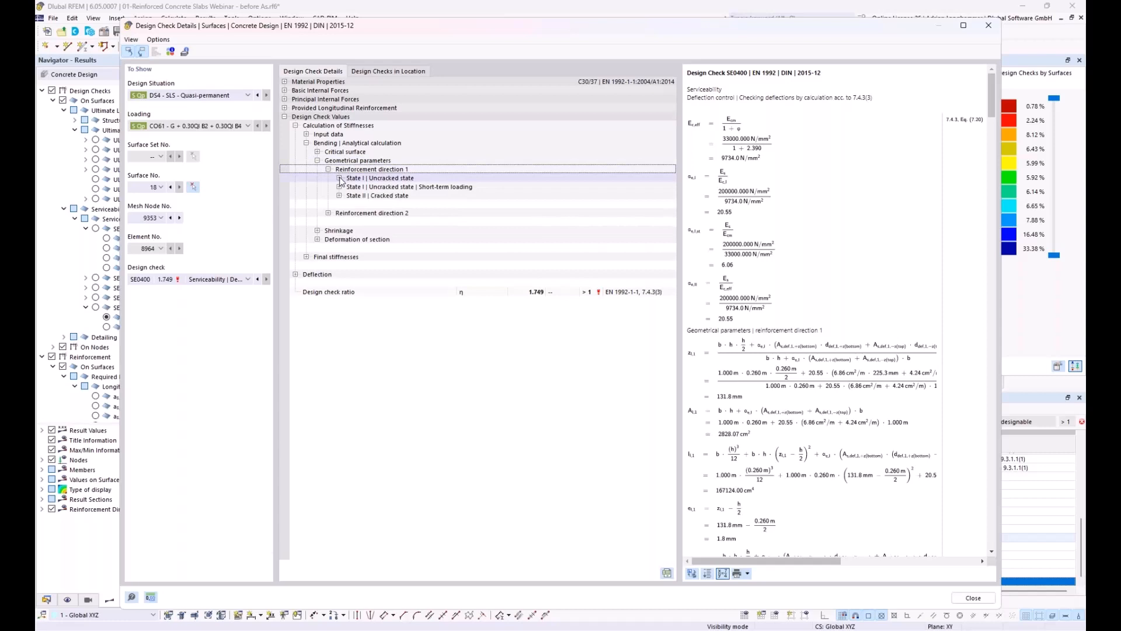
left_click(340, 178)
left_click(339, 230)
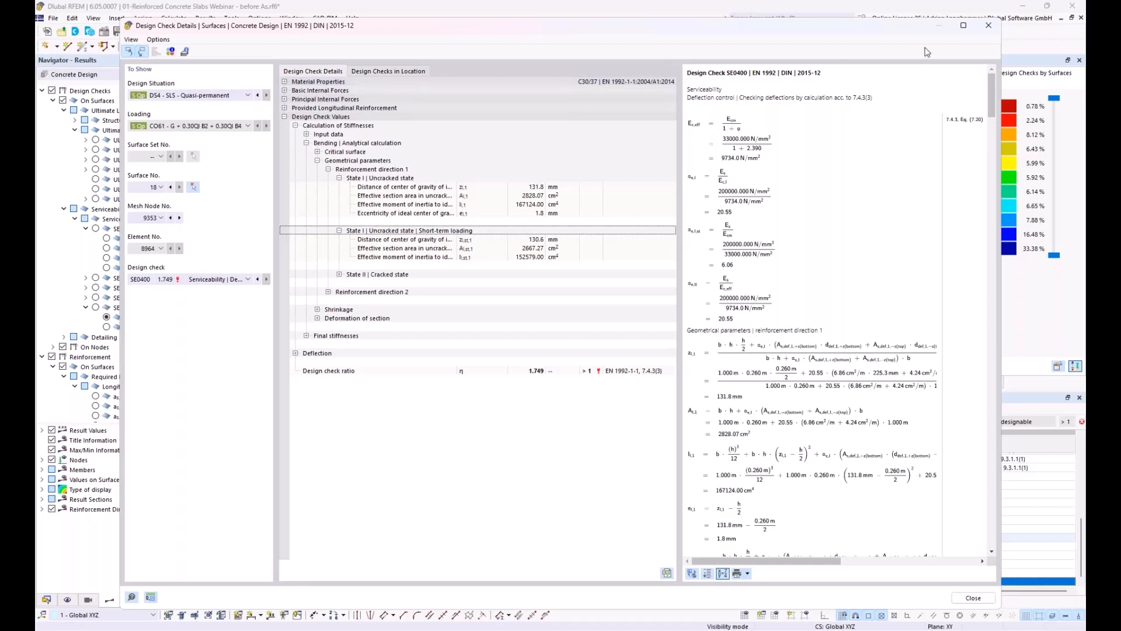
left_click(988, 25)
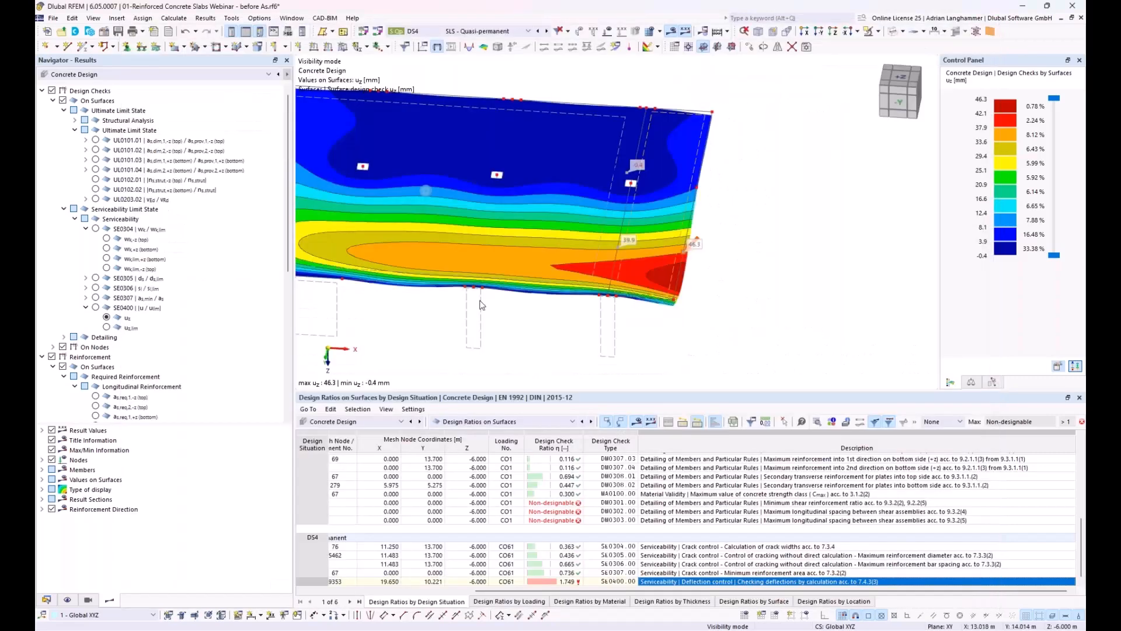
Hide the design check results and expand the required and provided reinforcement results on nodes, including required punching reinforcement.
middle_click_drag(502, 305, 585, 299)
left_click_drag(220, 422, 221, 512)
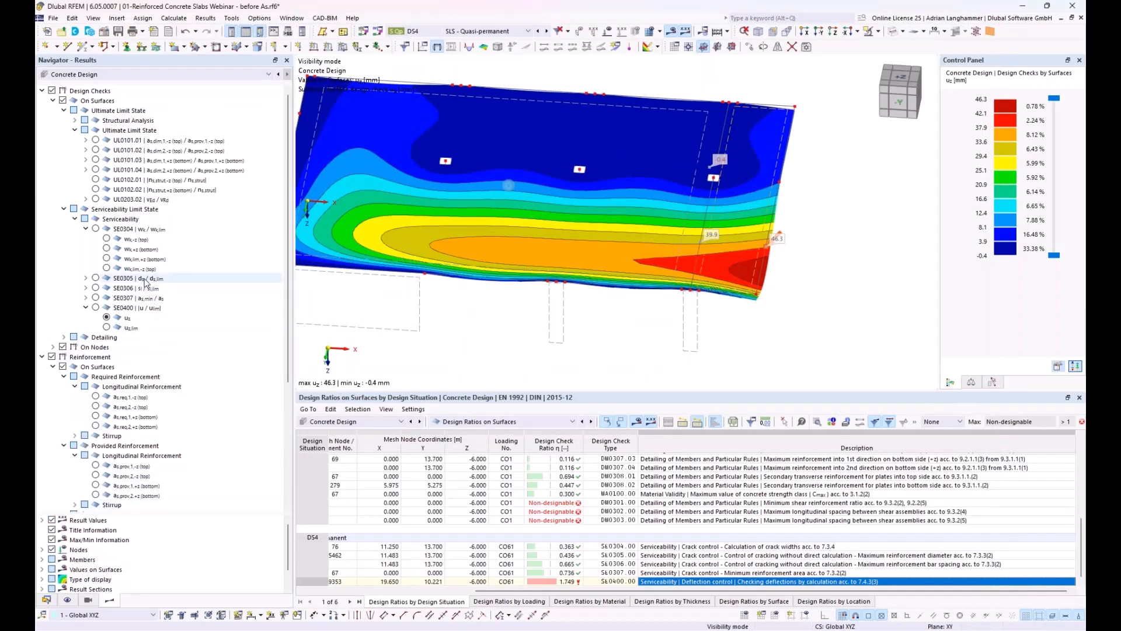
left_click(53, 101)
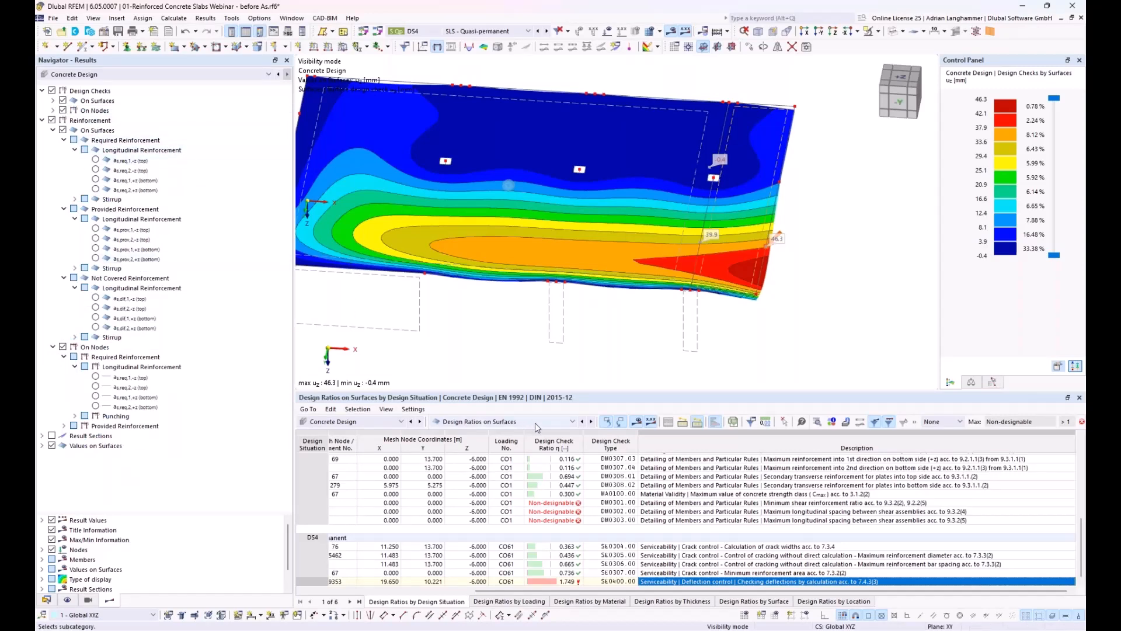
left_click(53, 130)
left_click(53, 140)
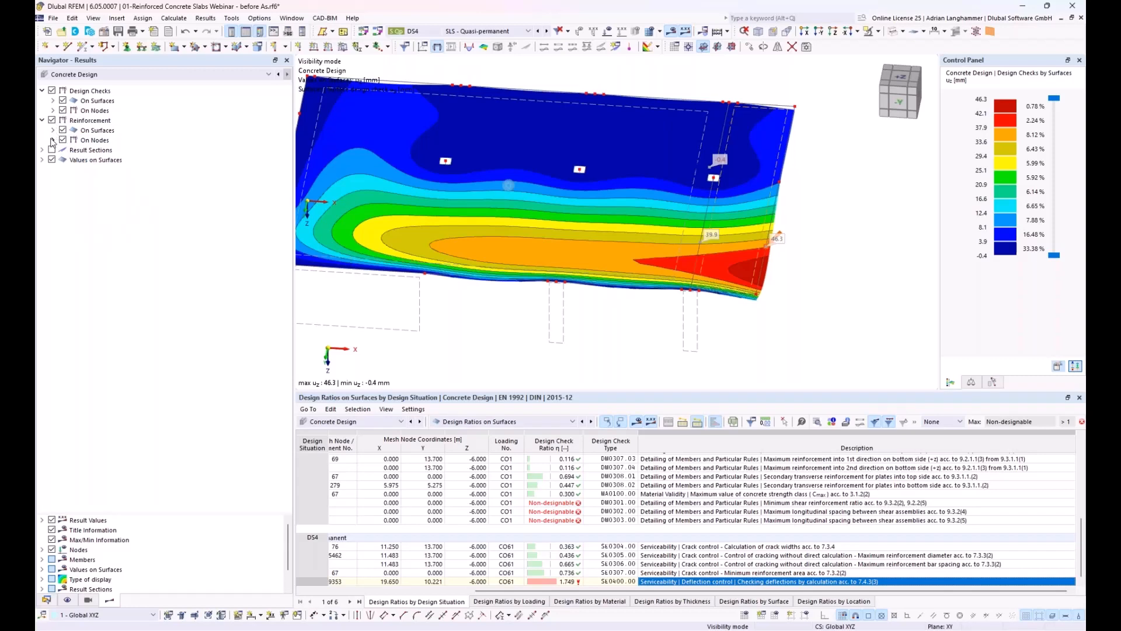
left_click(52, 140)
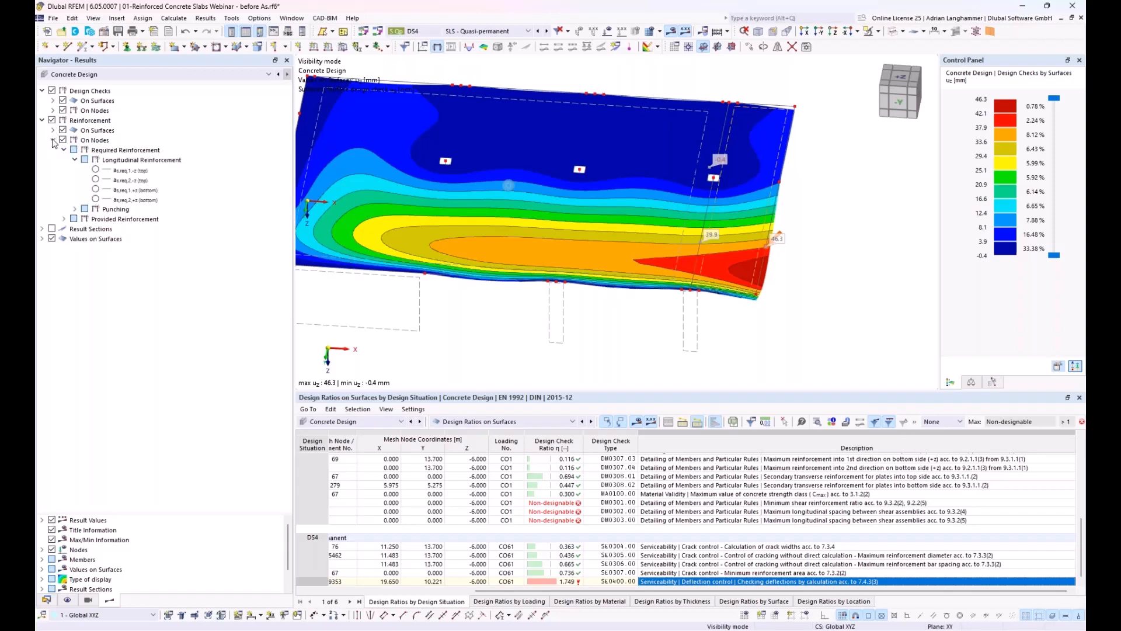
left_click(52, 90)
left_click(75, 209)
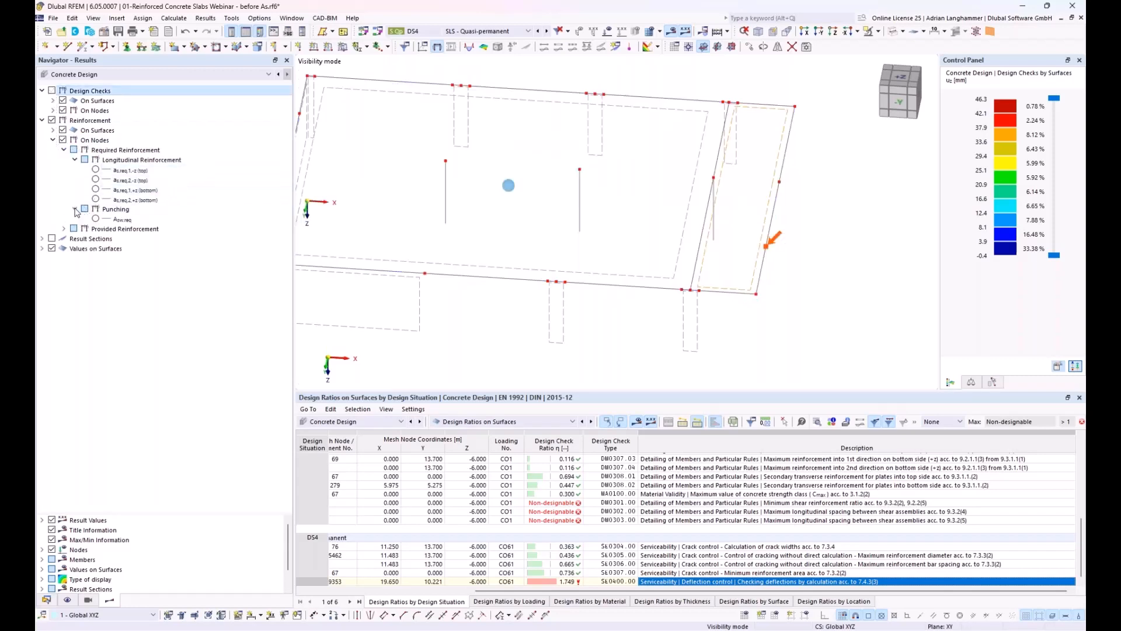
left_click(63, 228)
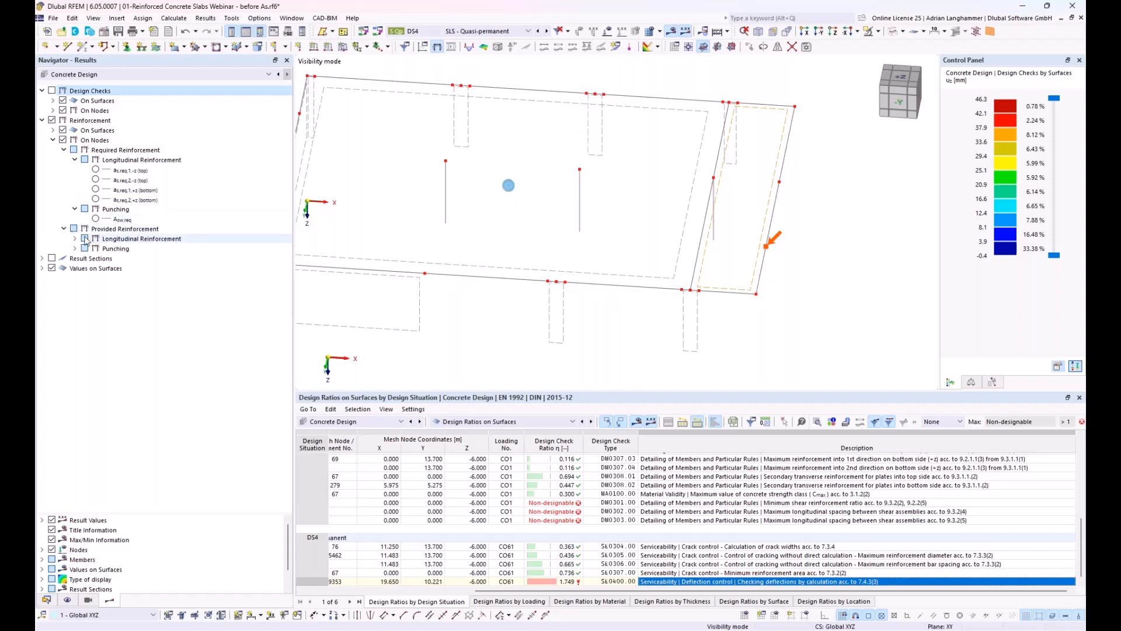
Display the required top longitudinal reinforcement at the column nodes, first as,req,1,-z (top) and then as,req,2,-z (top).
left_click(129, 170)
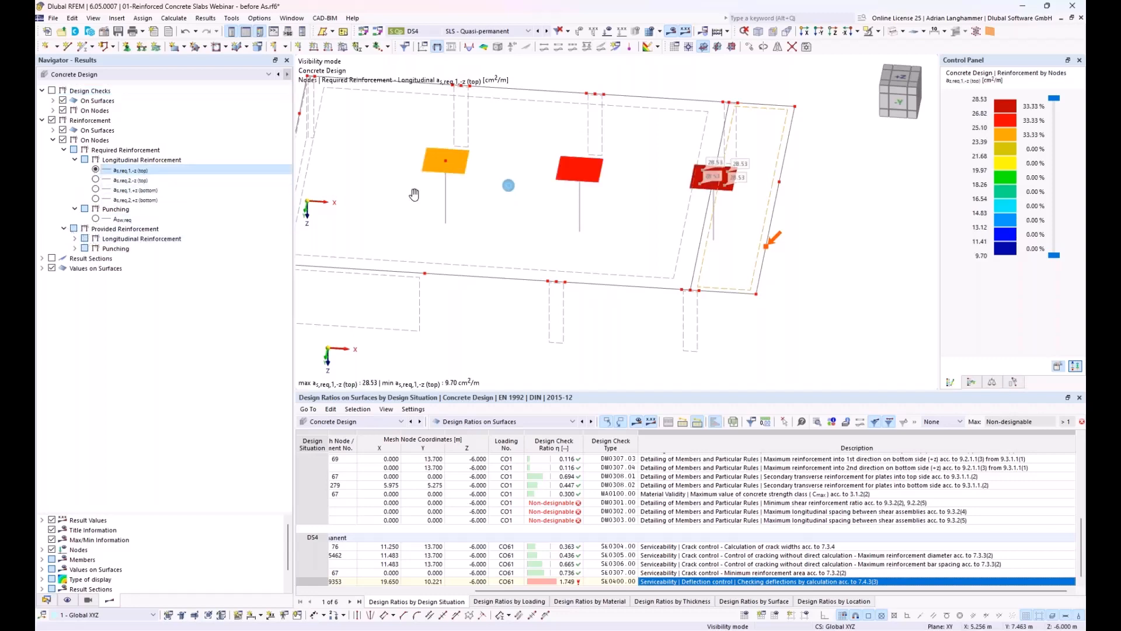
middle_click_drag(408, 195, 534, 242)
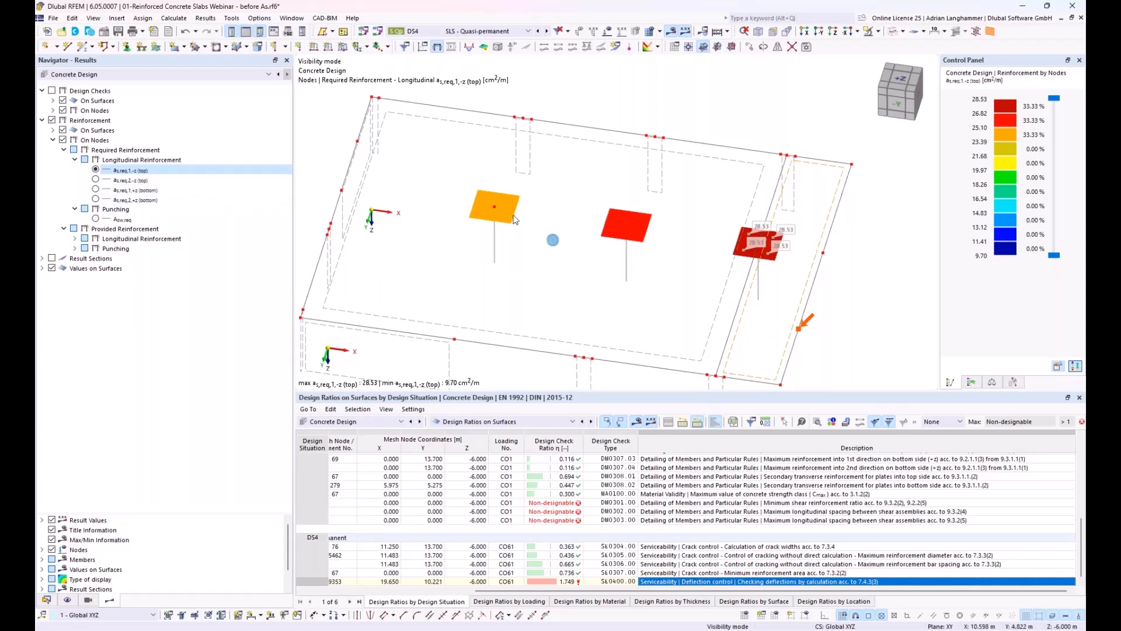
left_click(95, 180)
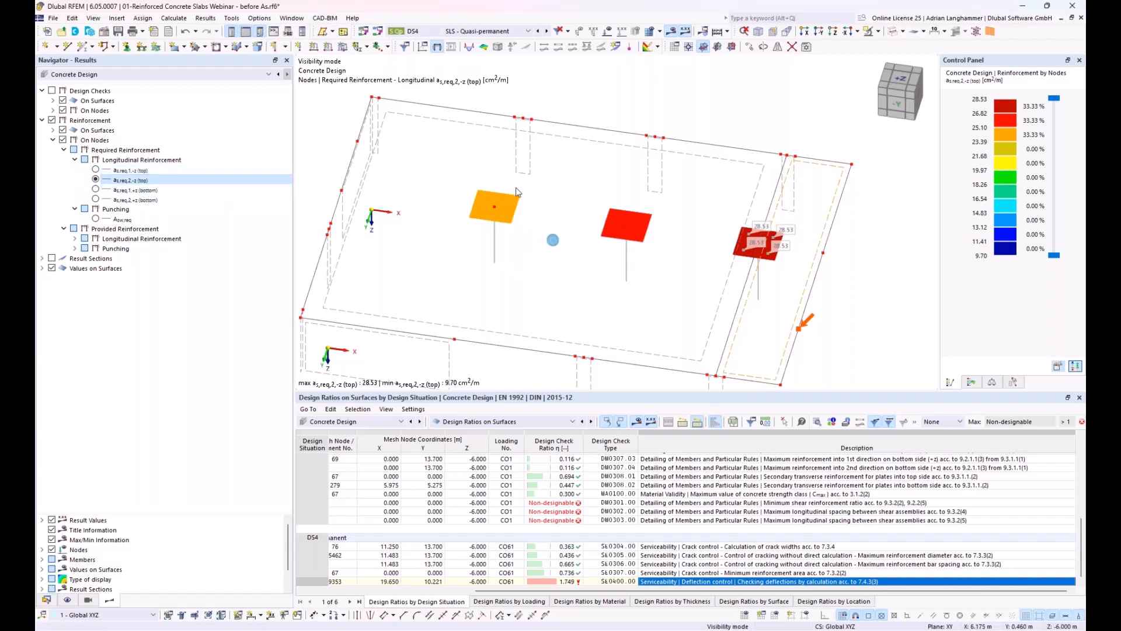
middle_click_drag(534, 237, 543, 218, "ctrl")
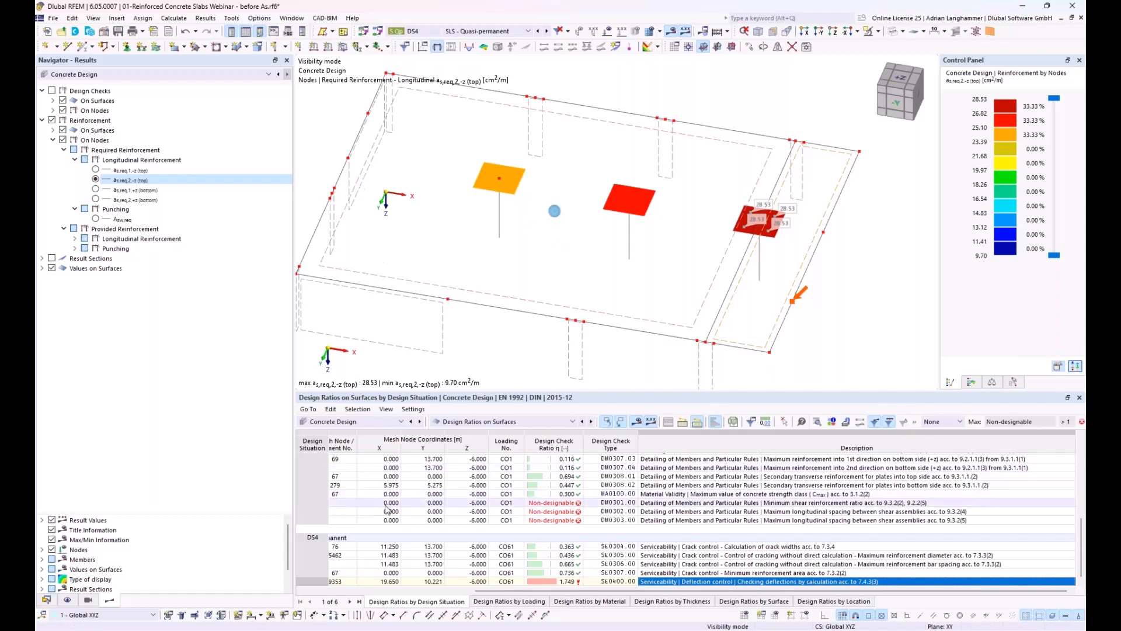
Switch to the RFEM Prerelease window with the model 04-Stahlbetondecke Webinar - Durchstanzen_Start.rf6 and orbit to a tilted view.
mouse_move(318, 629)
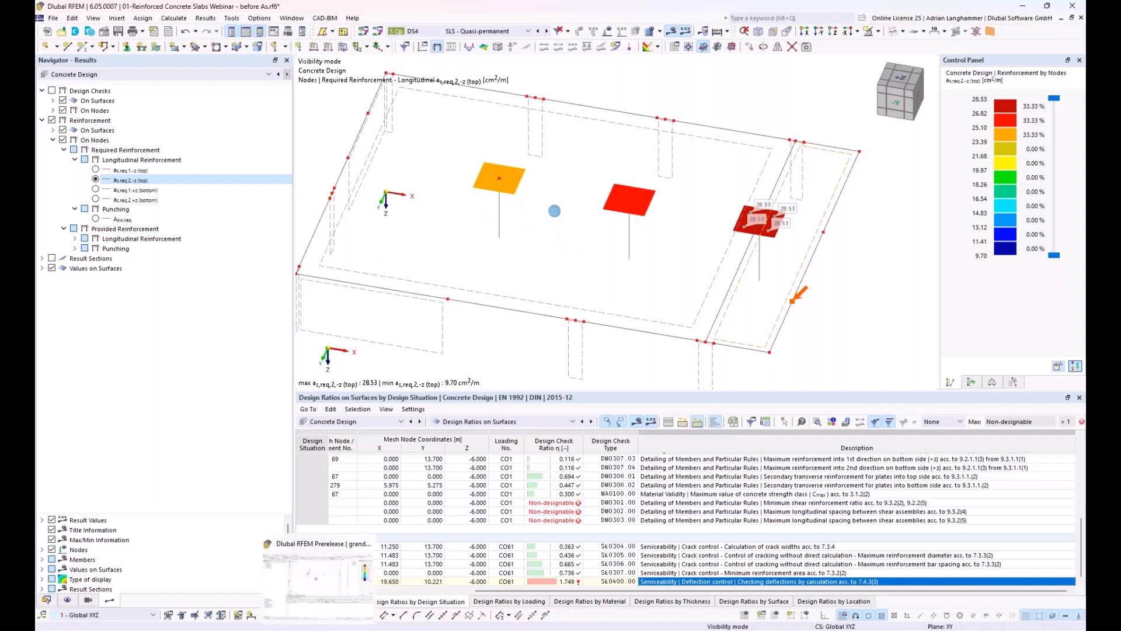
left_click(327, 577)
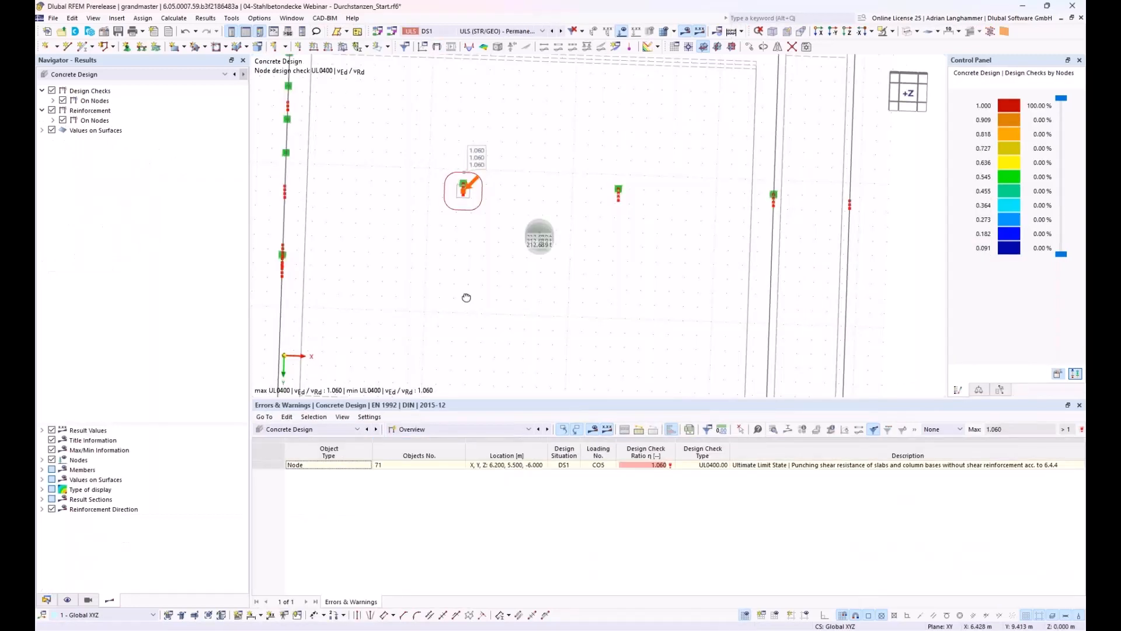
middle_click_drag(465, 298, 670, 298, "ctrl")
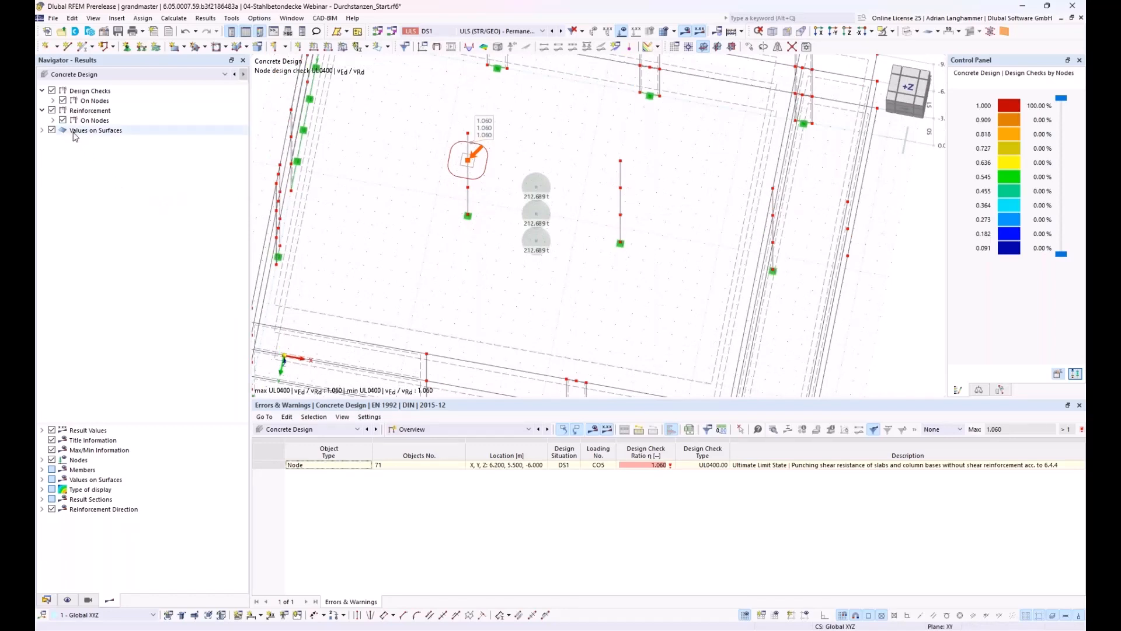
Display the required punching reinforcement Asw,req on nodes, closing in on the column with the punching check.
left_click(53, 101)
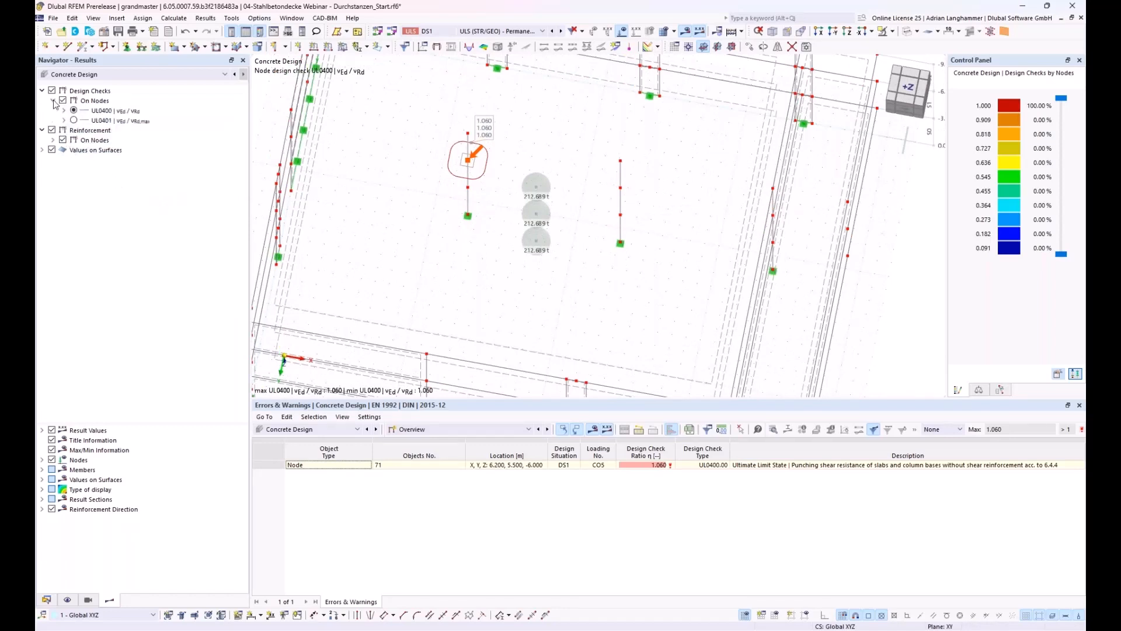
left_click(53, 101)
left_click(53, 120)
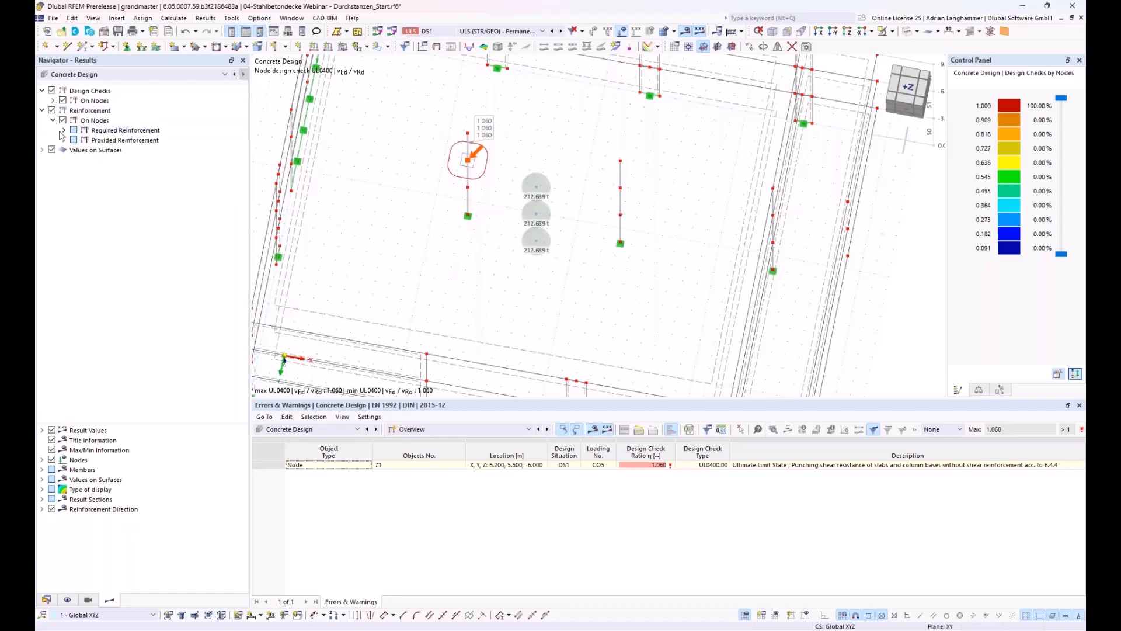
left_click(63, 140)
left_click(64, 130)
left_click(75, 151)
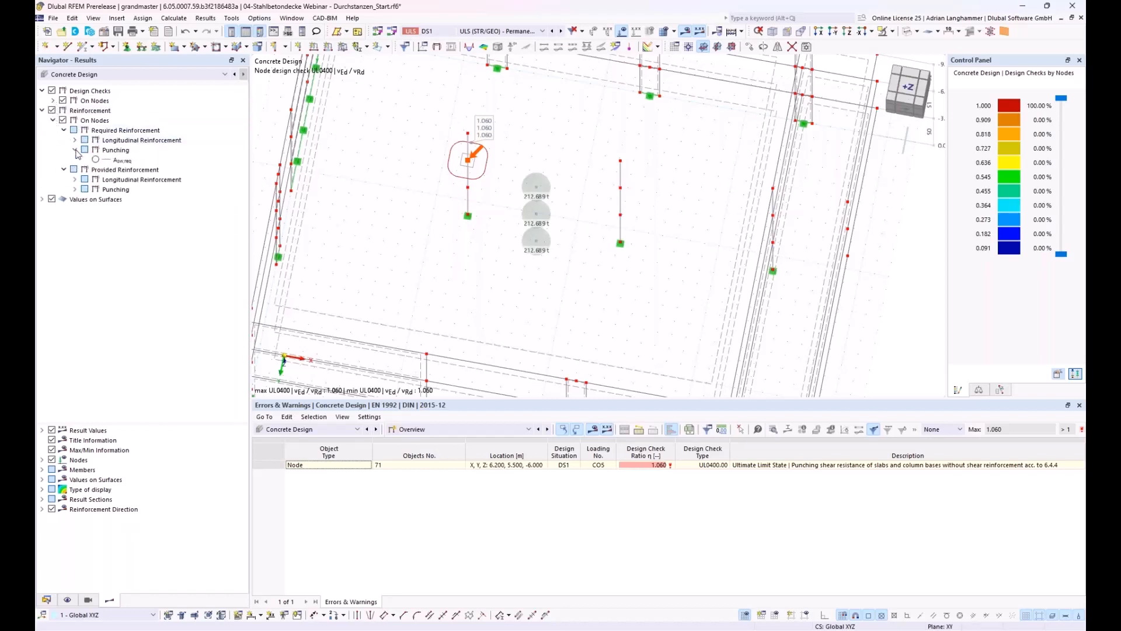
left_click(95, 160)
scroll(470, 192, "up", 2)
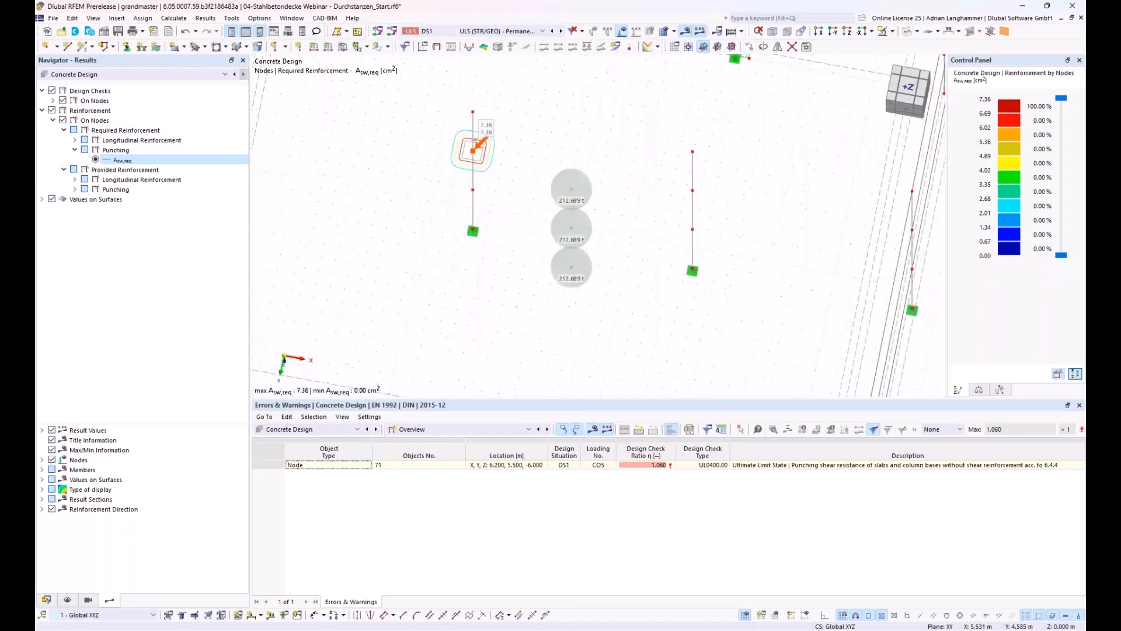
Display the tabulated required reinforcement on nodes, with the column's punching area and surroundings in view.
middle_click_drag(445, 189, 445, 247)
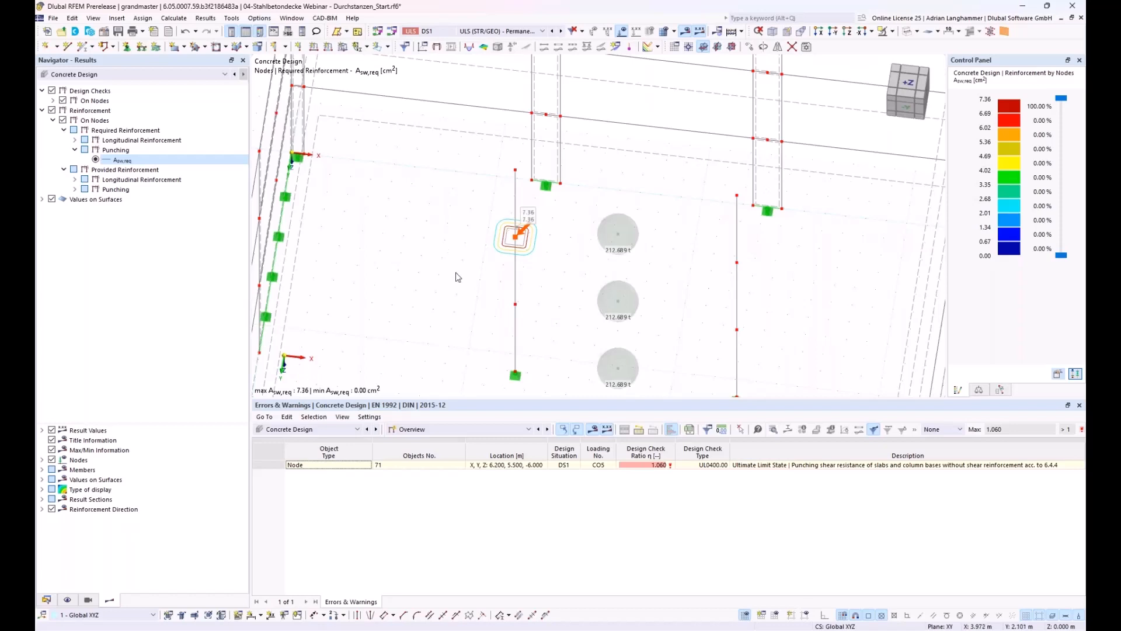
left_click(470, 429)
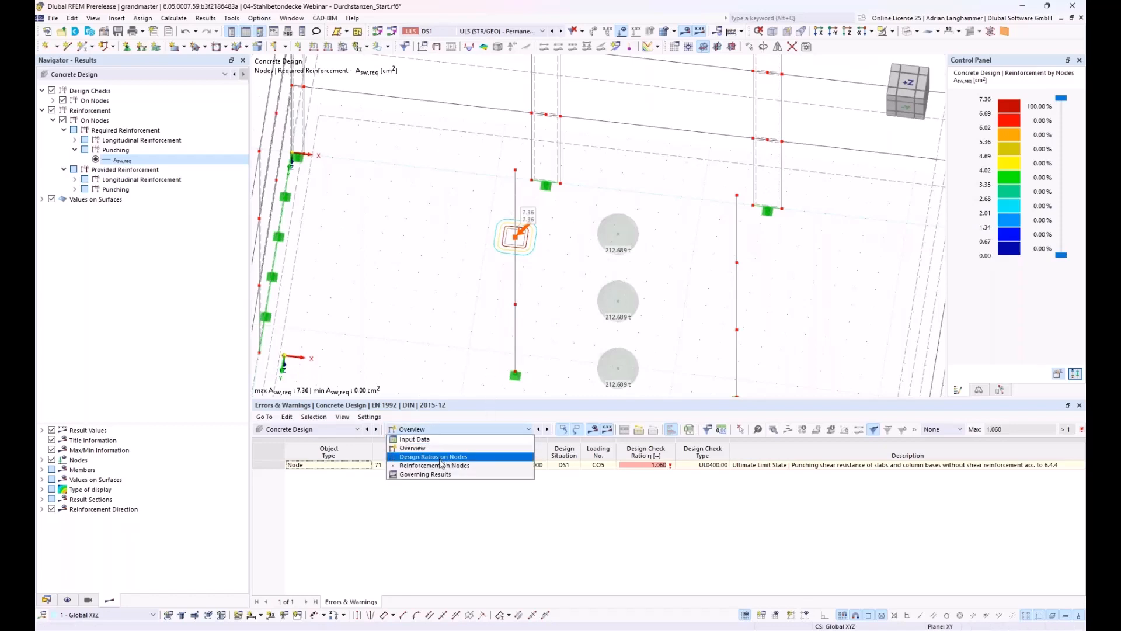
left_click(477, 465)
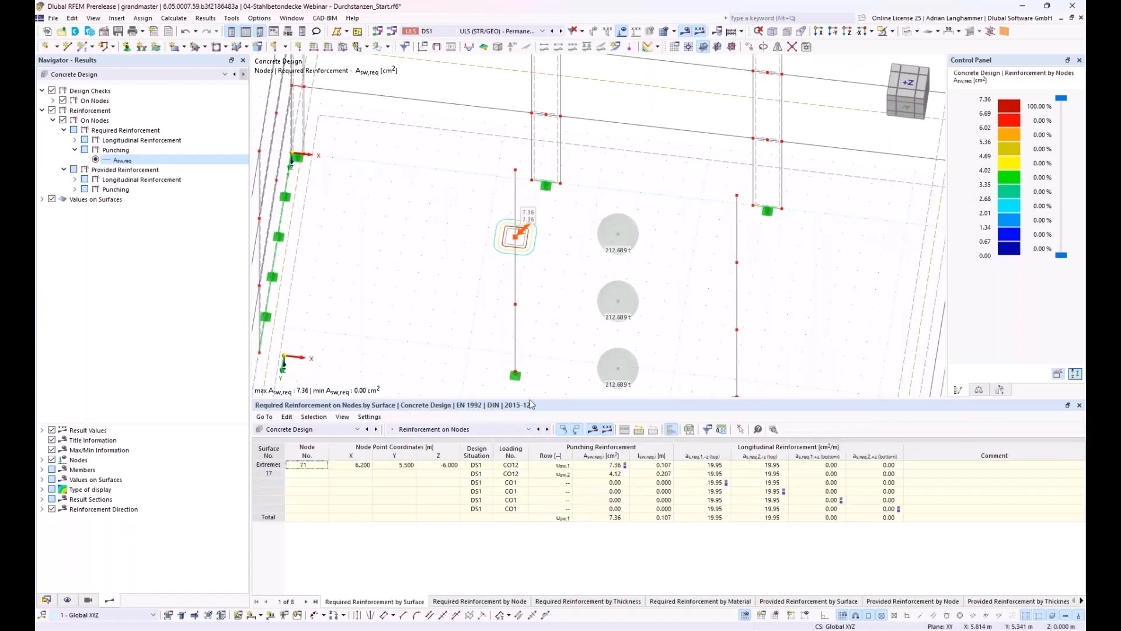
Inspect the design check details for the first-perimeter Asw,req at node 71, including minimum required punching reinforcement area and designed number of link legs.
left_click(590, 465)
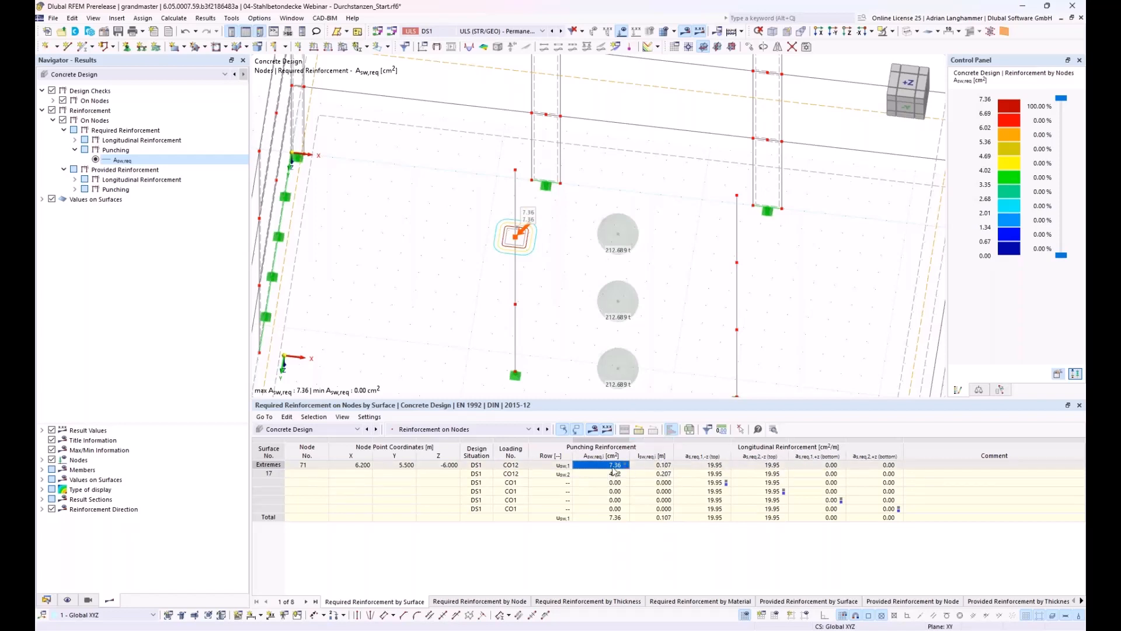
double_click(597, 467)
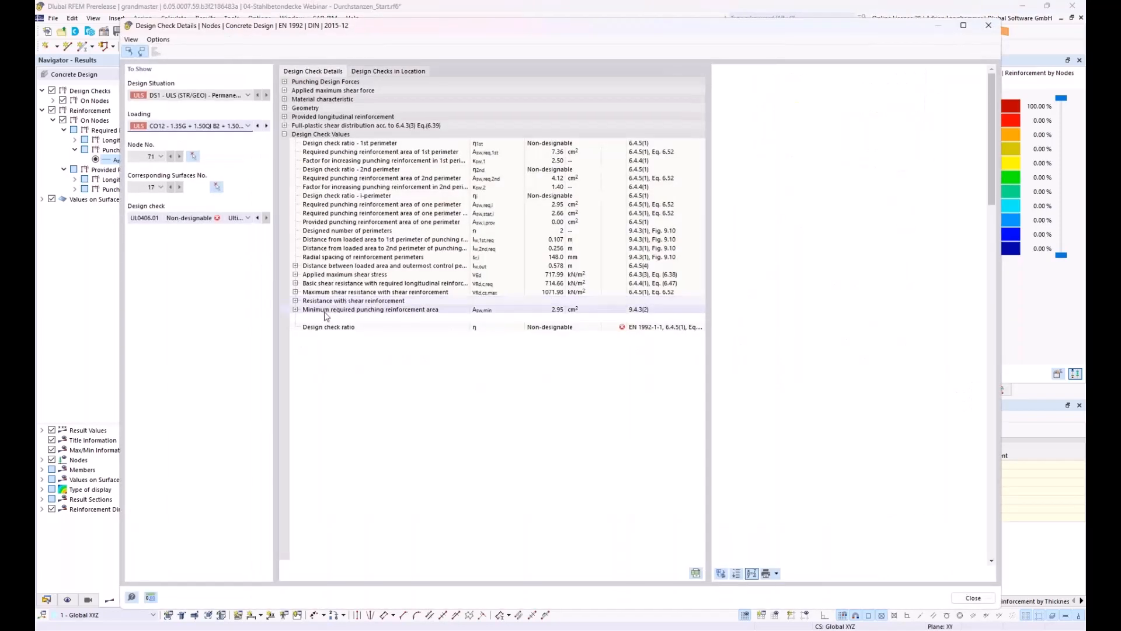
left_click(295, 310)
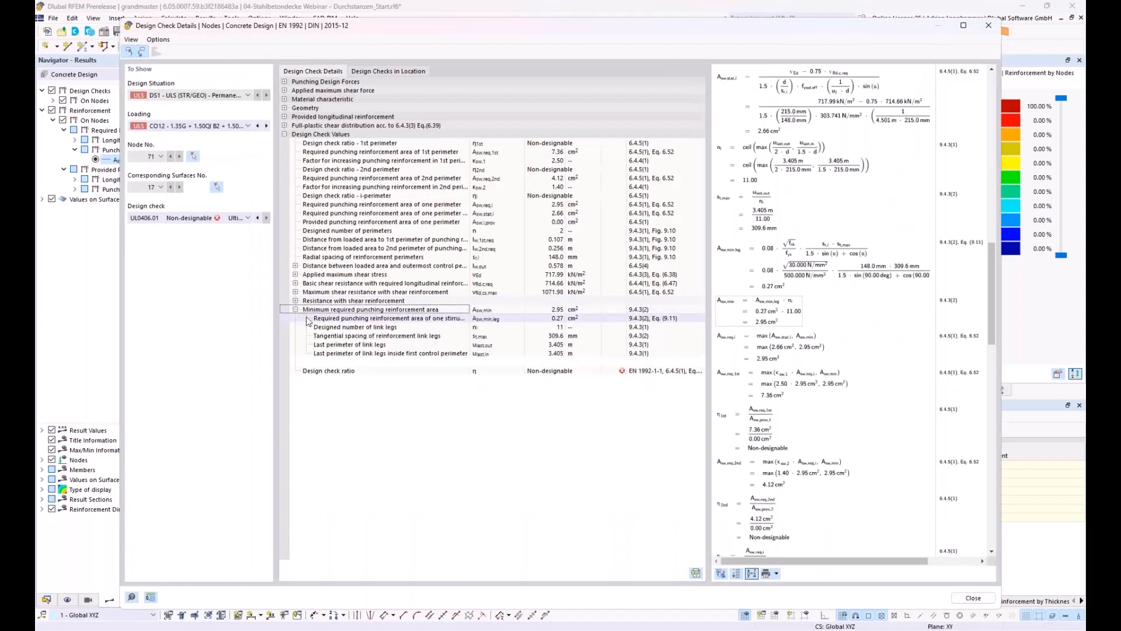
left_click(318, 328)
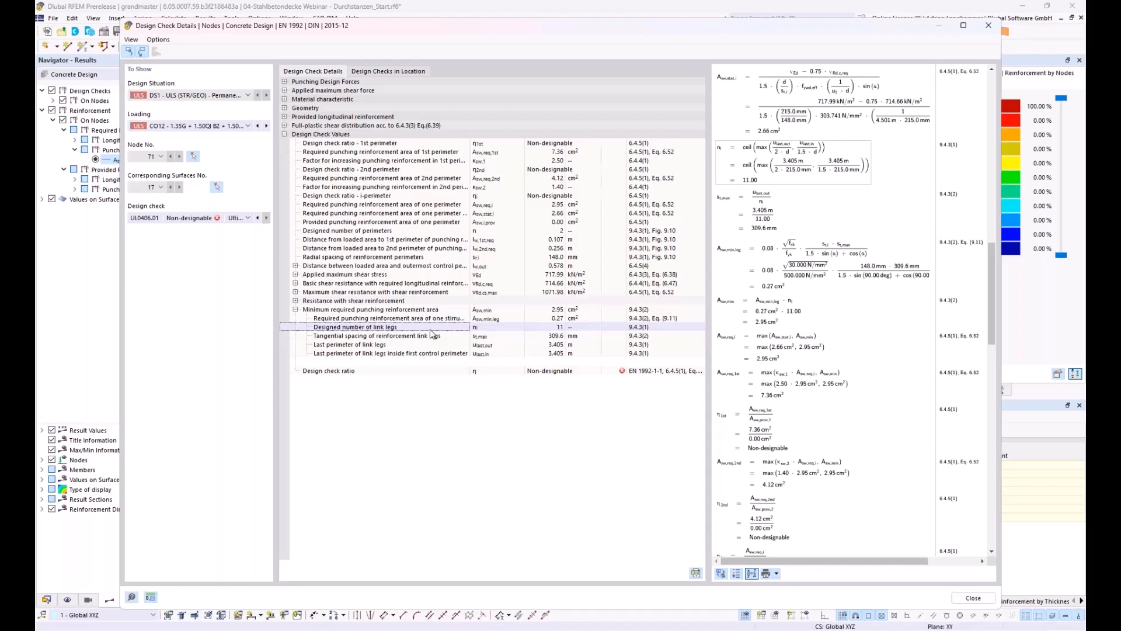
left_click(987, 26)
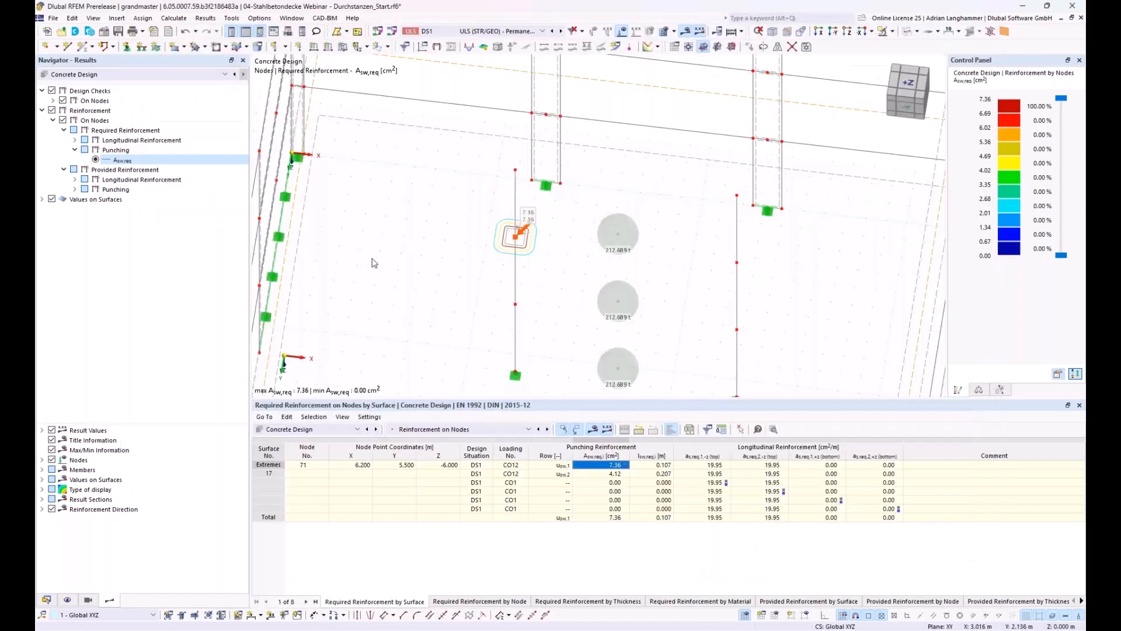
Create a new vertical, uniform punching reinforcement and assign it to node 71.
left_click(46, 600)
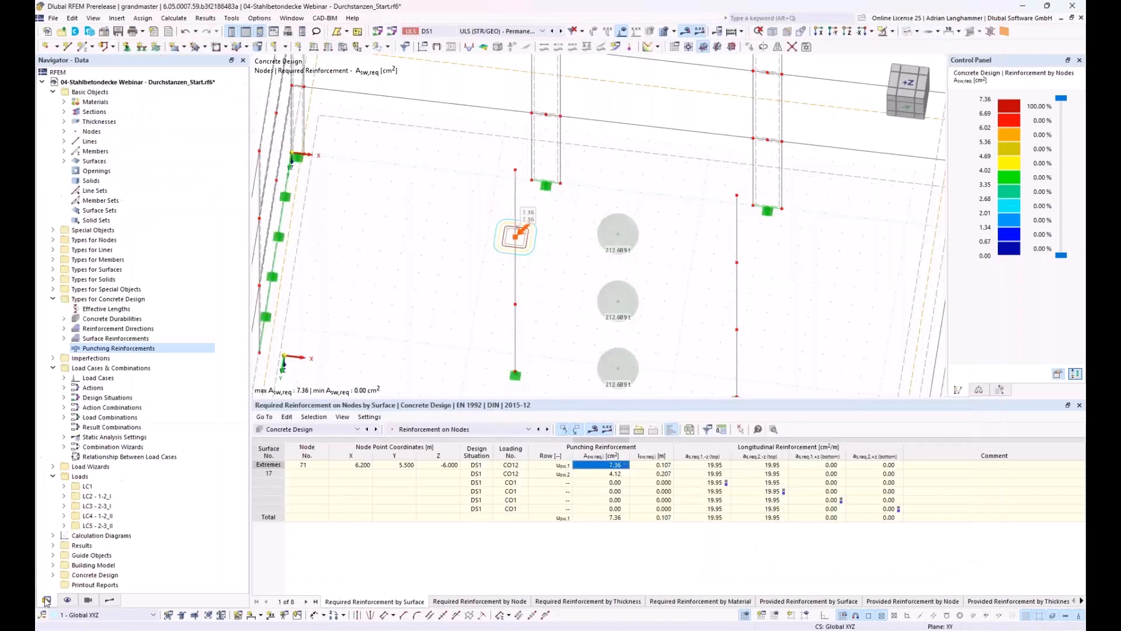
right_click(125, 350)
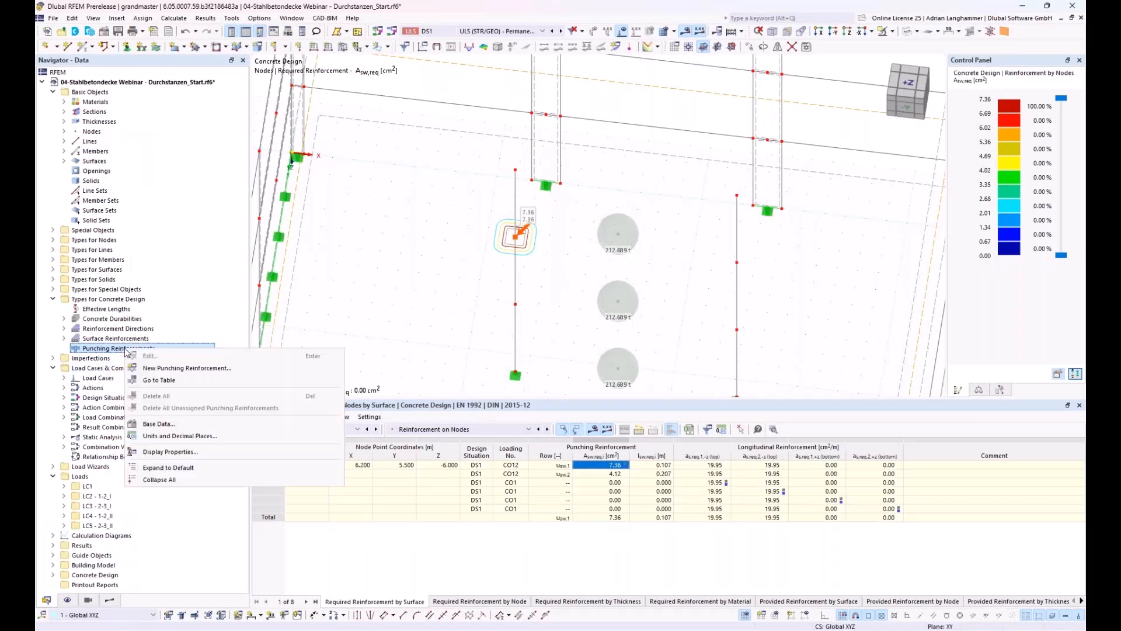
left_click(395, 291)
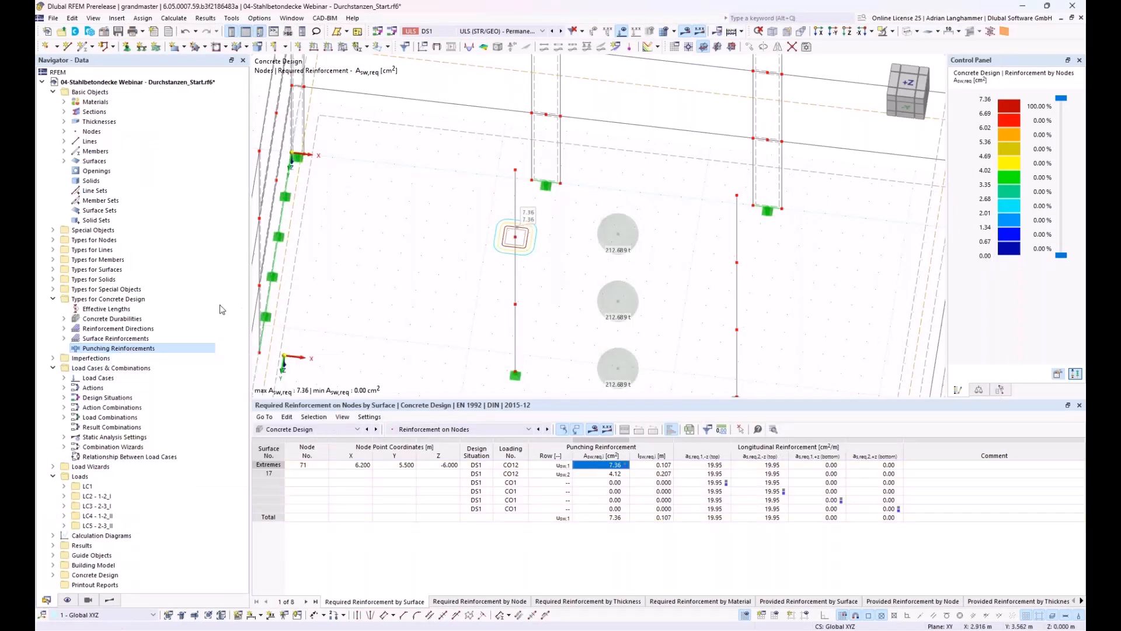
right_click(96, 351)
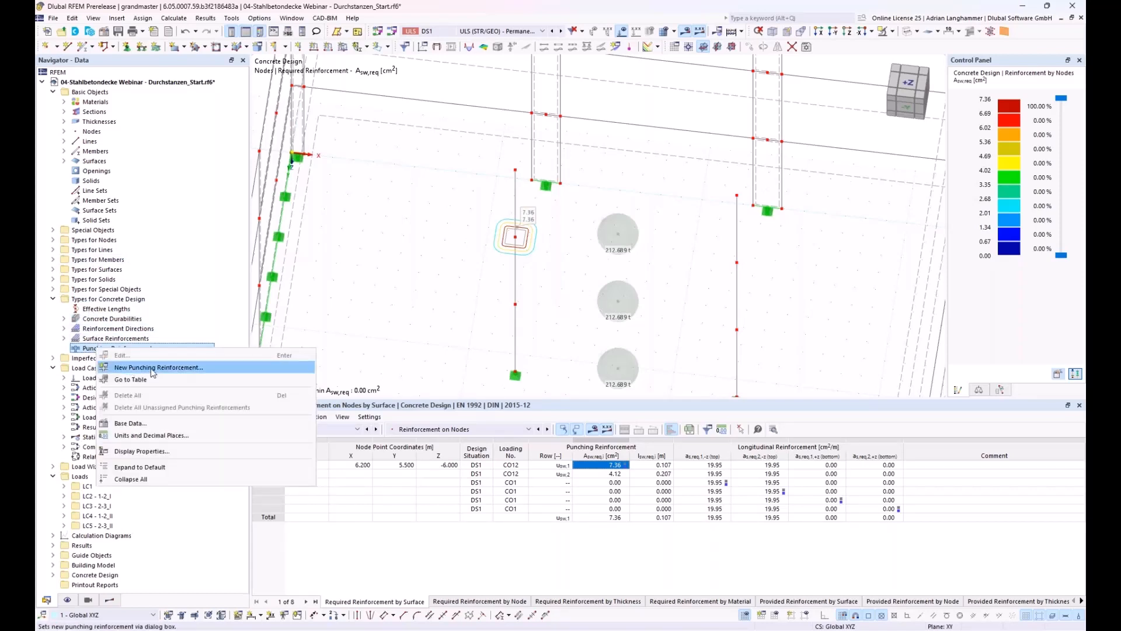
left_click(292, 366)
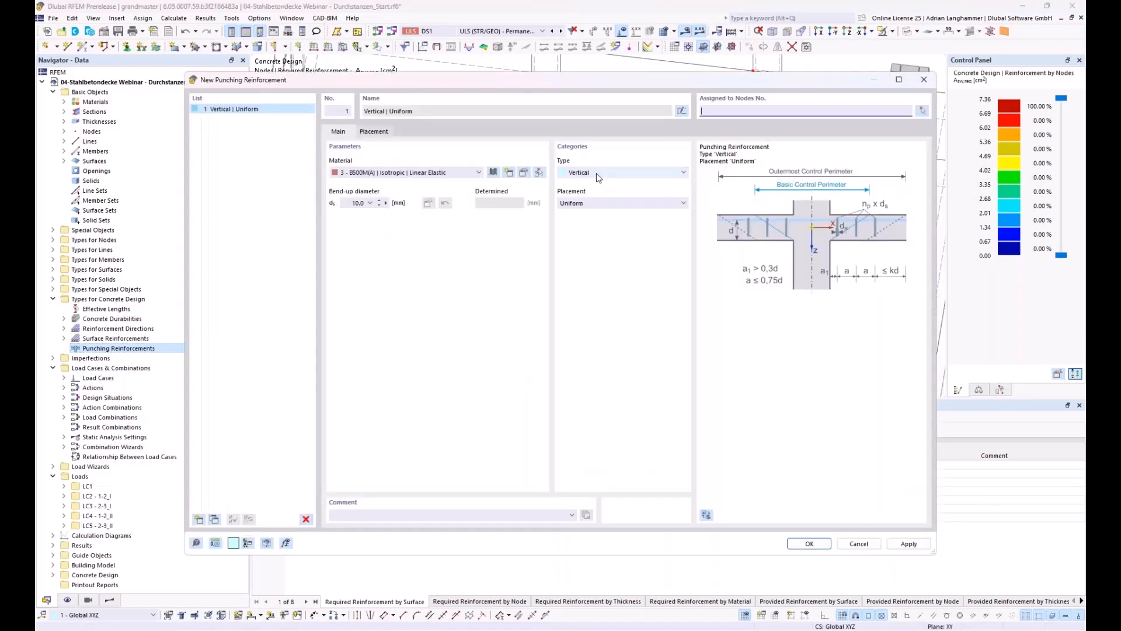
left_click(920, 111)
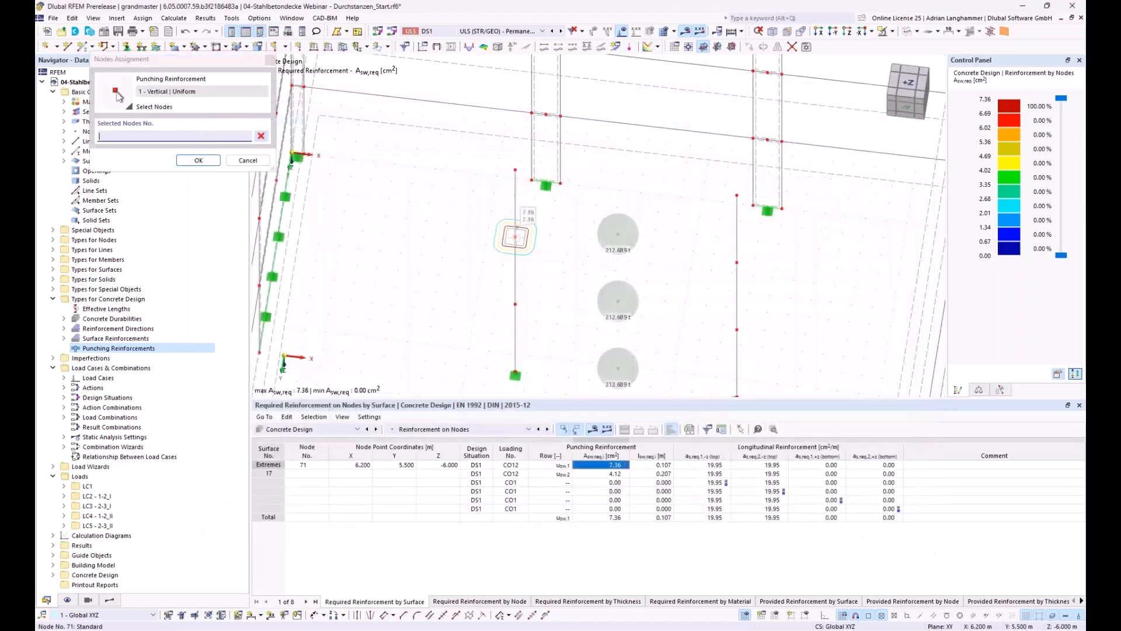
left_click(198, 161)
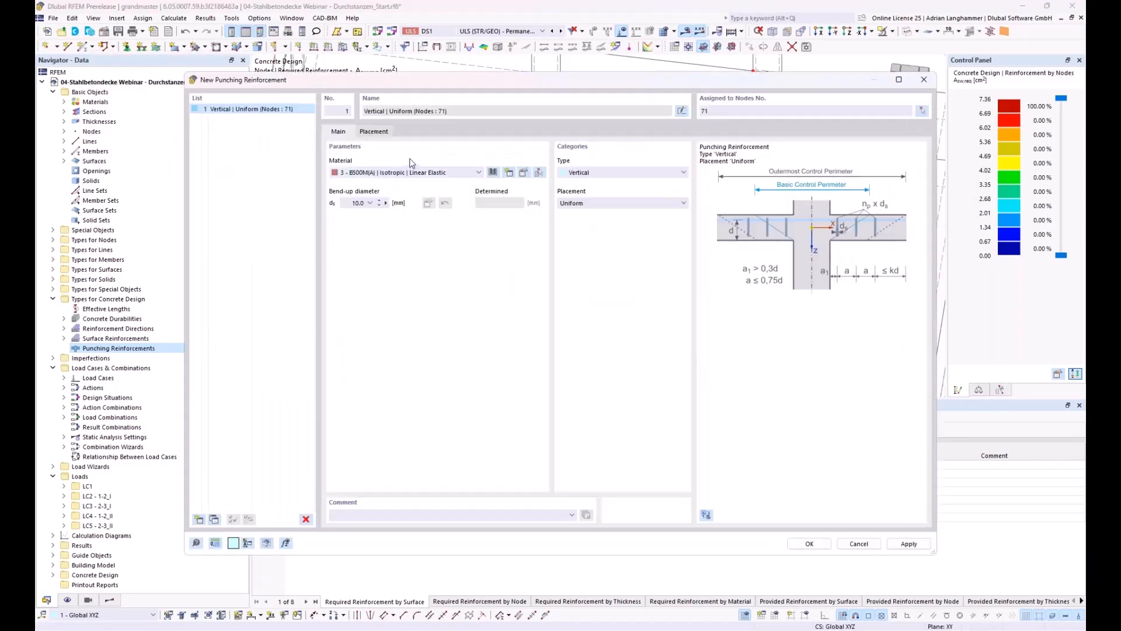
Set the punching reinforcement's placement to 3 perimeters with 12 legs in each perimeter.
left_click(372, 132)
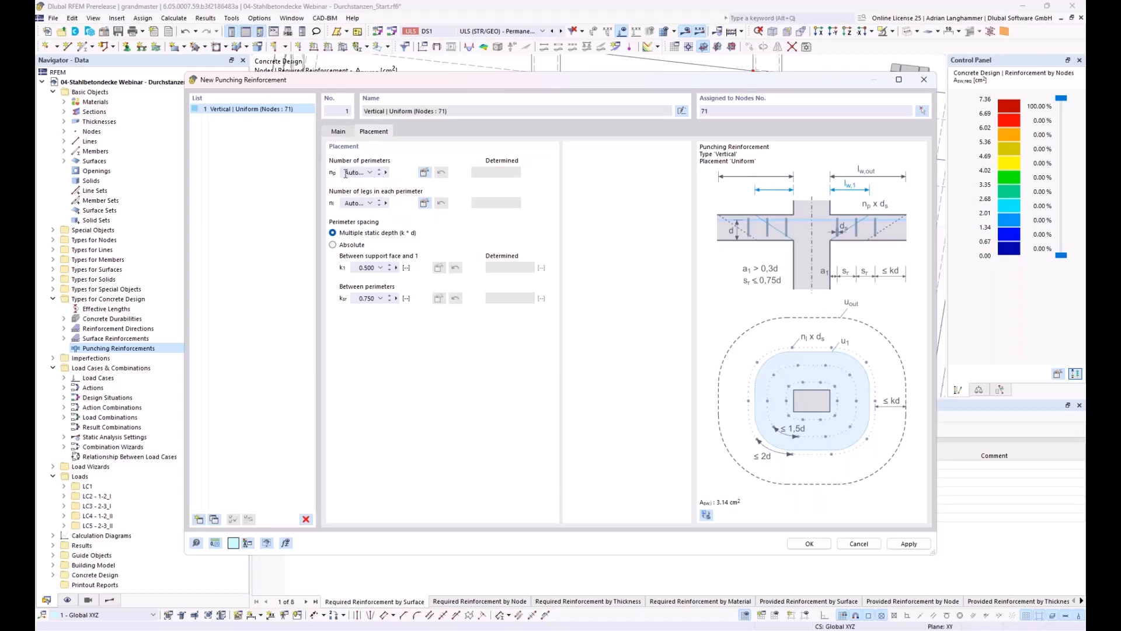
left_click(369, 174)
type("3")
left_click(345, 203)
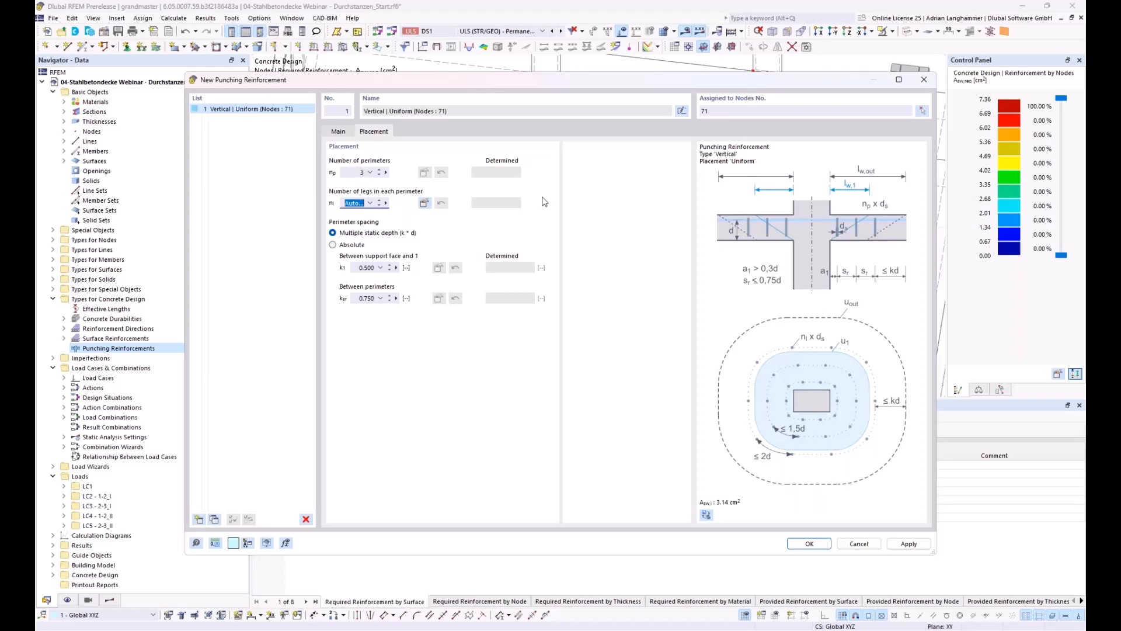
type("12")
Define absolute perimeter spacings of 0.1 m from the support face and 0.11 m between perimeters, and accept the punching reinforcement.
left_click(332, 244)
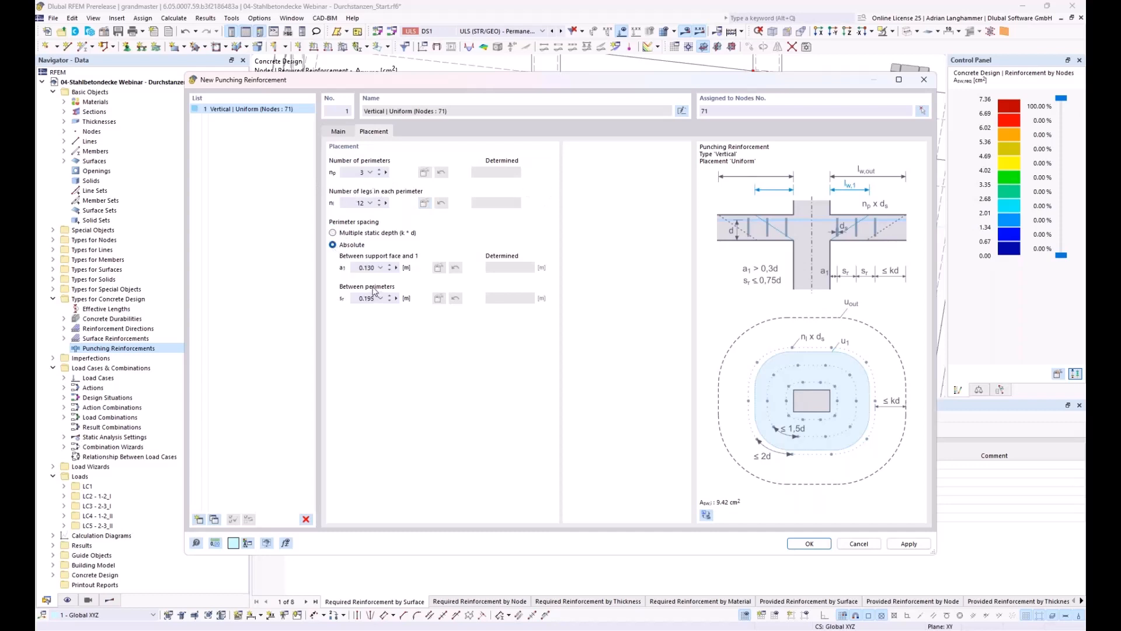
double_click(366, 268)
left_click_drag(631, 78, 666, 472)
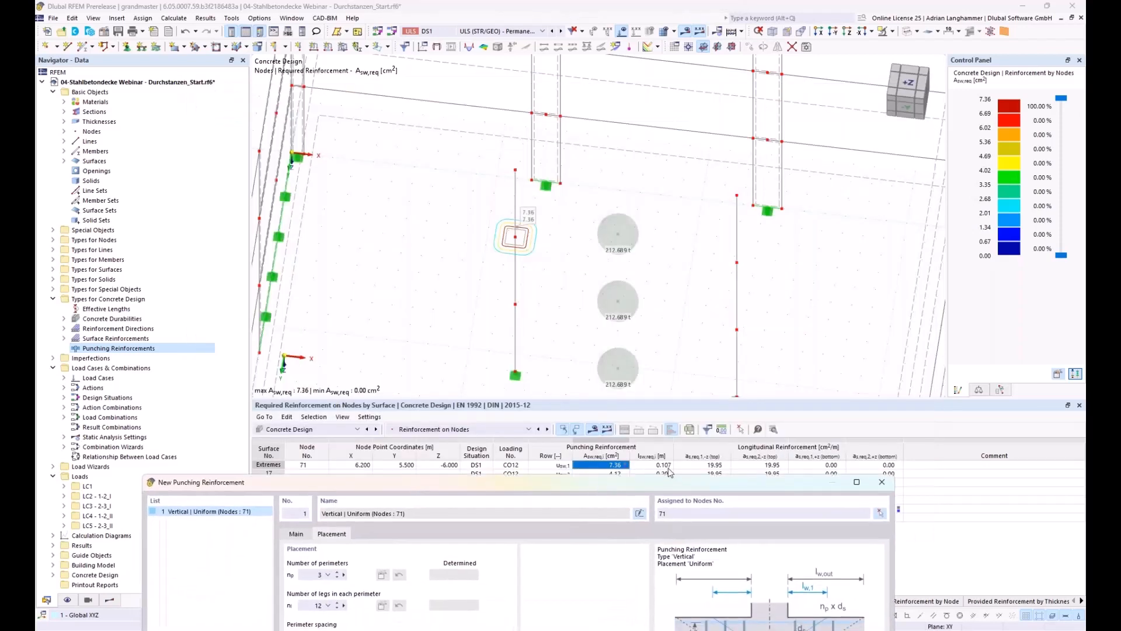
left_click_drag(605, 489, 616, 191)
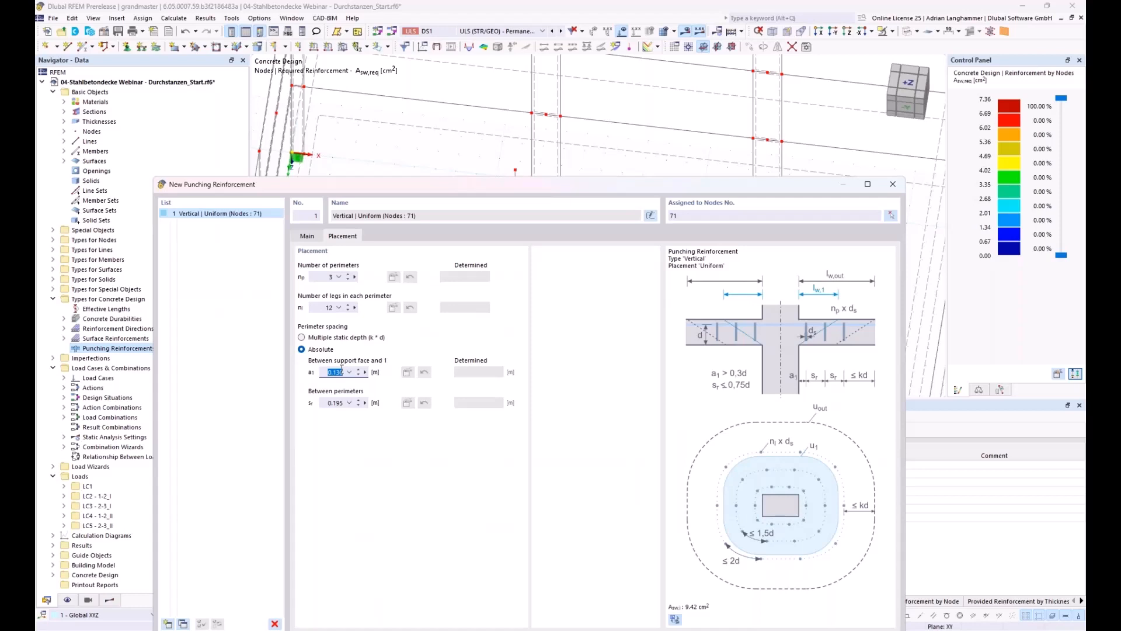
type("0,1")
key("Tab")
type("0,11")
left_click_drag(407, 184, 379, 120)
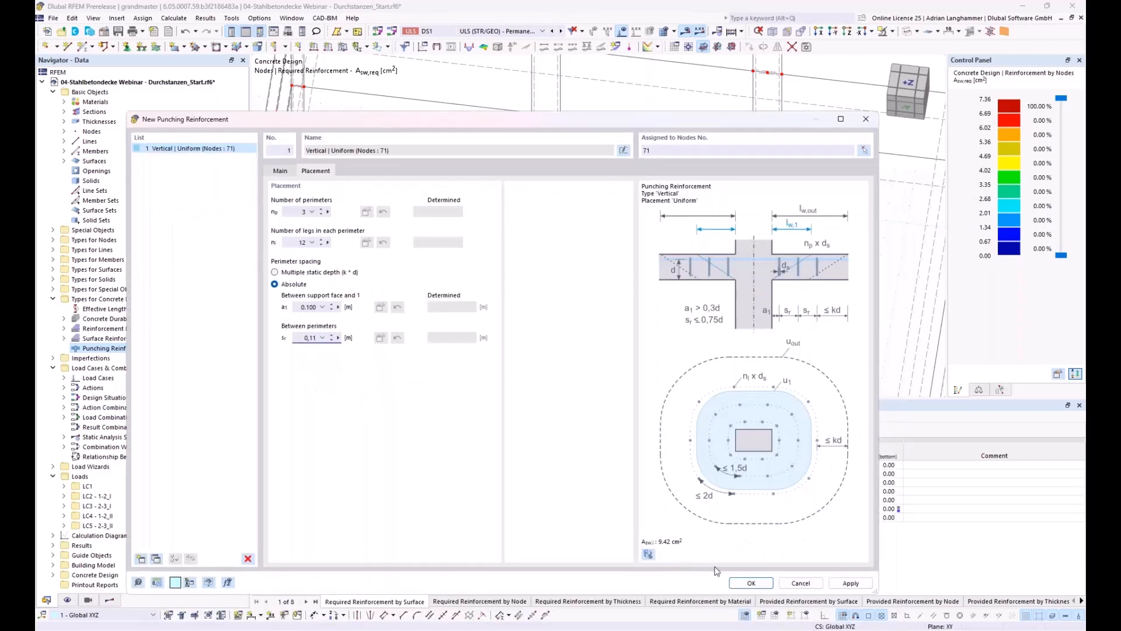
left_click(750, 583)
left_click(598, 370)
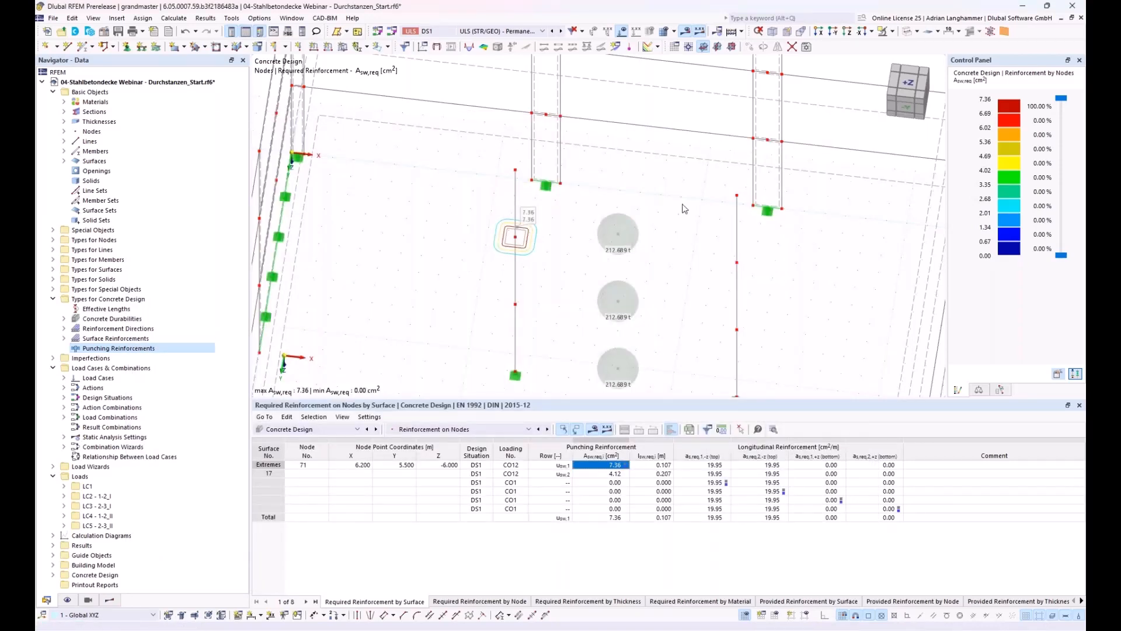
Rerun the concrete design and review the design ratios on nodes, selecting the punching shear check without shear reinforcement acc. to 6.4.4.
middle_click_drag(502, 265, 478, 270)
scroll(508, 227, "up", 3)
middle_click_drag(515, 230, 484, 258)
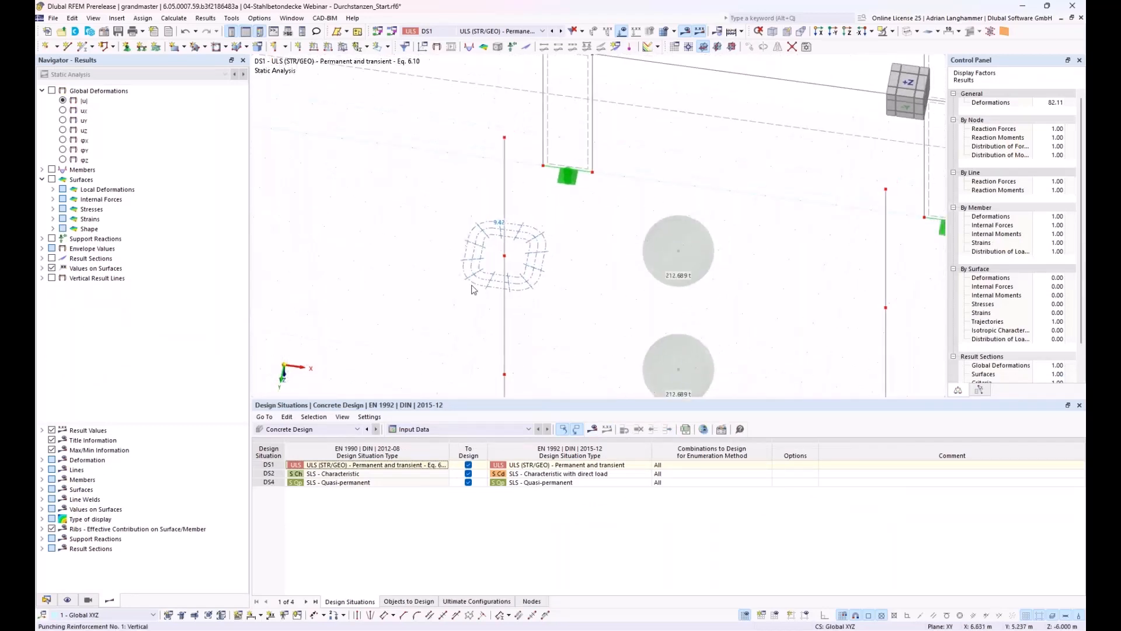
left_click(591, 430)
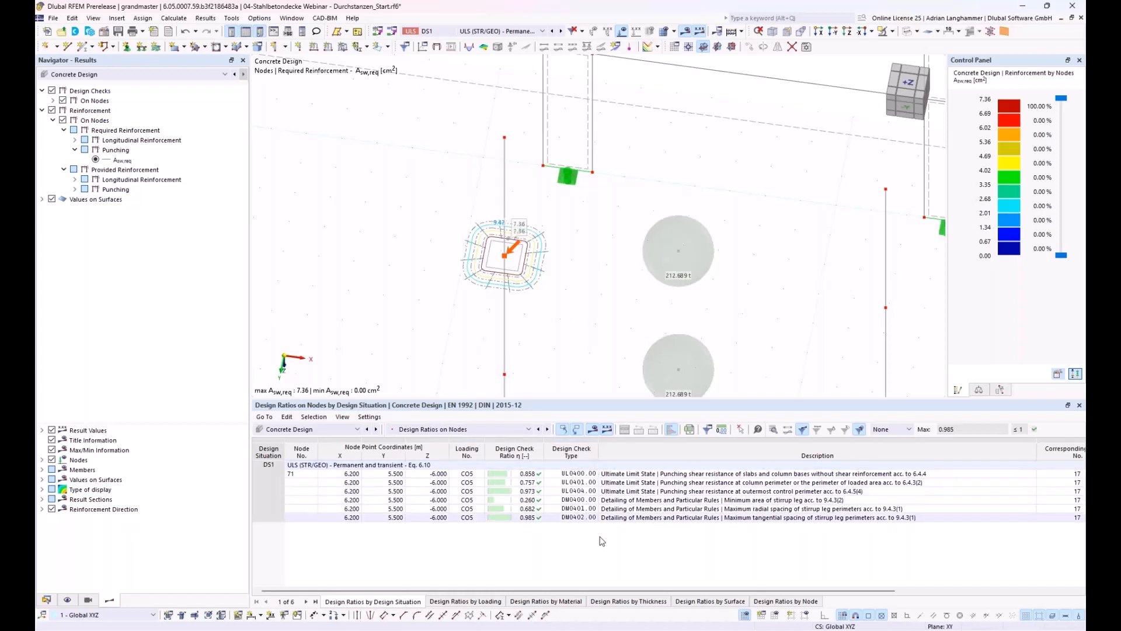
left_click(642, 474)
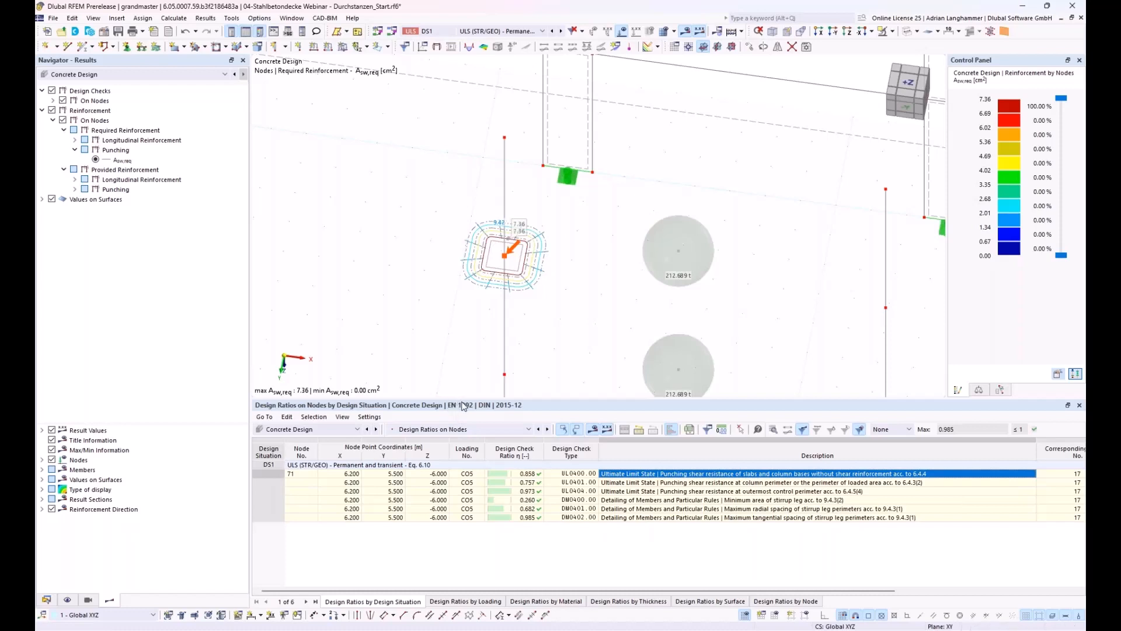
Switch back to the RFEM window with the model 01-Reinforced Concrete Slabs Webinar - before As.rf6.
left_click(47, 600)
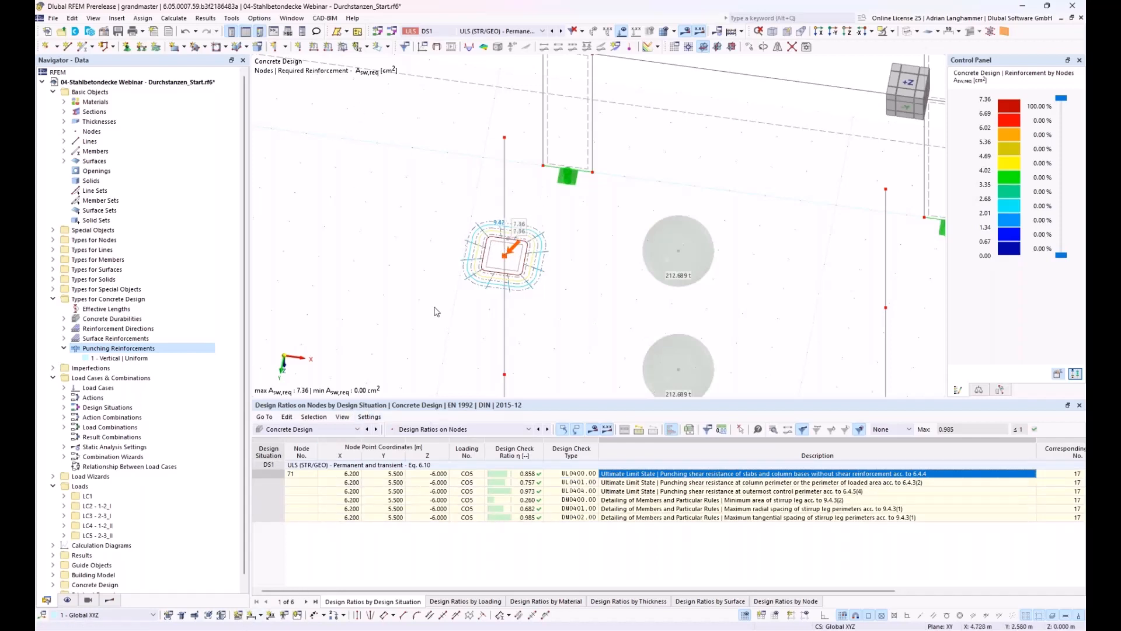
middle_click_drag(405, 272, 418, 334, "ctrl")
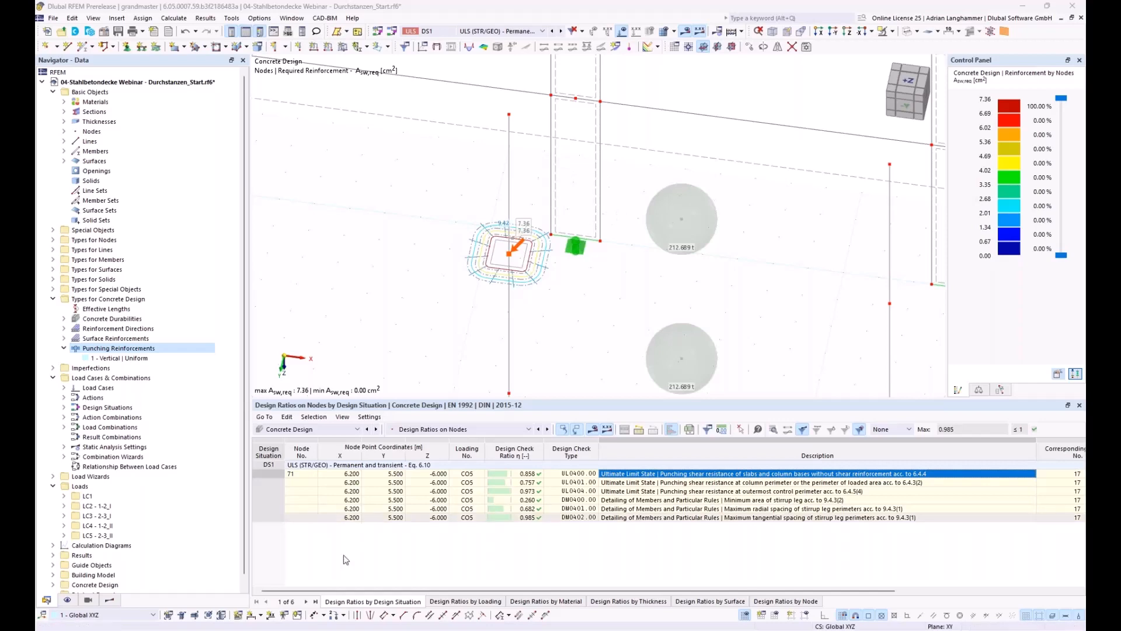
mouse_move(318, 616)
left_click(309, 578)
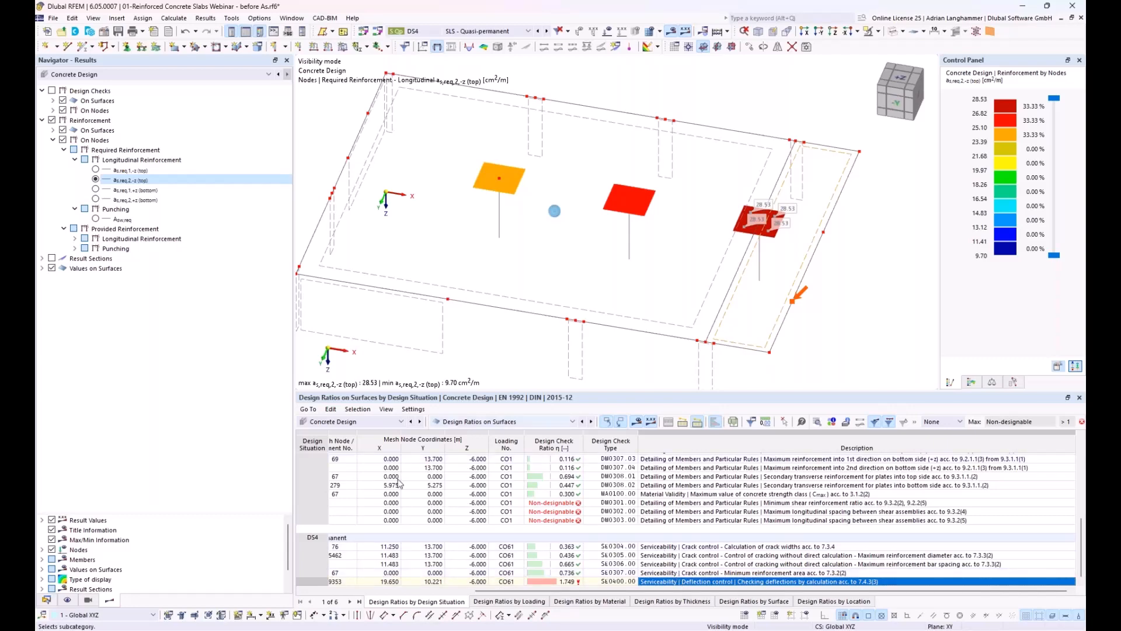
Examine the crack state detection options in the Standard serviceability configuration, including the envelope from all SLS design situations, without changing anything.
left_click(47, 600)
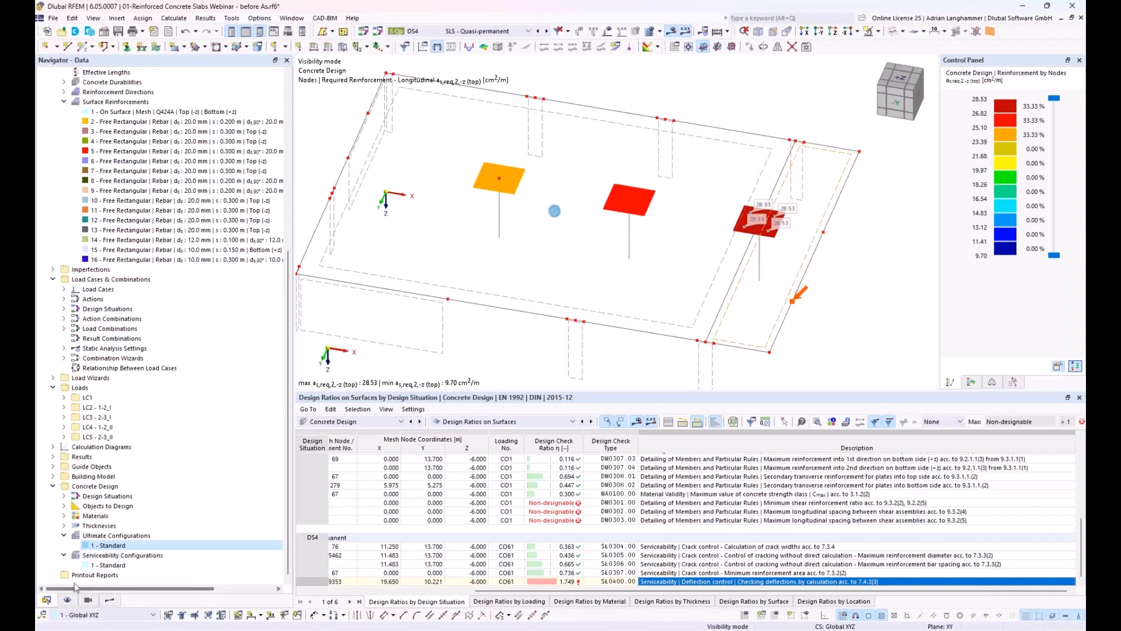
left_click(92, 566)
double_click(91, 566)
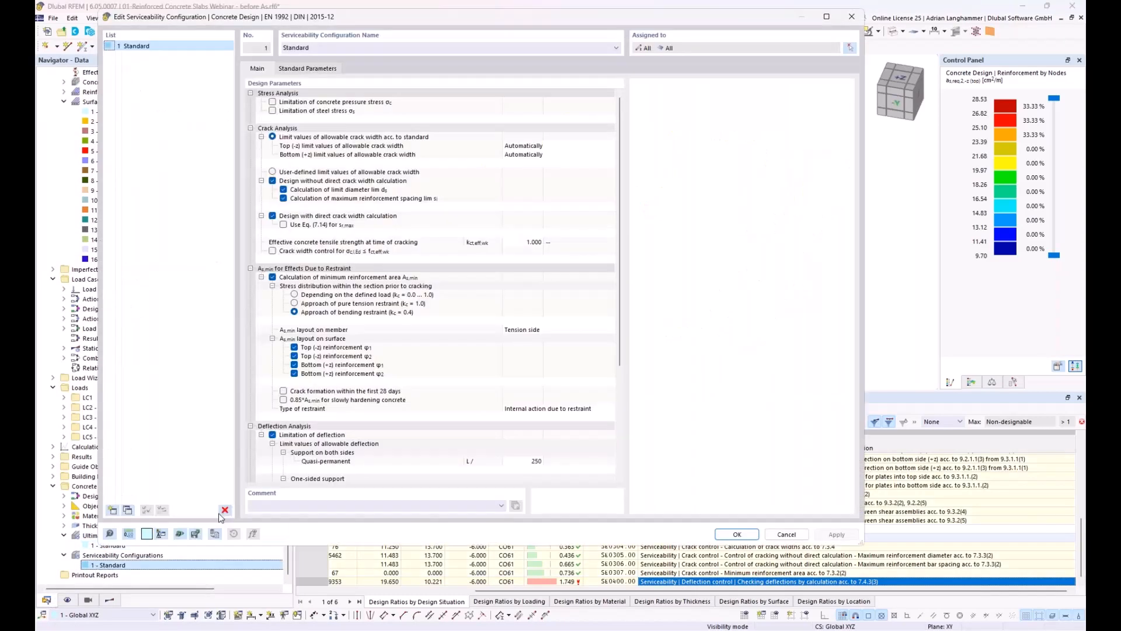
scroll(405, 405, "down", 6)
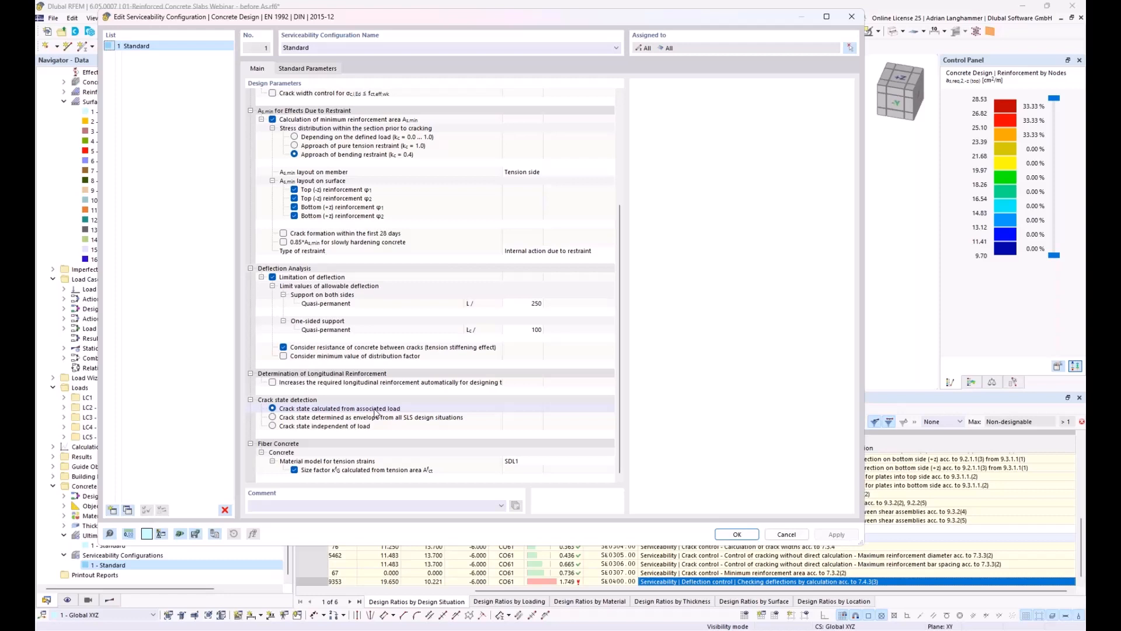
left_click(309, 418)
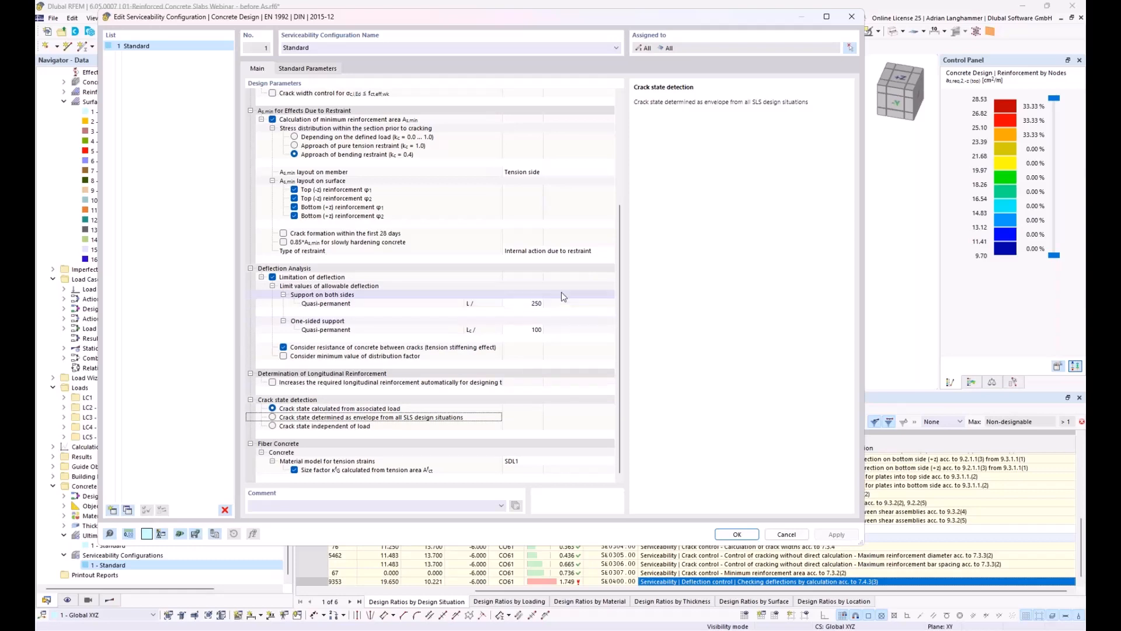
left_click(785, 535)
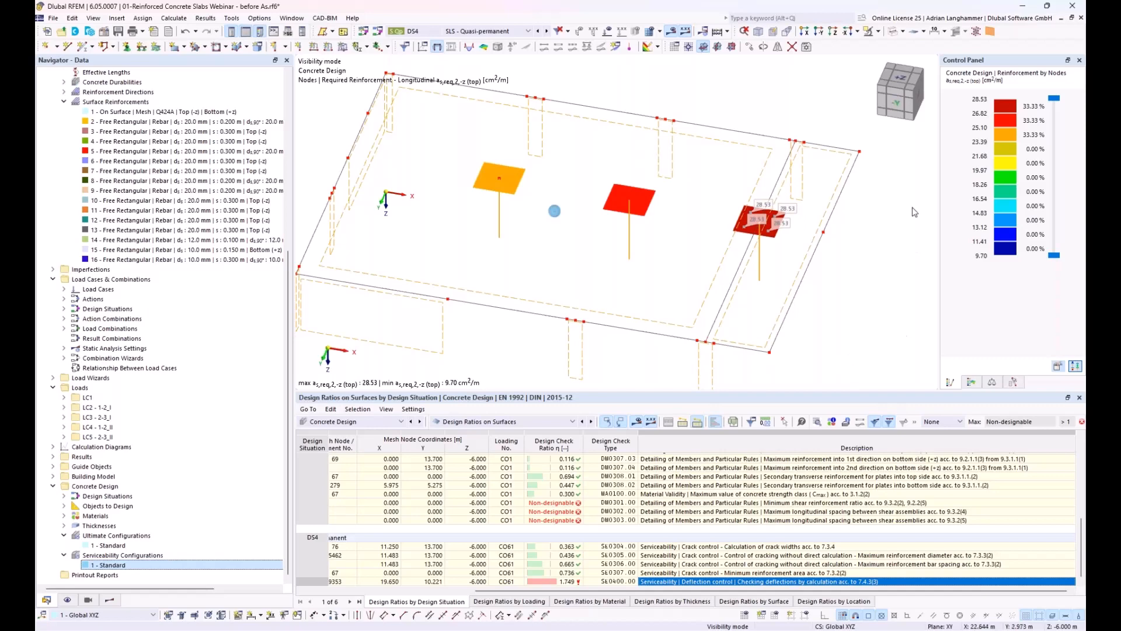
Switch the concrete design table to the input data and open the selected surfaces entry of the objects to design.
middle_click_drag(888, 251, 882, 225, "ctrl")
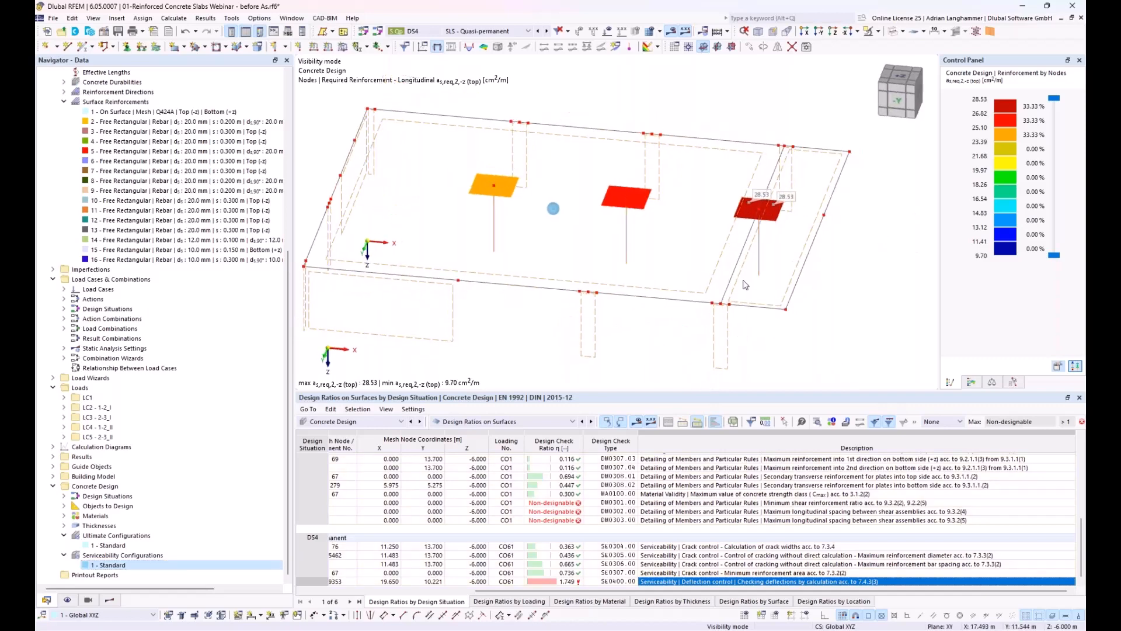
left_click(507, 421)
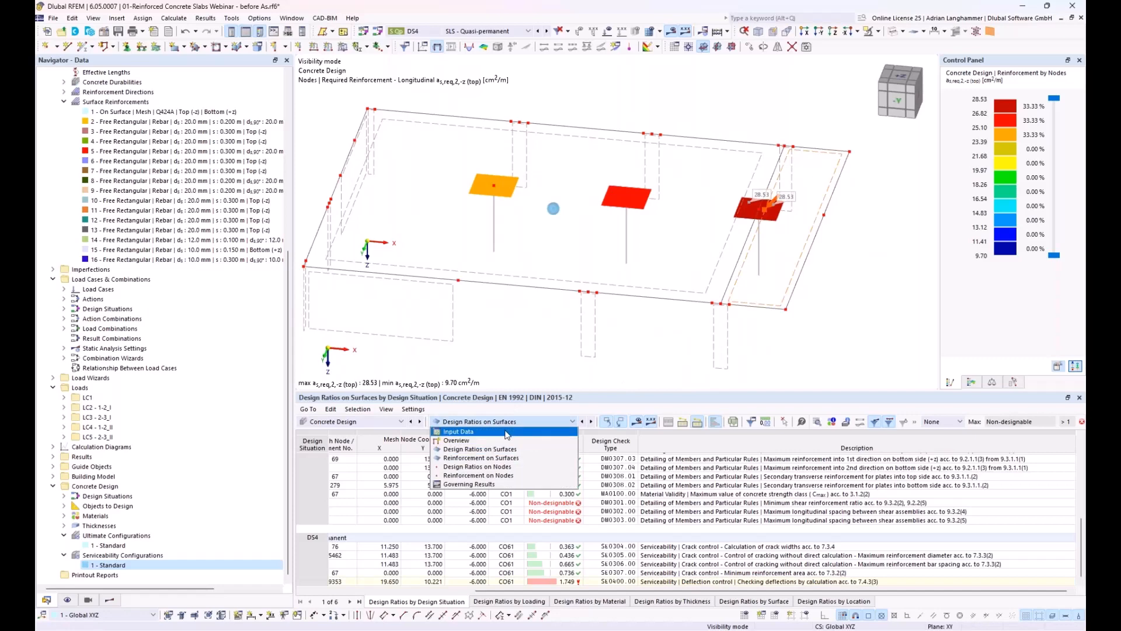
left_click(507, 431)
left_click(618, 465)
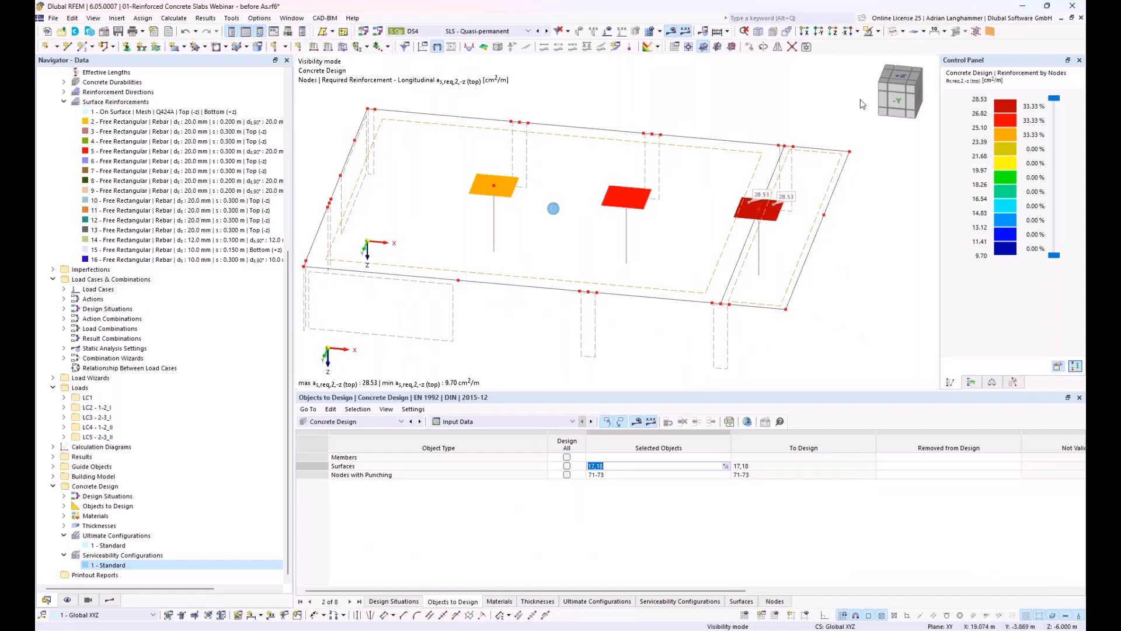
Cancel the visibility mode to display all objects of the multi-storey building.
left_click(904, 32)
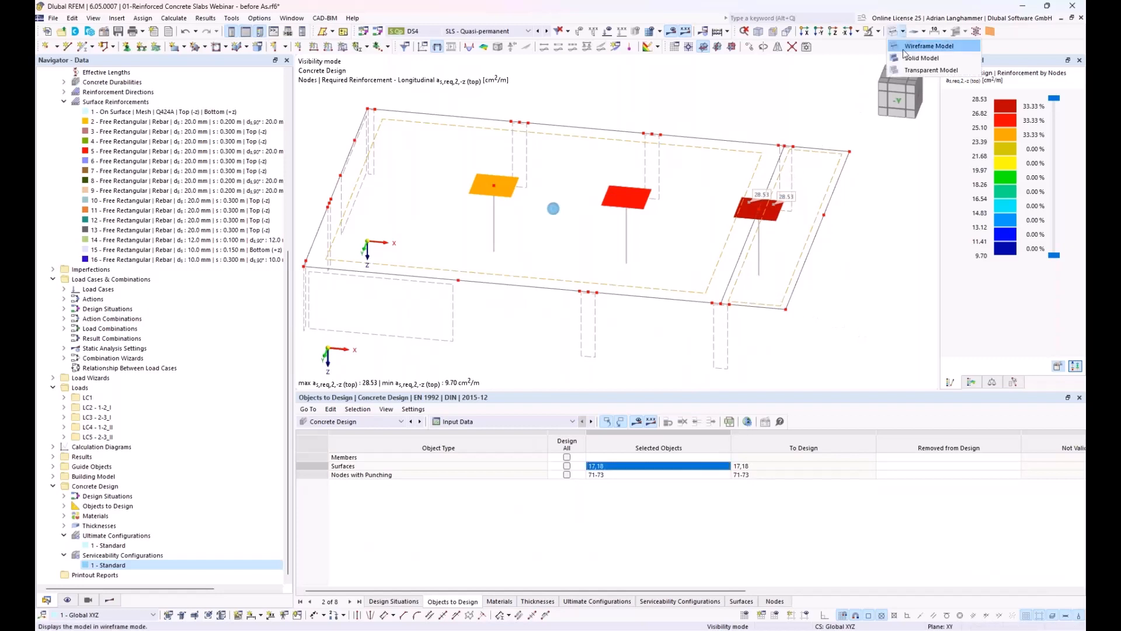
left_click(870, 56)
left_click(878, 32)
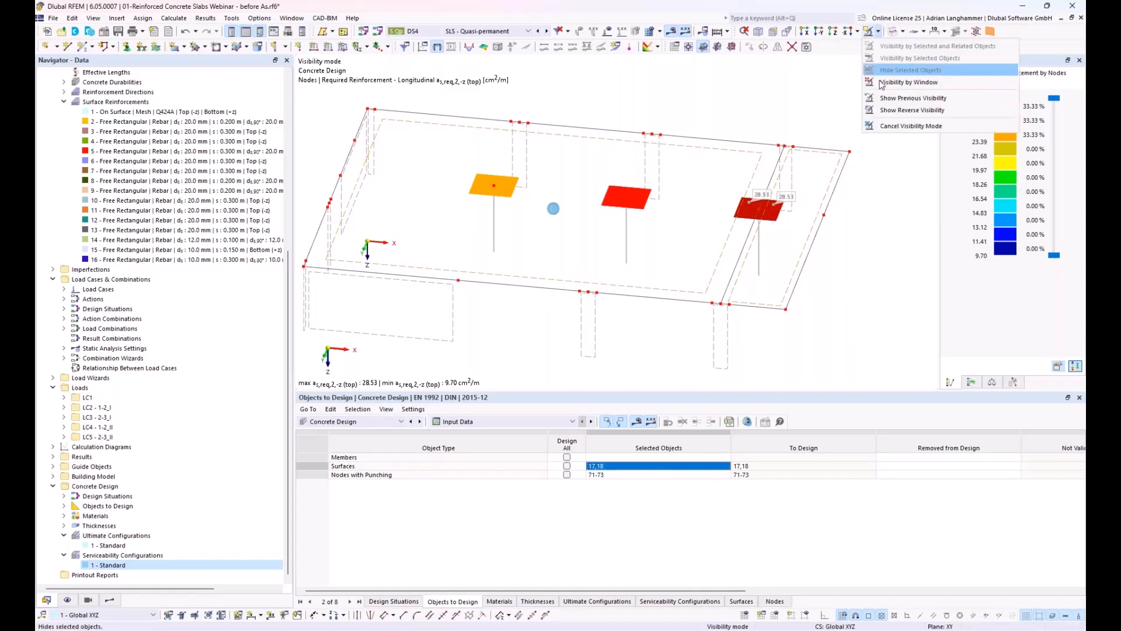
left_click(911, 126)
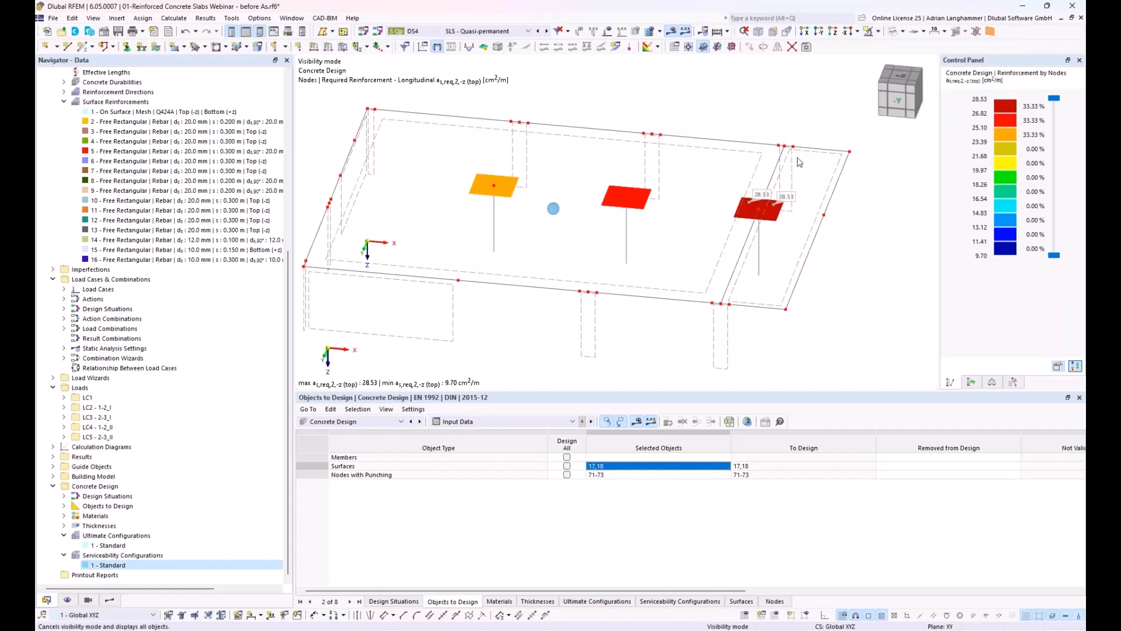
middle_click_drag(639, 266, 691, 181, "ctrl")
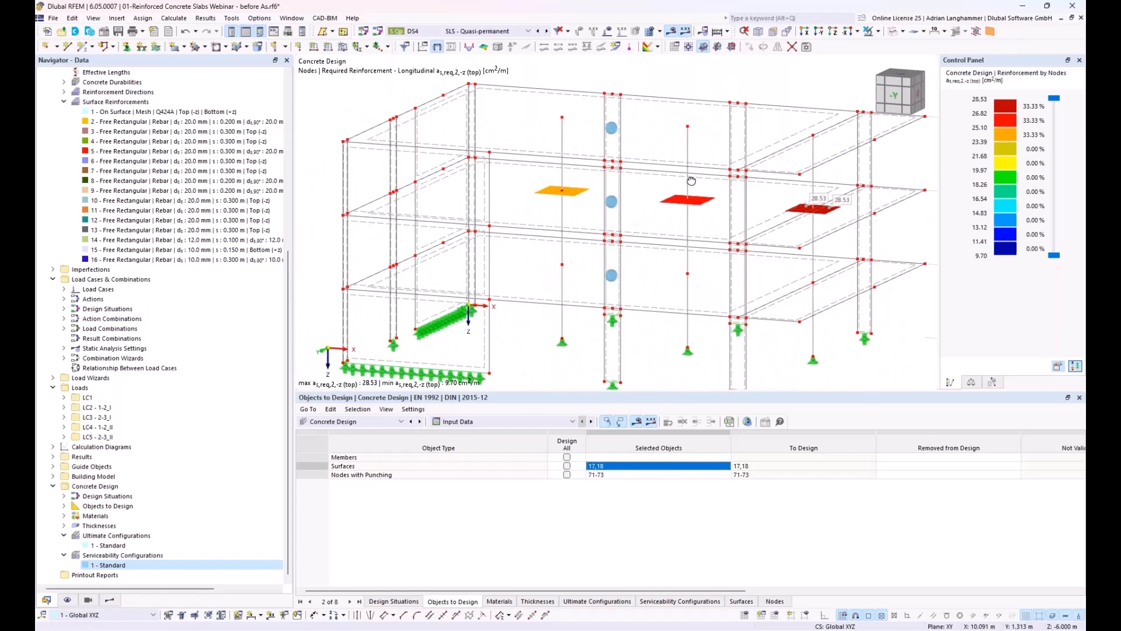
Turn on the display of the types for concrete design in the model, and return to the model data tree.
left_click(67, 600)
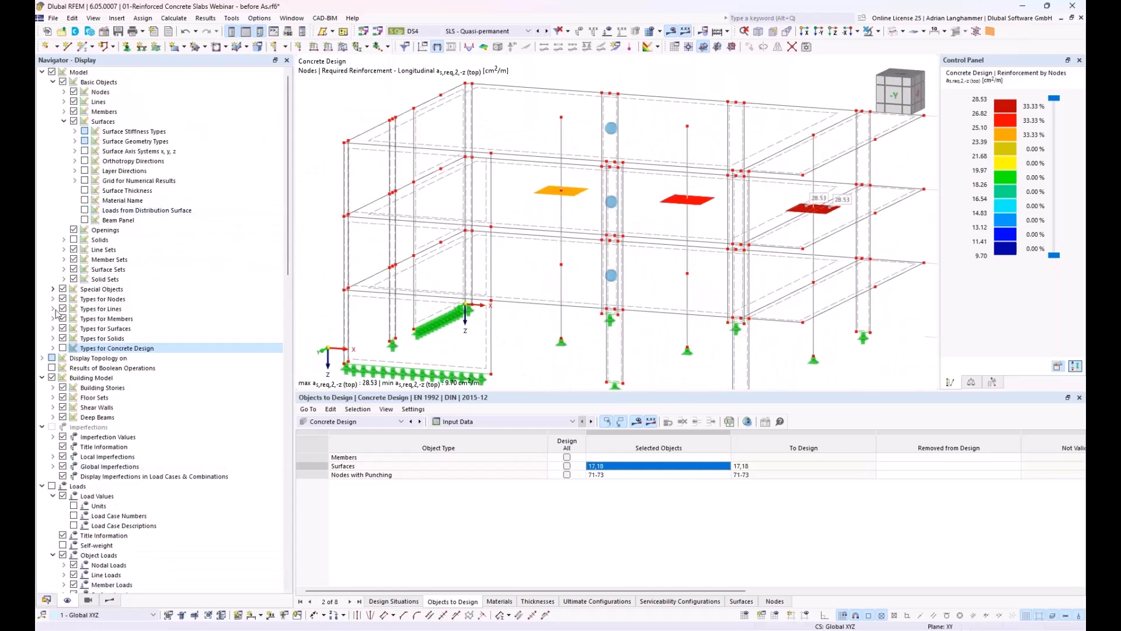
left_click(63, 348)
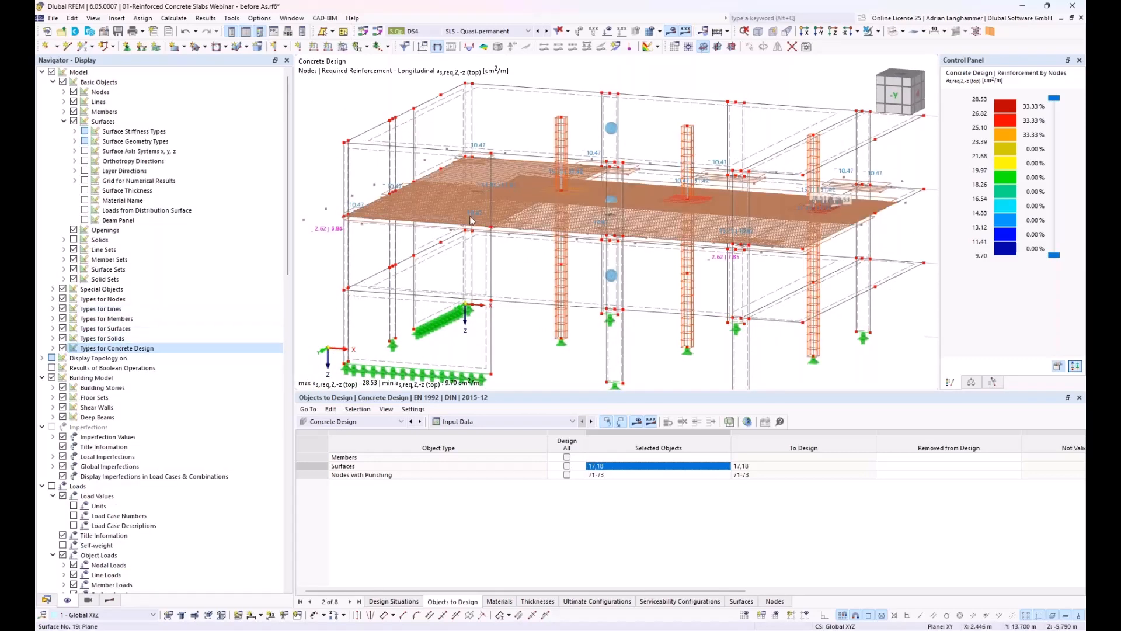
scroll(467, 220, "down", 2)
middle_click_drag(469, 218, 471, 179)
left_click(46, 599)
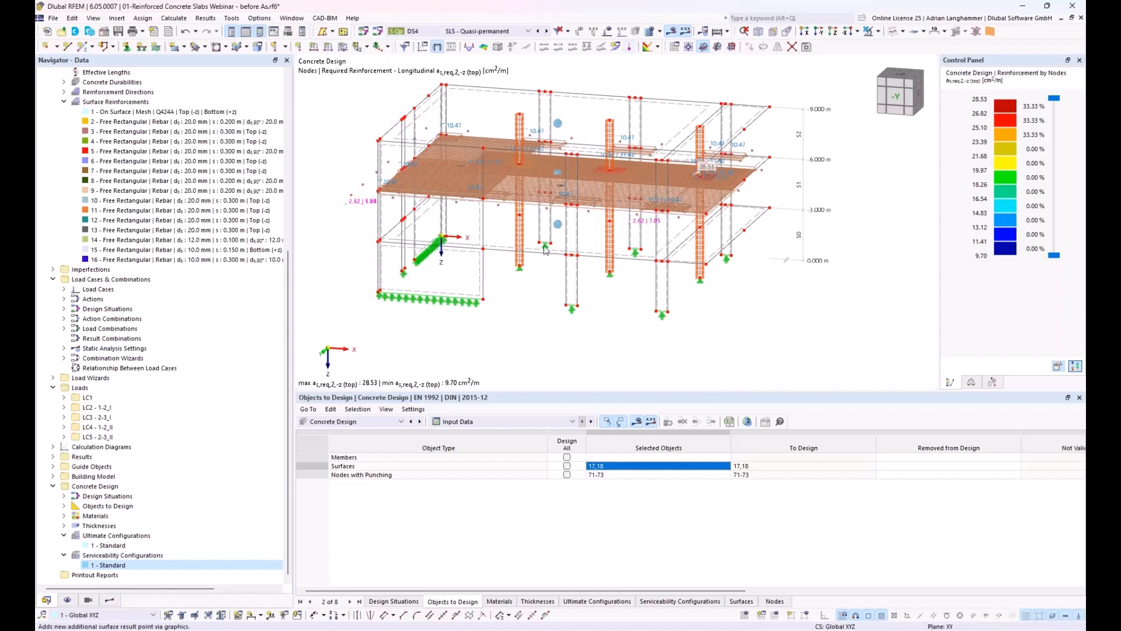
Edit surface reinforcements 1 to 16 together, additionally assigning them to surfaces 1, 2, 29 and 30 of the lower and upper slabs.
left_click(167, 114)
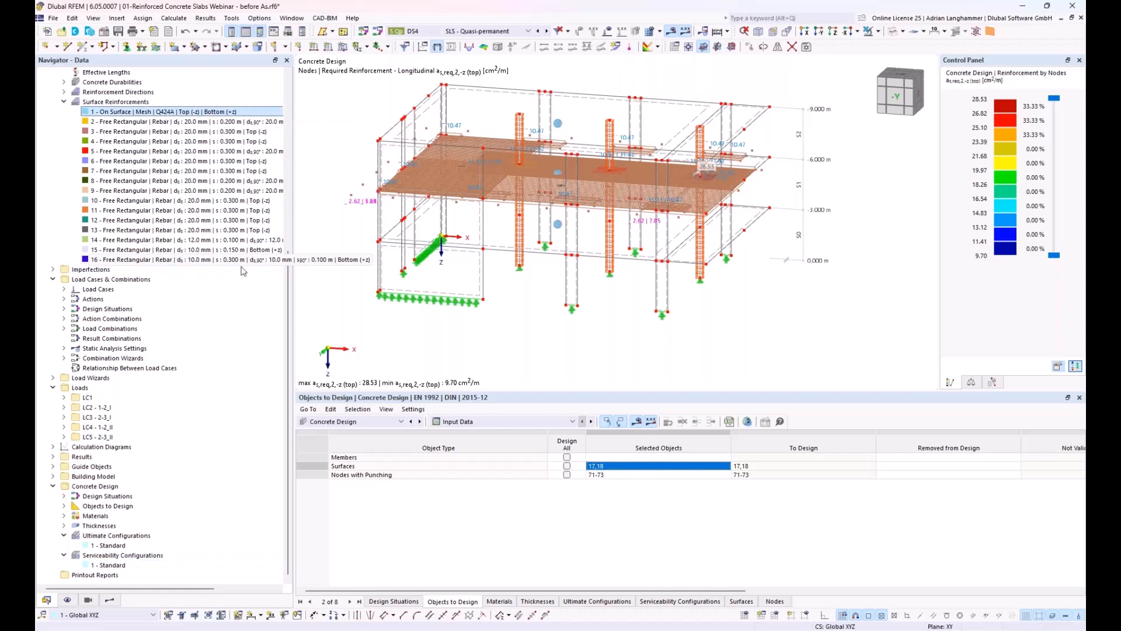
middle_click_drag(482, 258, 497, 258, "ctrl")
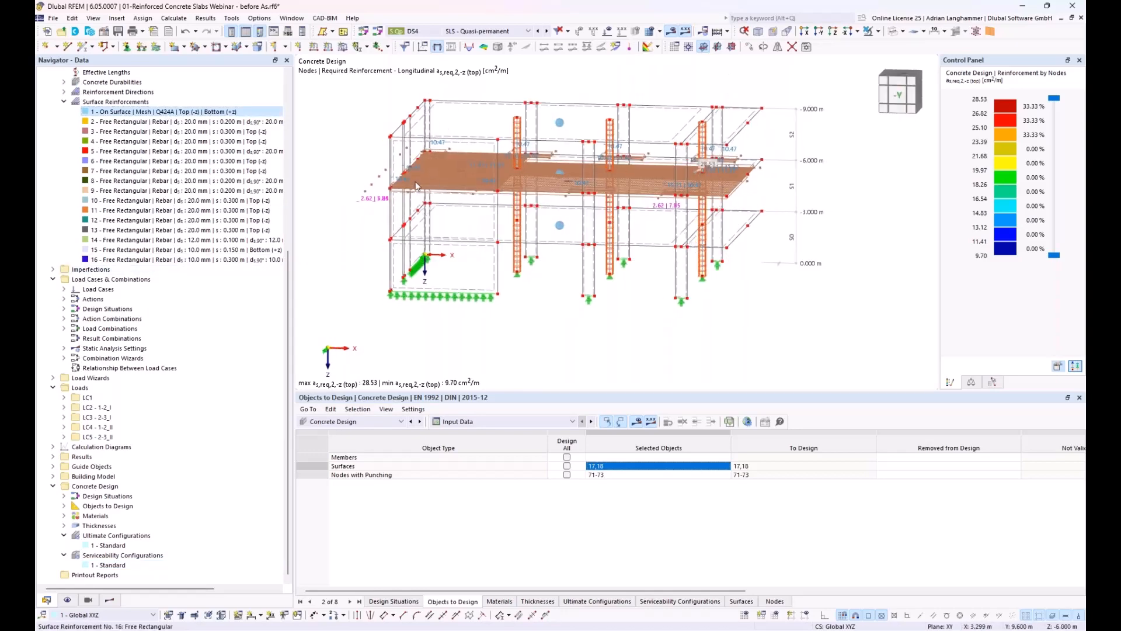
left_click(228, 265, "shift")
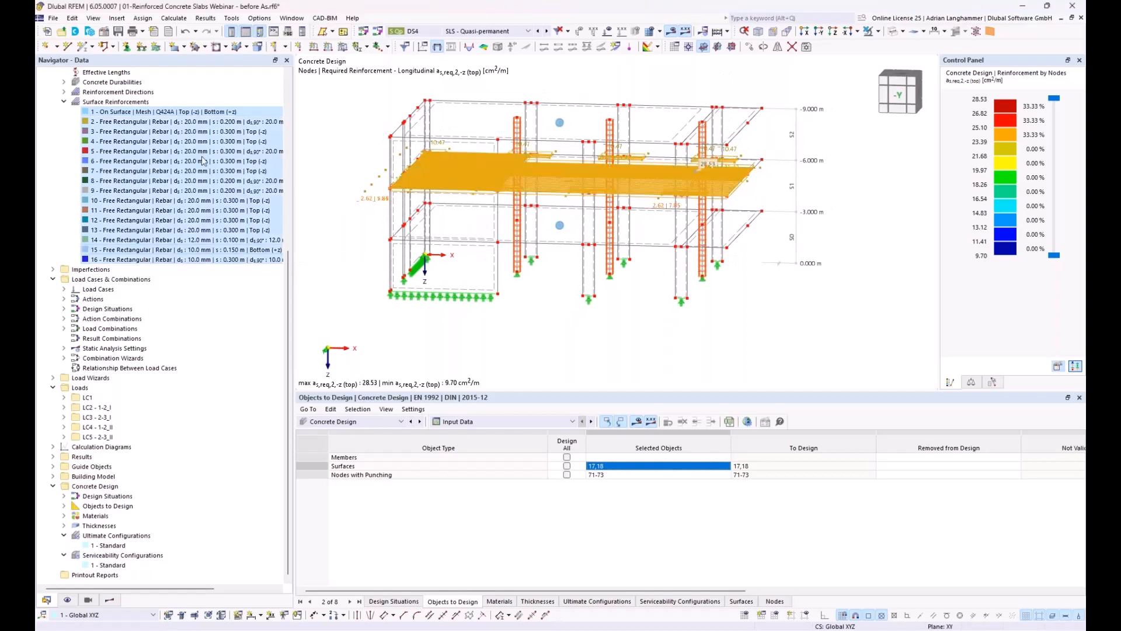
right_click(174, 115)
left_click(189, 120)
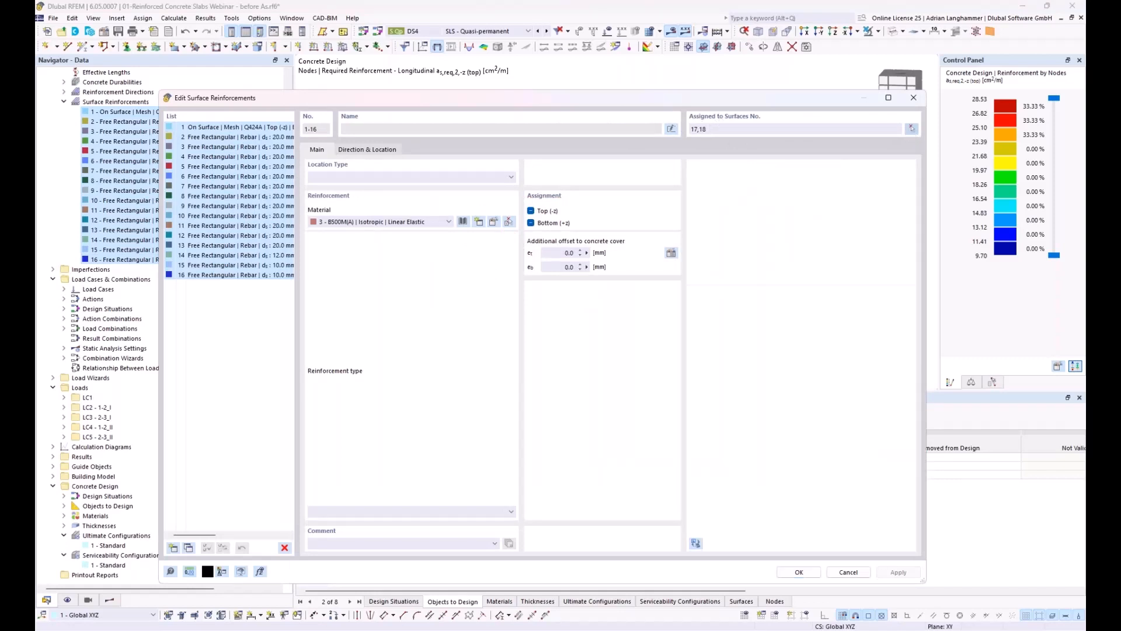
left_click(911, 131)
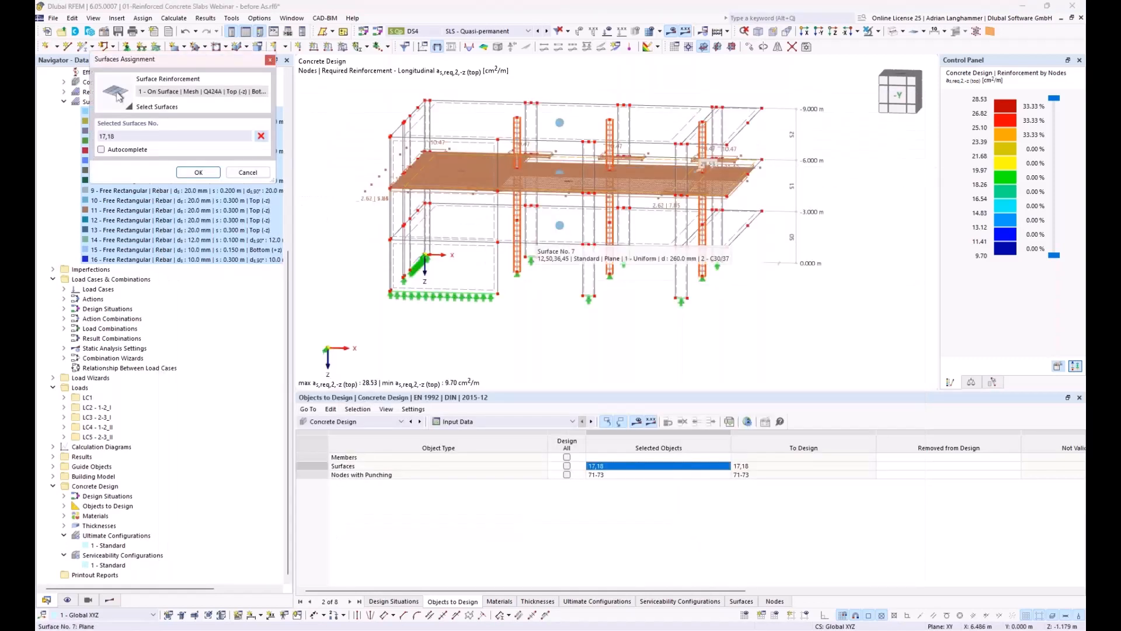
left_click(546, 240)
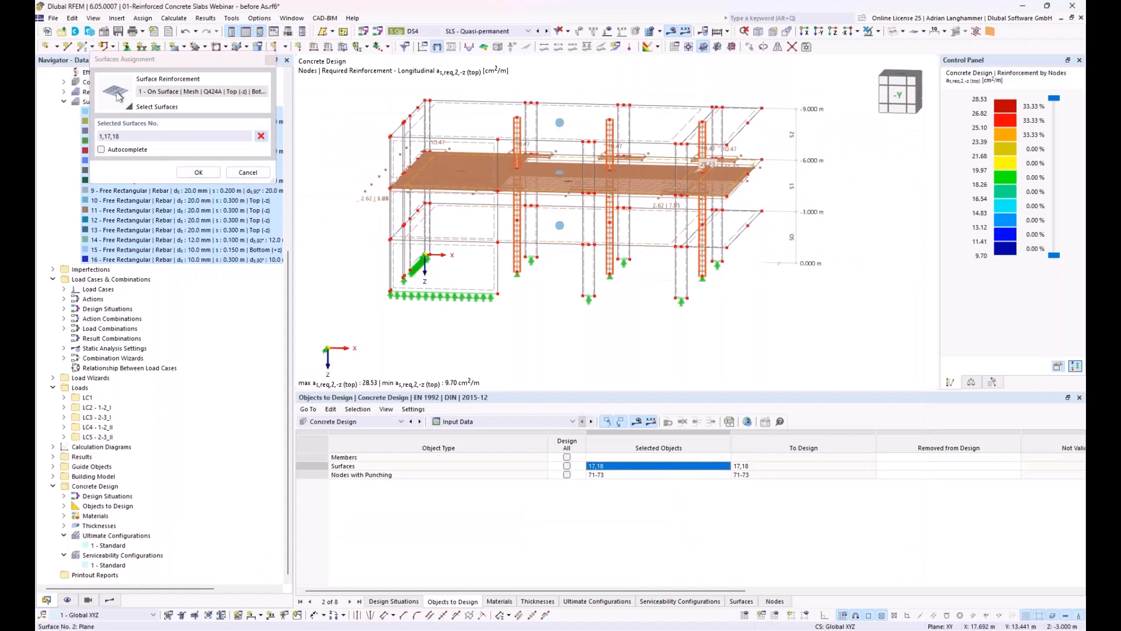
left_click(729, 235)
left_click(701, 112)
left_click(490, 138)
left_click(199, 172)
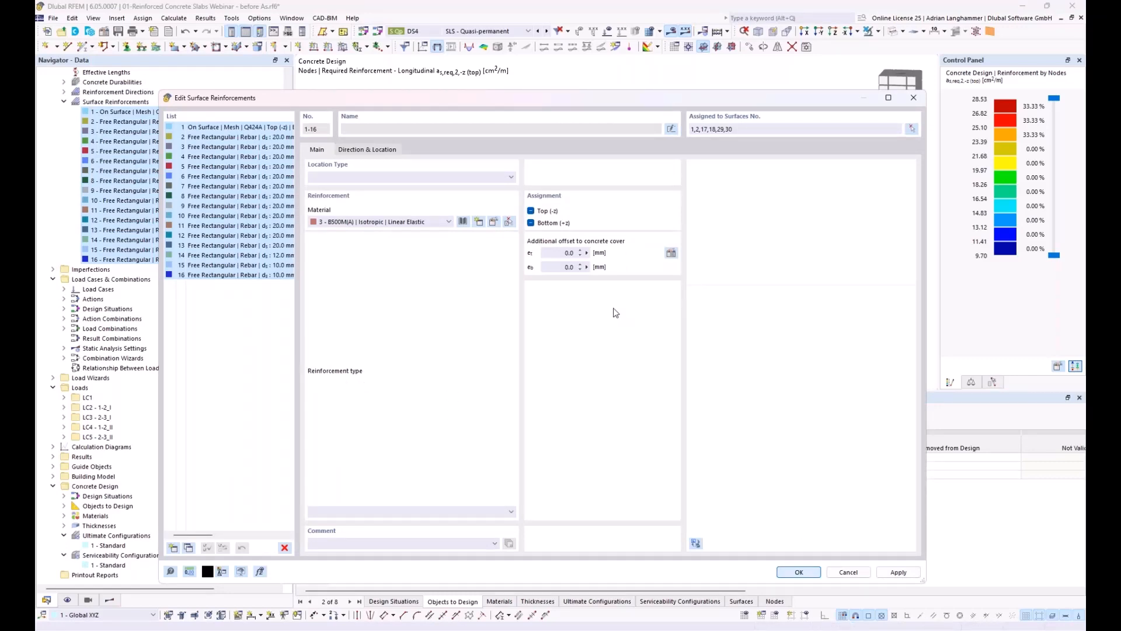
key("Return")
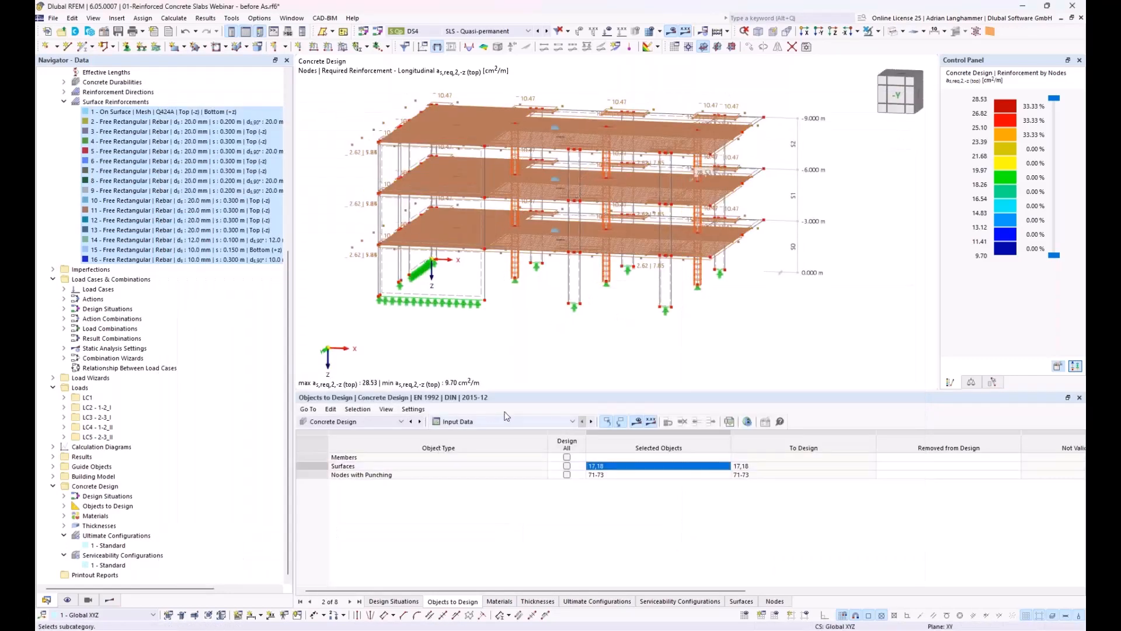
Open the selection of surfaces to design for editing in the concrete design input data.
left_click(596, 466)
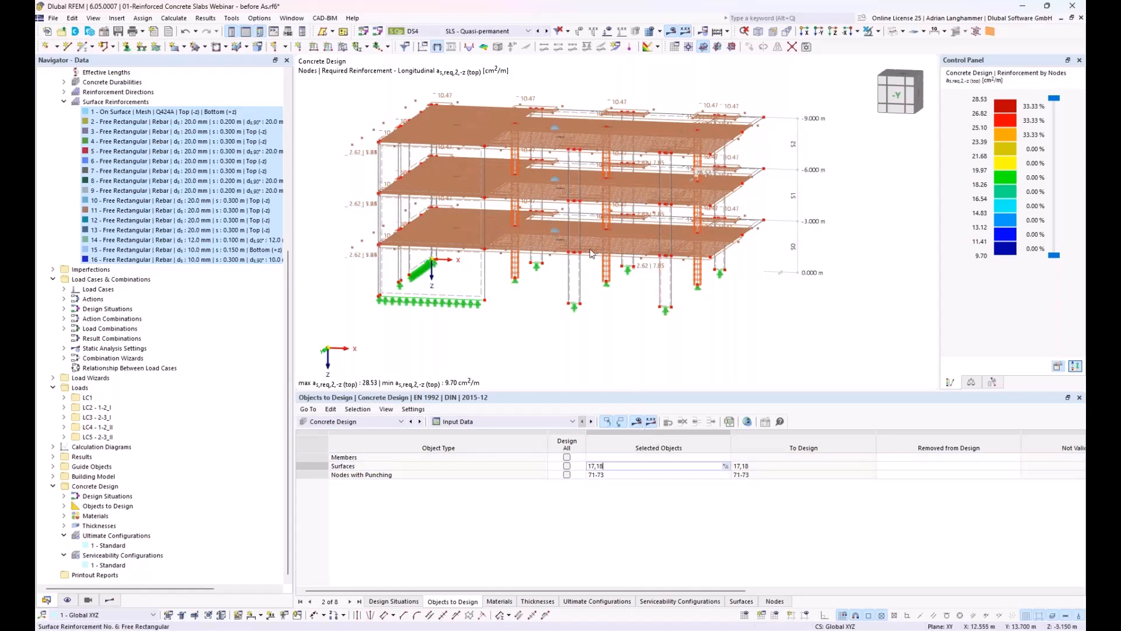
middle_click_drag(590, 254, 554, 231, "ctrl")
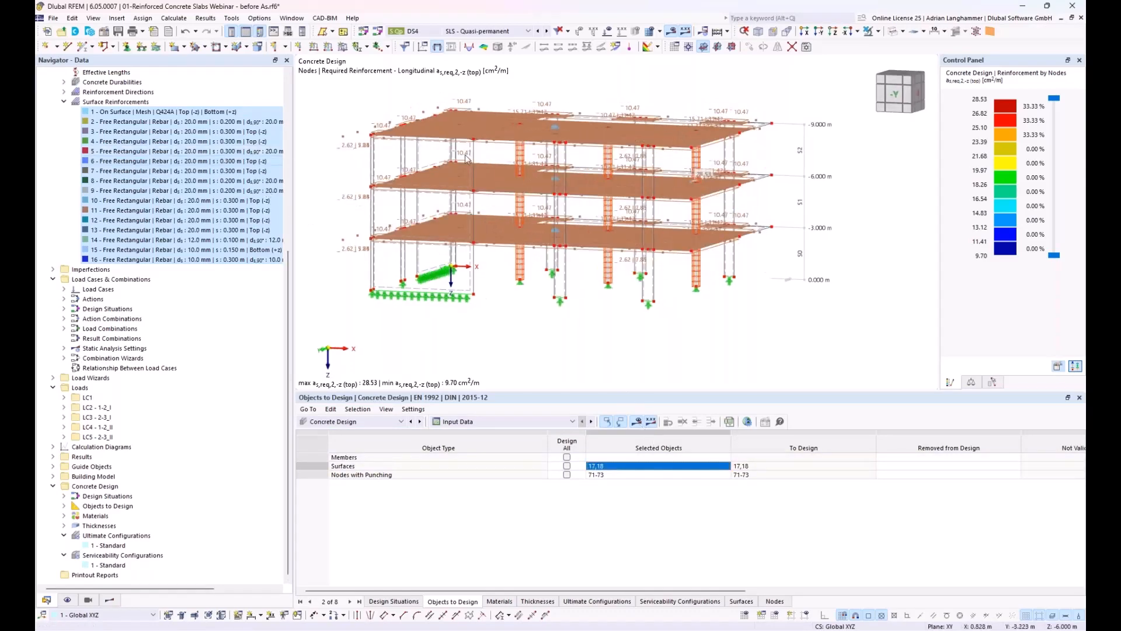